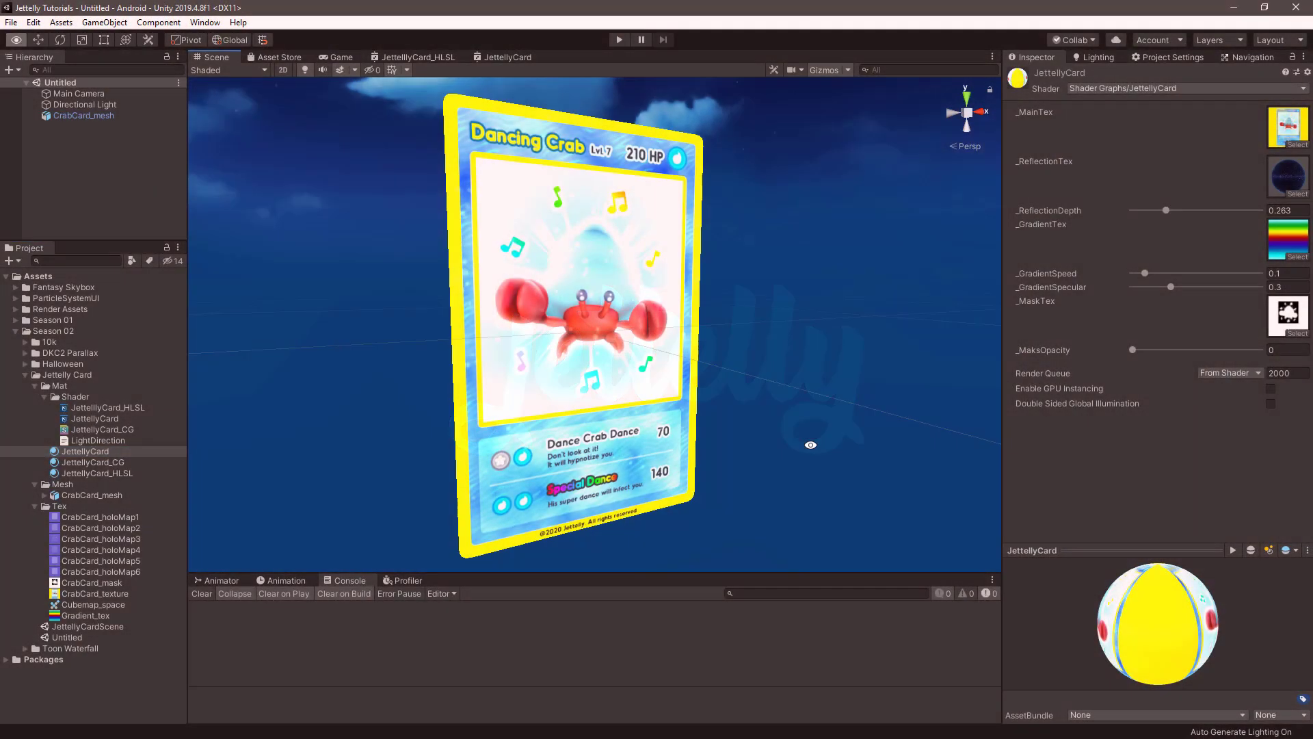
- Orbit the crab card slightly, then switch to the JettellyCard shader graph
left_click_drag(764, 453, 768, 453, "alt")
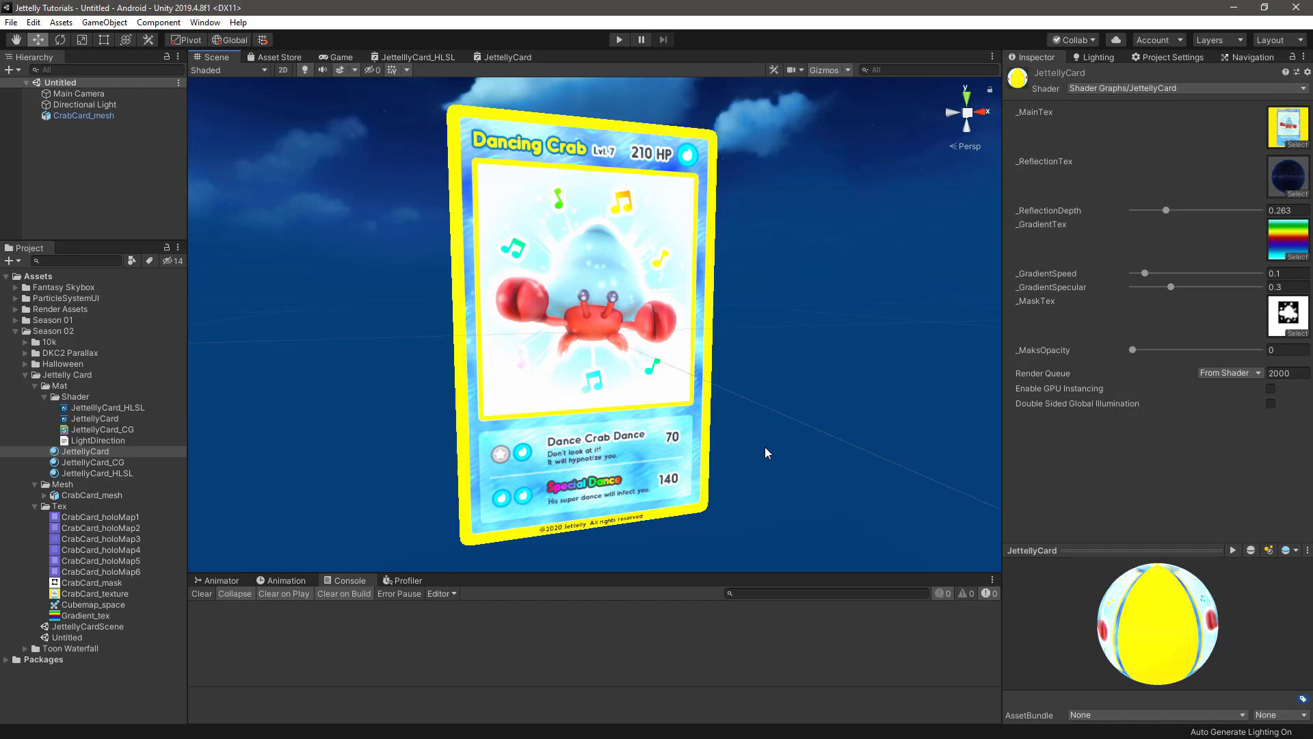
left_click(507, 58)
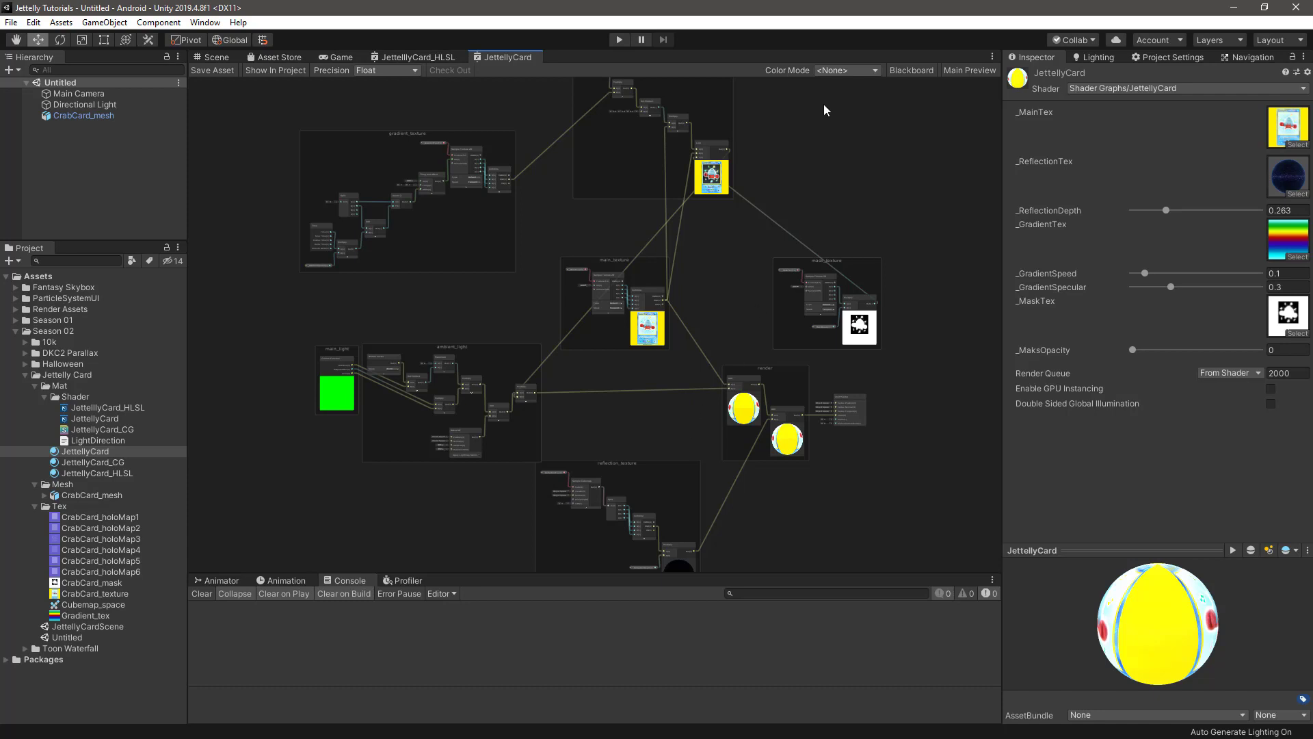
- Show the Blackboard and collapse the details of all existing shader properties
left_click(910, 70)
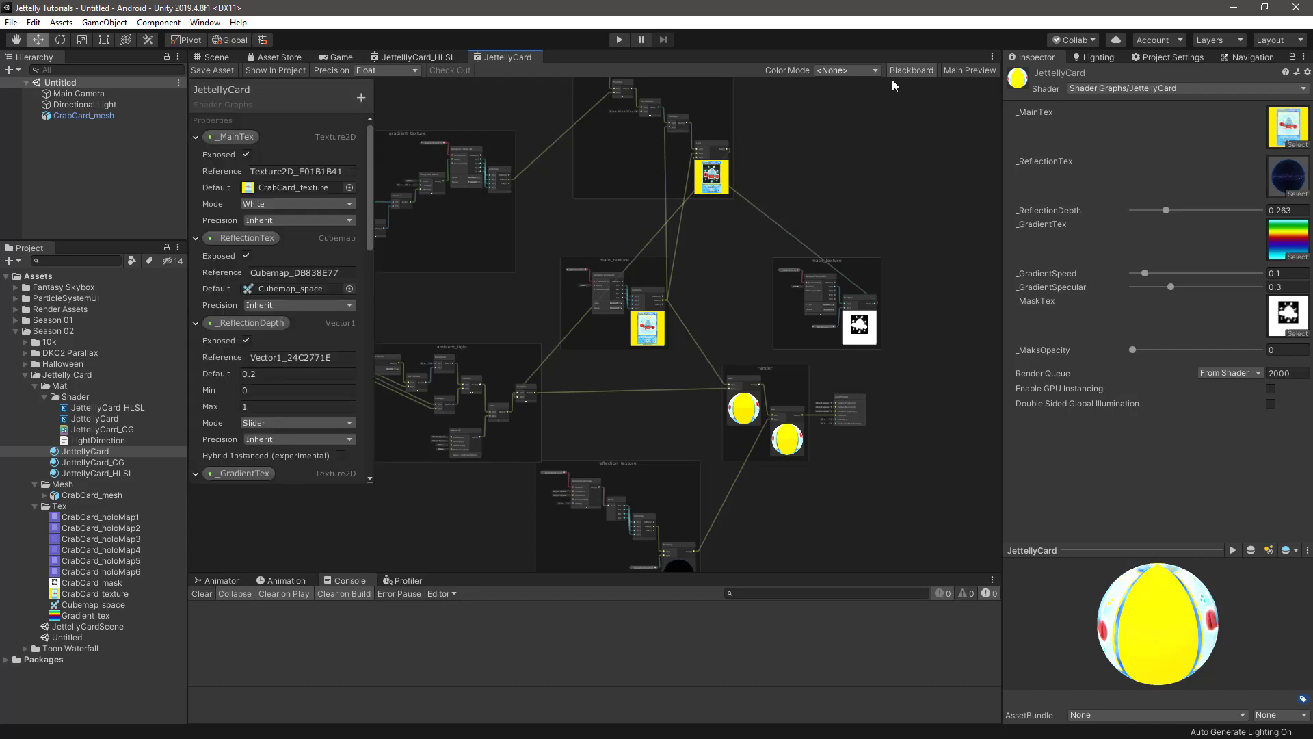
left_click(195, 137)
left_click(195, 155)
left_click(195, 174)
left_click(195, 194)
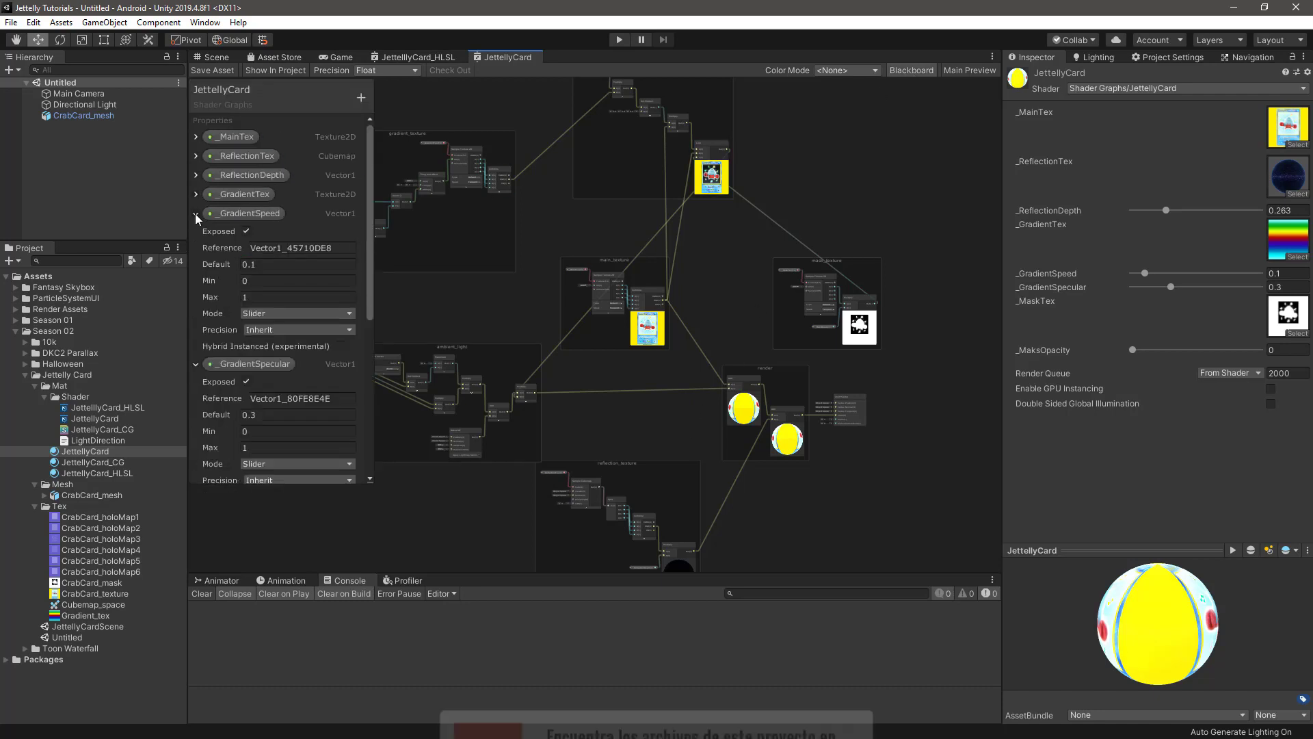
left_click(195, 214)
left_click(195, 233)
left_click(194, 252)
left_click(196, 271)
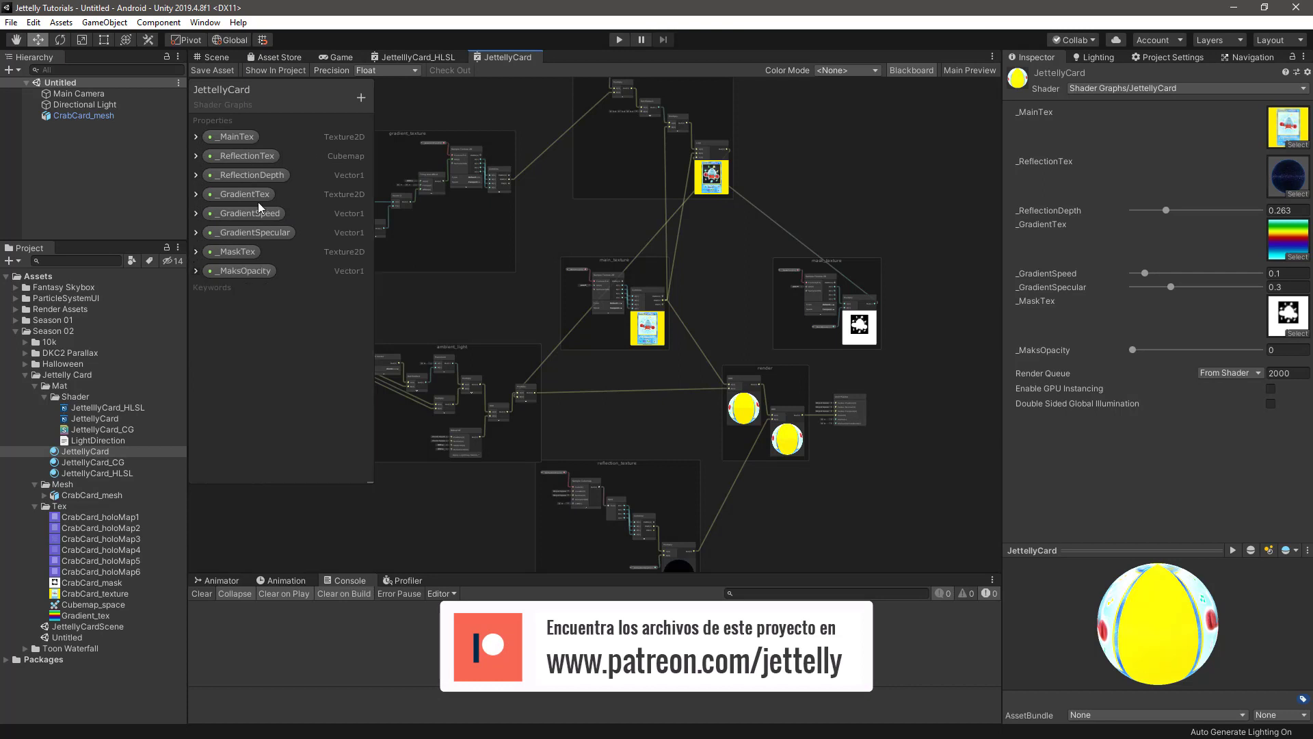
- Add a Texture2D property named _NormalmapTex with CrabCard_holoMap1 as its default
left_click(361, 97)
left_click(402, 185)
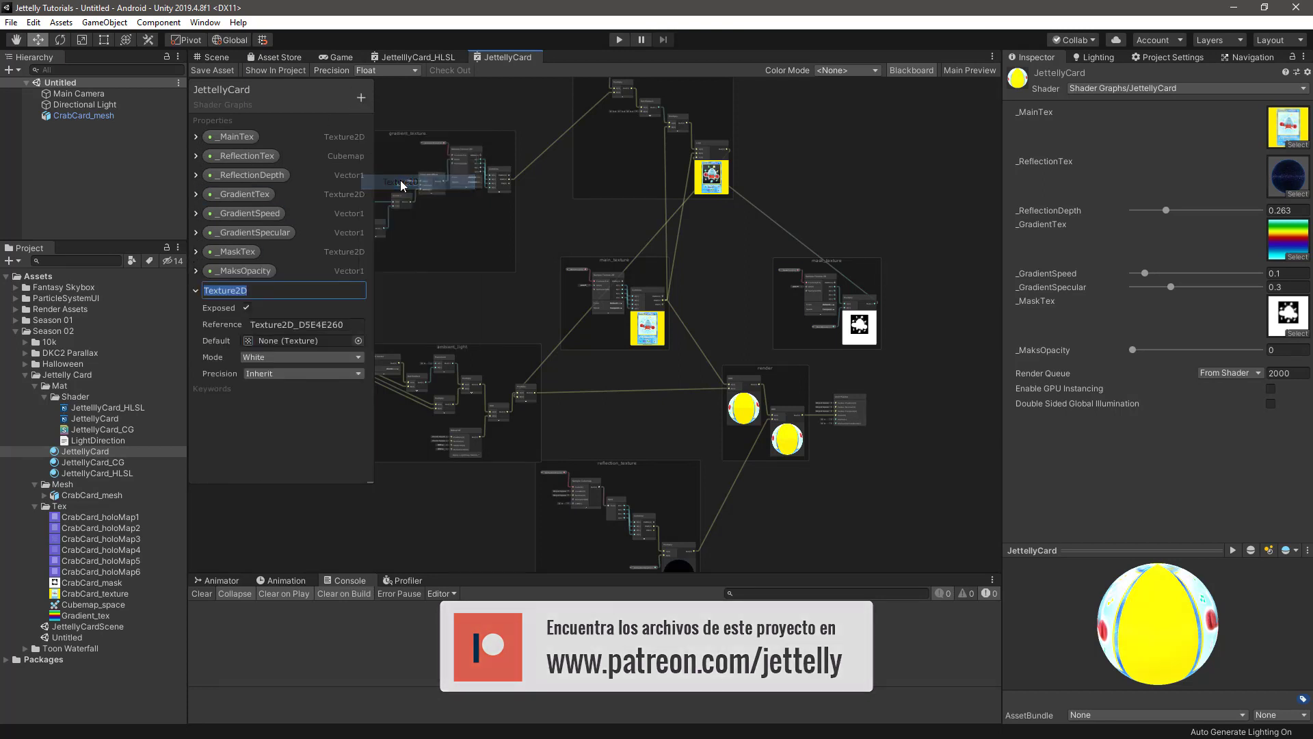
type("_NormalmapTex")
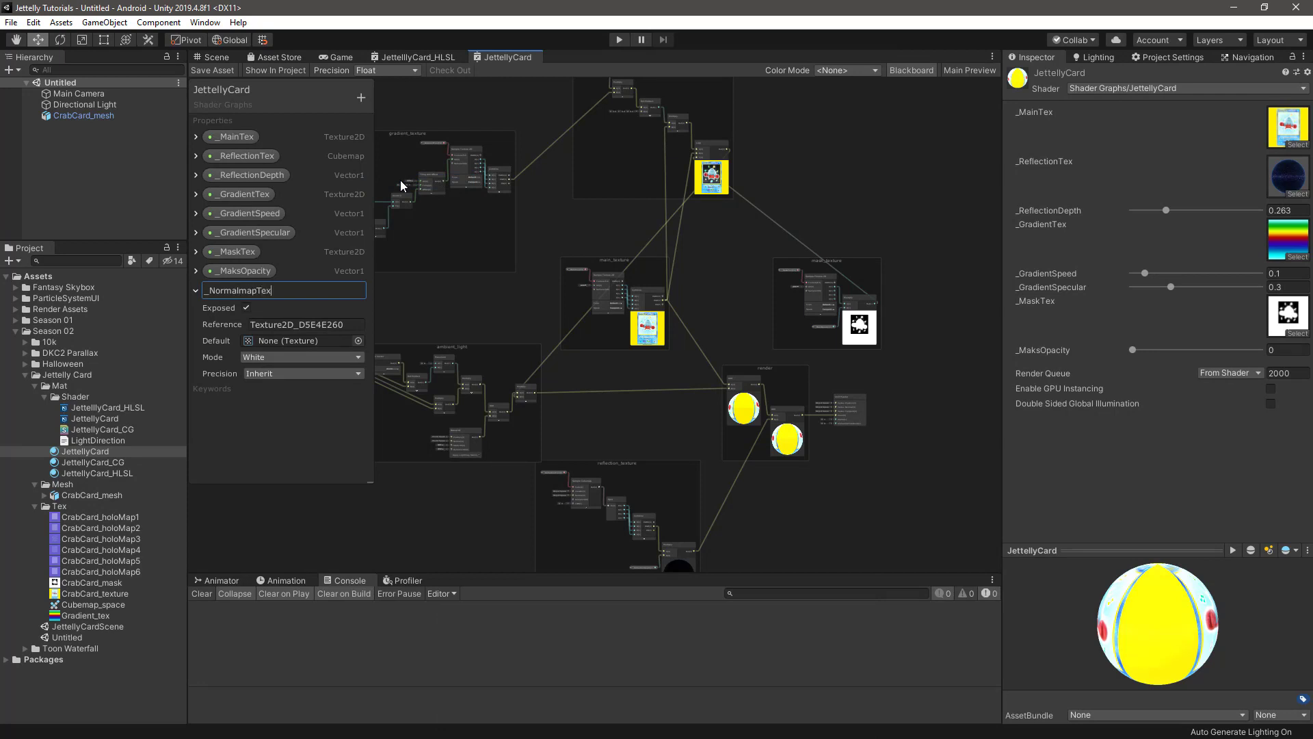
key("Return")
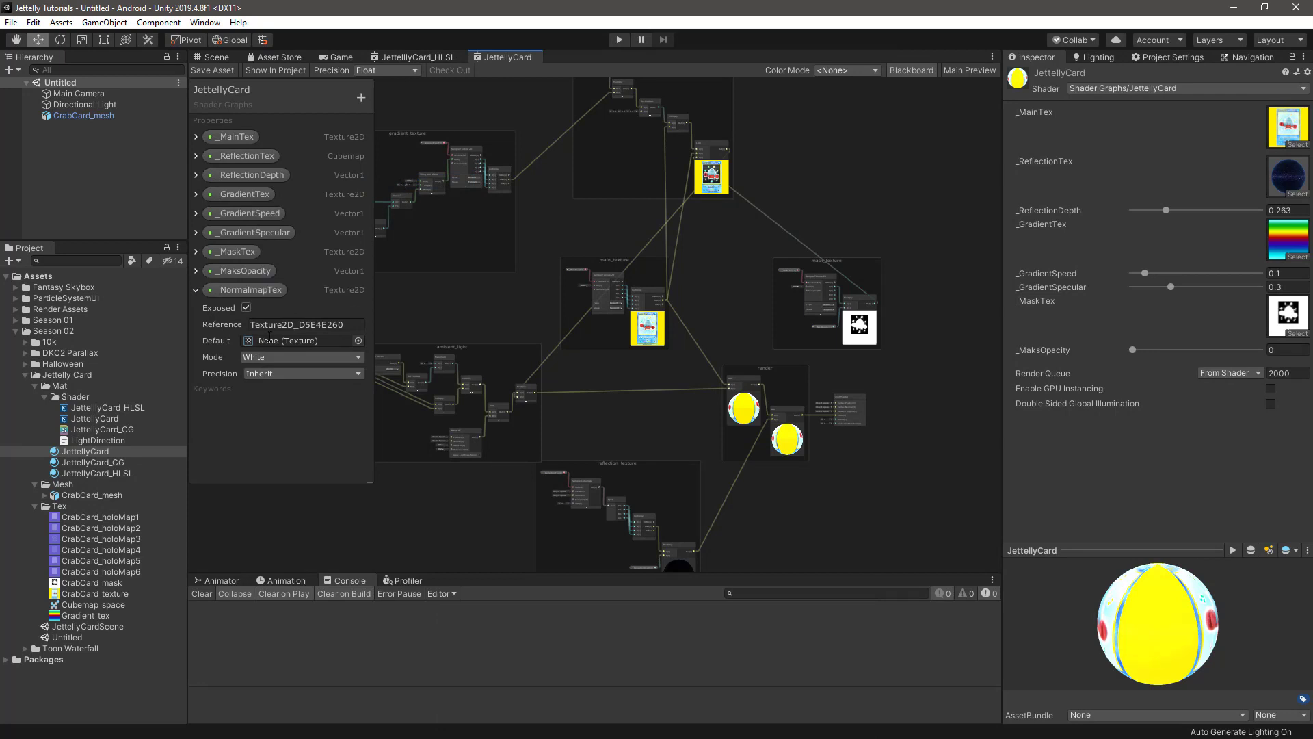
left_click_drag(73, 520, 288, 340)
- Keep CrabCard_holoMap1's texture type set to Normal map
left_click(79, 518)
left_click(1155, 114)
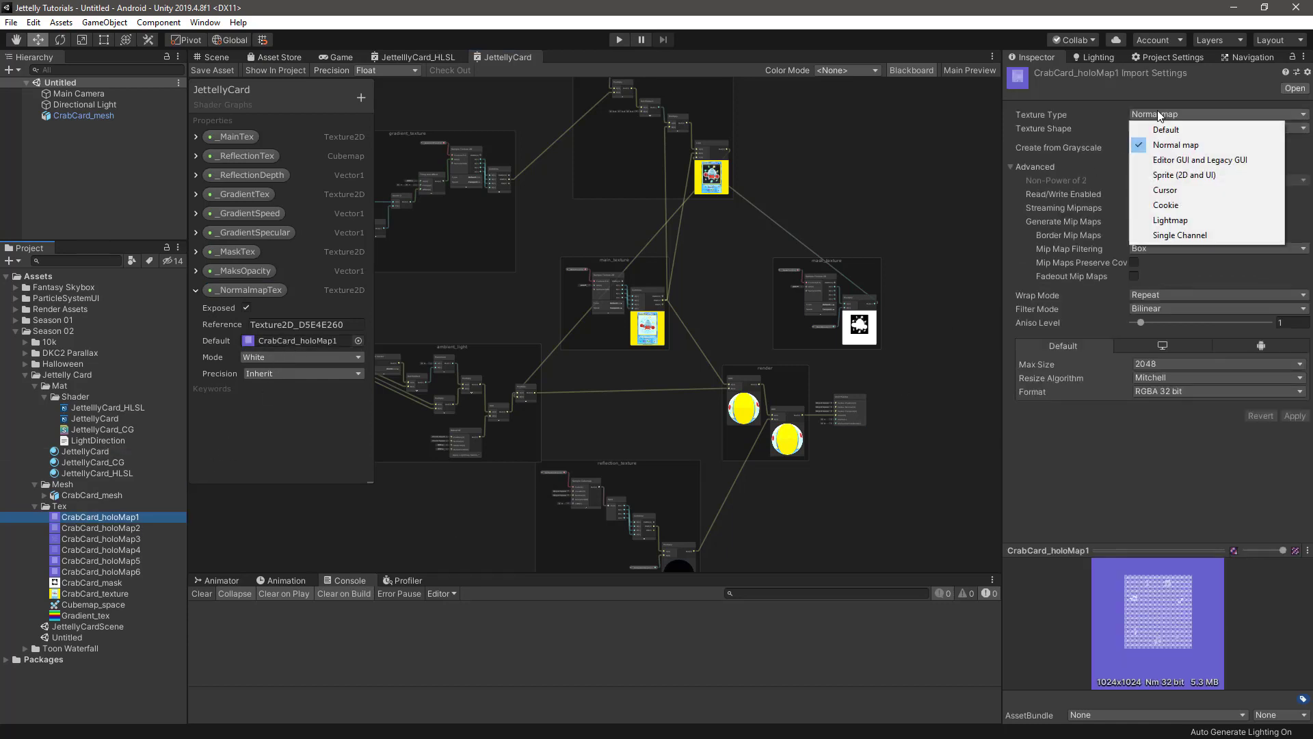
left_click(1202, 152)
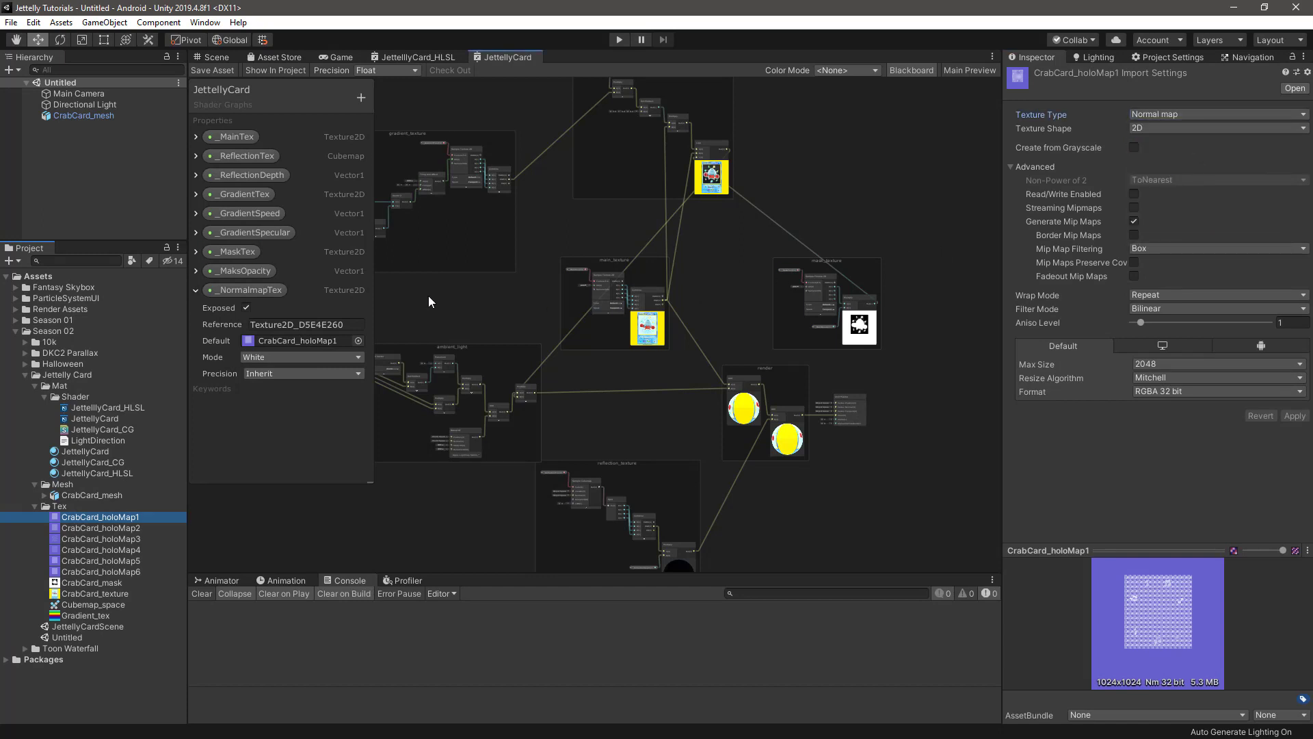
- Place the _NormalmapTex property as a node on the graph canvas
middle_click_drag(428, 295, 608, 426)
left_click_drag(241, 288, 426, 168)
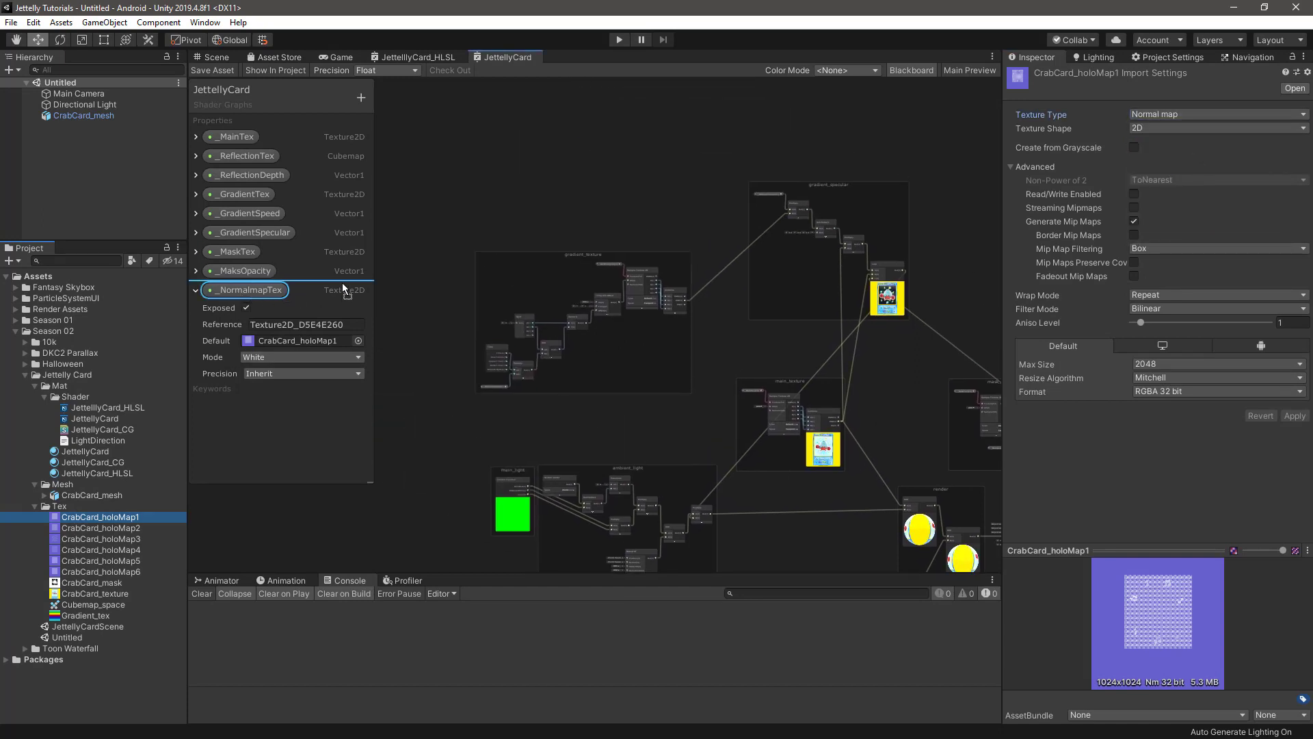
scroll(426, 168, "up", 5)
- Add a Sample Texture 2D node fed by _NormalmapTex, with Type set to Normal
scroll(585, 281, "up", 2)
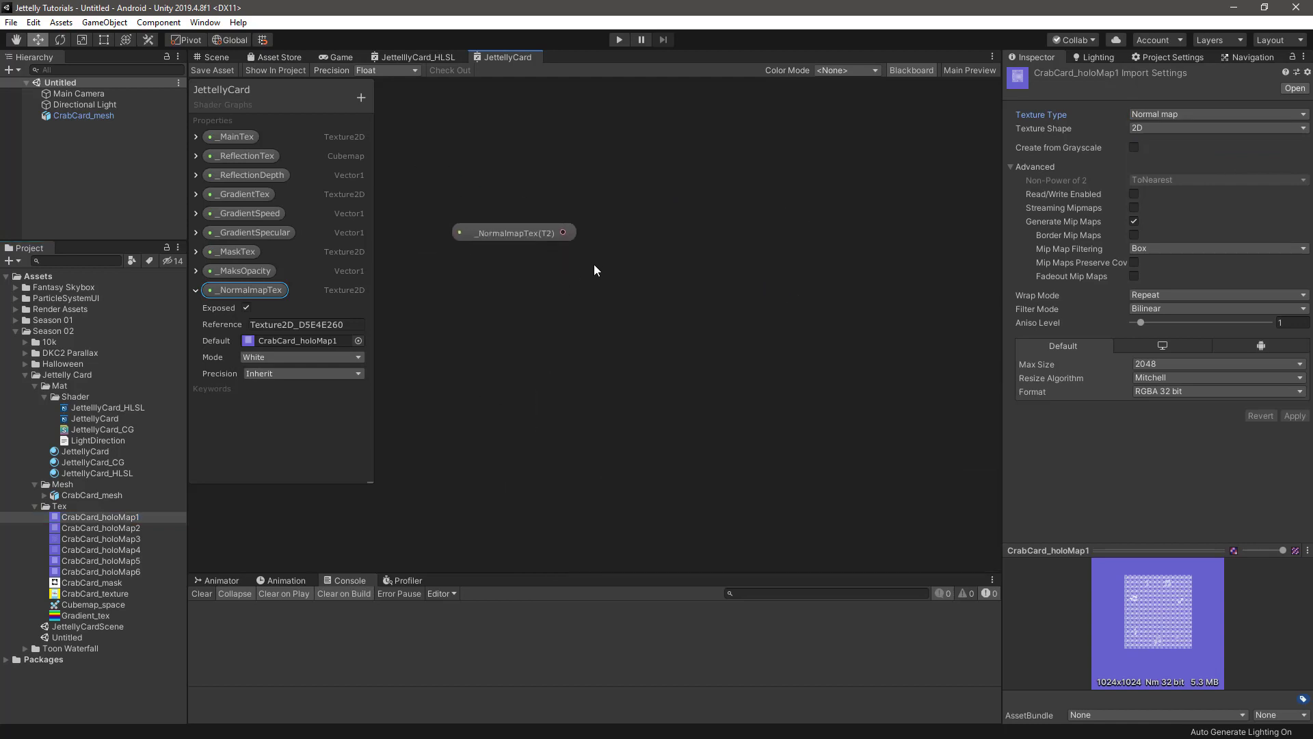
key("space")
type("sam")
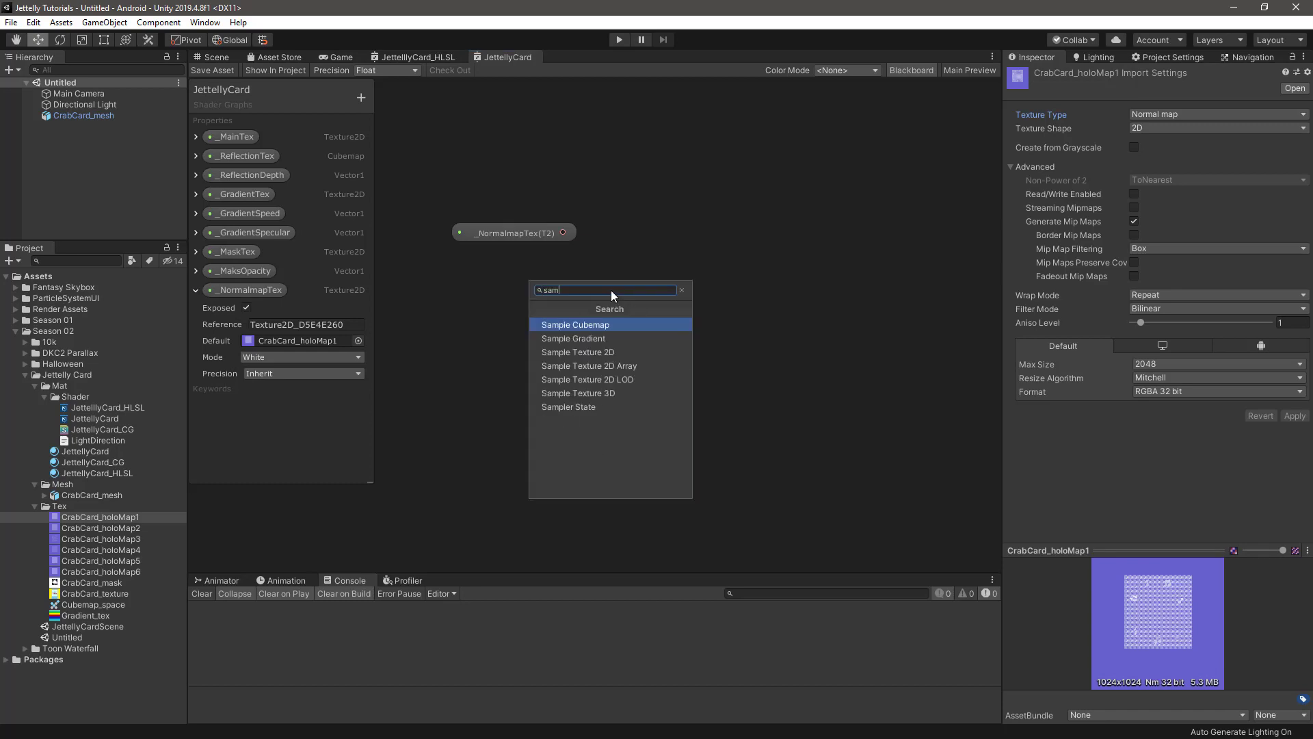
key("Down")
key("Down")
key("Down")
key("Up")
key("Return")
mouse_move(527, 232)
left_mouse_down()
mouse_move(515, 180)
mouse_move(605, 281)
mouse_move(614, 209)
left_mouse_up()
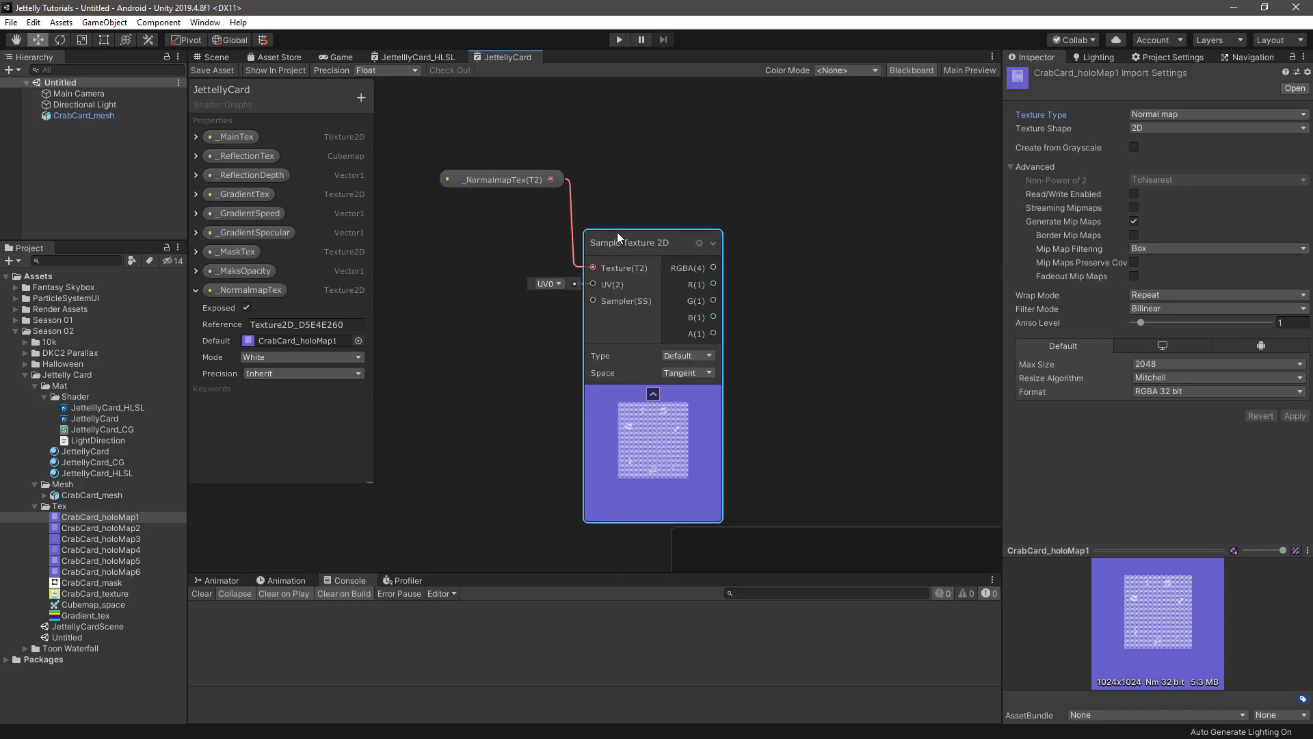
left_click(676, 325)
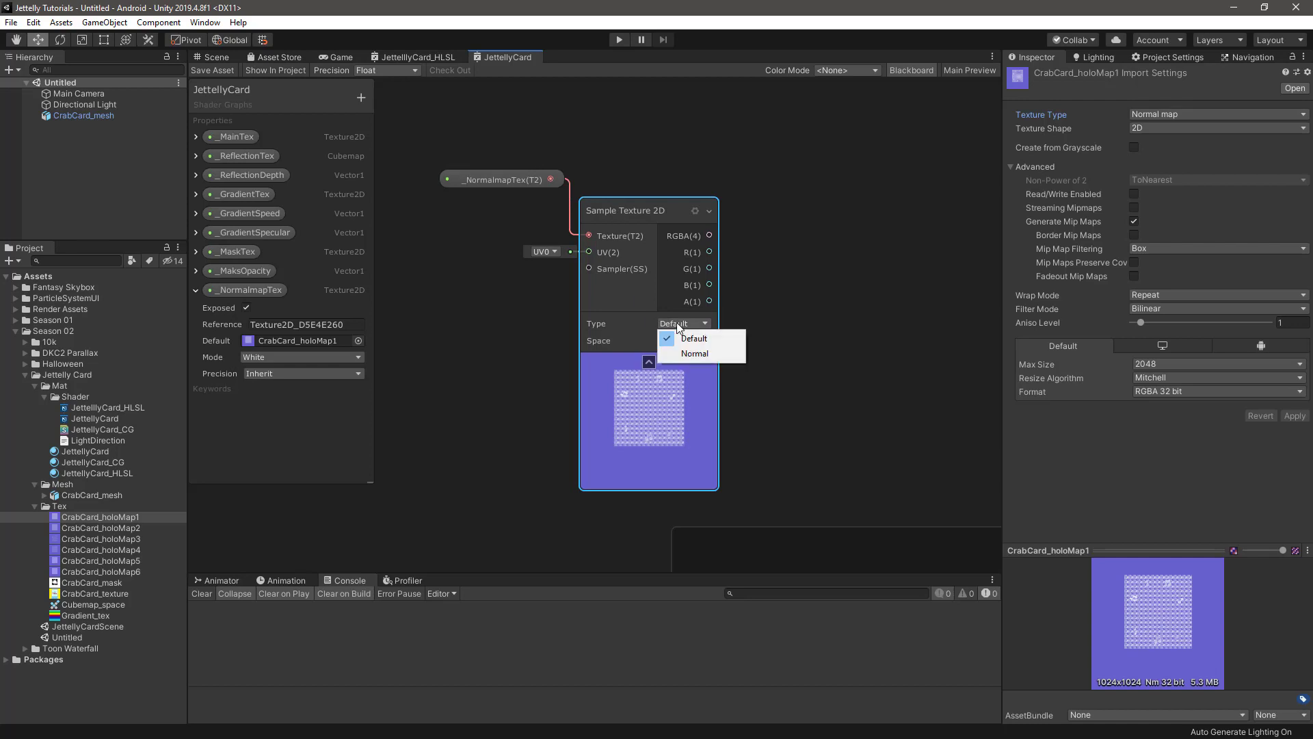
left_click(693, 353)
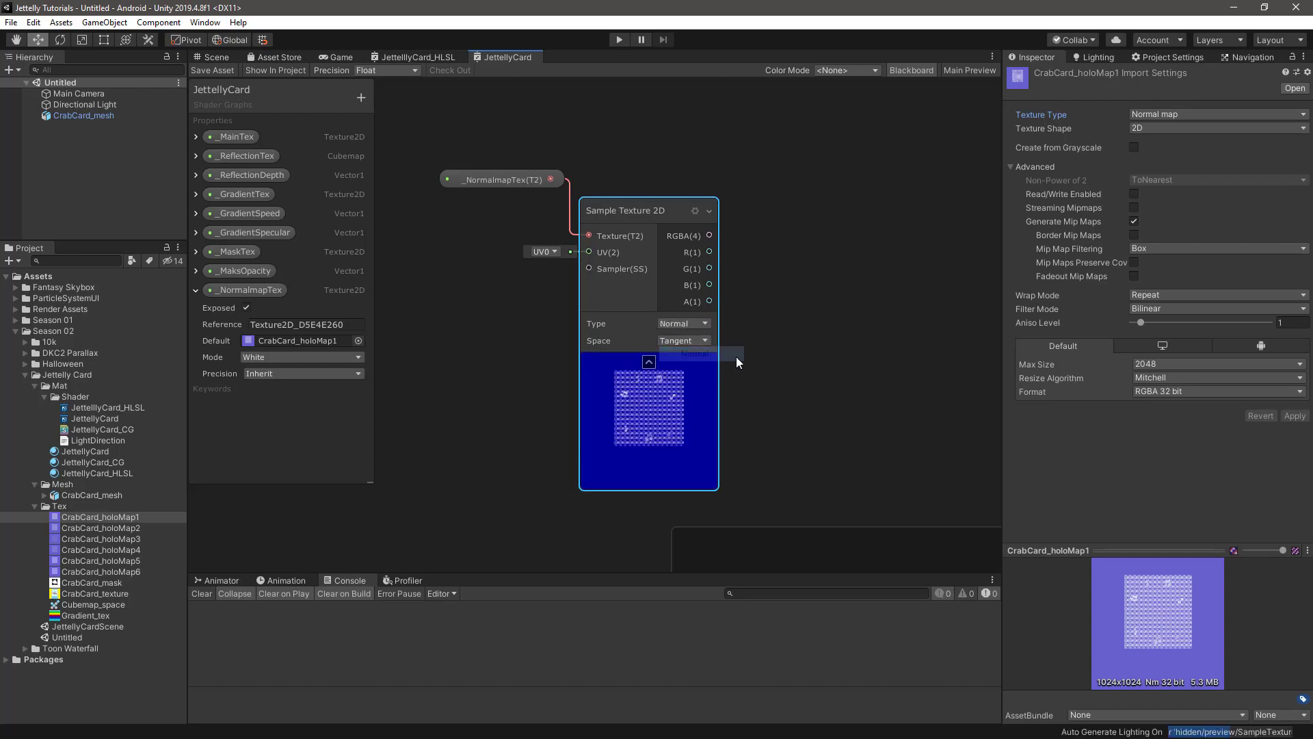
left_click(748, 349)
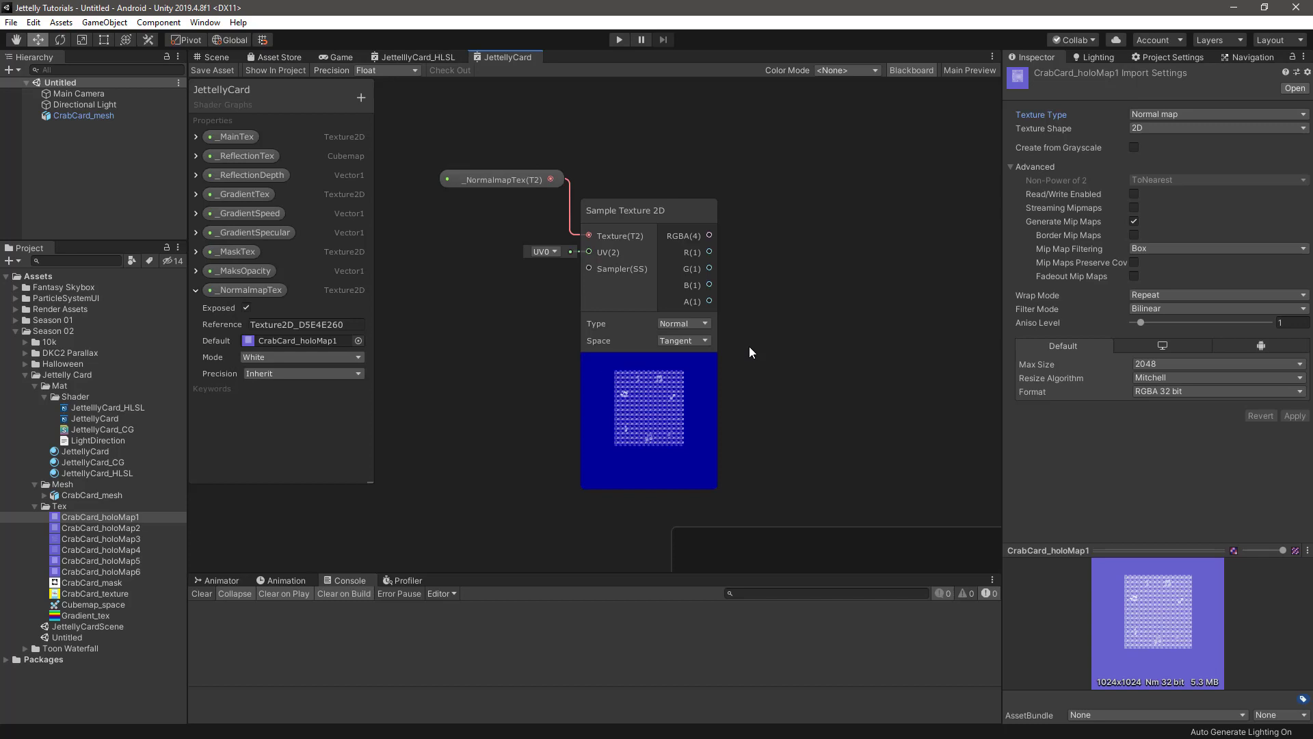
- Add a Combine node beside the sampler and wire its R, G, B, A outputs into it
key("space")
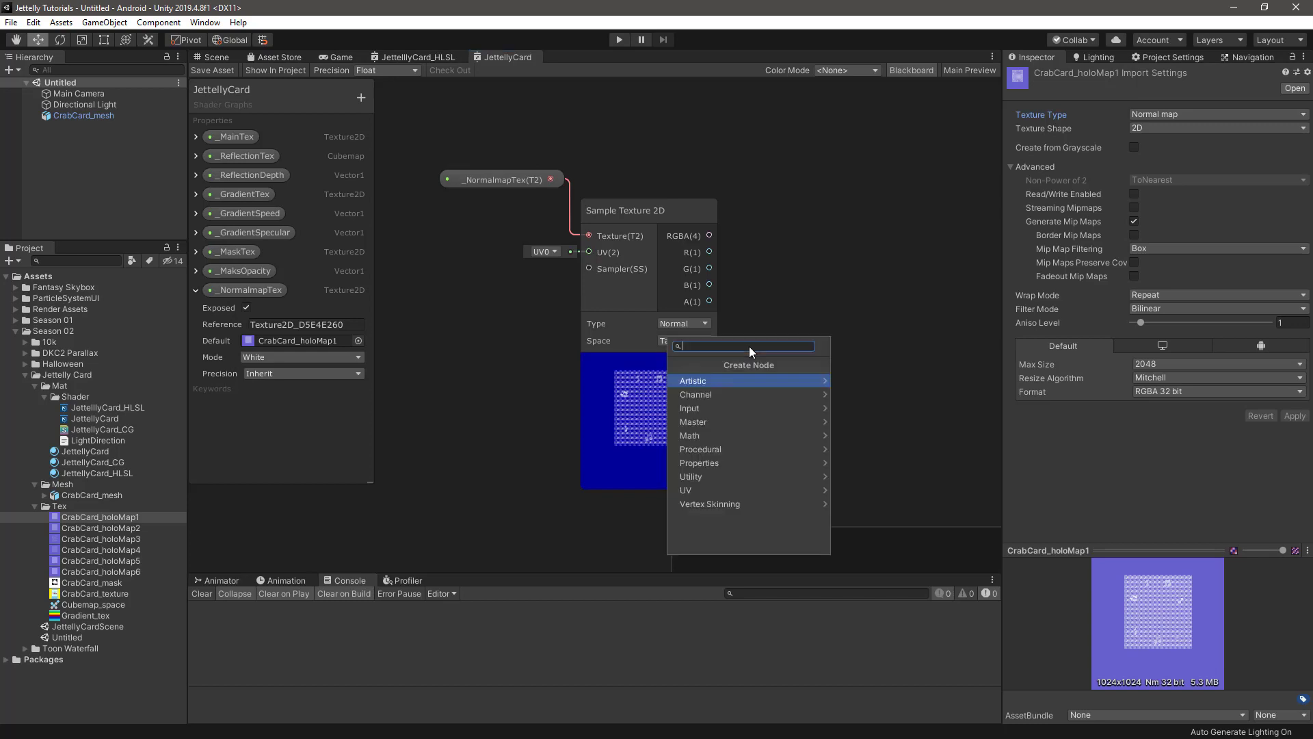
type("combine")
key("Return")
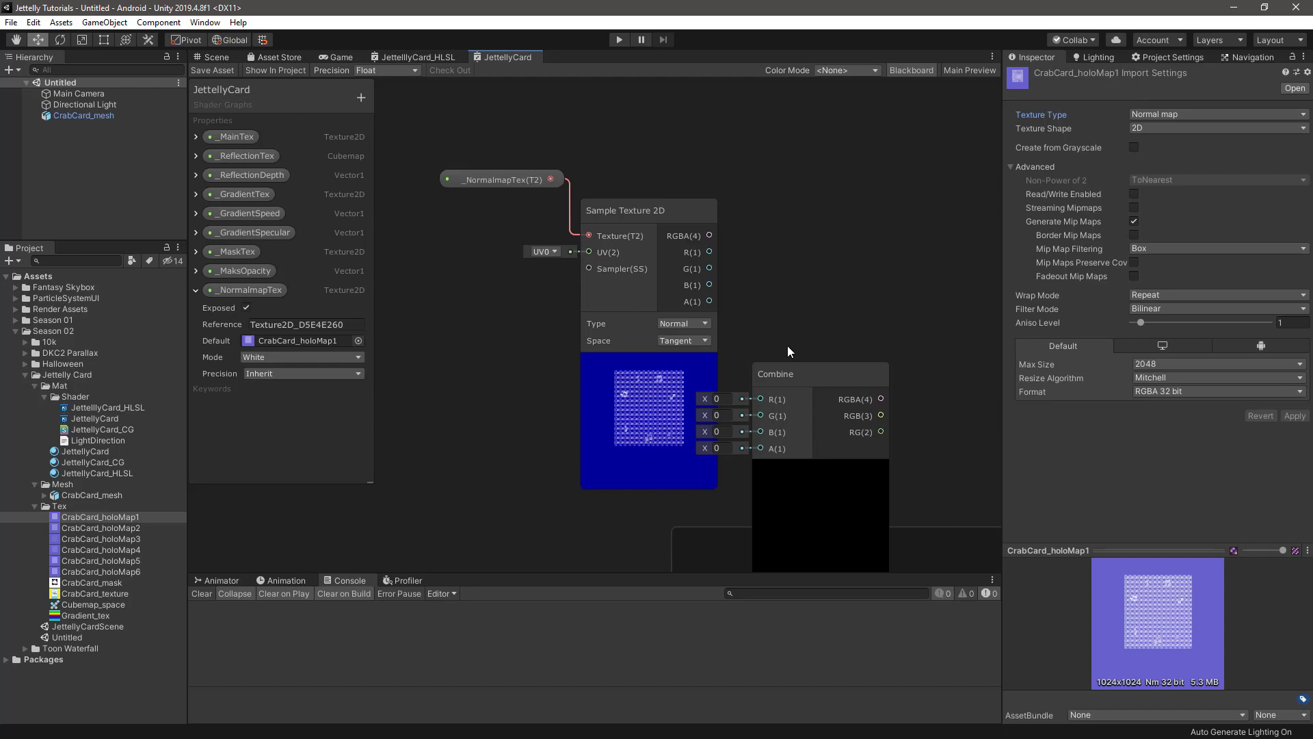
middle_click_drag(787, 346, 712, 310)
left_click(580, 326)
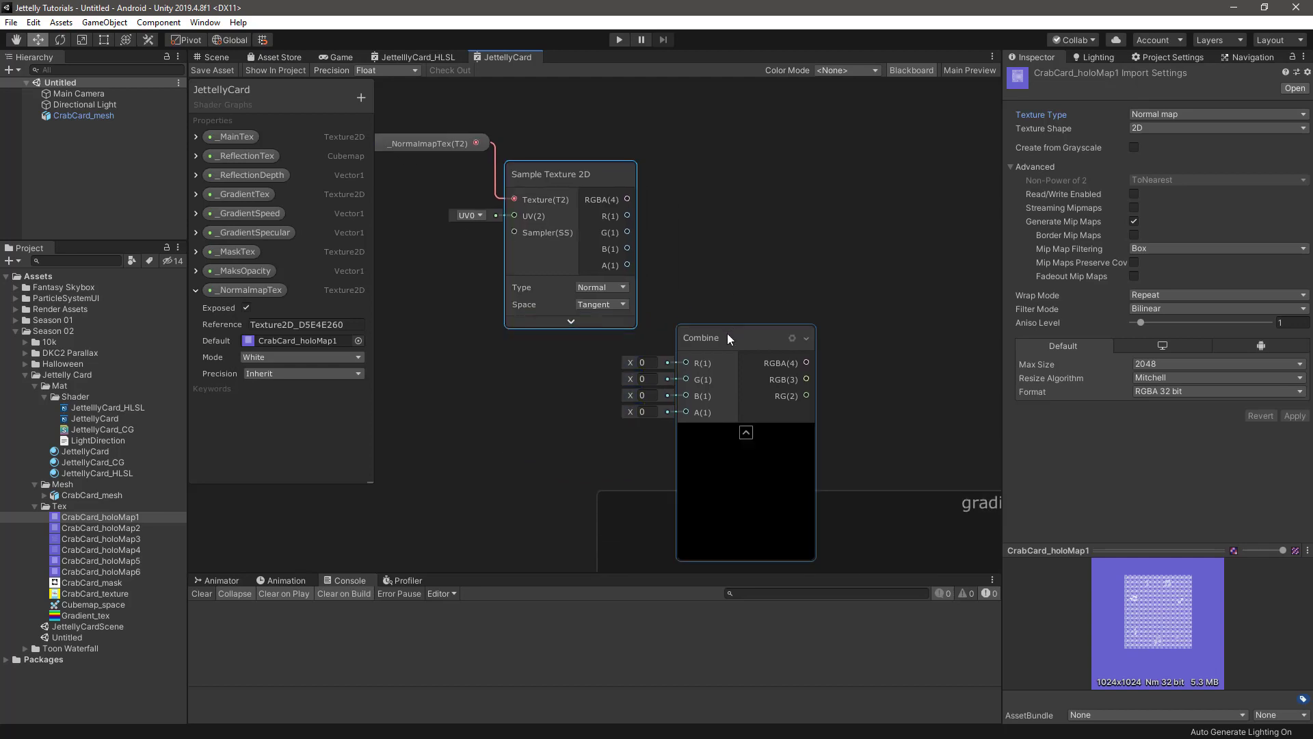
left_click_drag(727, 334, 724, 248)
left_click_drag(627, 215, 682, 277)
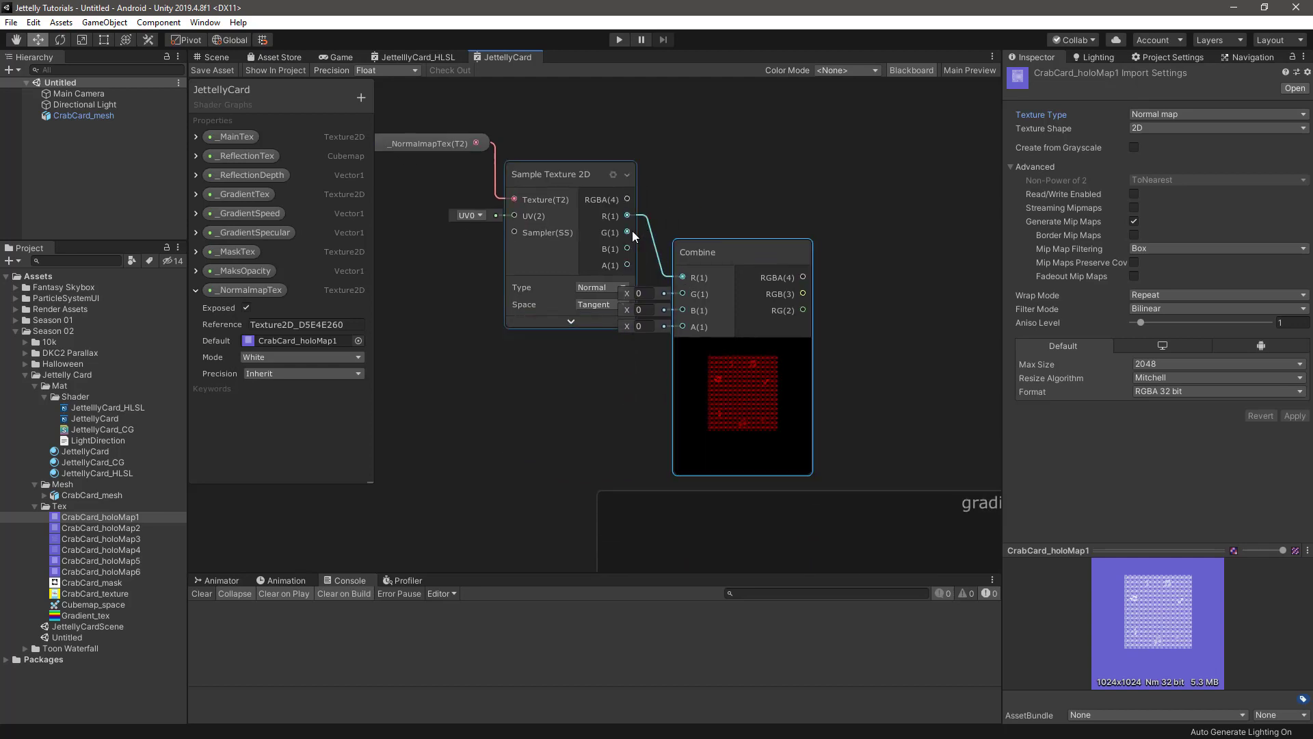
left_click_drag(627, 232, 683, 293)
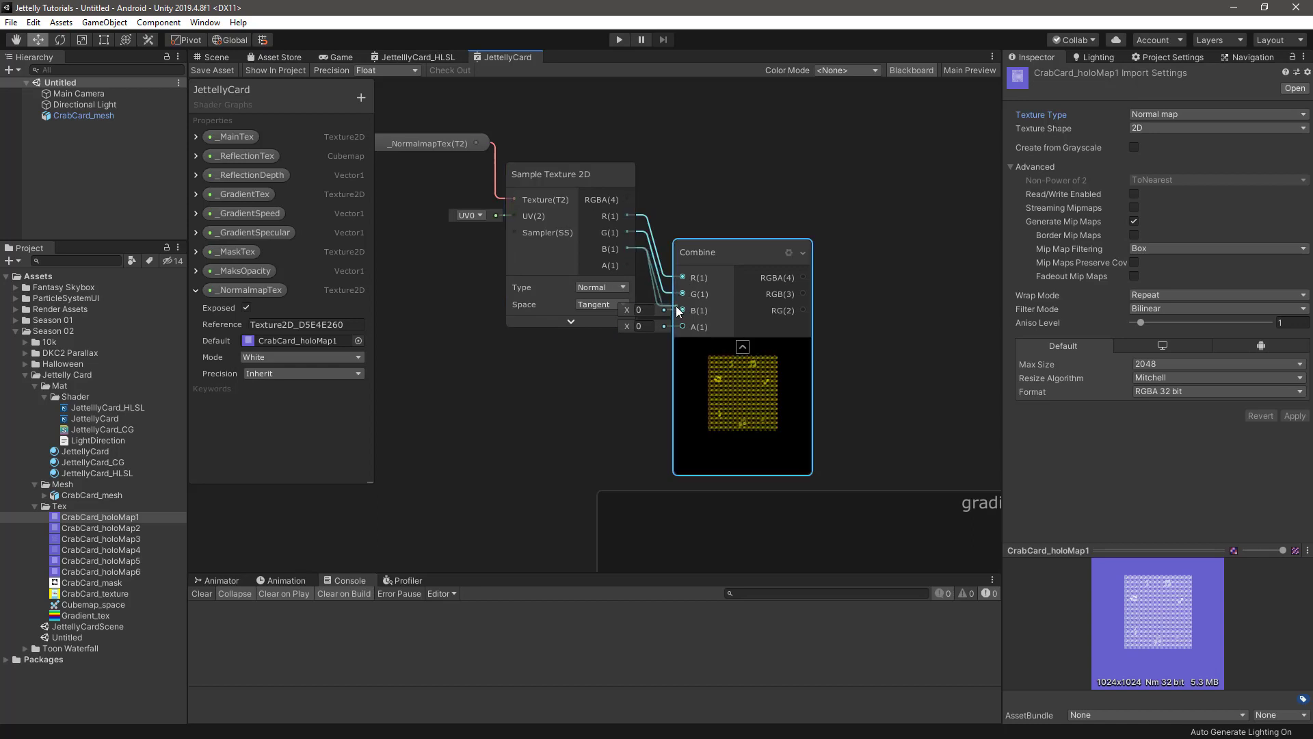
left_click_drag(627, 248, 682, 326)
left_click_drag(723, 260, 715, 236)
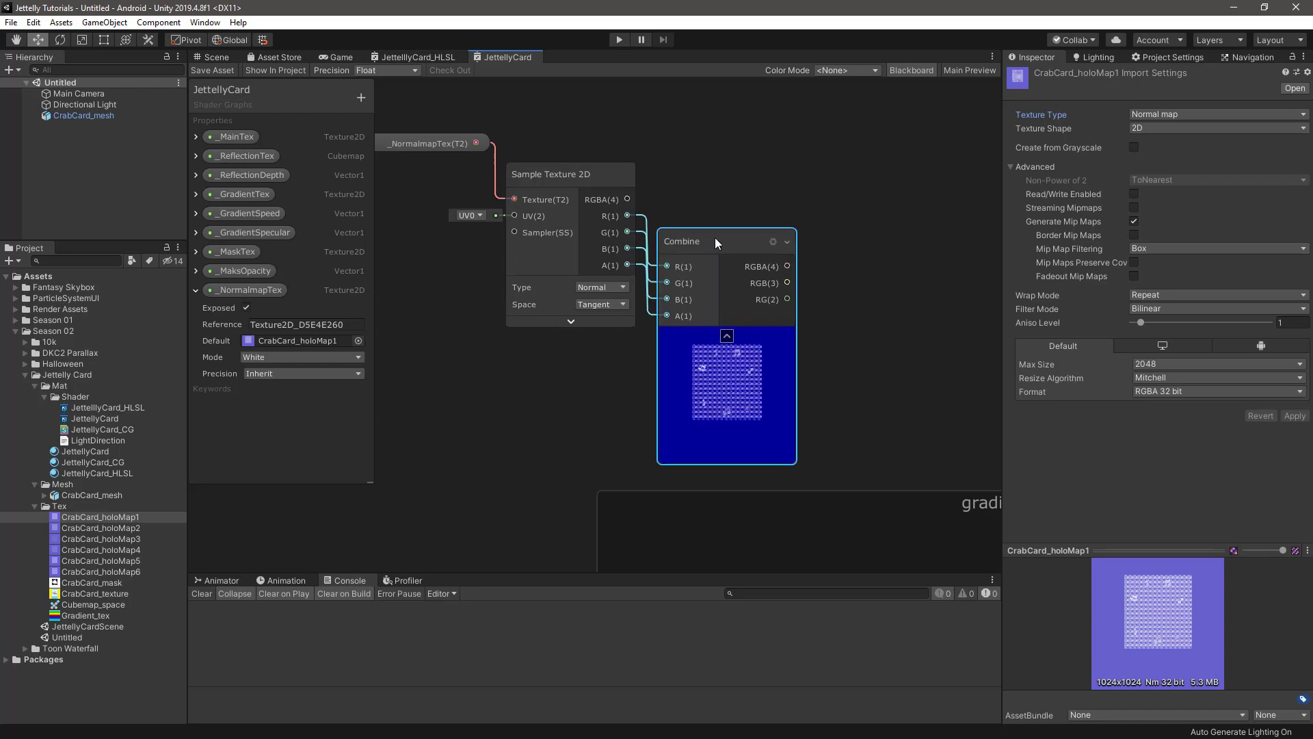
- Hide the Blackboard and add a Lerp node to the graph
key("a")
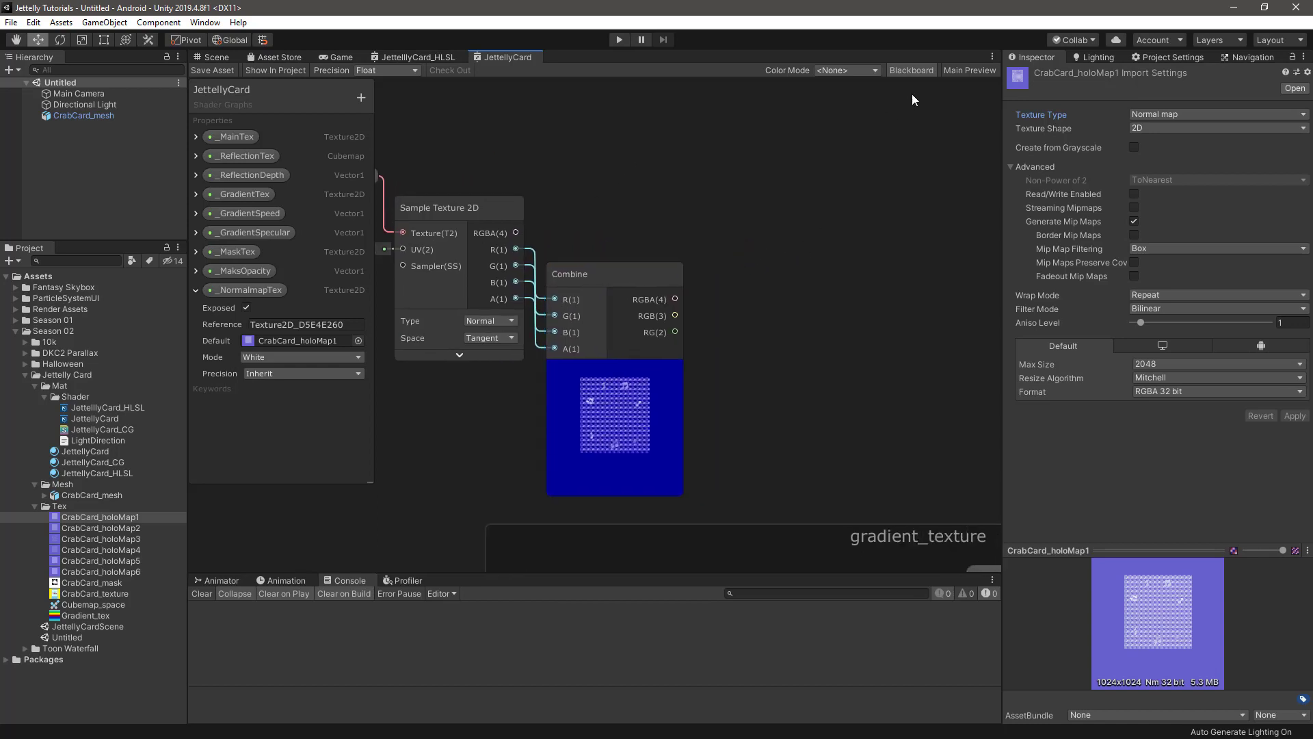
left_click(911, 70)
key("space")
type("ler")
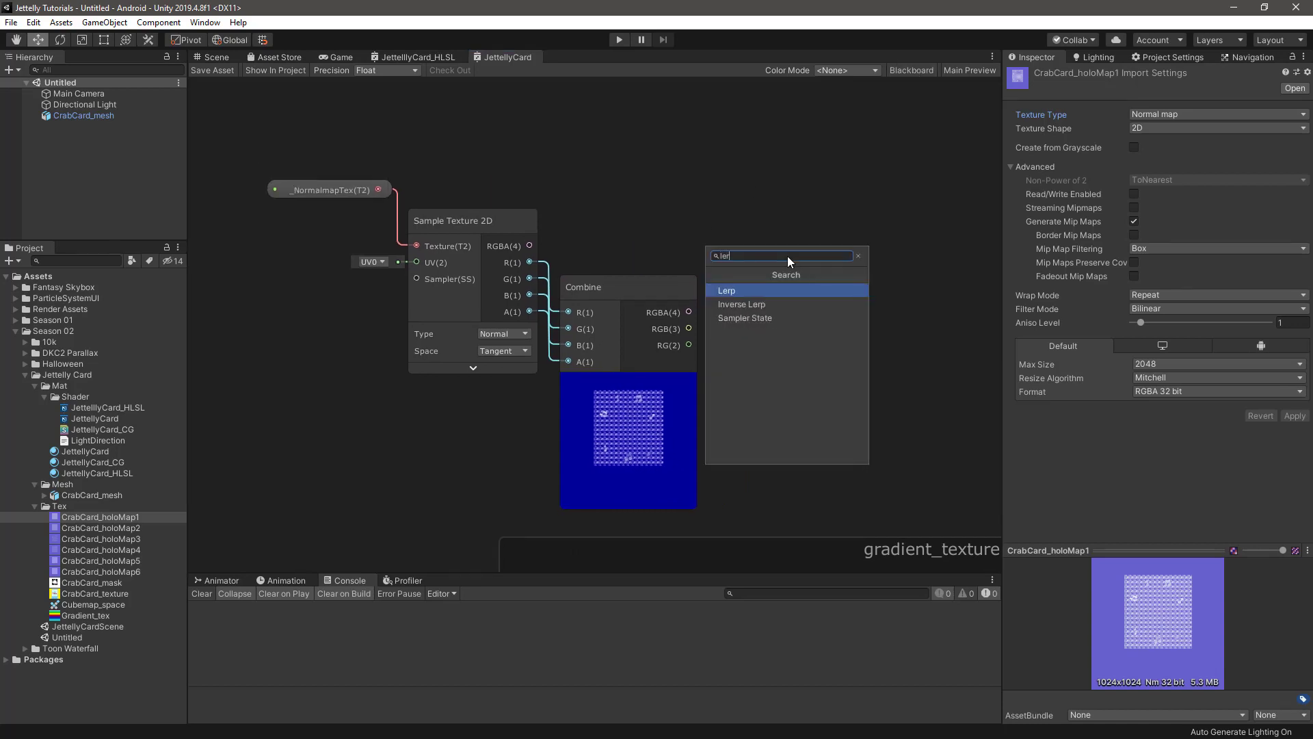
key("Return")
left_click_drag(810, 267, 806, 214)
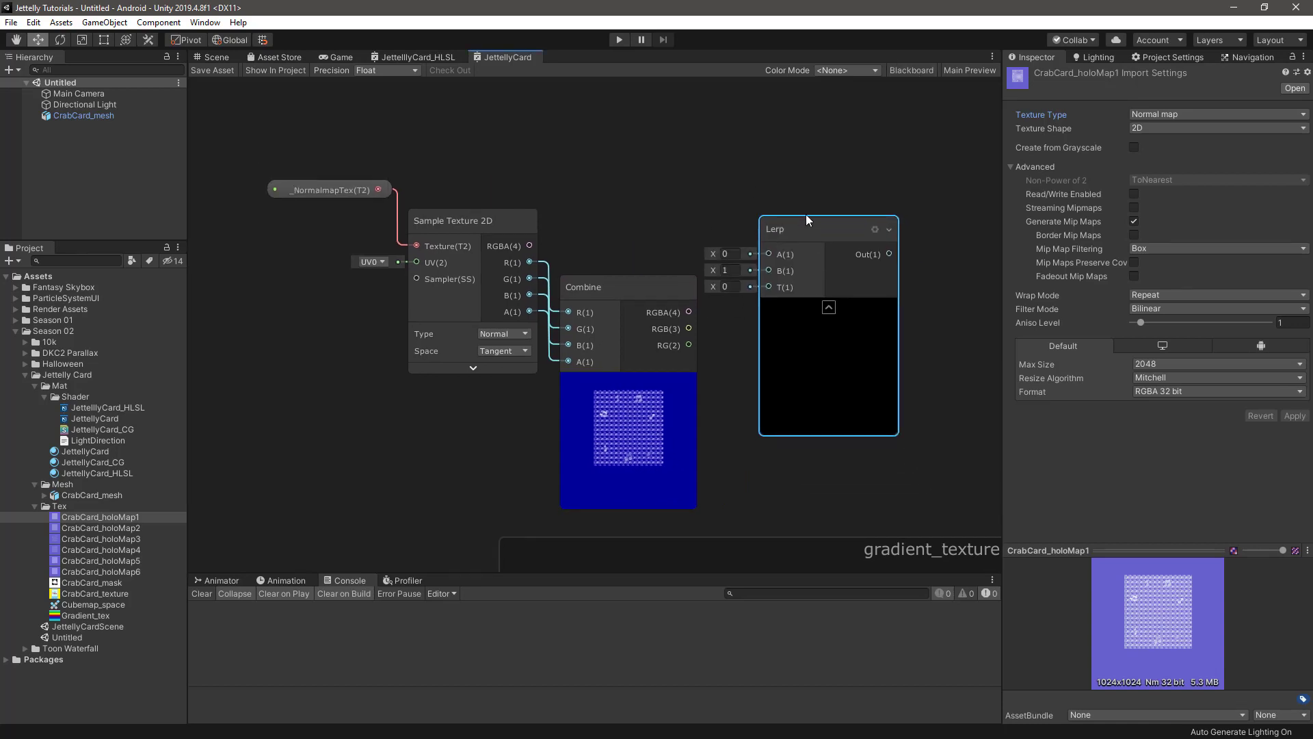
key("a")
left_click(654, 207)
- Add a Vector 3 node (0, 0, 1) and connect it to the Lerp A input
key("space")
type("vec")
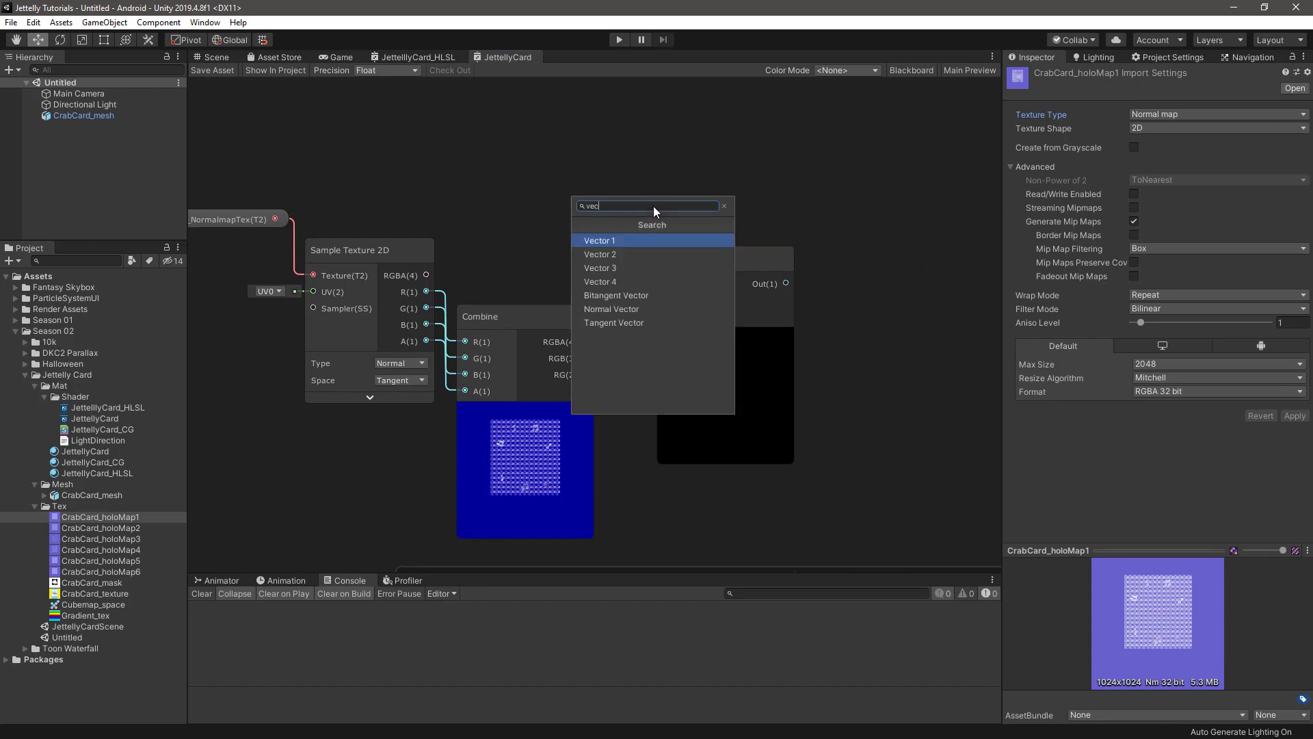
key("Down")
key("Down")
key("Return")
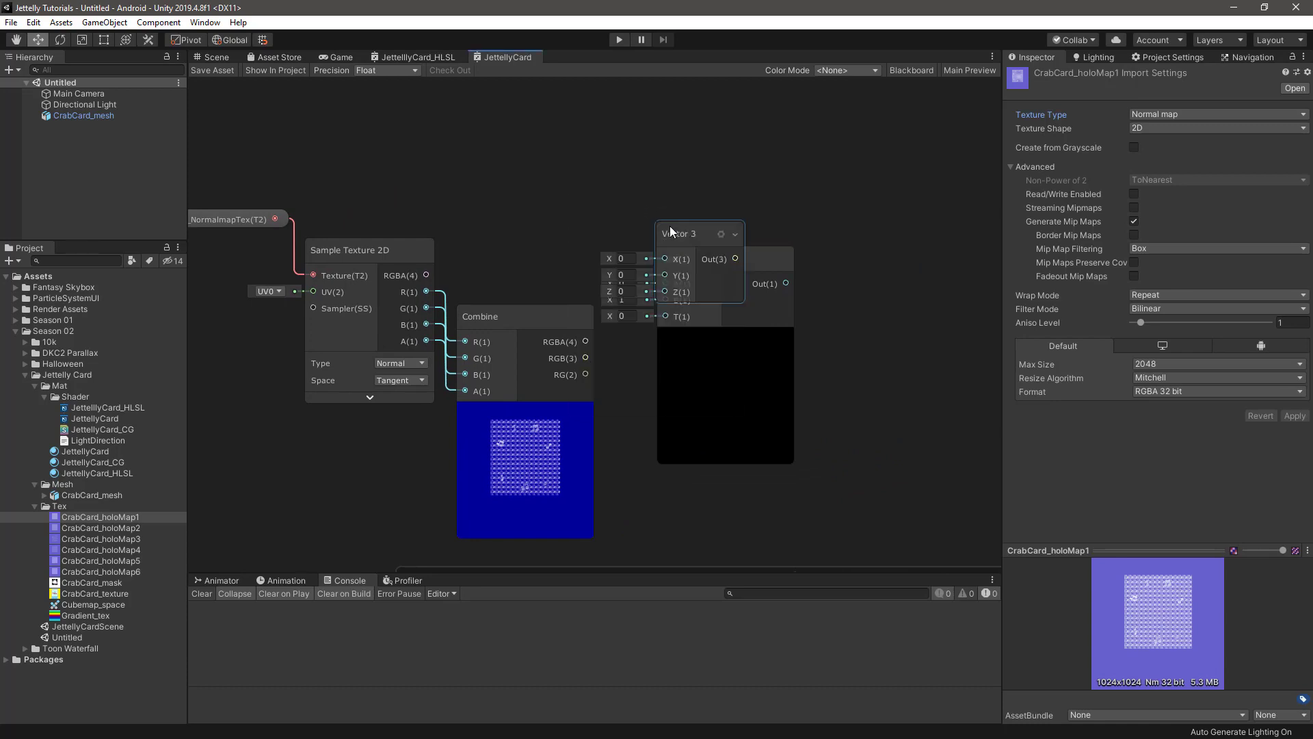
left_click_drag(677, 232, 605, 161)
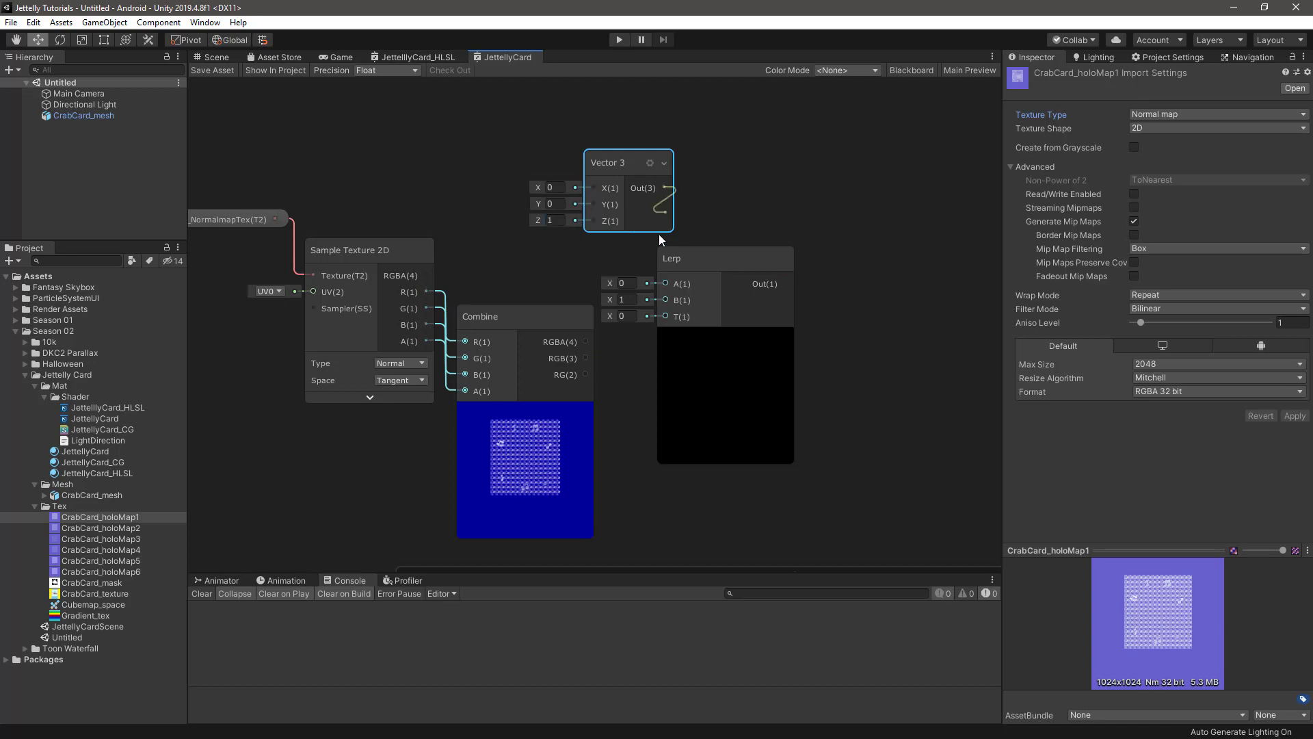
left_click_drag(659, 234, 664, 282)
left_click_drag(631, 162, 594, 162)
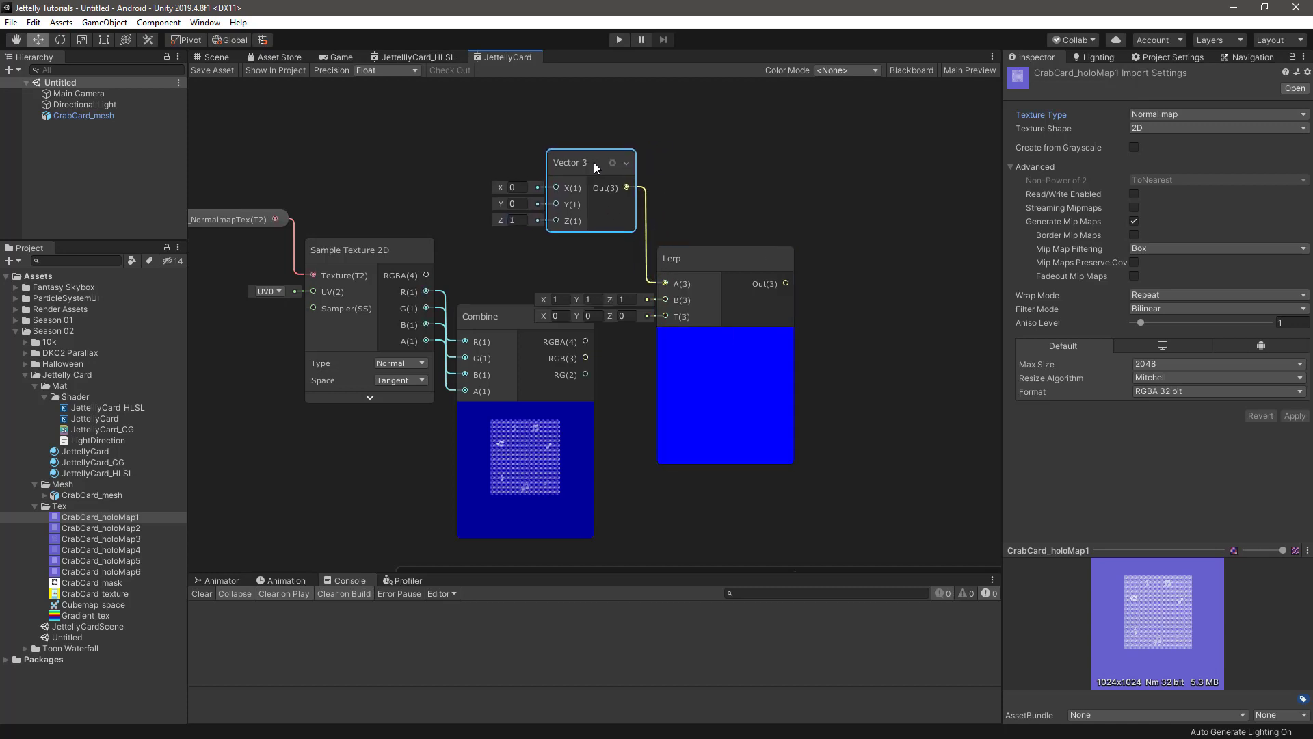
- Connect the Combine RGB output to the Lerp B input
middle_click_drag(714, 218, 720, 200)
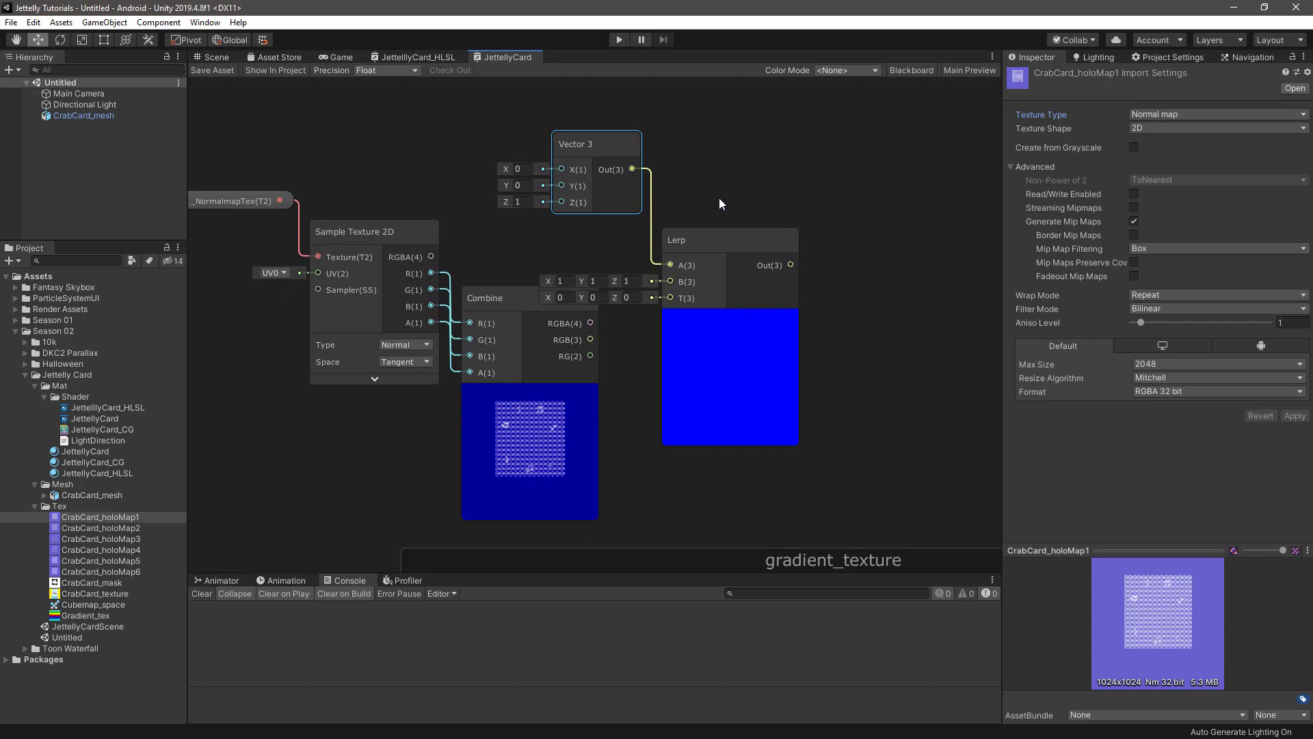
left_click_drag(590, 339, 665, 282)
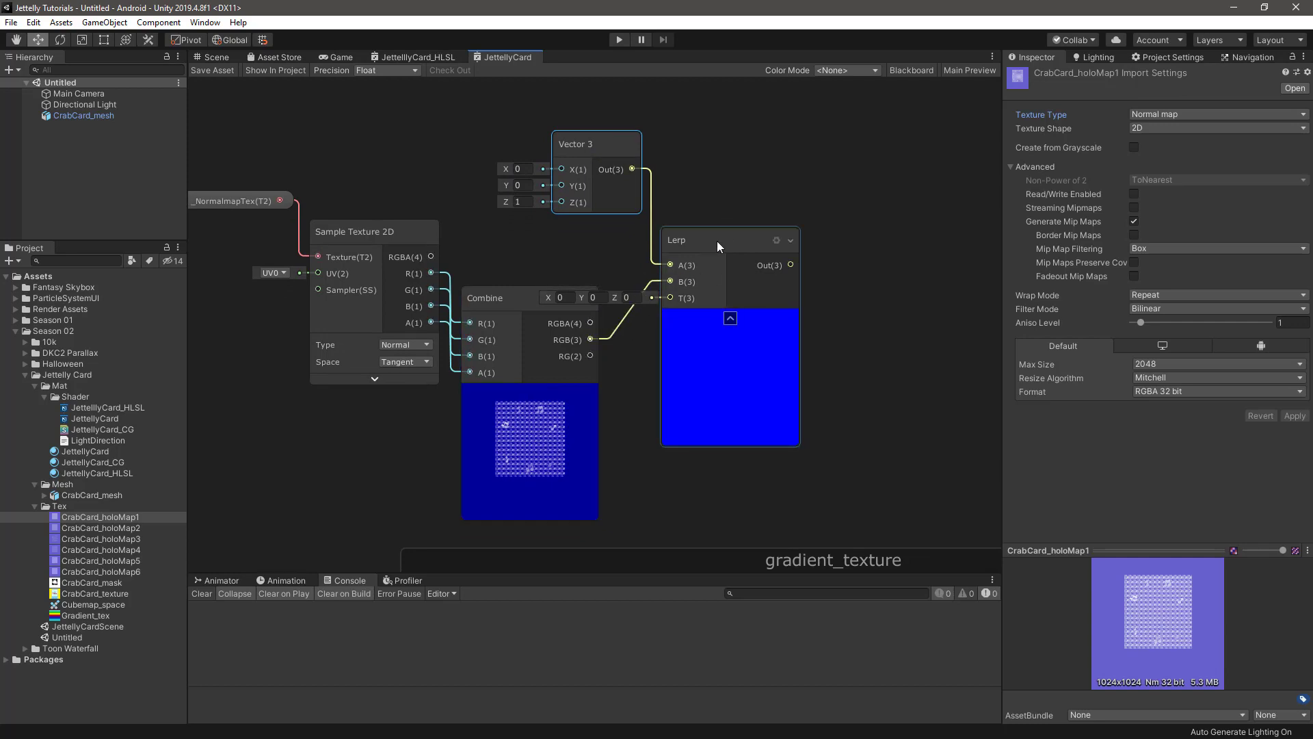
scroll(729, 201, "down", 3)
mouse_move(734, 149)
left_mouse_down()
mouse_move(645, 245)
mouse_move(675, 239)
mouse_move(684, 216)
left_mouse_up()
- Create a Vector1 property _NormalmapDepth as a slider with default value 1
left_click(758, 171)
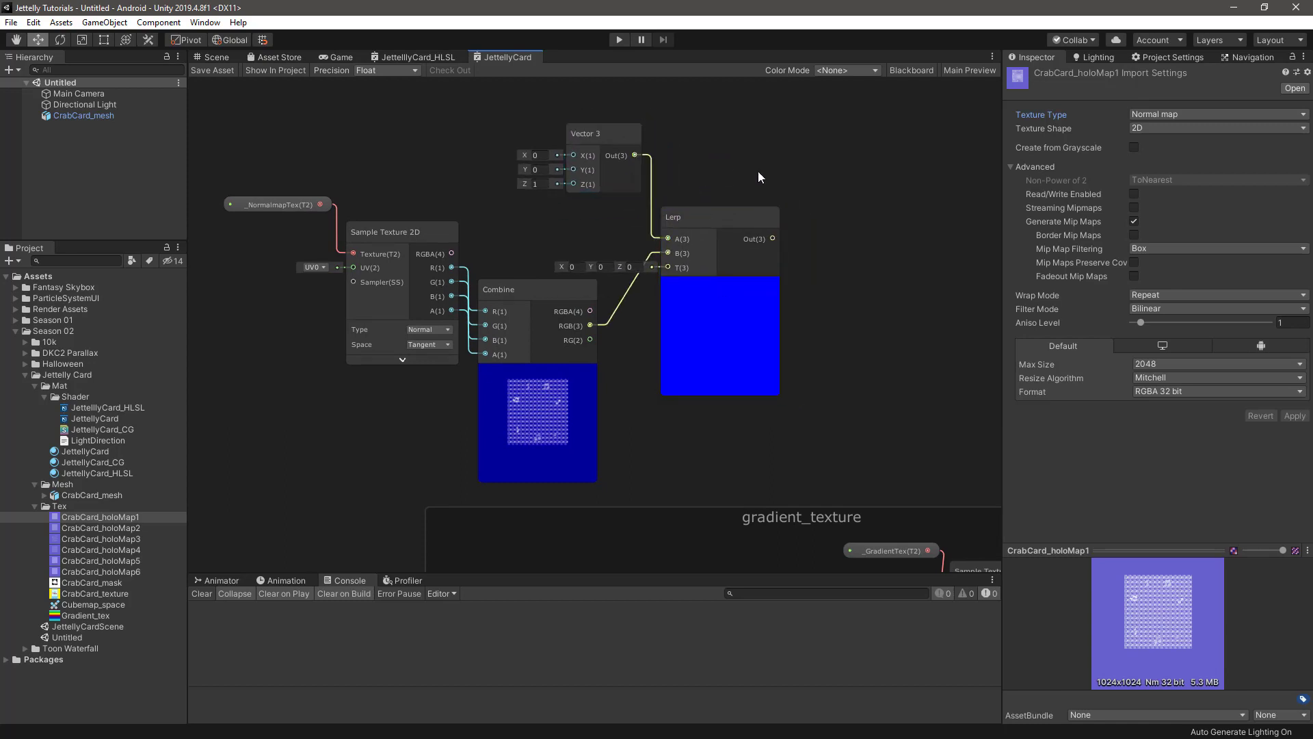
left_click(911, 70)
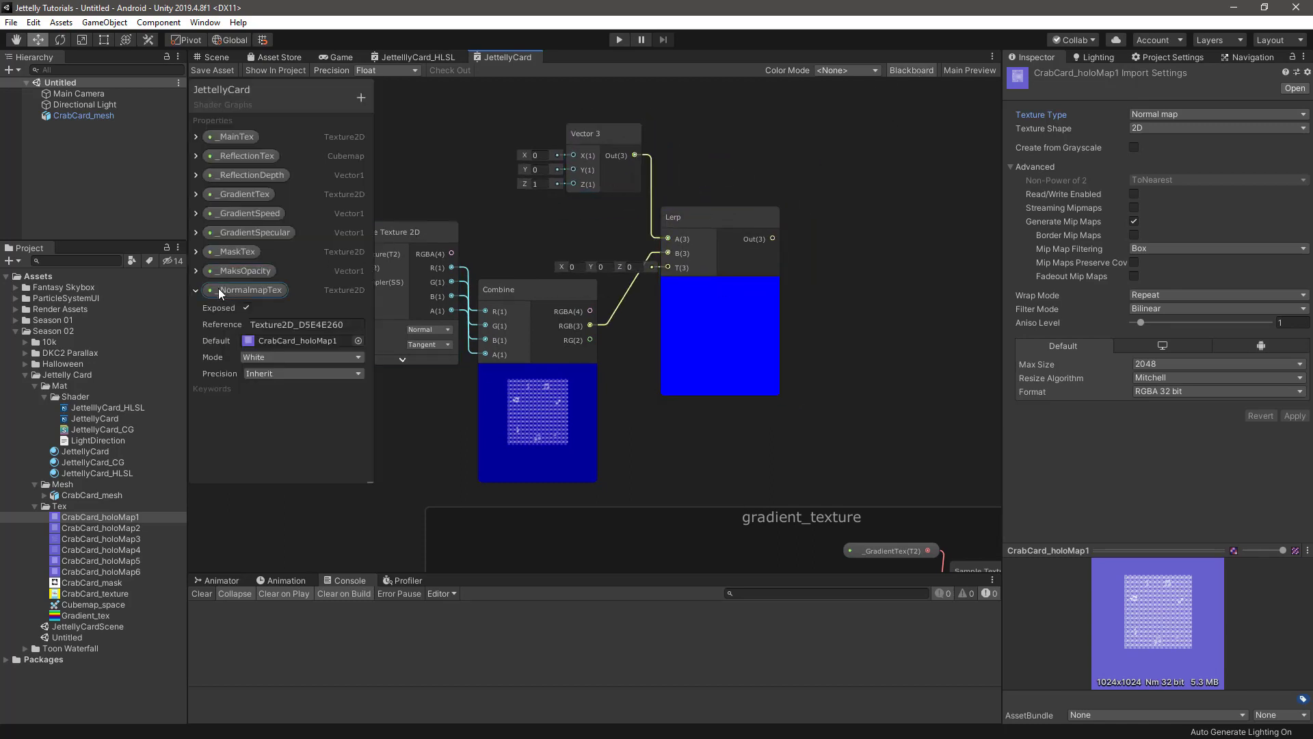
left_click(195, 293)
left_click(360, 97)
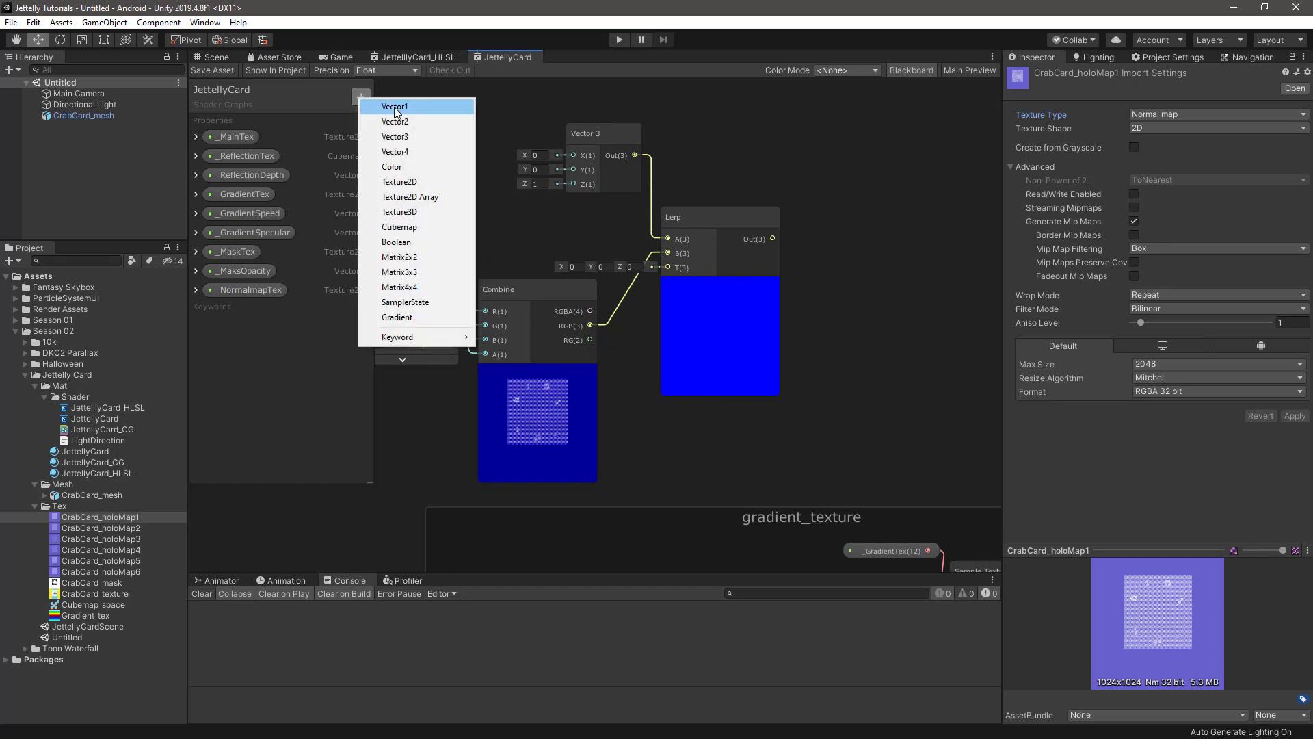
left_click(394, 107)
type("_NormalmapDepth")
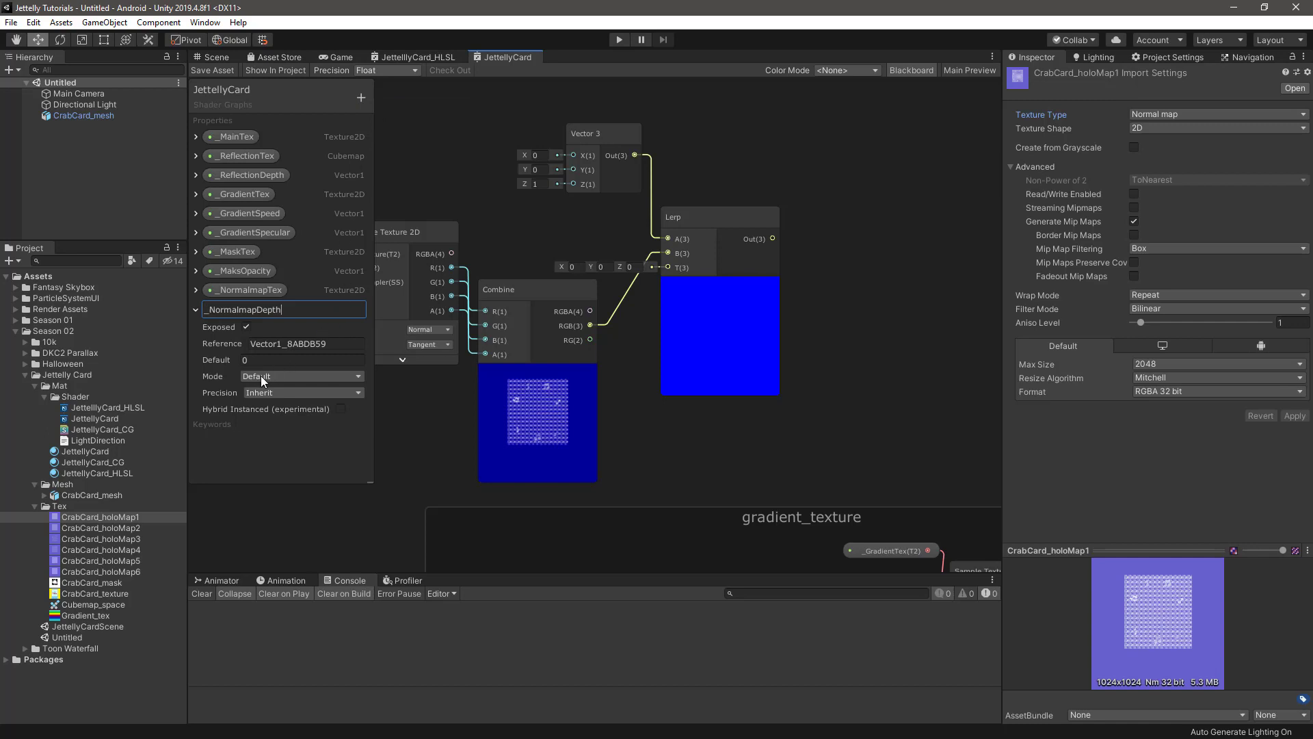
key("Return")
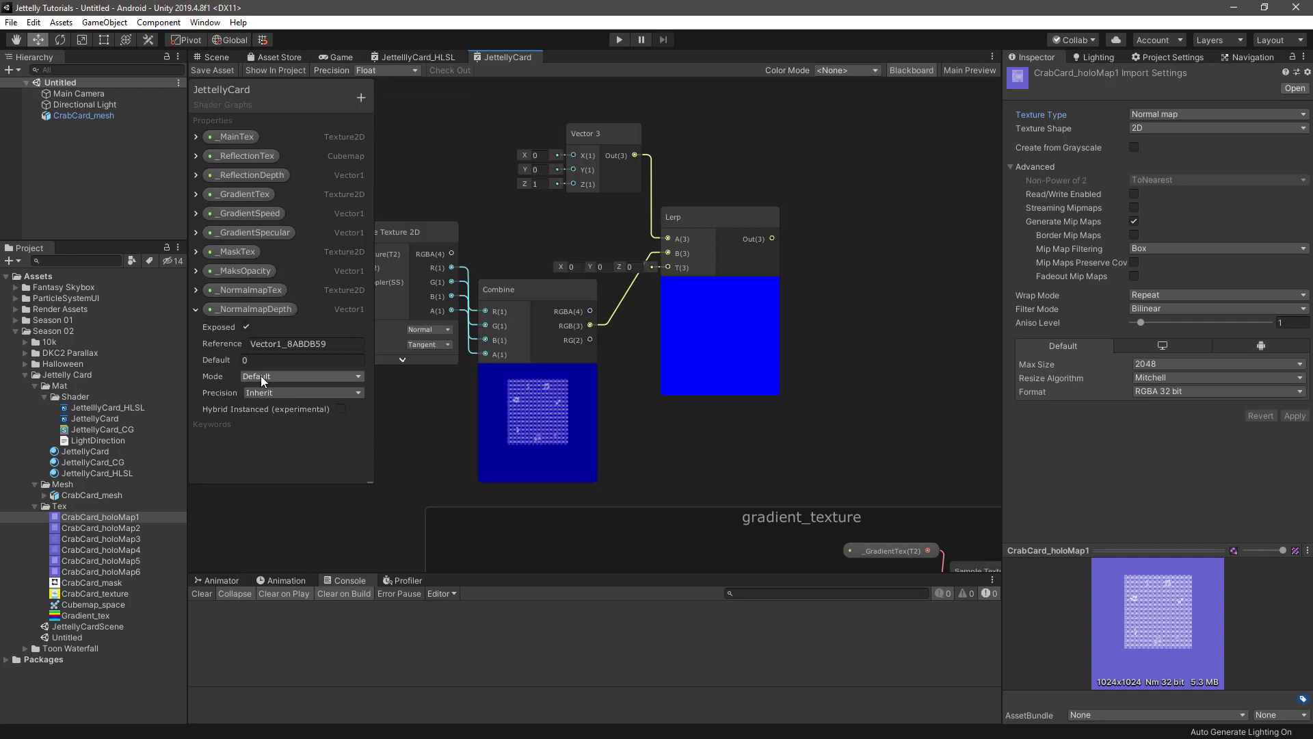
left_click(260, 375)
left_click(277, 407)
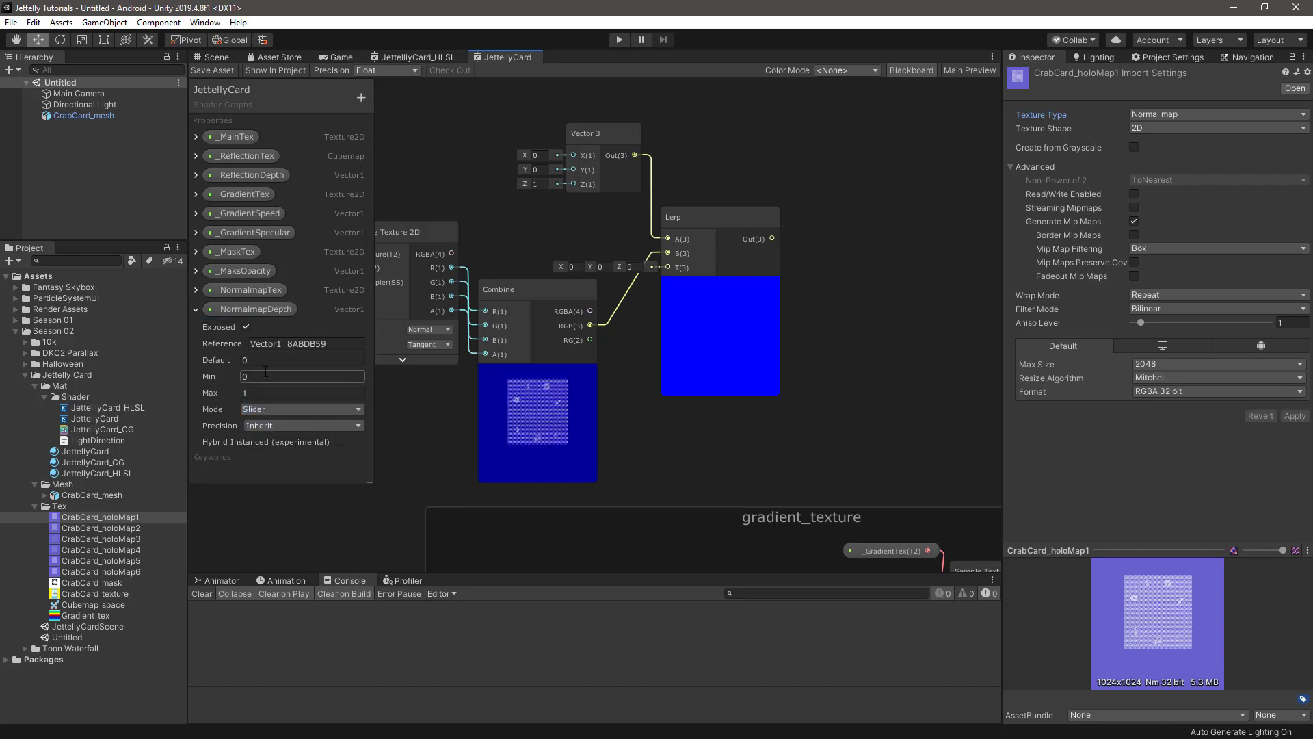
left_click(266, 361)
type("1")
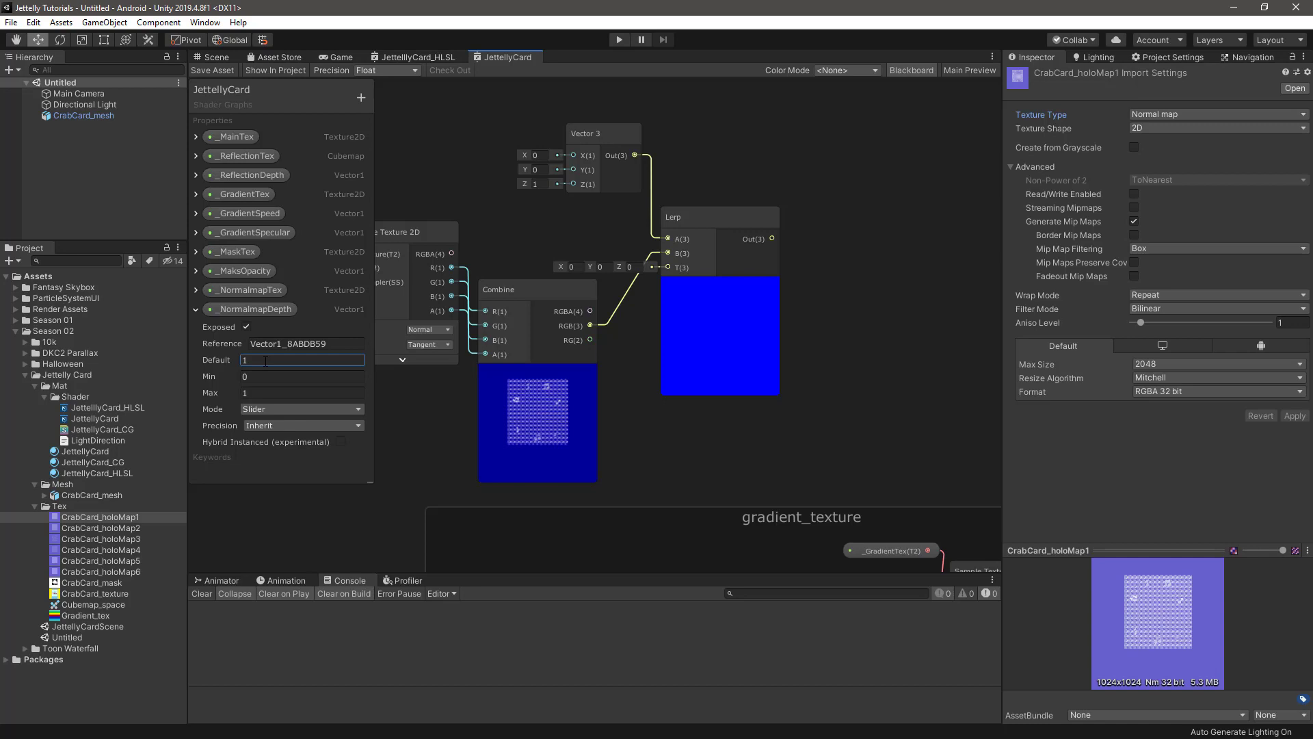
- Place a _NormalmapDepth node and connect it to the Lerp T input
left_click_drag(254, 309, 677, 429)
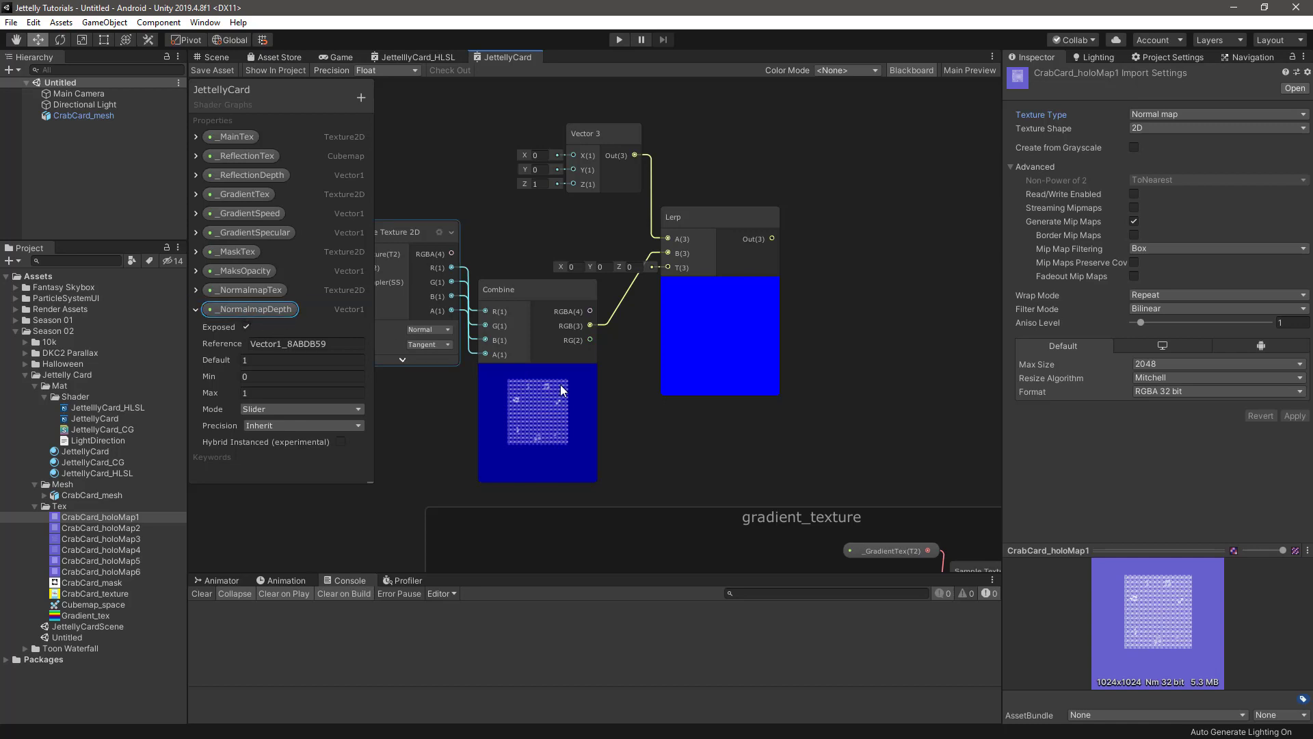
left_click(902, 71)
middle_click_drag(540, 372, 565, 300)
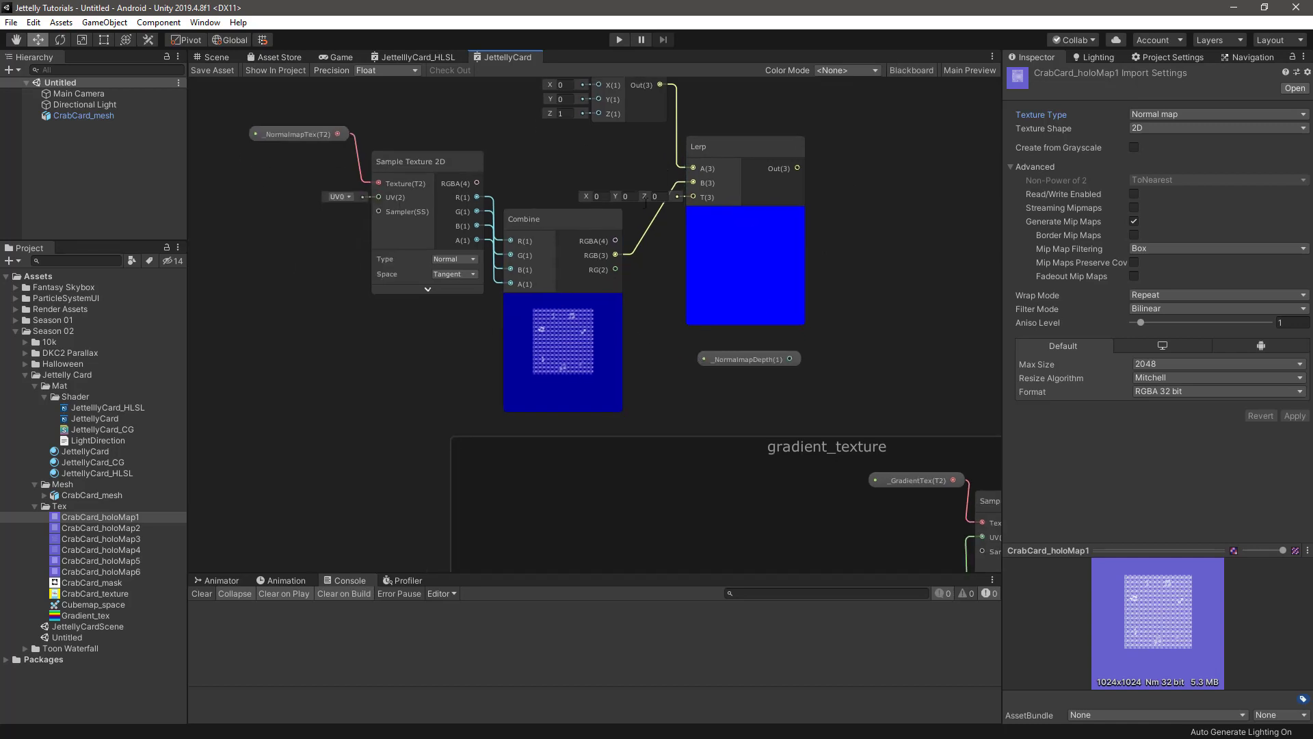
left_click(562, 305)
mouse_move(756, 360)
left_mouse_down()
mouse_move(550, 348)
mouse_move(663, 261)
mouse_move(691, 196)
left_mouse_up()
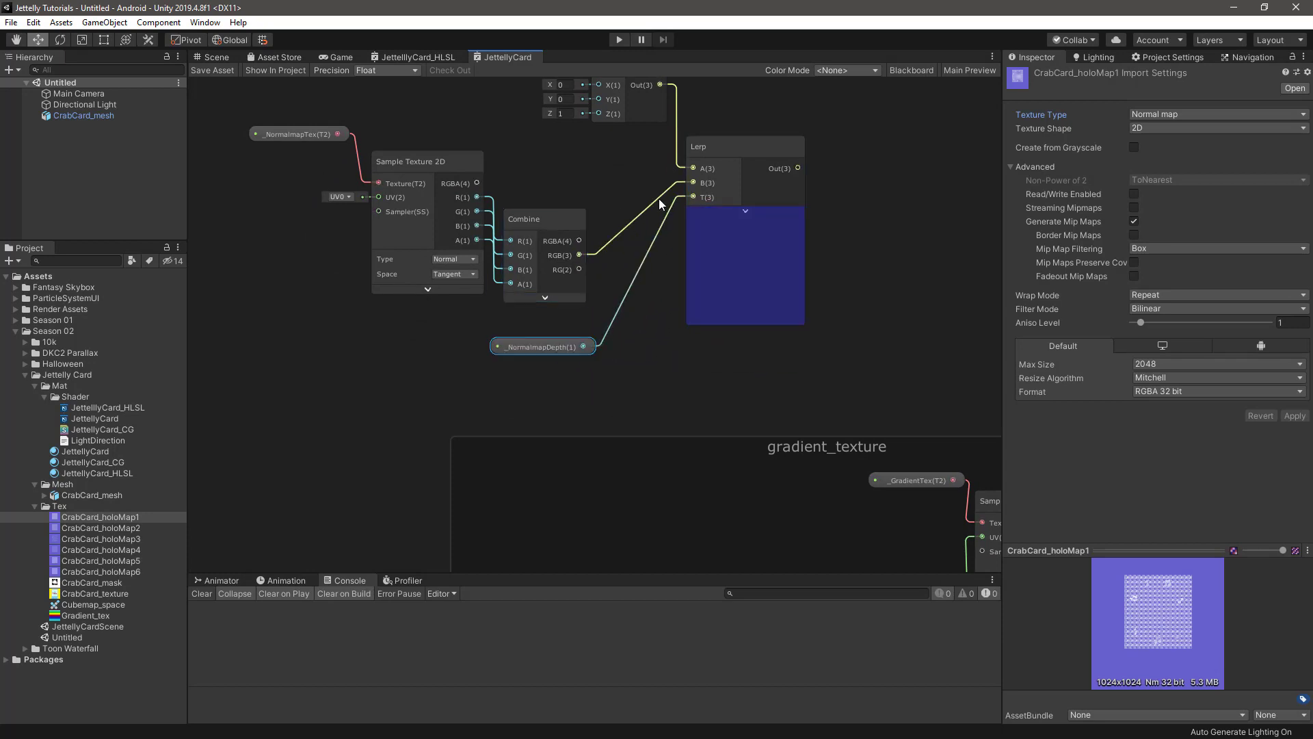
middle_click_drag(672, 201, 656, 293)
- Move the Vector 3 and Lerp nodes into a tidier layout
left_click_drag(657, 293, 643, 198)
left_click_drag(708, 245, 624, 251)
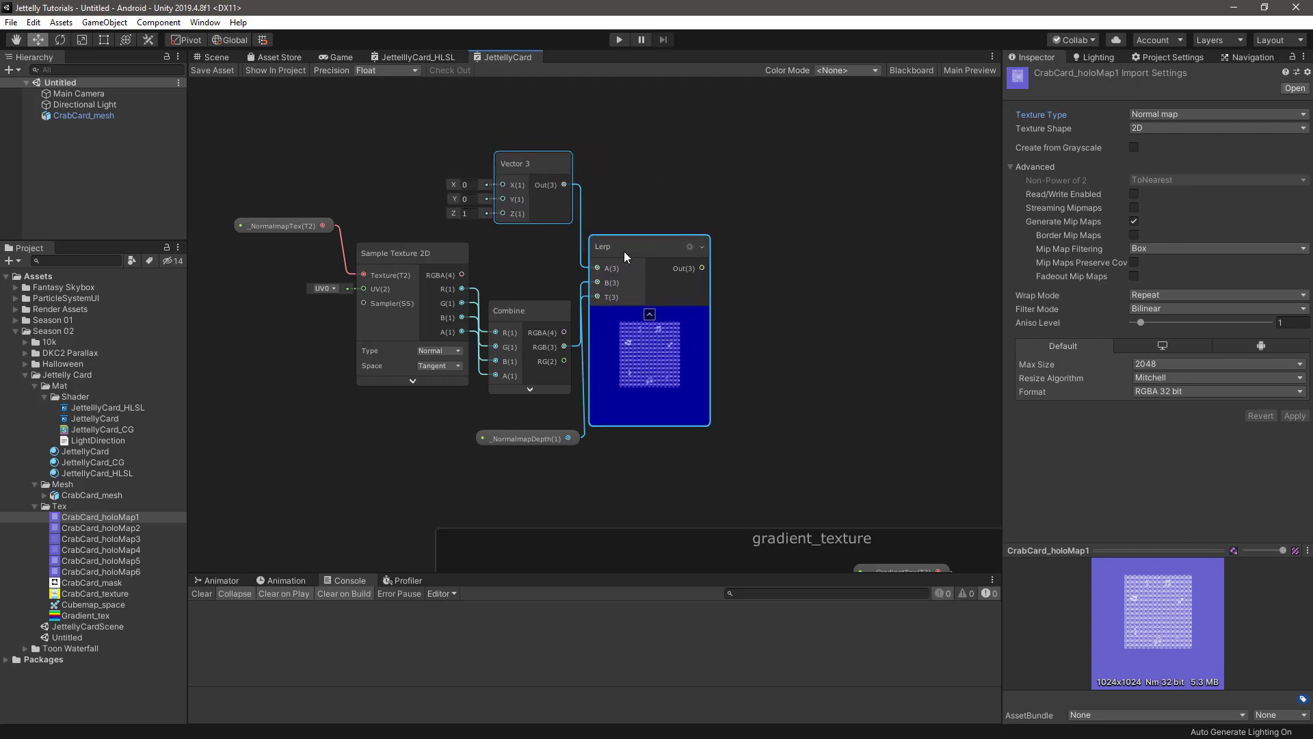
left_click_drag(533, 442, 527, 435)
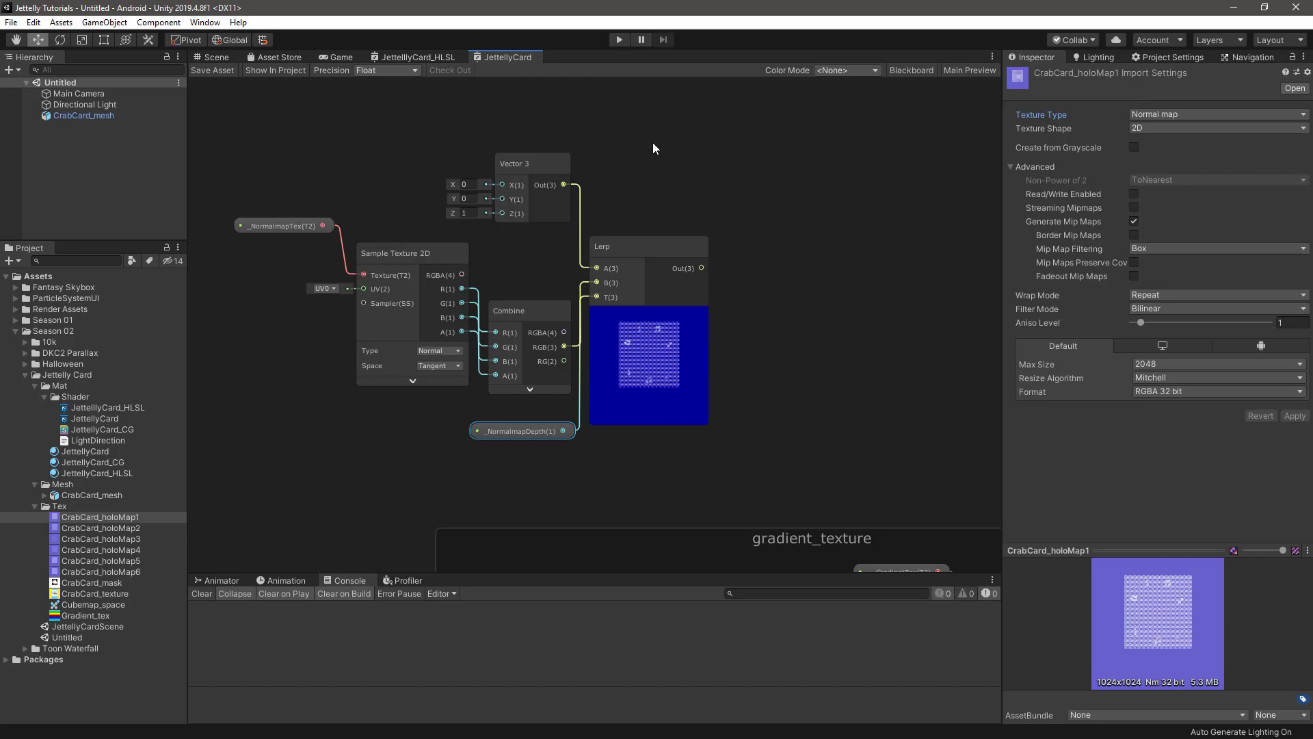
left_click(652, 143)
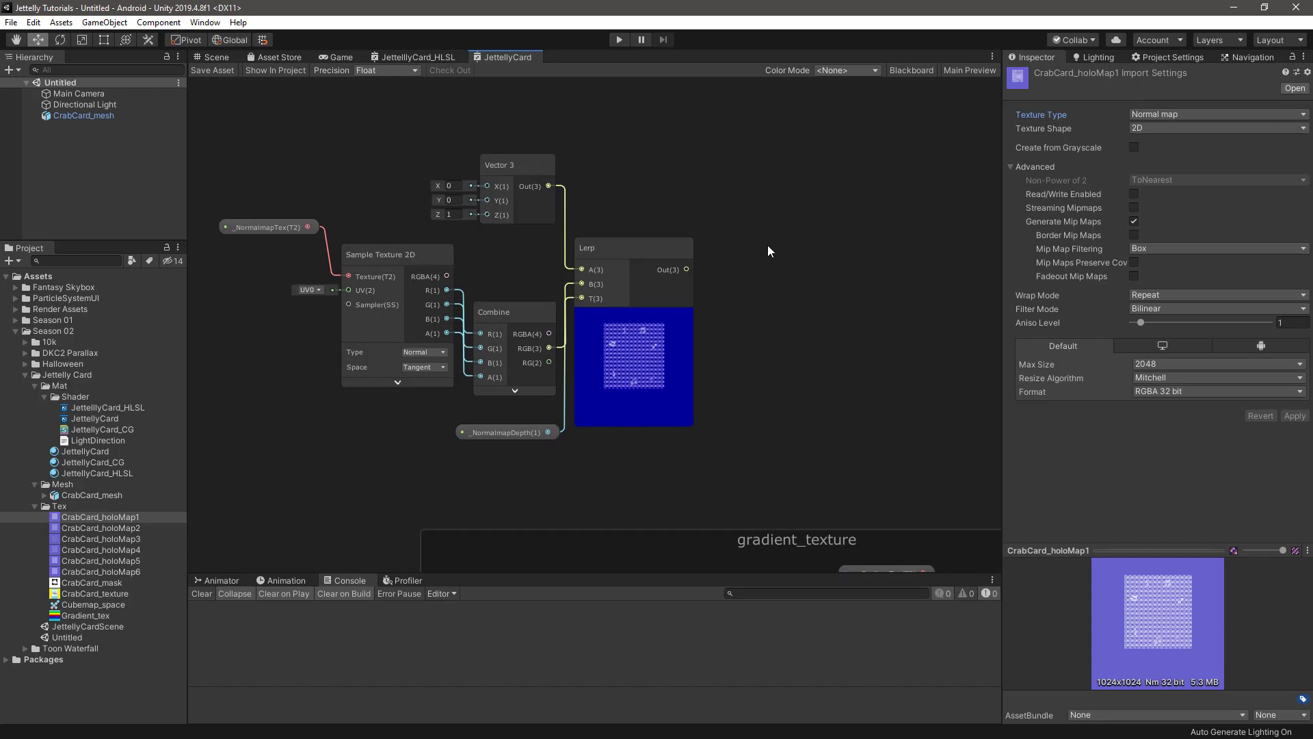
middle_click_drag(779, 266, 675, 237)
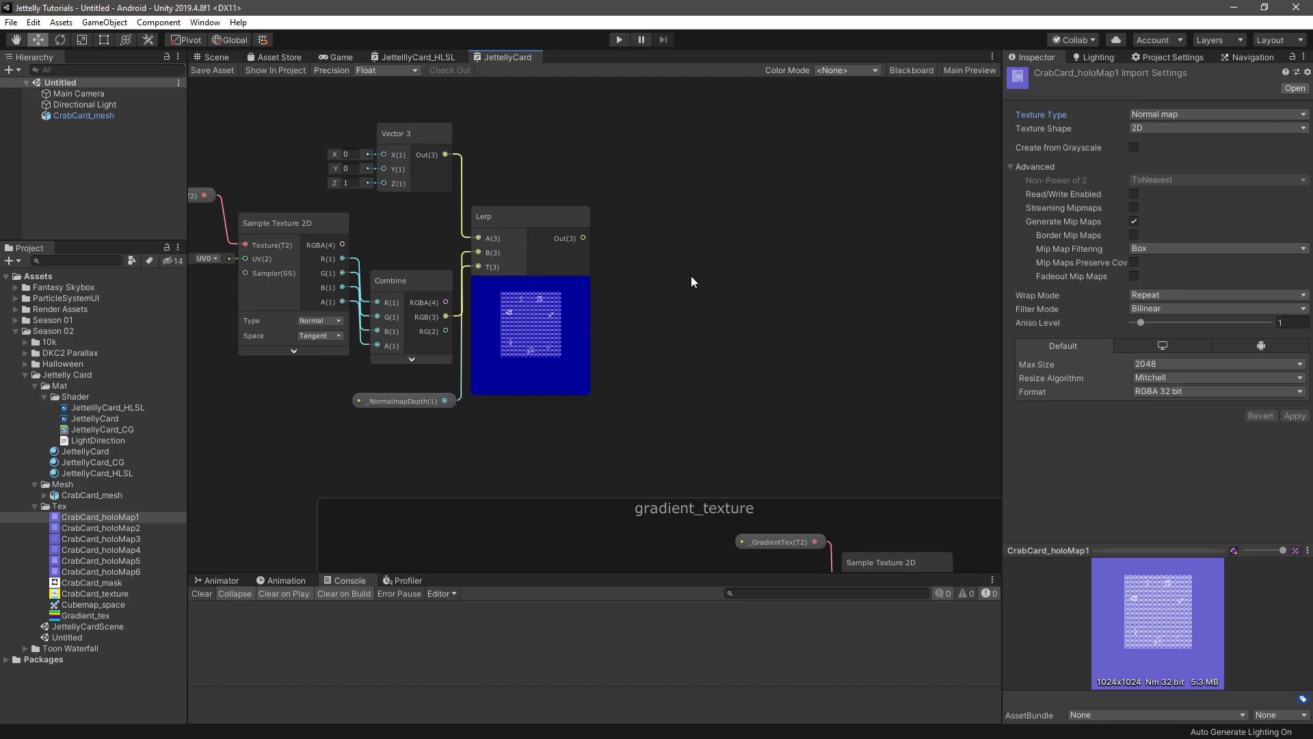
- Add a Split node fed by the Lerp output
key("space")
type("split")
key("Return")
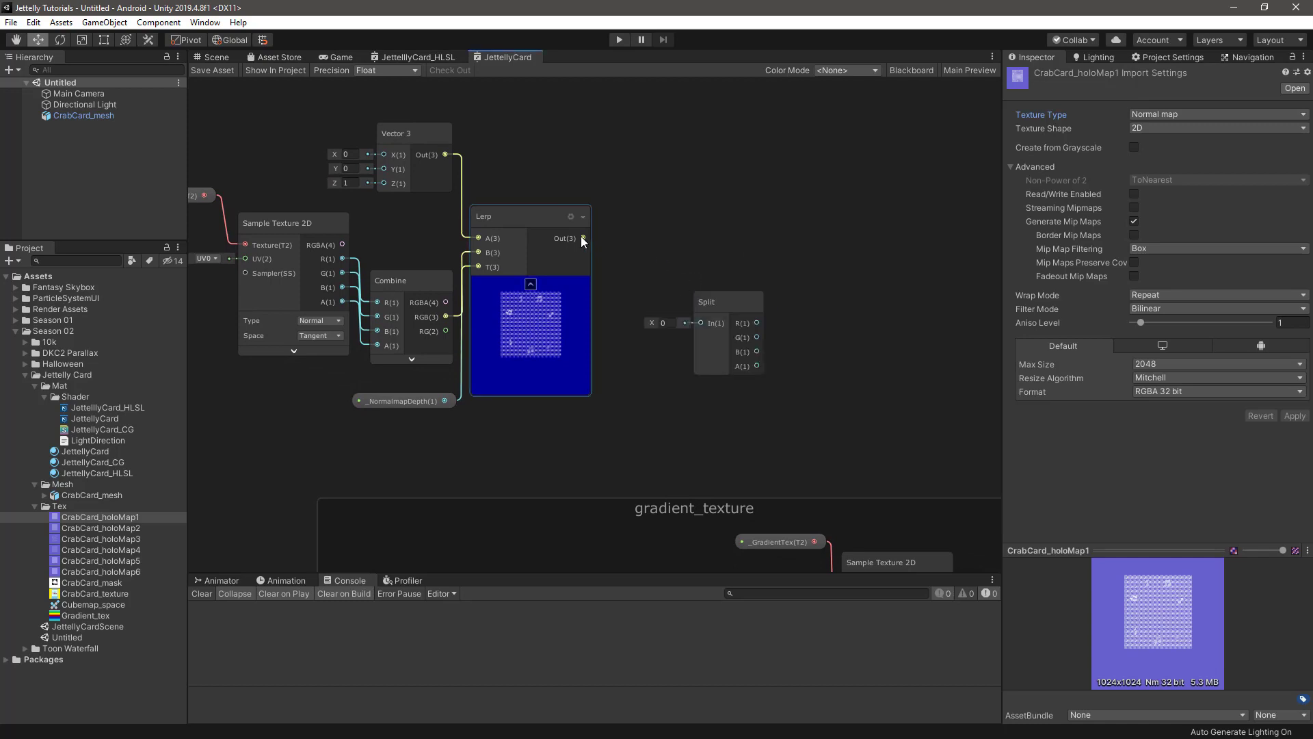
mouse_move(582, 238)
left_mouse_down()
mouse_move(700, 323)
mouse_move(632, 249)
left_mouse_up()
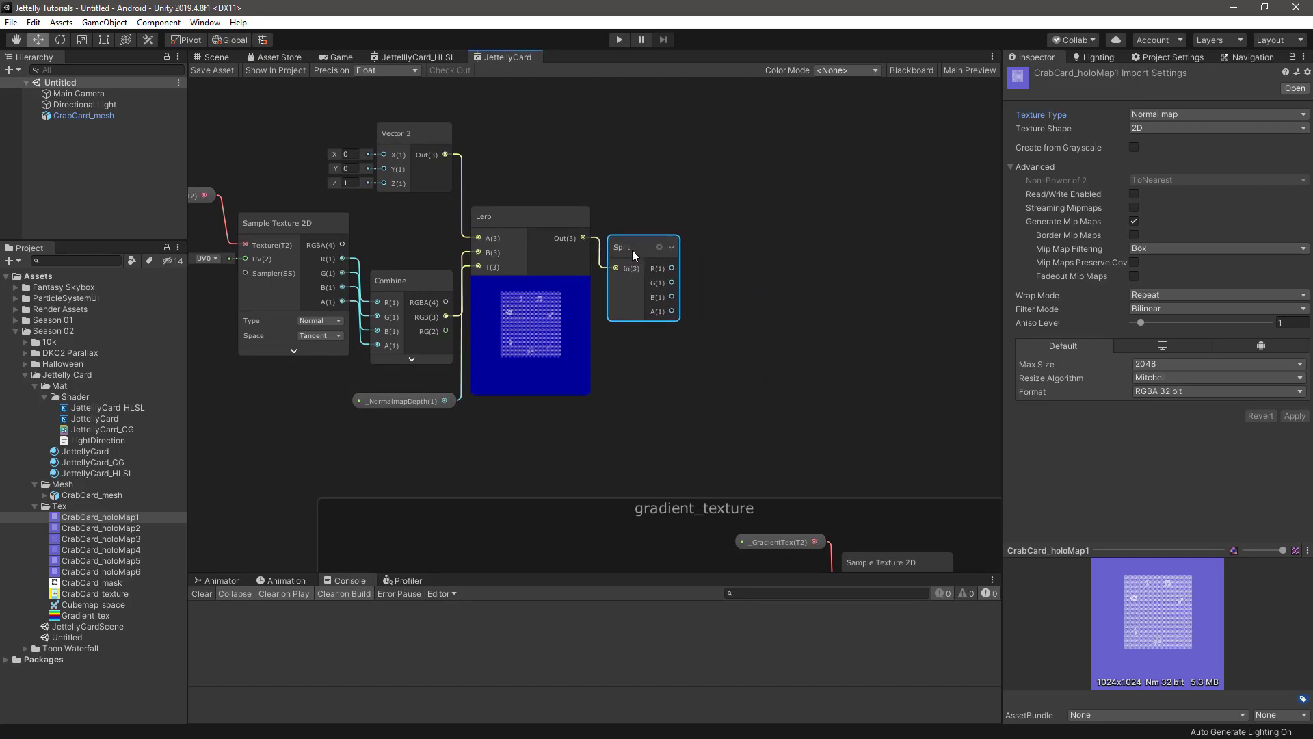
left_click(741, 302)
- Add a new Combine node taking the Split's R and G channels
key("space")
type("combine")
key("Return")
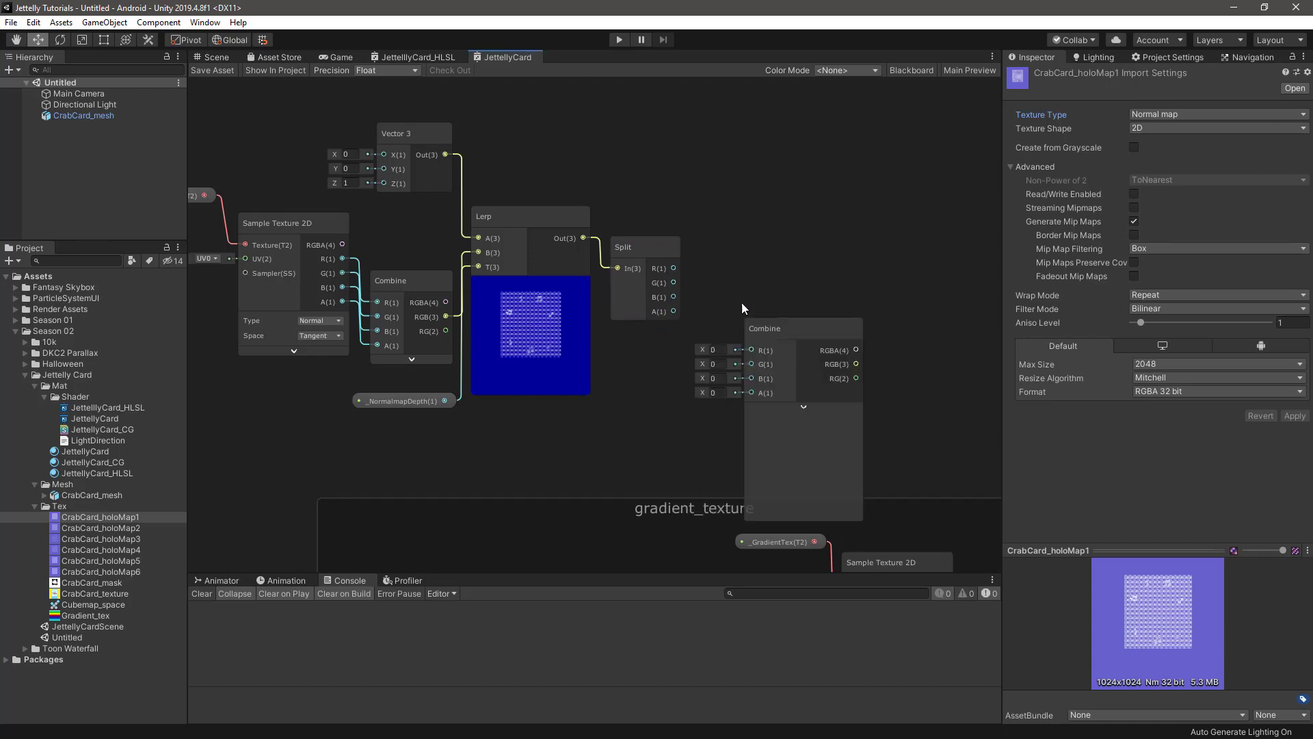
middle_click_drag(741, 302, 688, 244)
scroll(708, 215, "up", 1)
left_click_drag(607, 209, 695, 300)
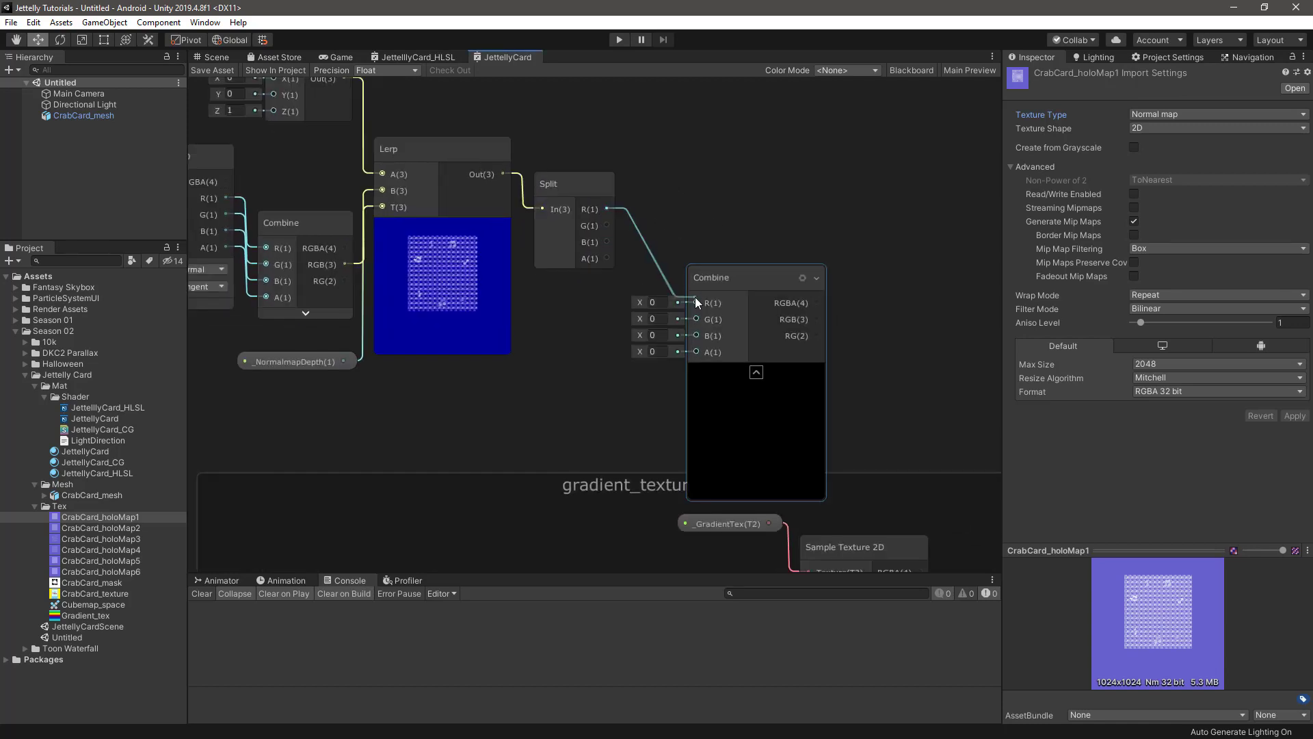
left_click_drag(606, 225, 696, 319)
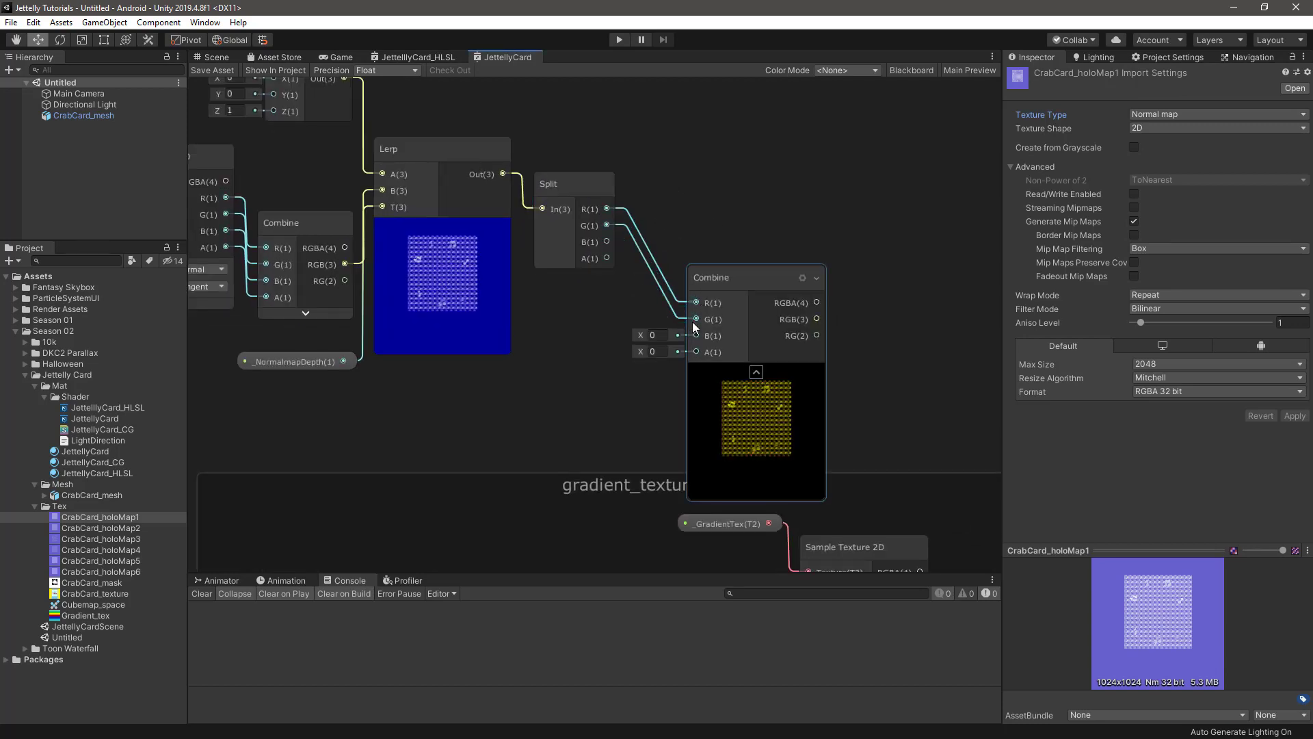
left_click_drag(745, 273, 695, 231)
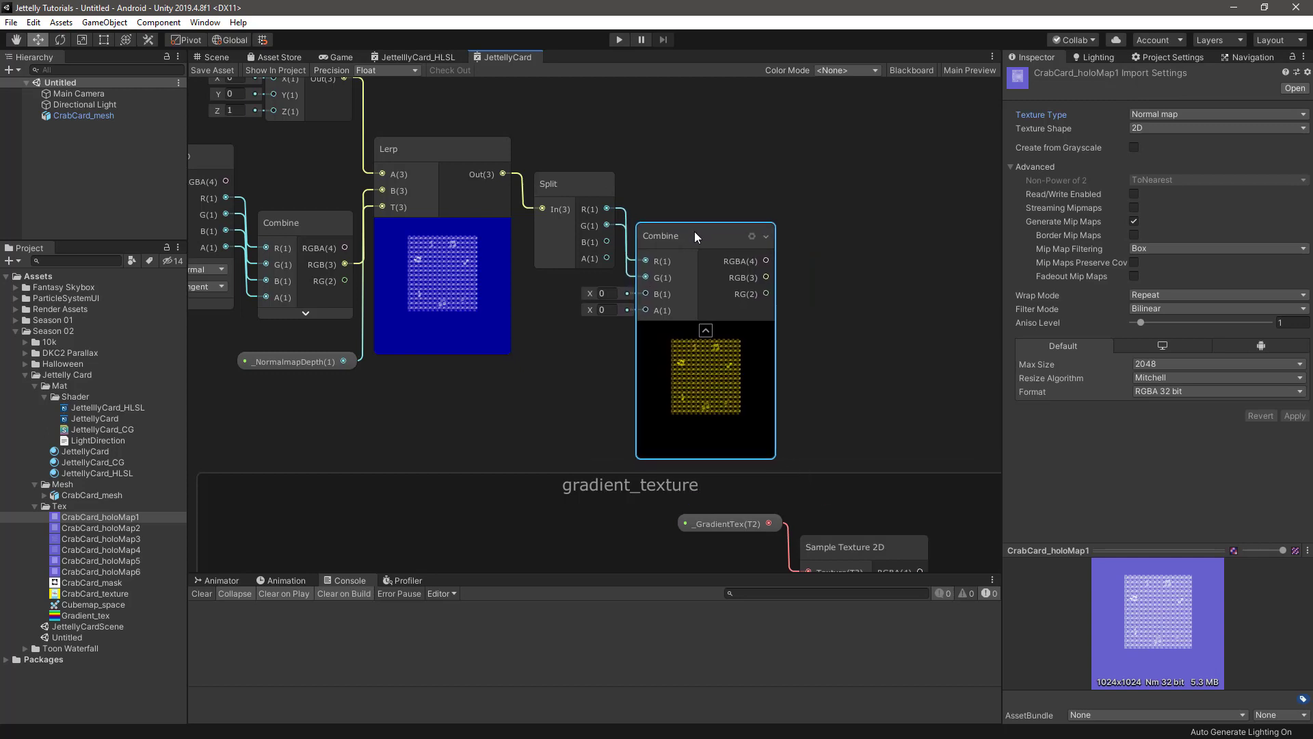
scroll(699, 244, "down", 1)
- Add a Camera node in empty space beside the normal-map nodes
scroll(699, 244, "down", 2)
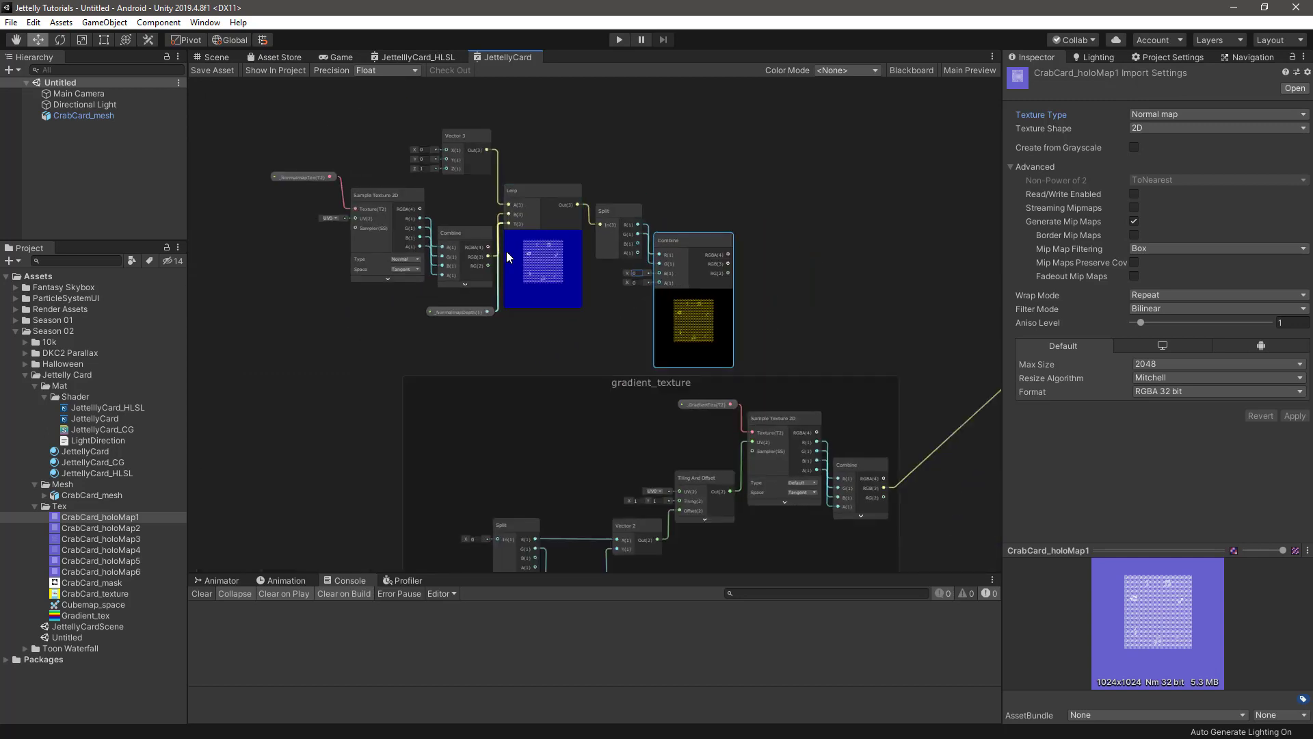
left_click_drag(331, 123, 722, 376)
mouse_move(654, 286)
middle_mouse_down()
mouse_move(749, 342)
mouse_move(662, 190)
middle_mouse_up()
left_click(602, 397)
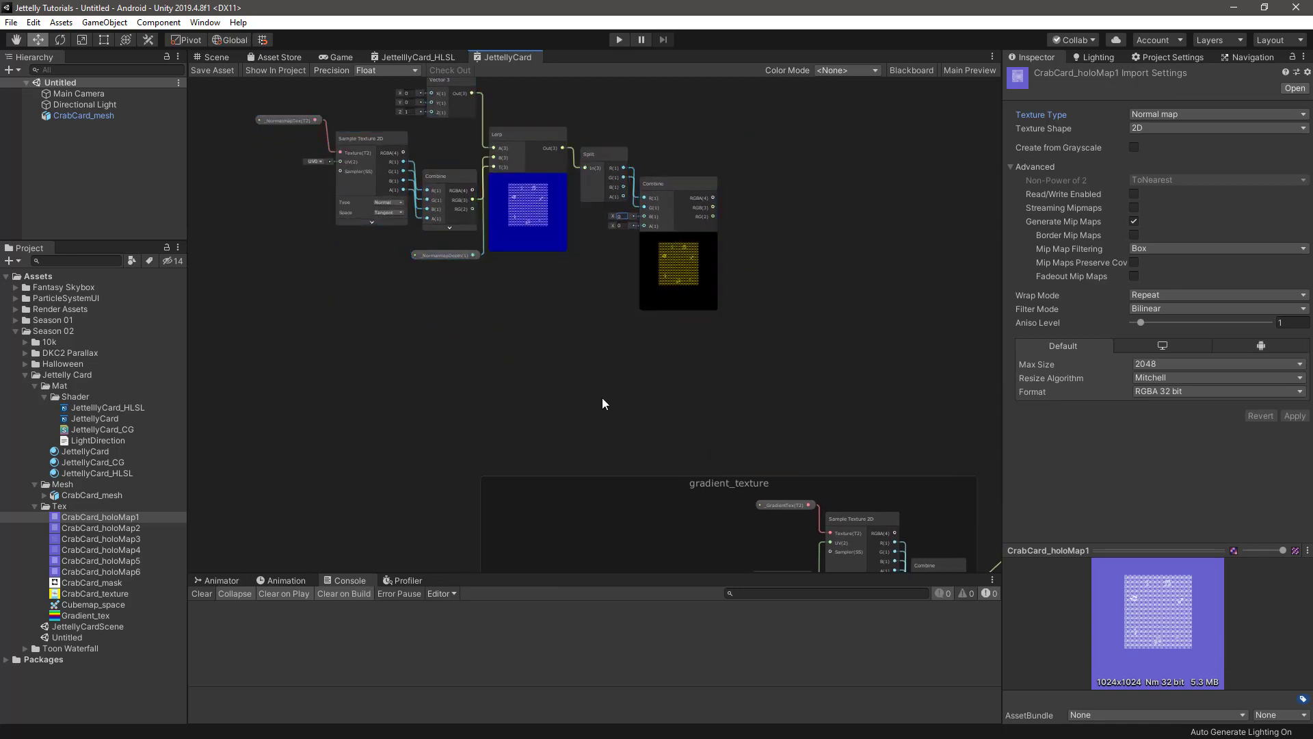
key("space")
type("camera")
key("Return")
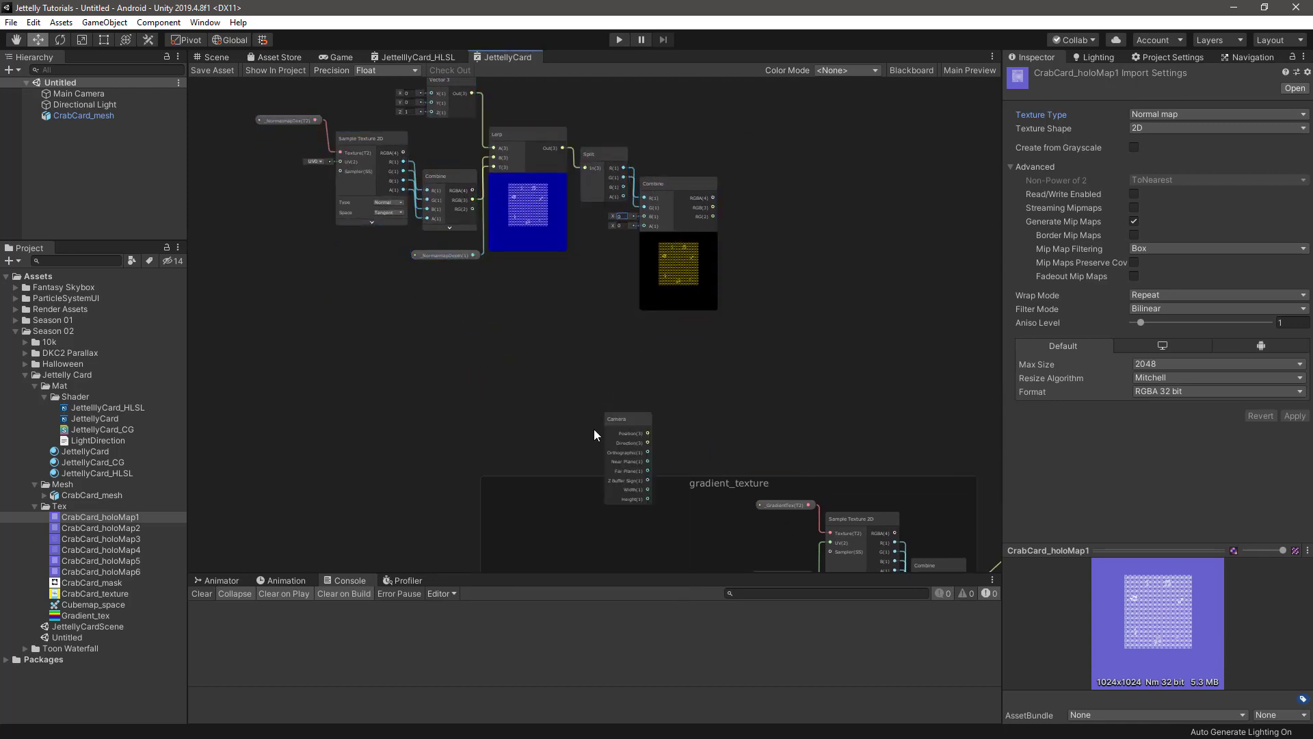
scroll(593, 430, "up", 3)
left_click_drag(636, 402, 514, 281)
left_click(639, 344)
- Add a Split node fed by the Camera's Position output
key("space")
type("spl")
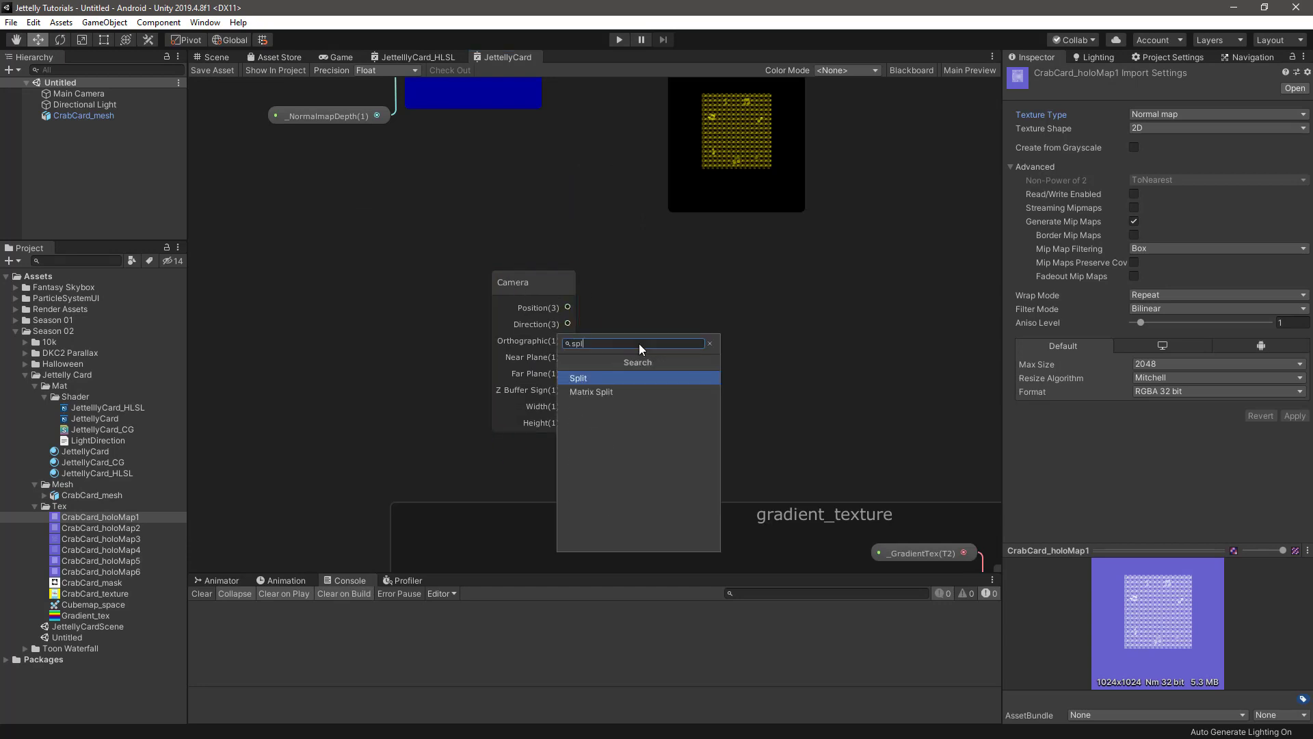
key("Return")
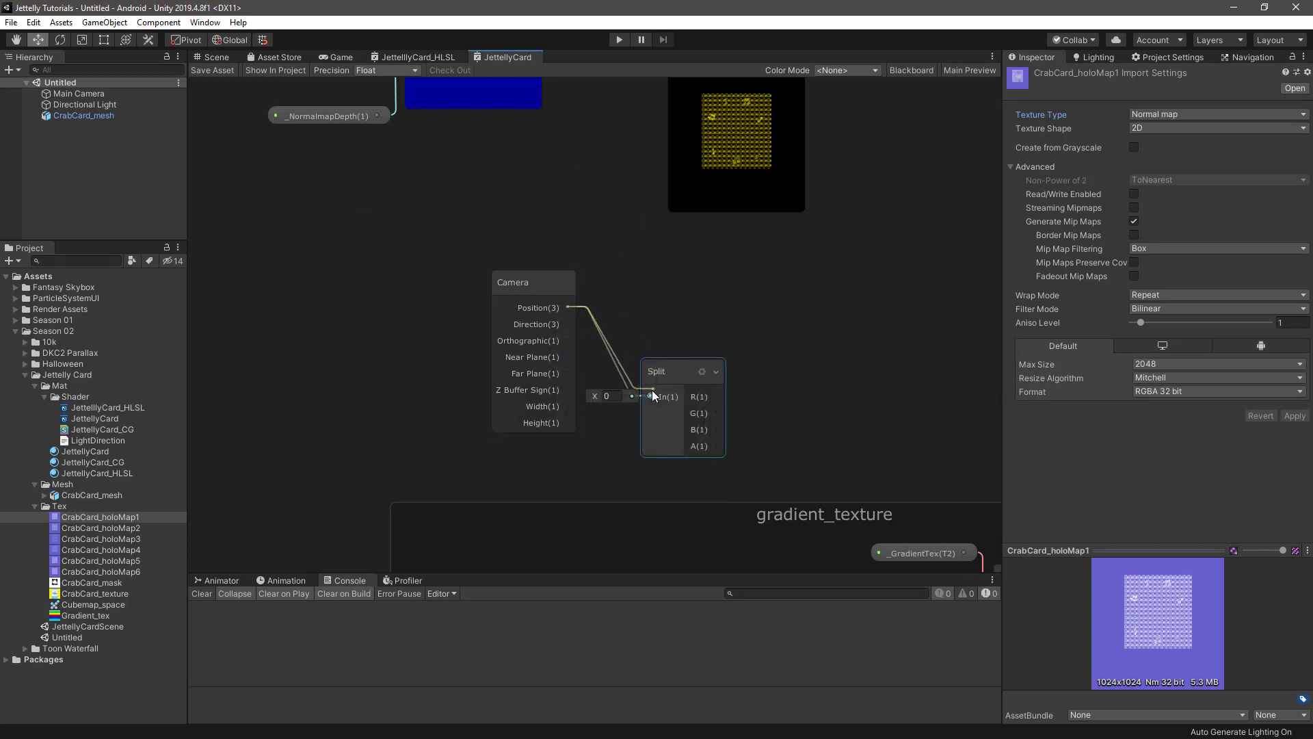
mouse_move(572, 306)
left_mouse_down()
mouse_move(653, 390)
mouse_move(634, 350)
left_mouse_up()
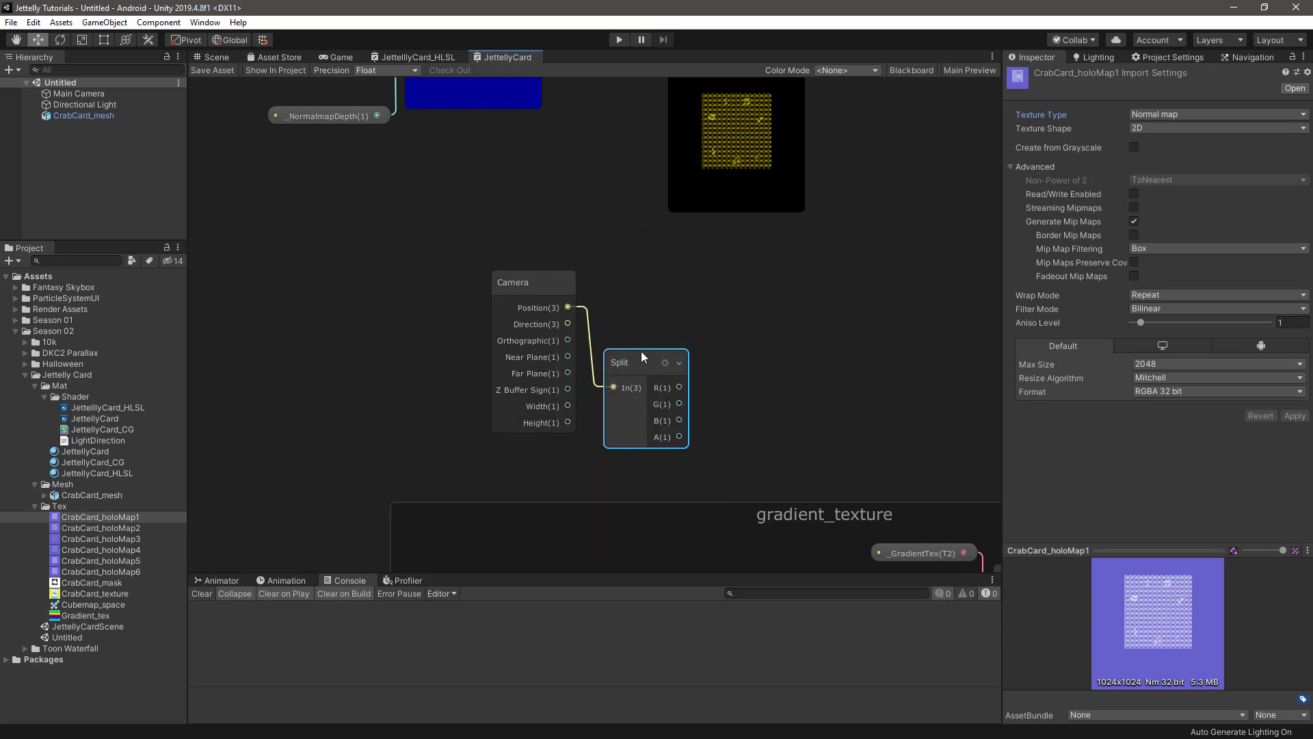
left_click(693, 322)
middle_click_drag(692, 323, 667, 261)
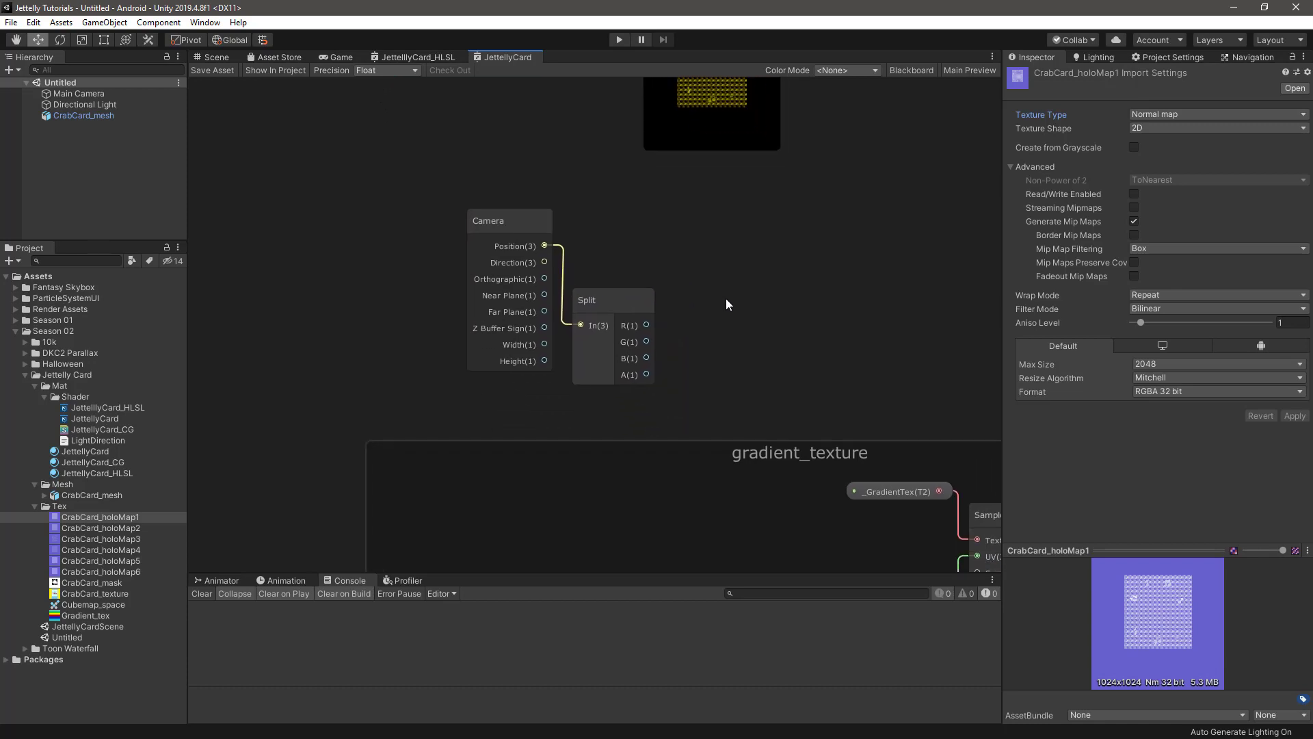
- Add an Add node with the Split R channel wired into its A input
key("space")
type("add")
key("Return")
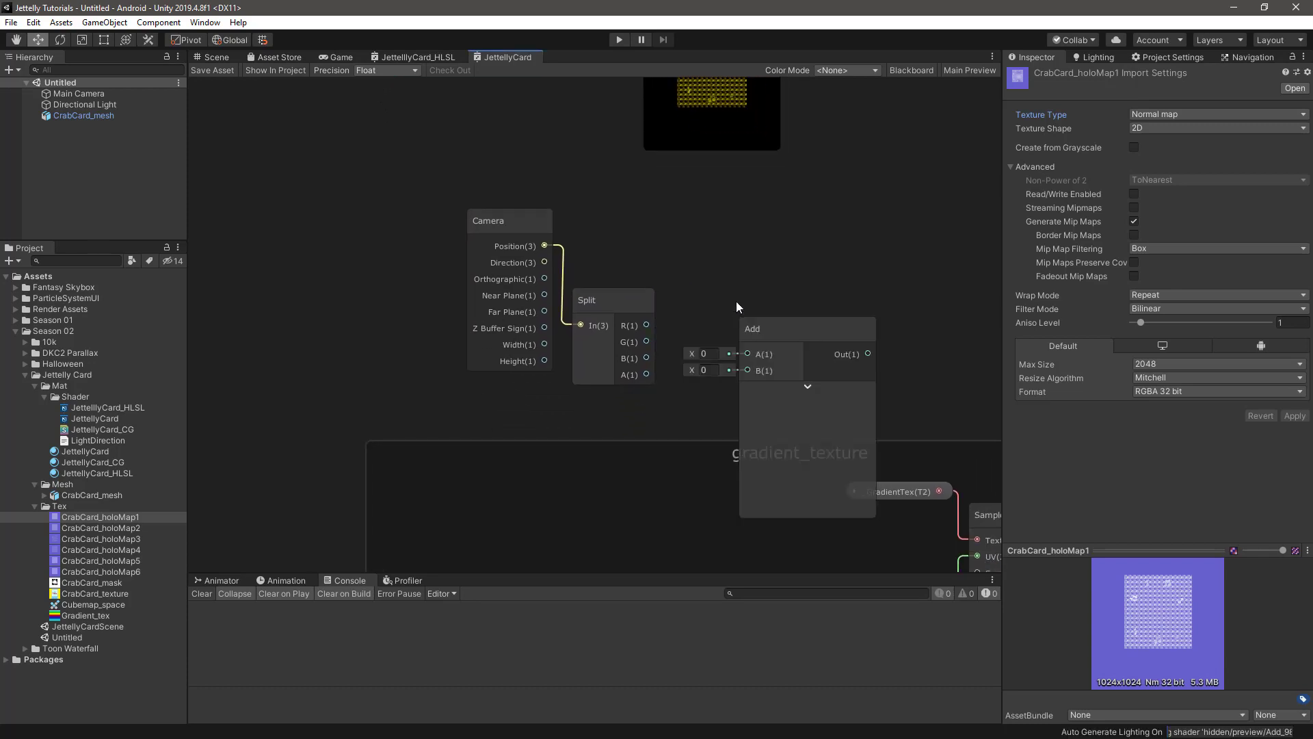
left_click(808, 391)
left_click_drag(646, 325, 747, 353)
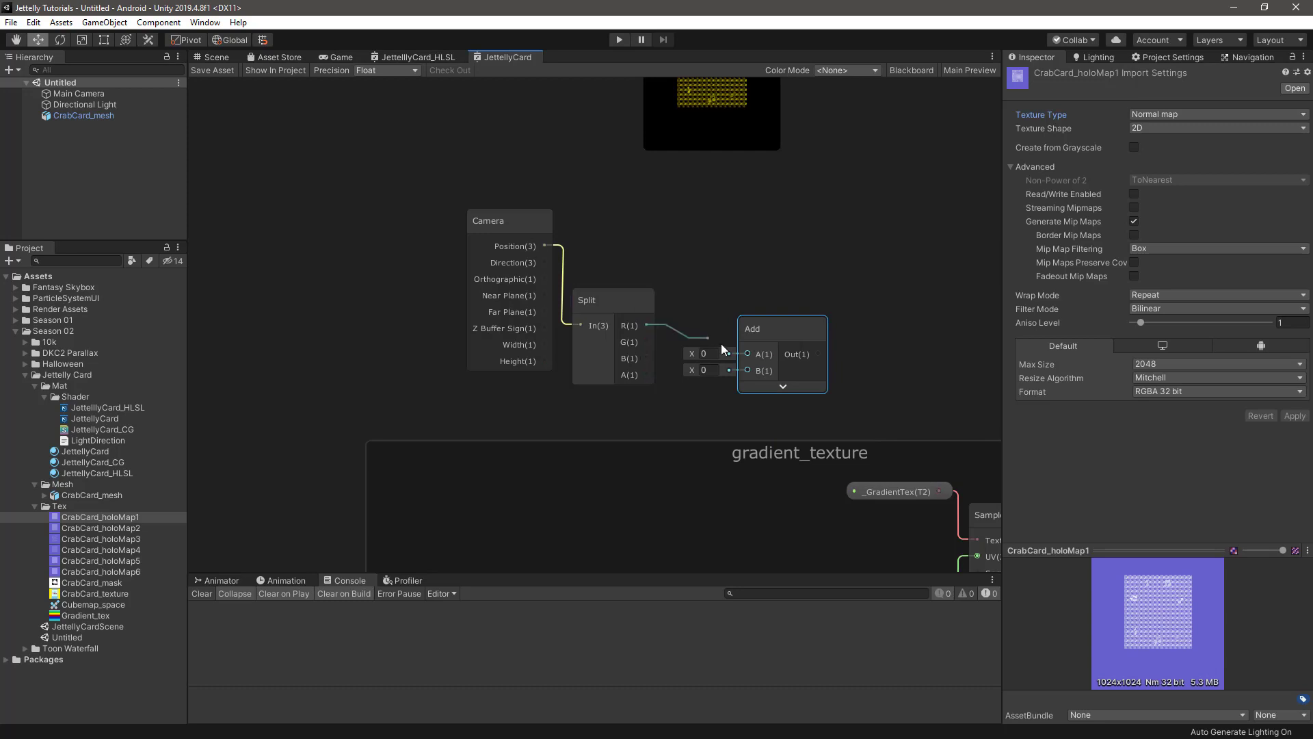
mouse_move(540, 199)
left_mouse_down()
mouse_move(768, 346)
mouse_move(684, 246)
mouse_move(622, 280)
left_mouse_up()
left_click(682, 224)
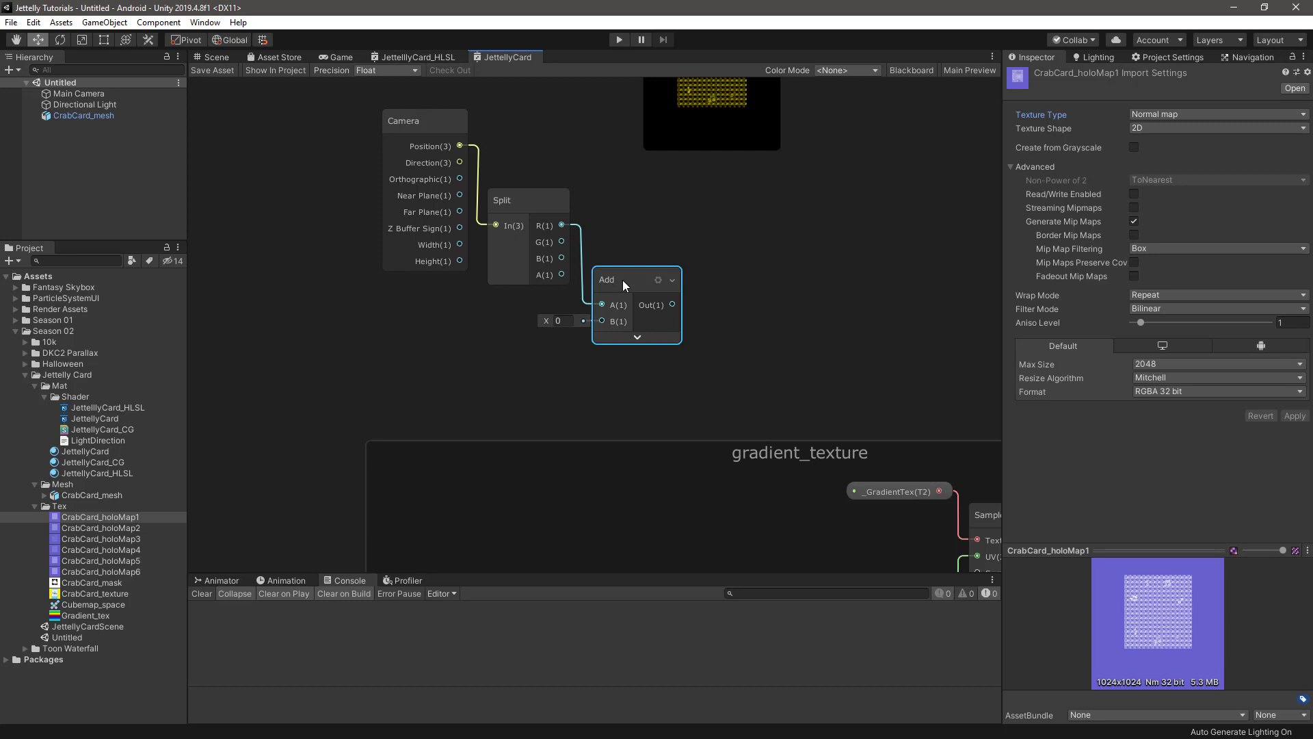
- Create a Vector1 property _GradientHue as a slider with minimum -1
middle_click_drag(674, 220, 699, 275)
left_click(914, 70)
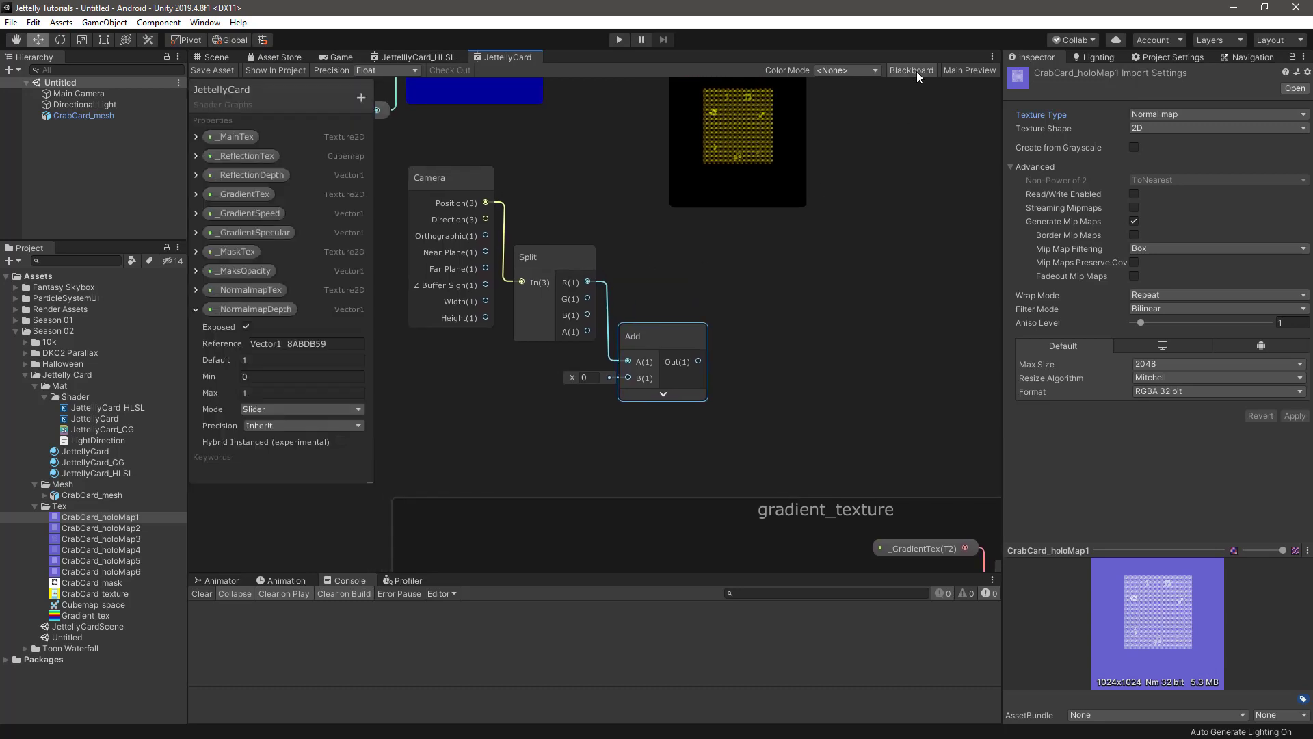
left_click(196, 308)
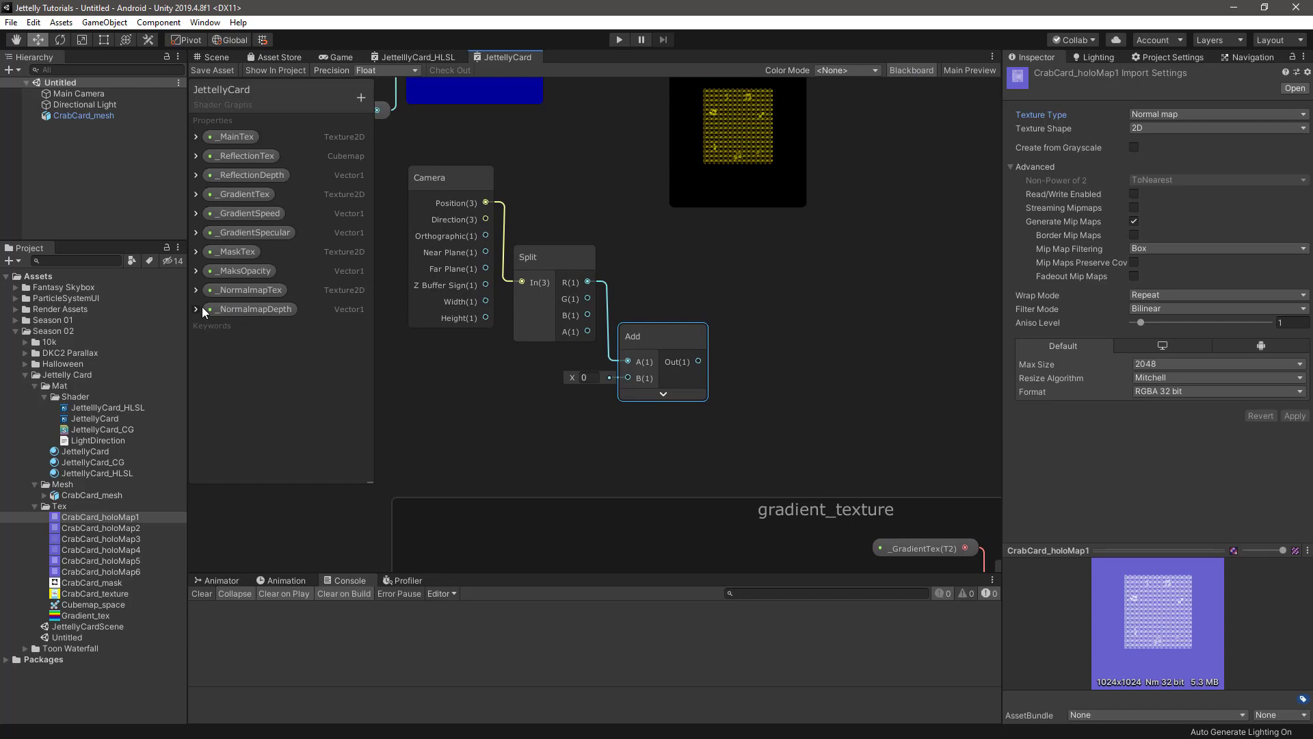
left_click(360, 97)
left_click(407, 104)
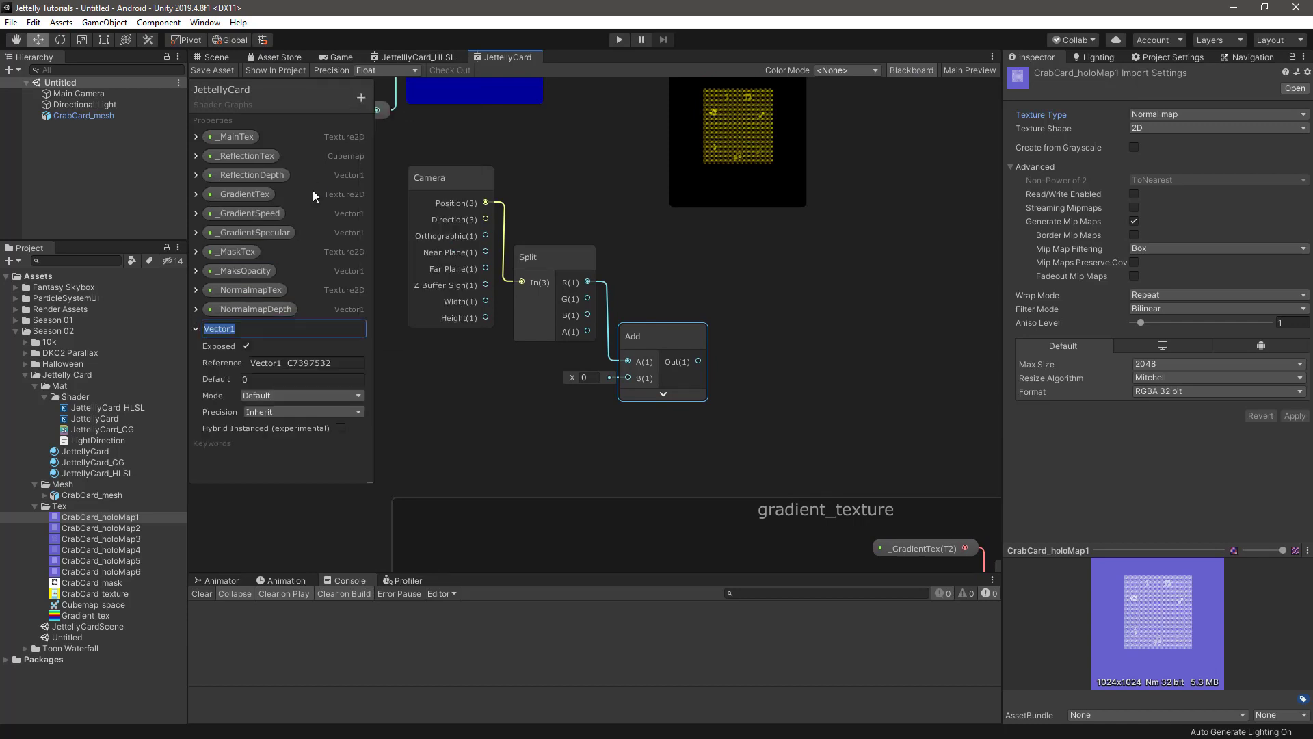
type("_GradientHue")
key("Return")
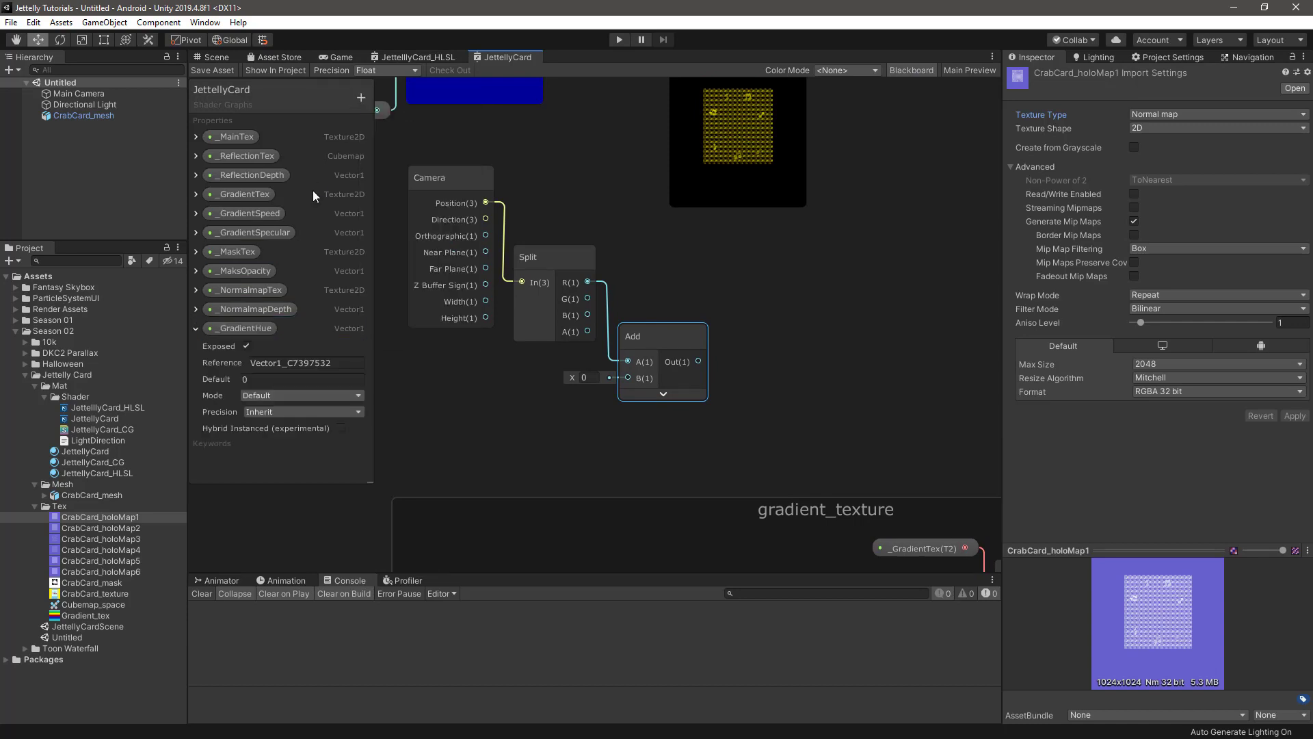
left_click(281, 396)
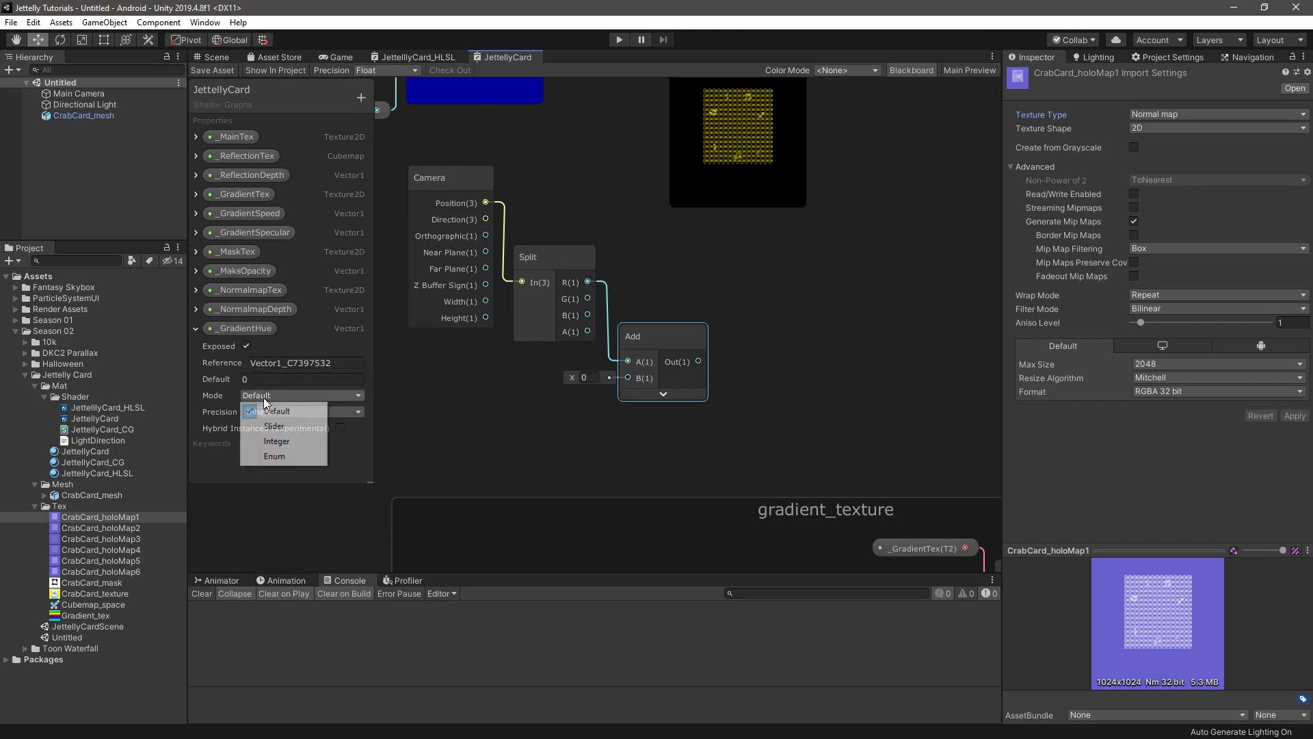
left_click(272, 426)
left_click(260, 396)
type("-1")
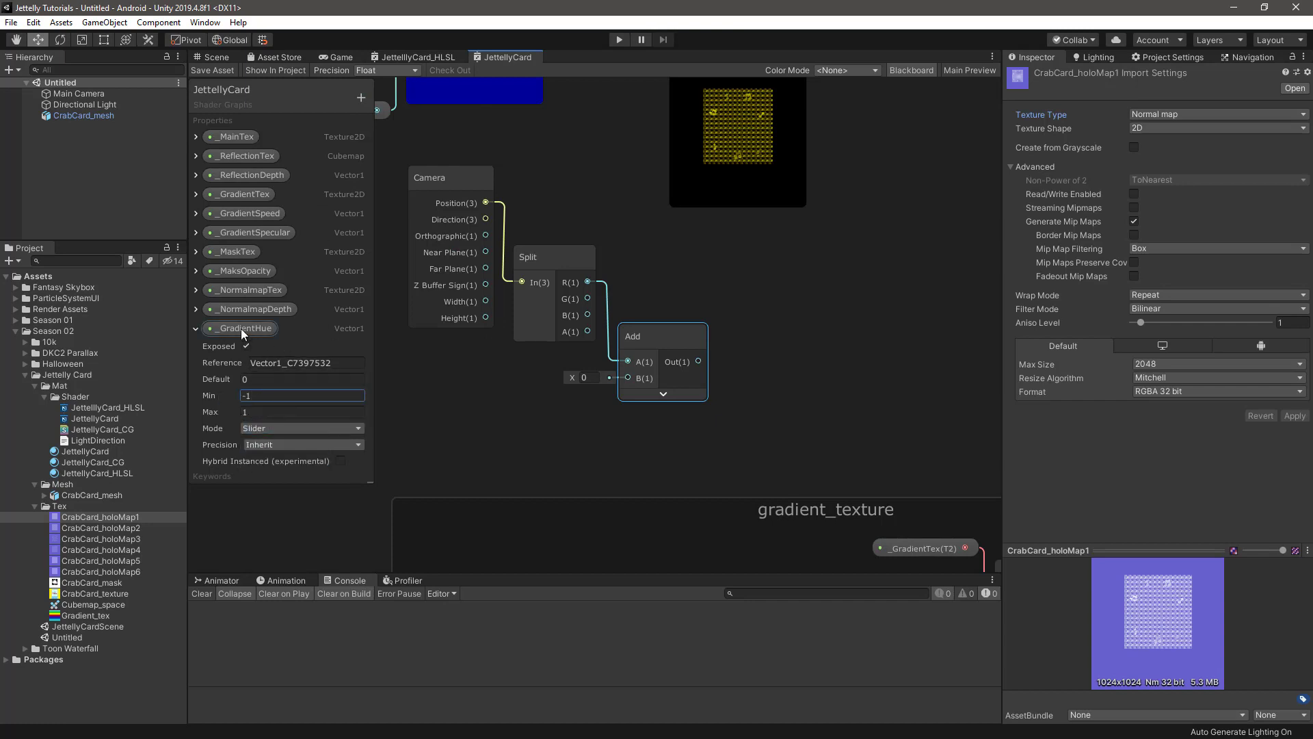
- Place a _GradientHue node below the Add node and wire it to Add B
mouse_move(240, 328)
left_mouse_down()
mouse_move(547, 432)
mouse_move(550, 420)
left_mouse_up()
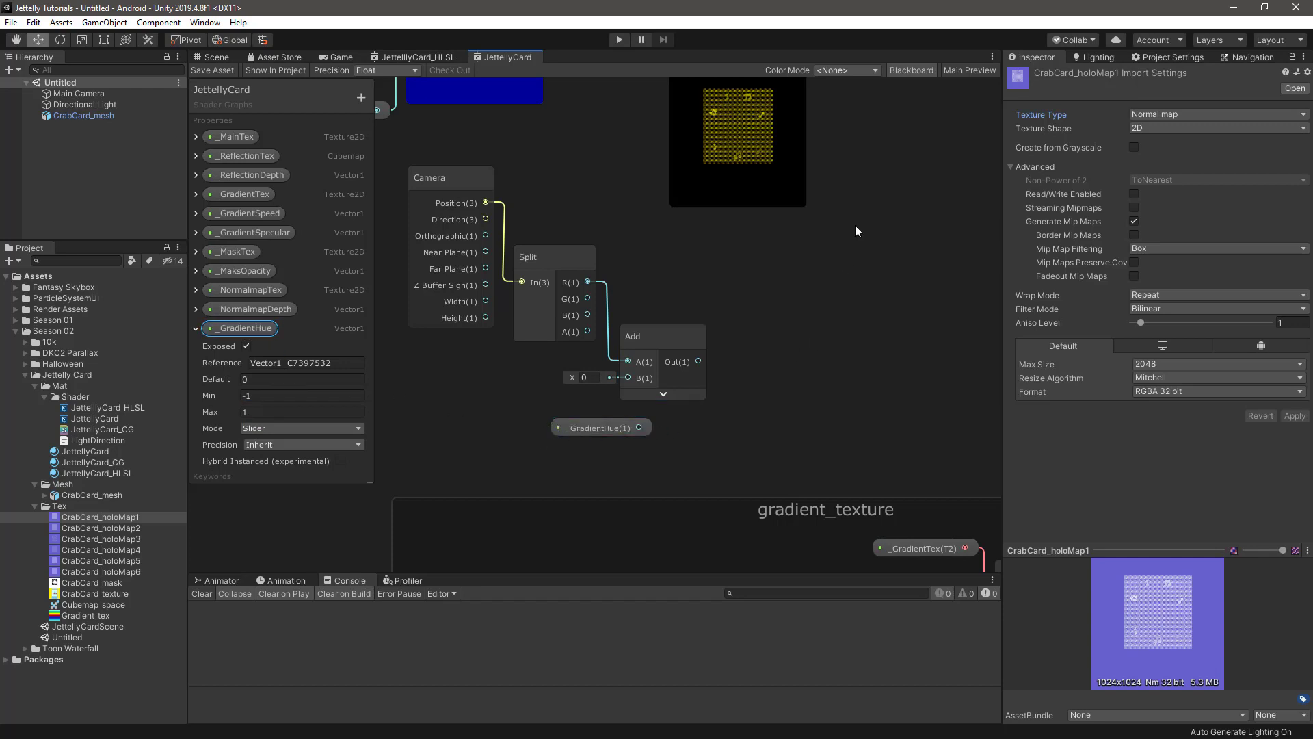
left_click(910, 71)
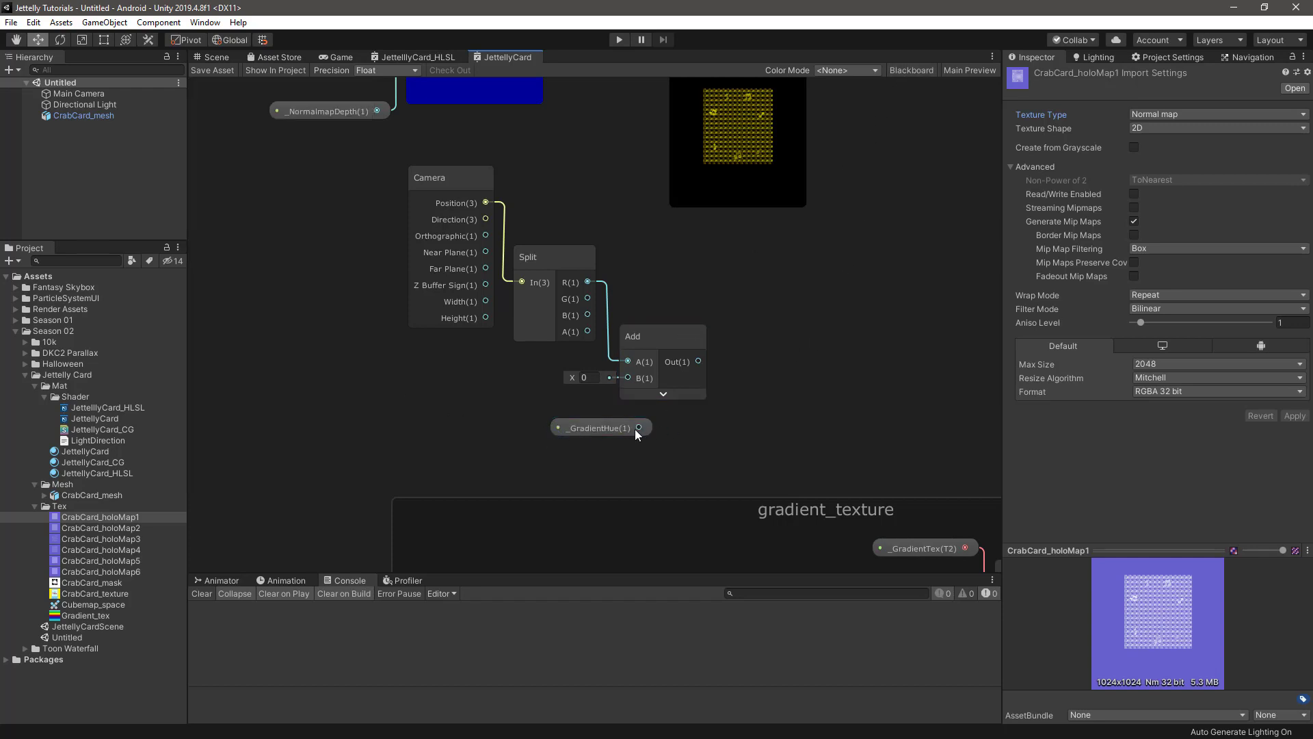
left_click_drag(638, 428, 627, 378)
left_click_drag(614, 423, 561, 413)
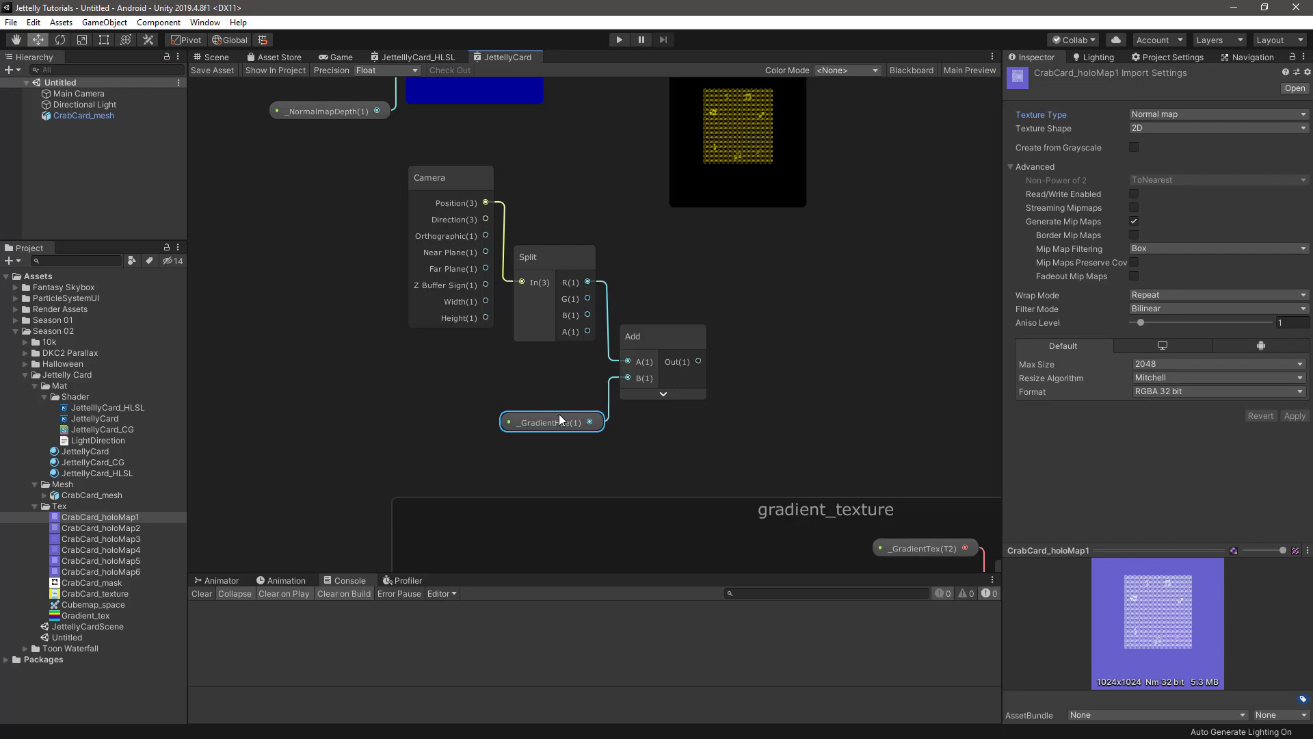
- Create a new Add node and wire the Combine node's RG output into its A input
middle_click_drag(802, 299, 713, 401)
scroll(733, 397, "down", 3)
scroll(732, 397, "up", 2)
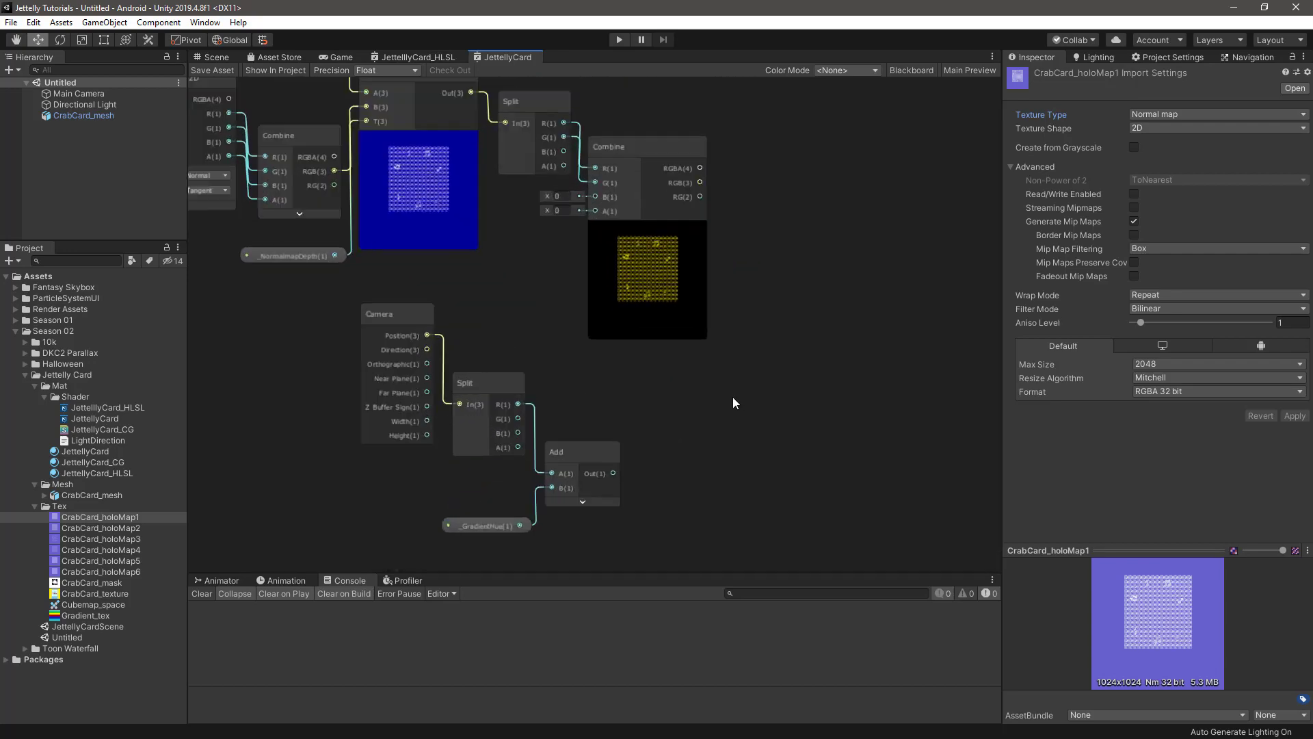
left_click(648, 233)
key("space")
type("add")
left_click(708, 313)
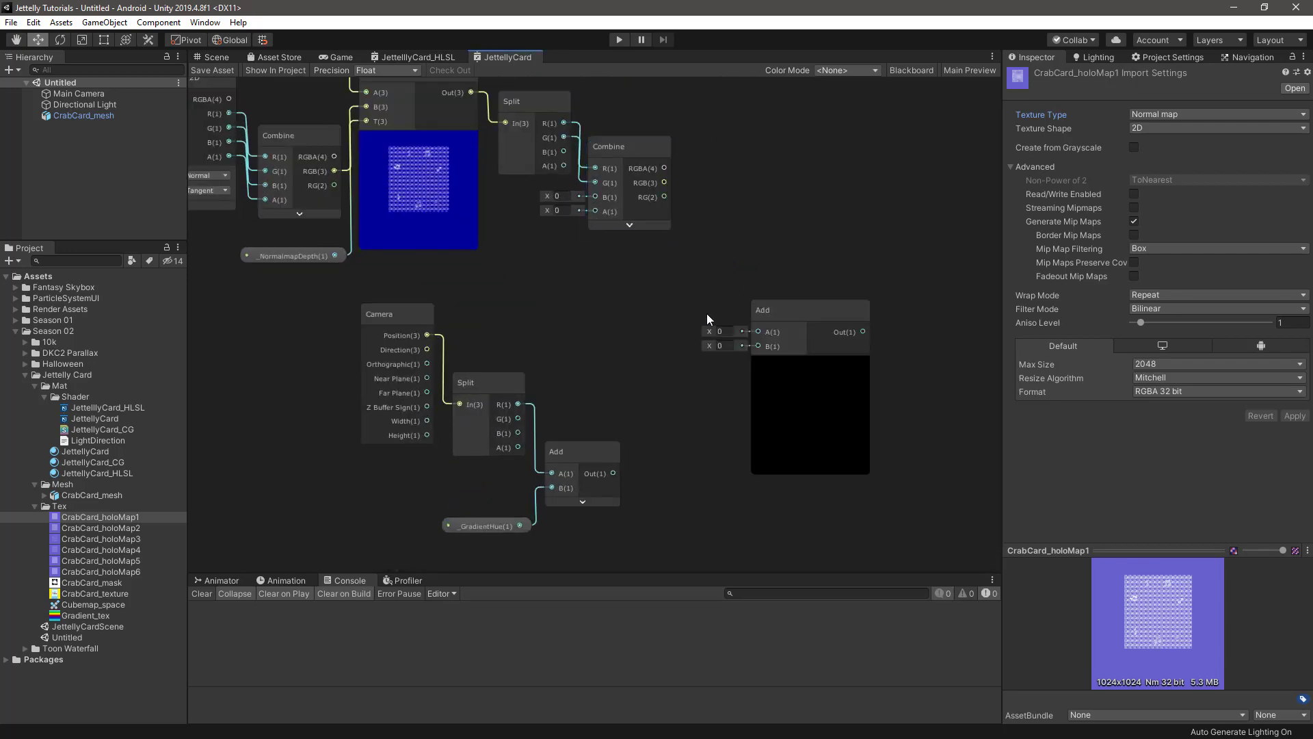
scroll(709, 286, "up", 2)
mouse_move(595, 203)
left_mouse_down()
mouse_move(702, 358)
mouse_move(684, 282)
left_mouse_up()
- Connect the lower camera-and-hue Add output to the new Add's B input and tidy the layout
middle_click_drag(500, 405, 525, 338)
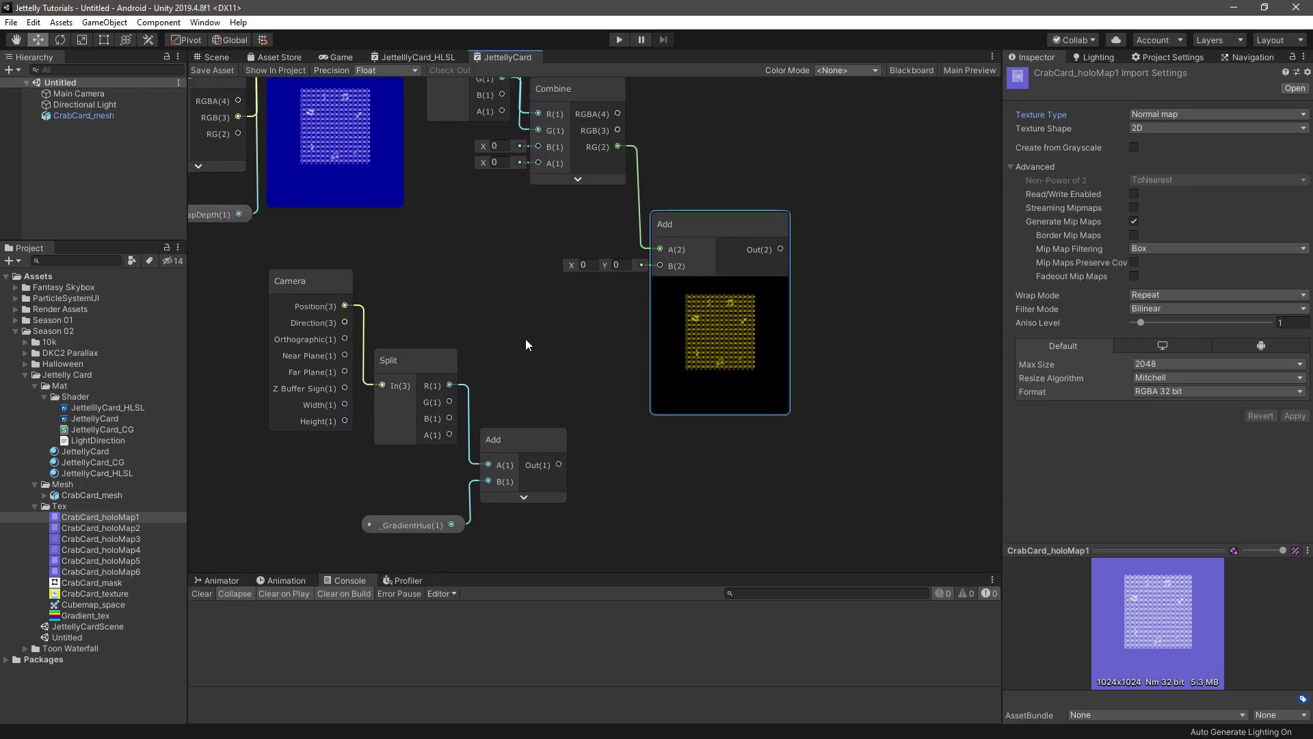
mouse_move(561, 454)
left_mouse_down()
mouse_move(642, 339)
mouse_move(661, 255)
left_mouse_up()
left_click_drag(243, 298, 532, 540)
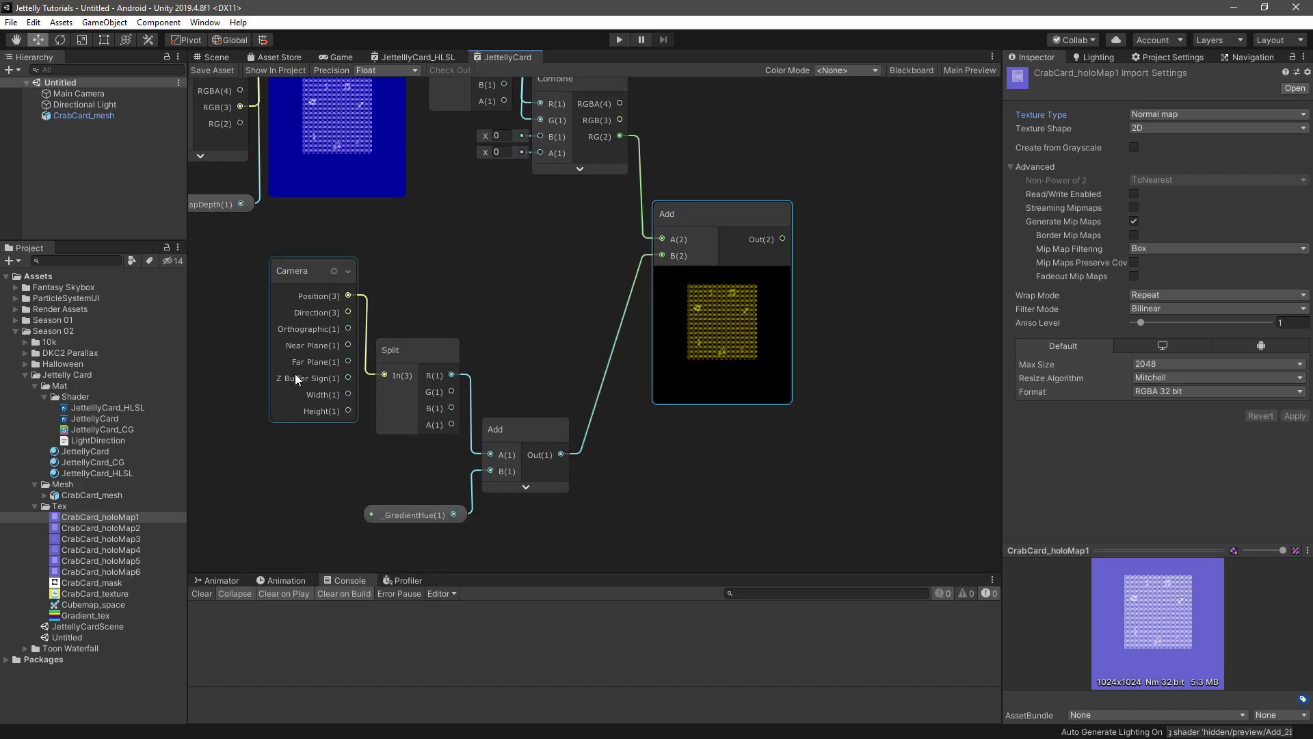
left_click_drag(519, 429, 581, 356)
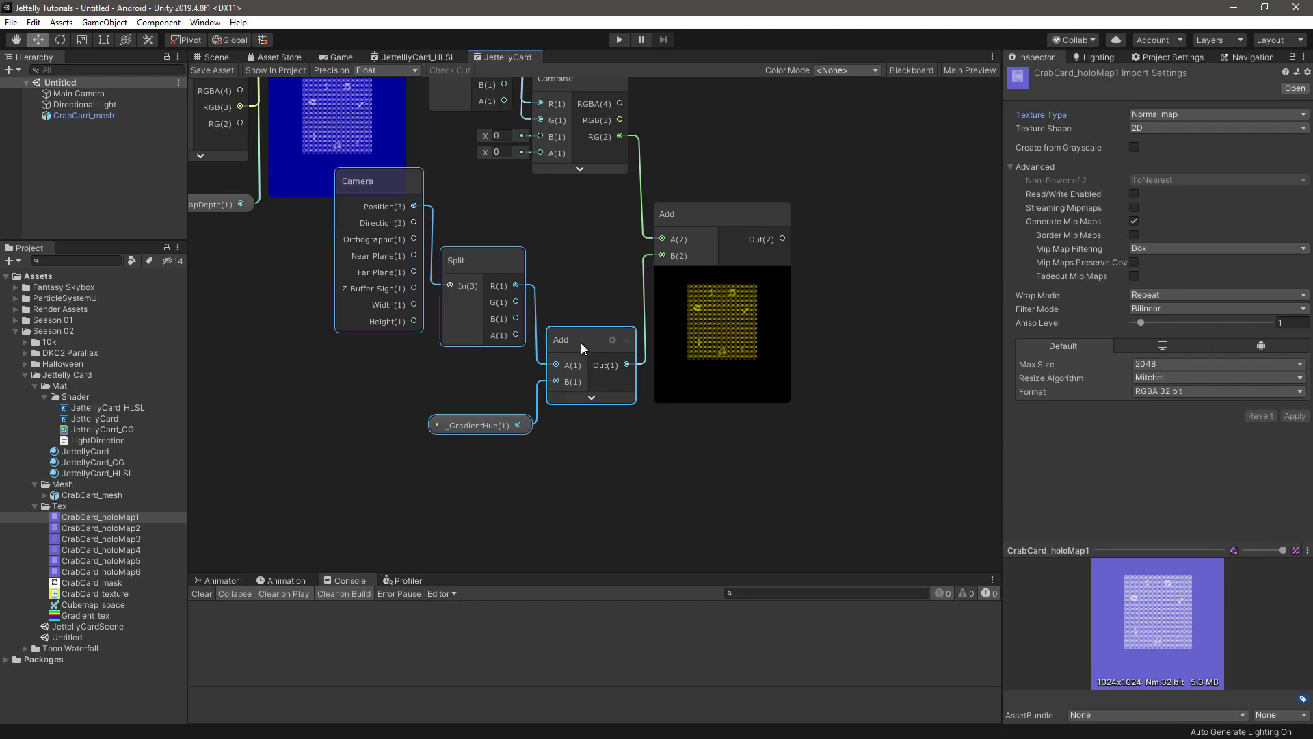
middle_click_drag(439, 261, 480, 404)
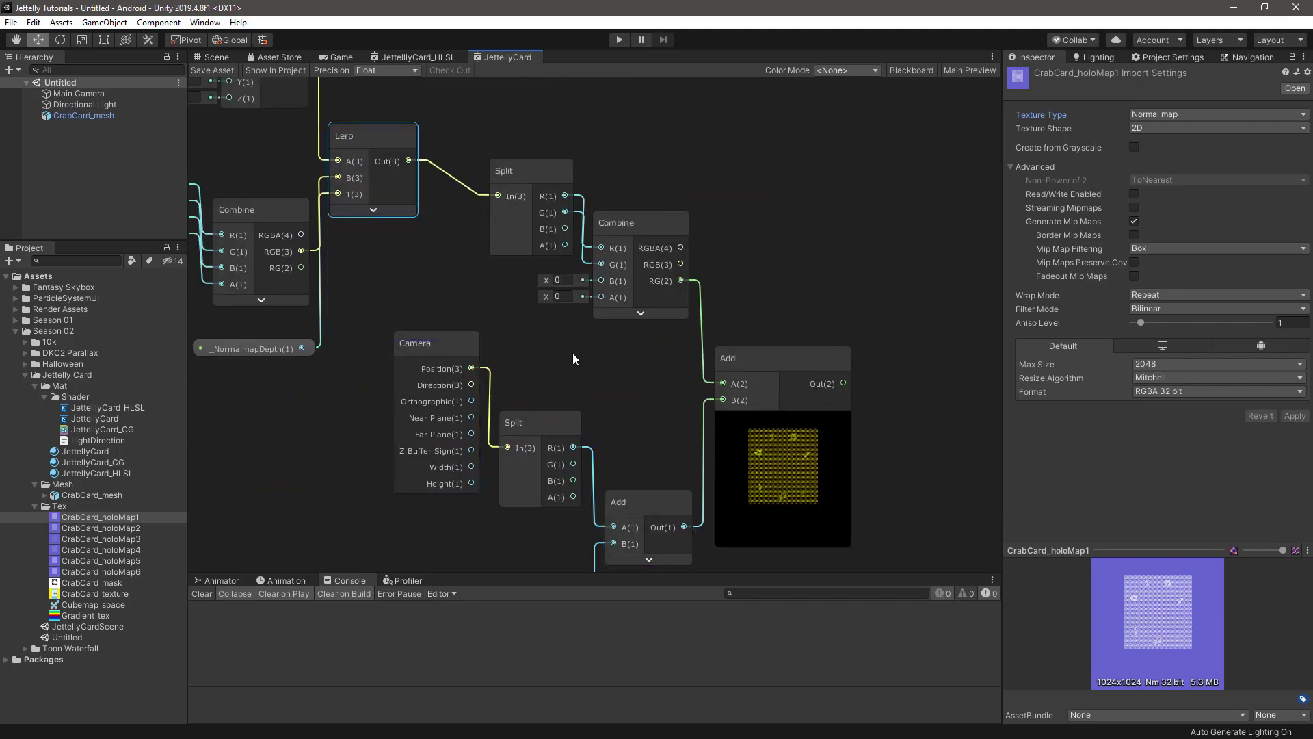
mouse_move(573, 353)
middle_mouse_down()
mouse_move(591, 305)
mouse_move(659, 327)
middle_mouse_up()
scroll(547, 300, "down", 3)
scroll(547, 305, "up", 1)
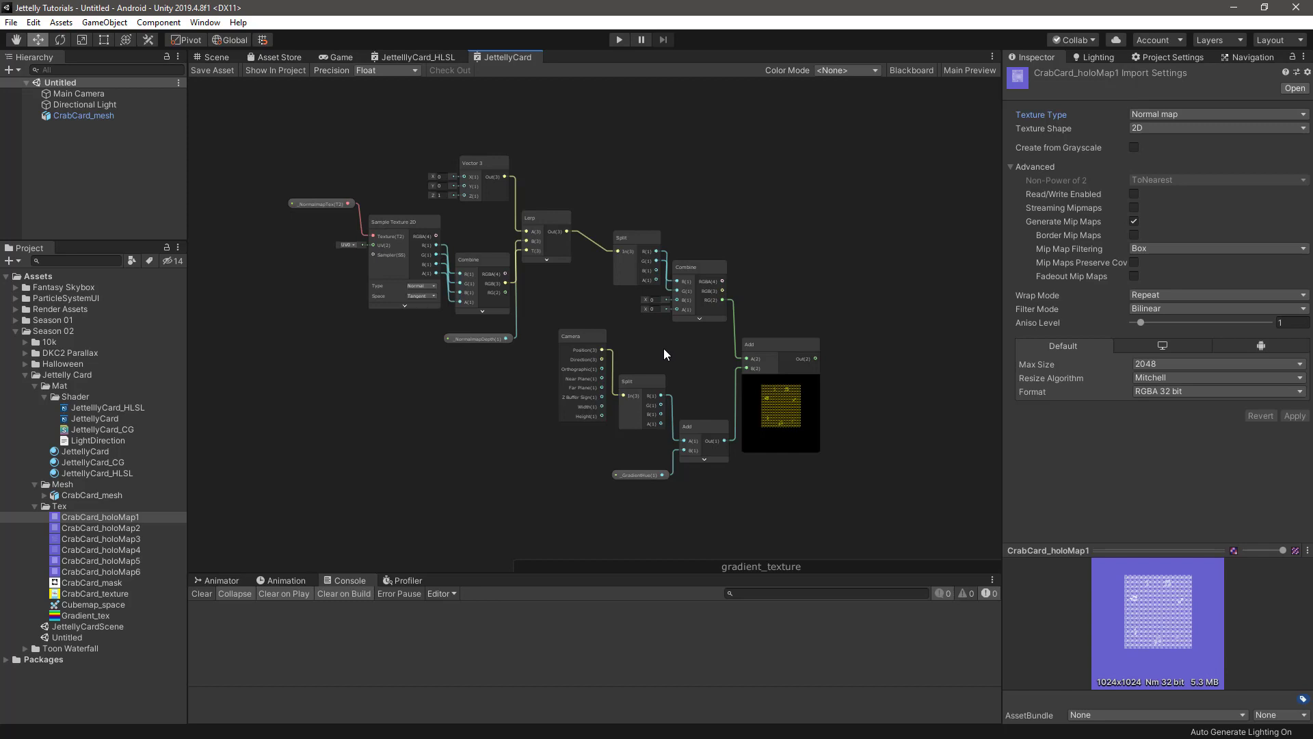
- Select every normal-map node and group them under the title normalmap_texture
left_click_drag(291, 116, 832, 499)
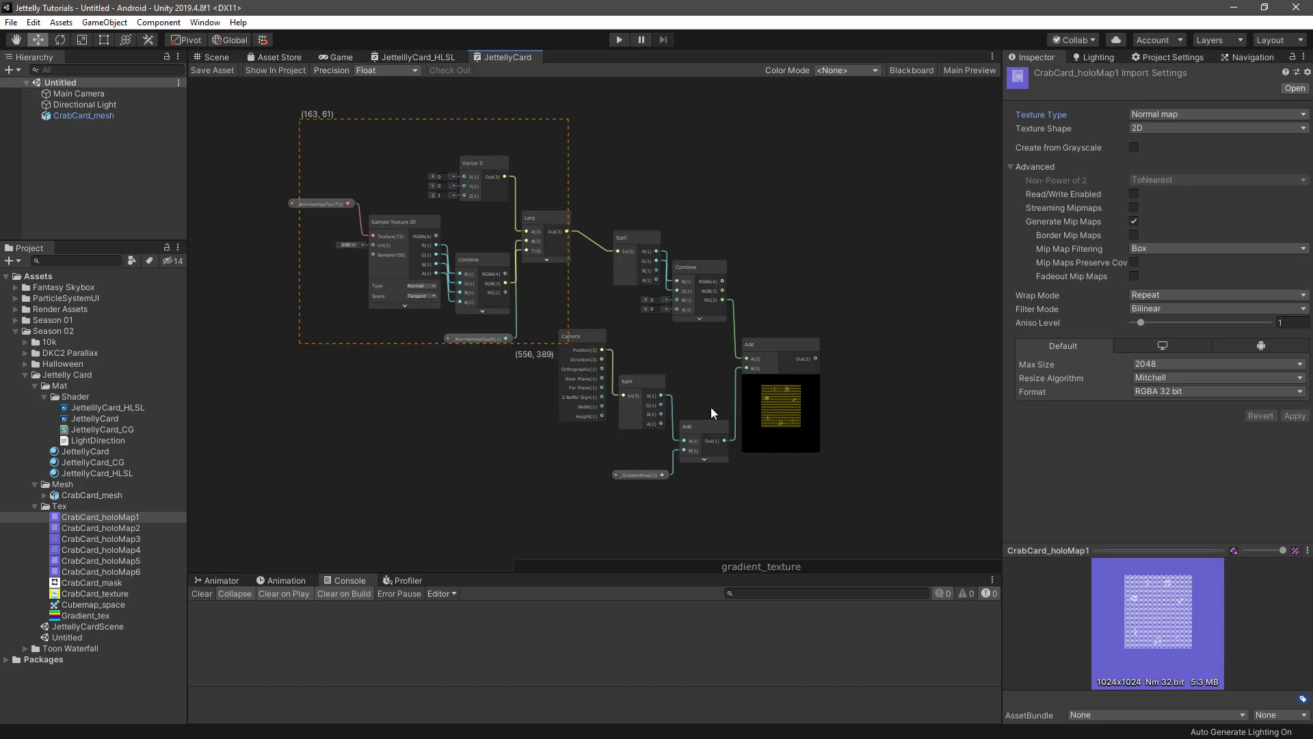
right_click(775, 343)
left_click(823, 541)
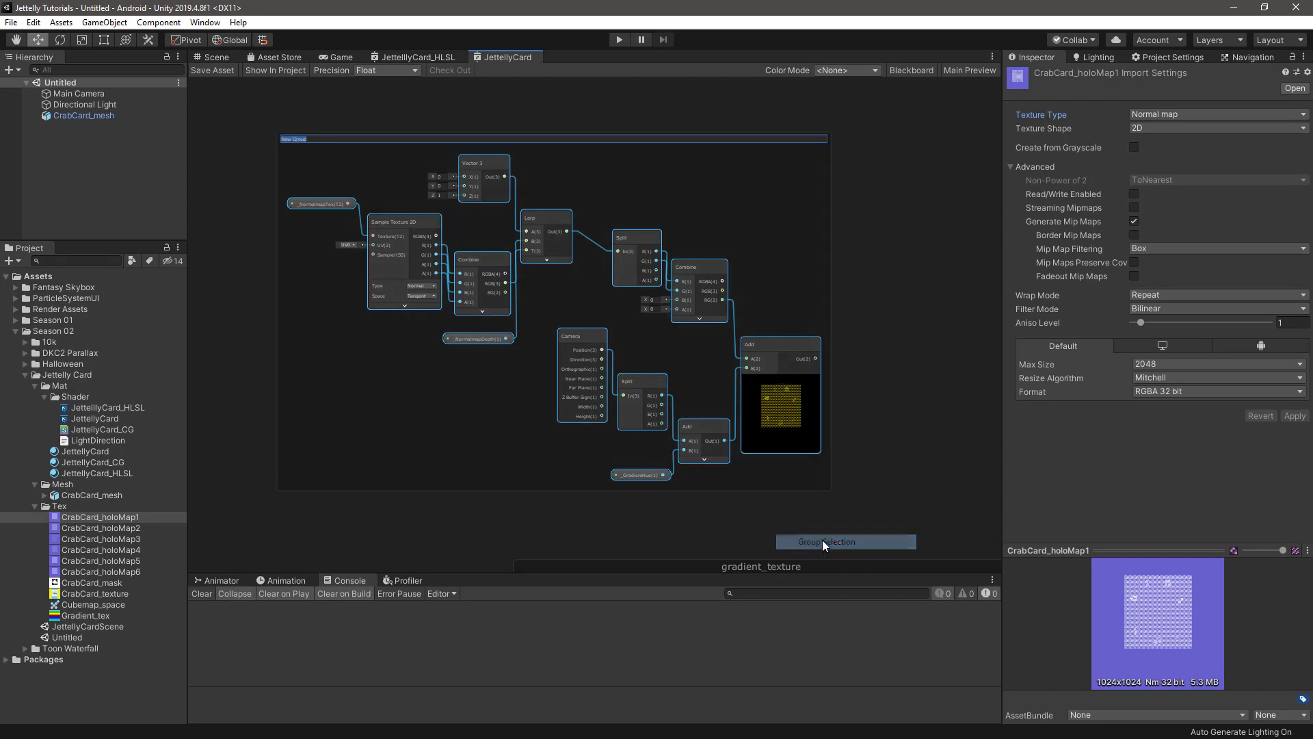
type("normalmap_textur")
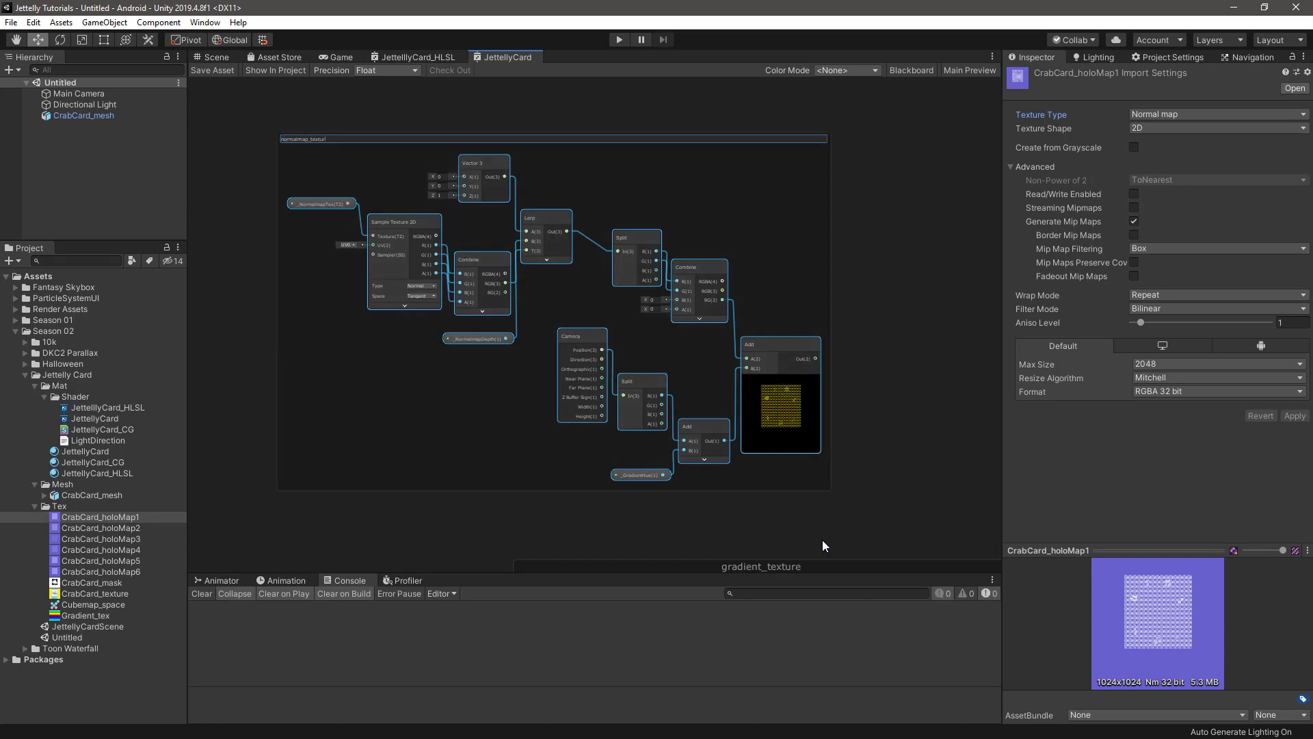
key("Return")
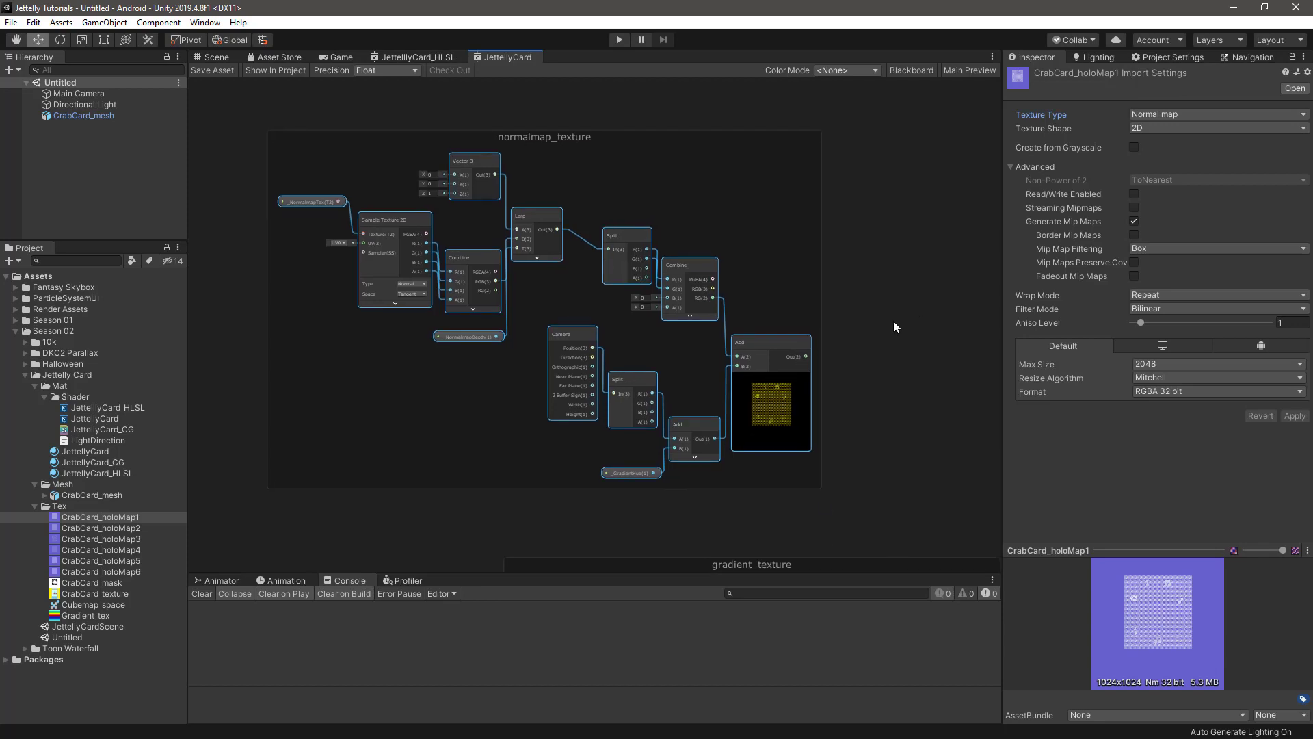
left_click(894, 322)
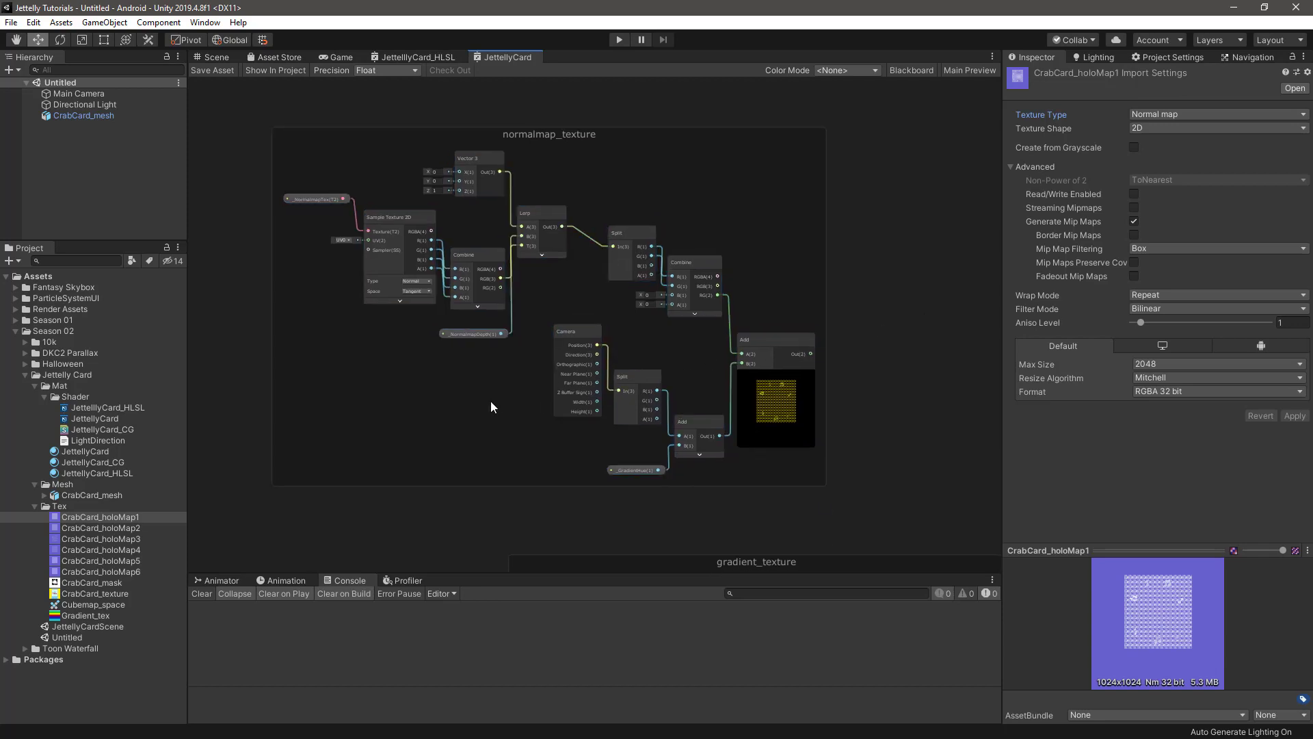
scroll(473, 342, "up", 3)
- Add Camera and Subtract nodes, feeding Camera Position into Subtract's A input
scroll(438, 400, "up", 2)
key("space")
type("camera")
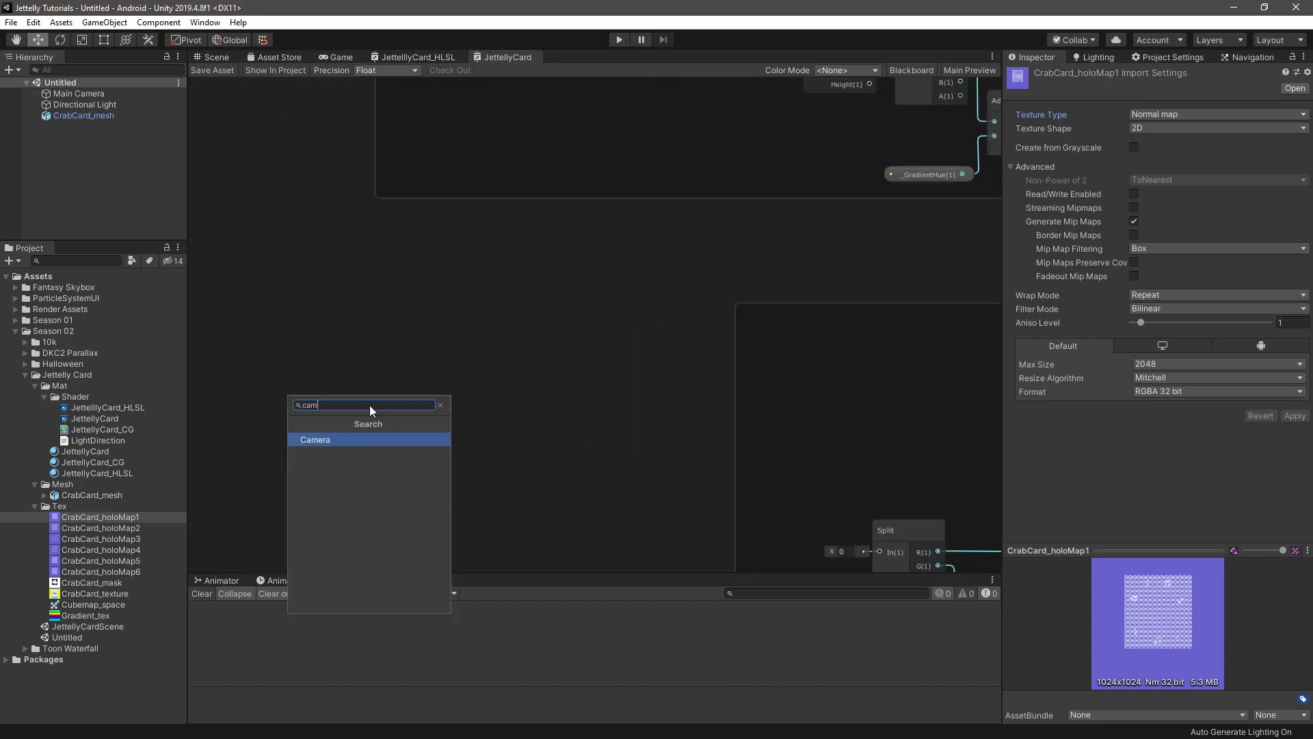
key("Return")
left_click_drag(402, 436, 343, 309)
scroll(424, 465, "up", 1)
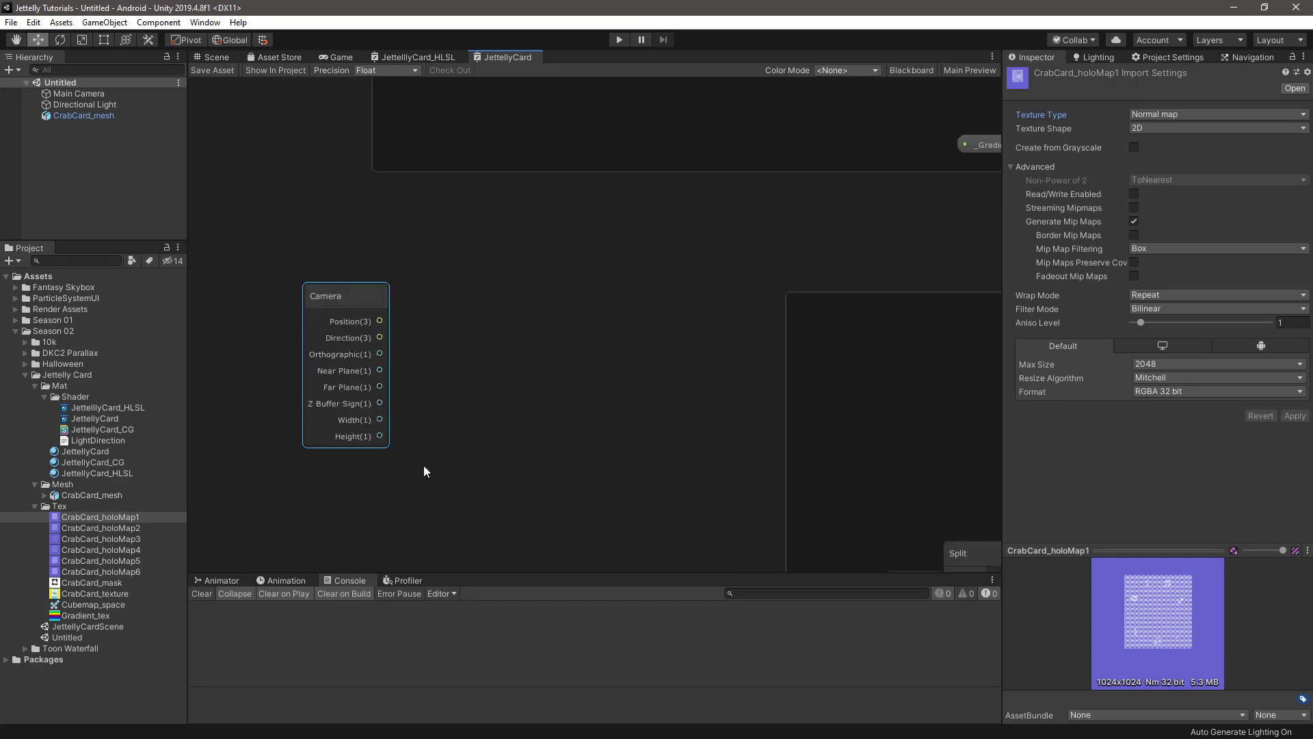
key("space")
key("Escape")
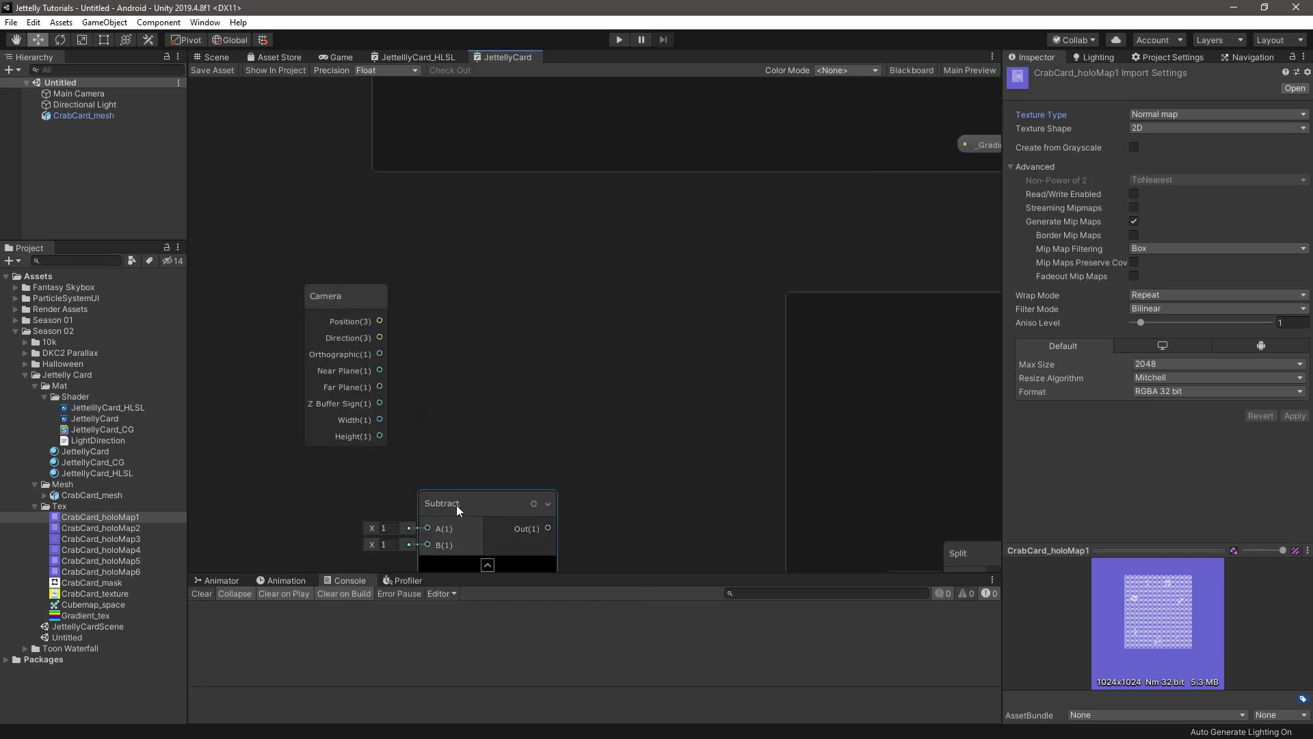
left_click_drag(457, 505, 472, 348)
mouse_move(379, 320)
left_mouse_down()
mouse_move(443, 372)
mouse_move(466, 370)
left_mouse_up()
left_click(503, 406)
left_click(447, 492)
- Add a world Position node below Camera and wire it into Subtract's B input
key("space")
type("pos")
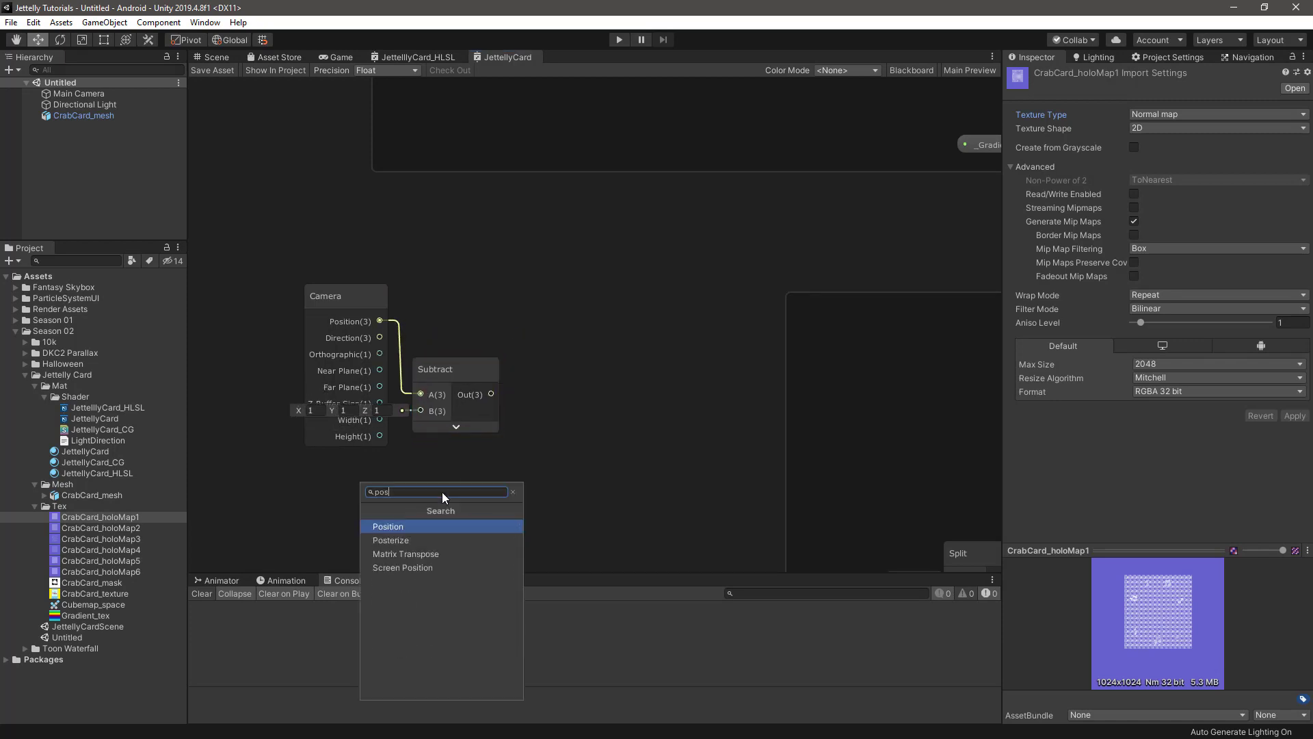
key("Return")
middle_click_drag(443, 487, 528, 353)
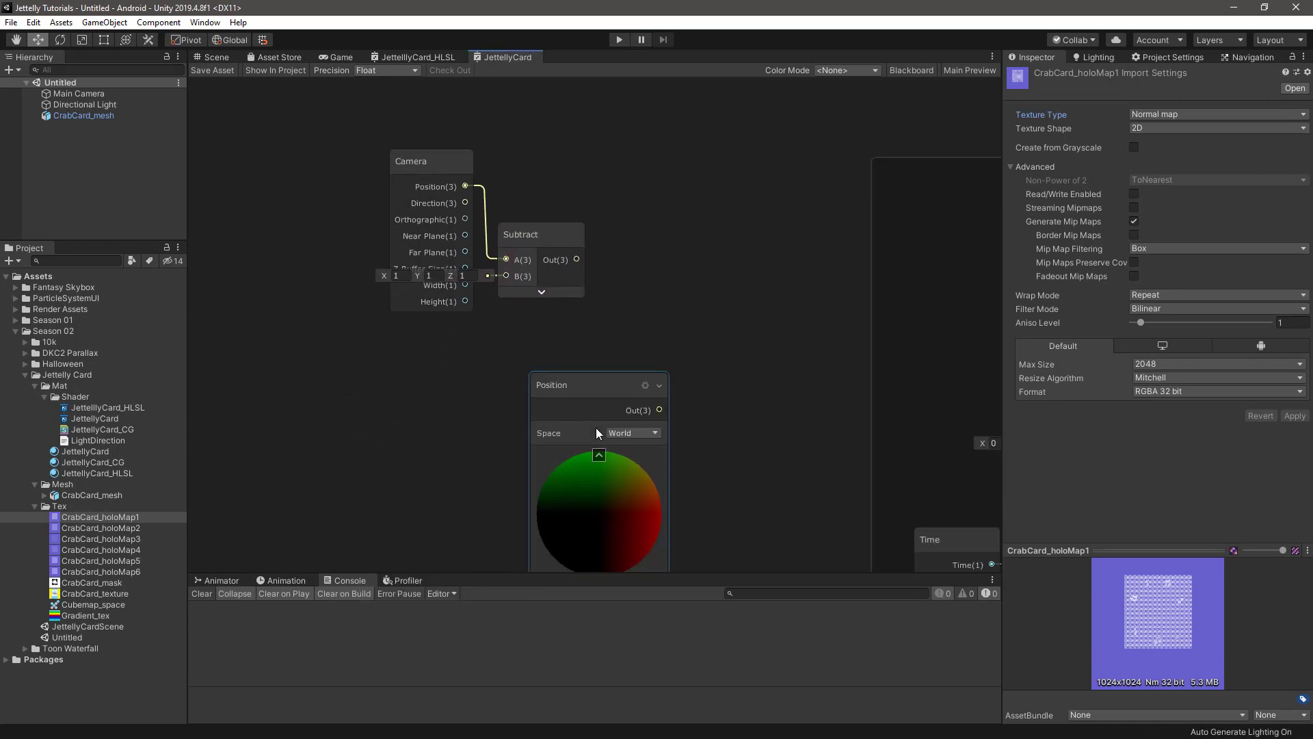
left_click(597, 451)
left_click_drag(578, 382, 393, 365)
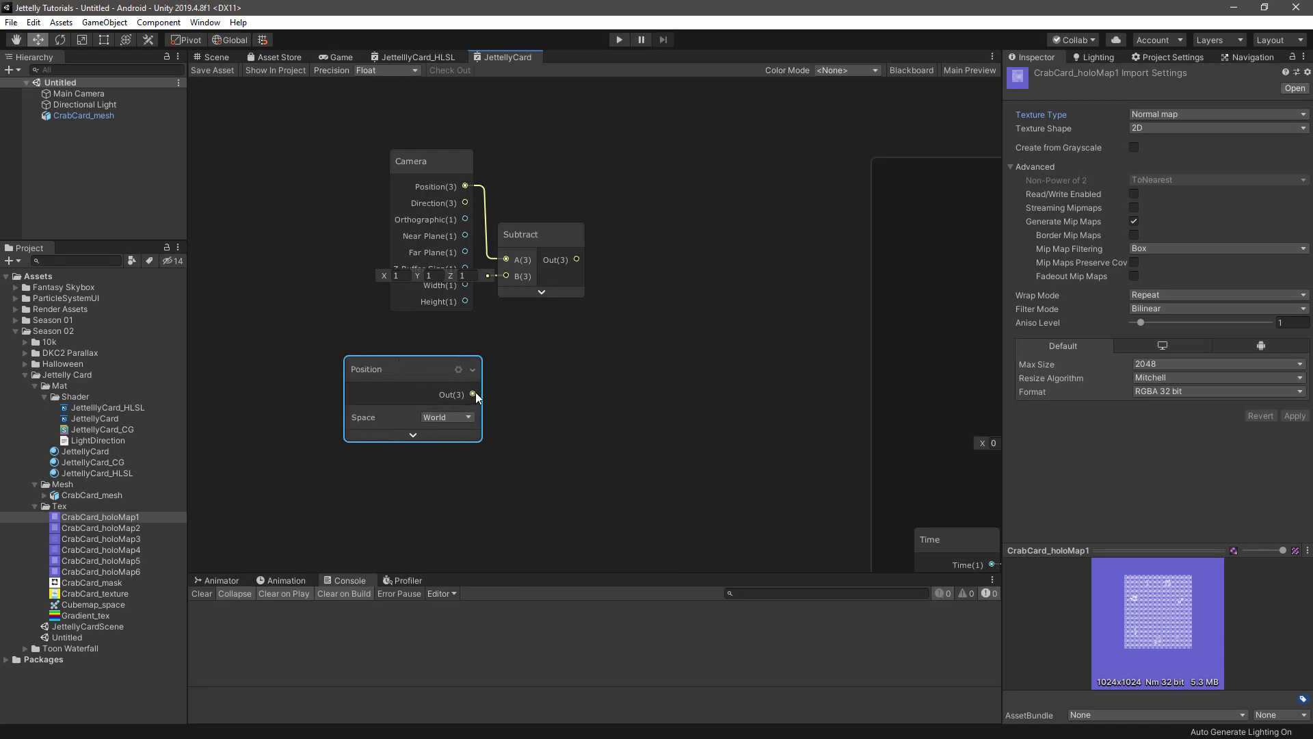
mouse_move(472, 394)
left_mouse_down()
mouse_move(506, 275)
mouse_move(528, 254)
left_mouse_up()
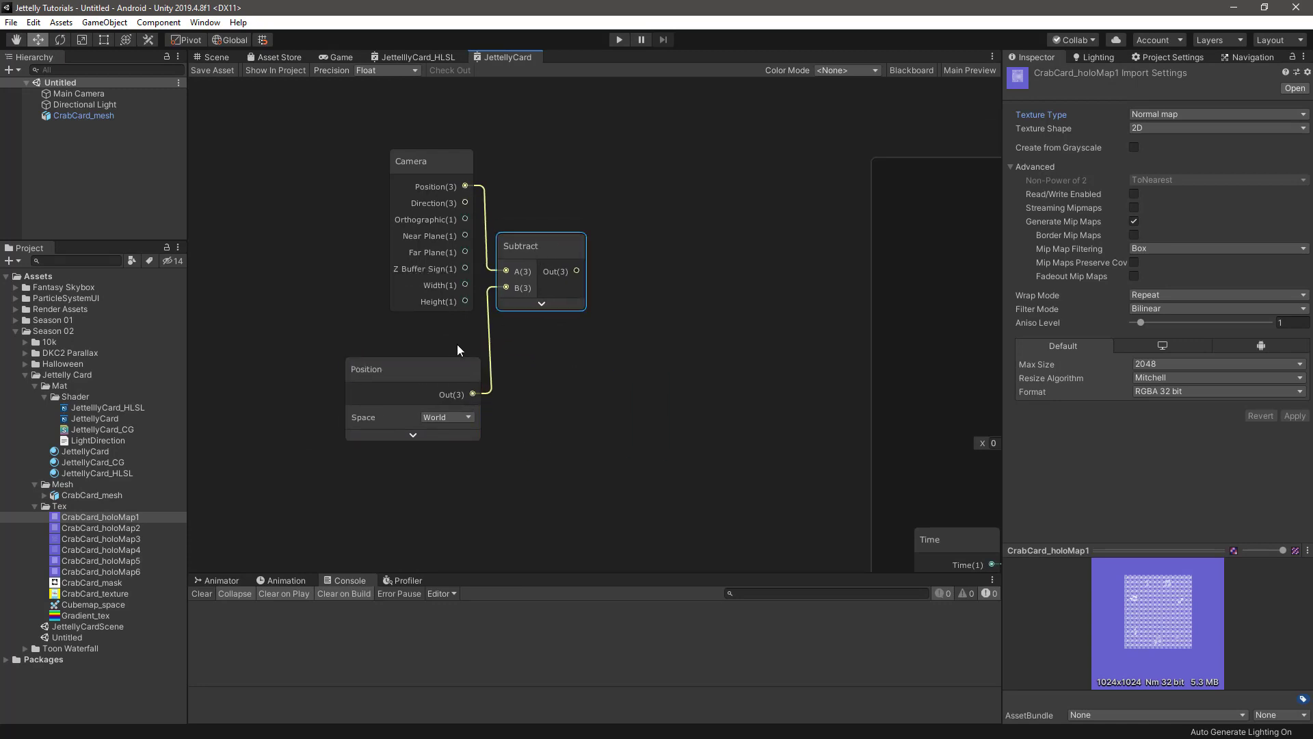
left_click_drag(450, 362, 446, 343)
- Add a Normalize node fed by the Subtract output, then select all four nodes
key("space")
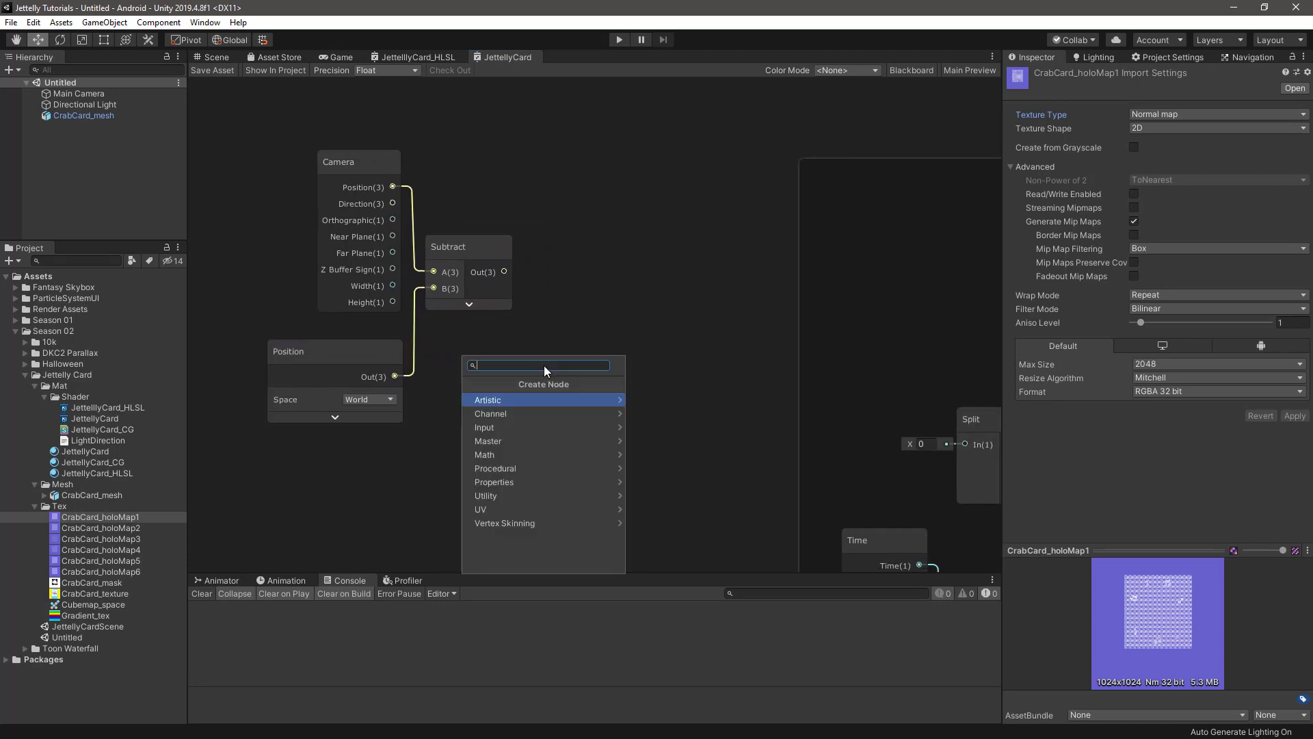
type("normal")
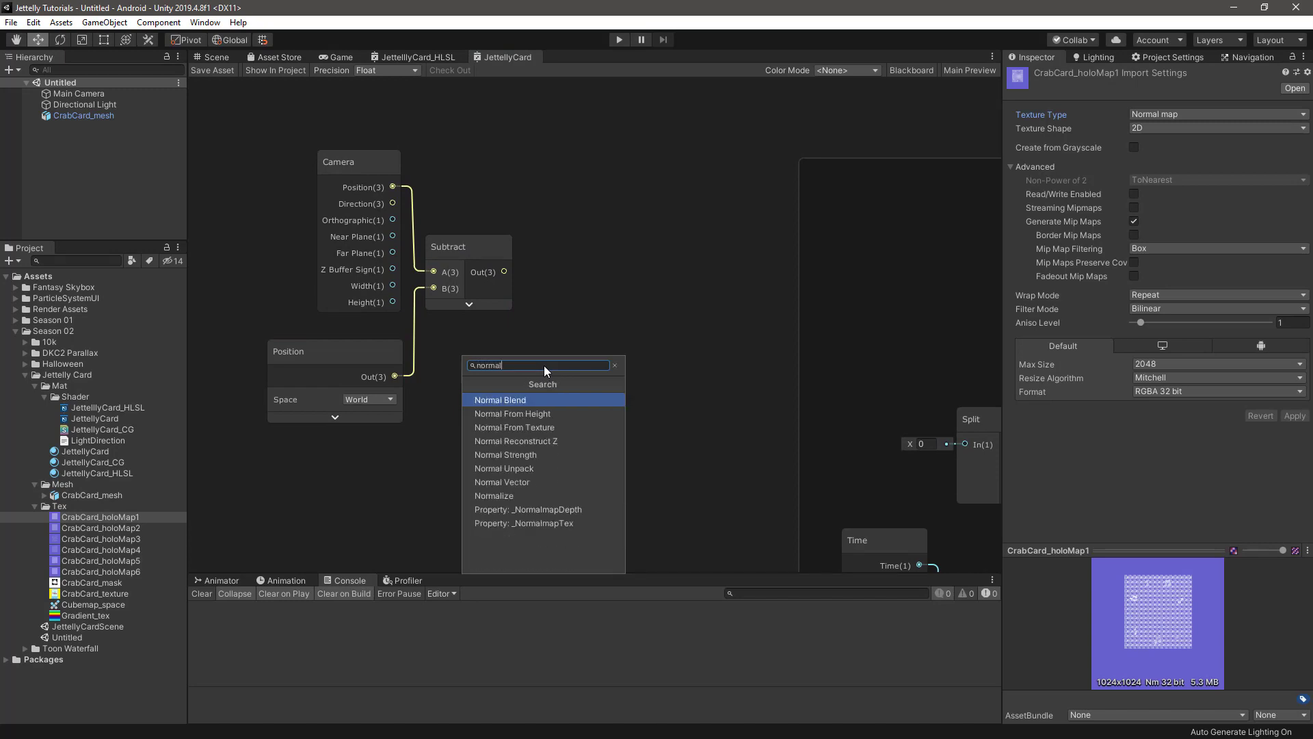
key("Down")
key("Down")
key("Down")
key("Down")
key("Down")
key("Down")
key("Return")
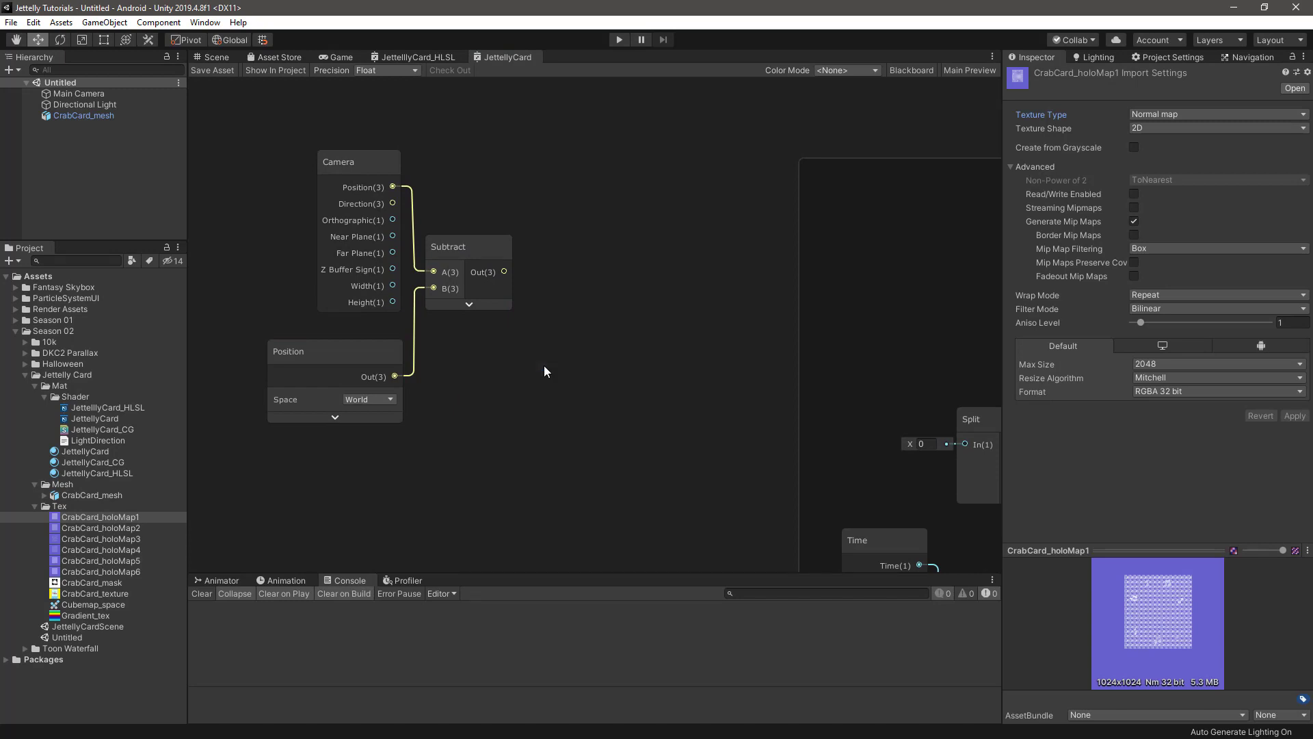
mouse_move(504, 272)
left_mouse_down()
mouse_move(555, 418)
mouse_move(577, 313)
left_mouse_up()
left_click(610, 439)
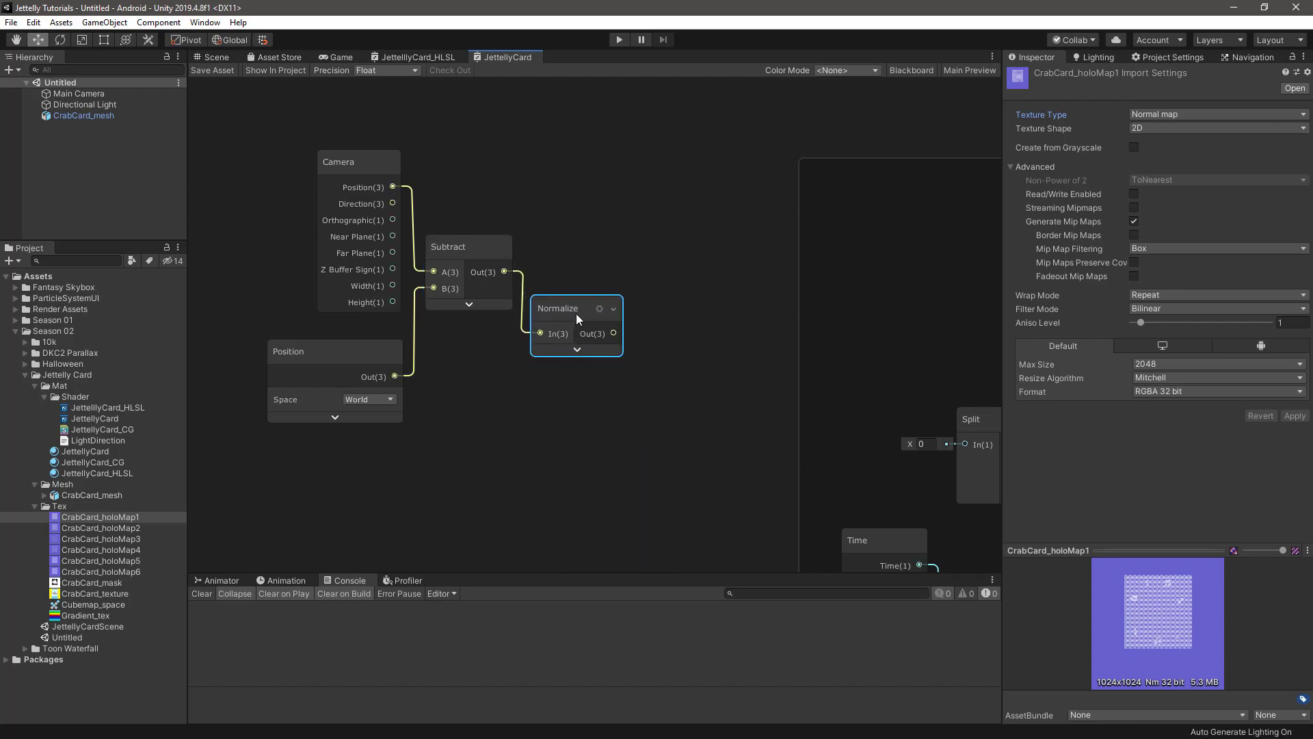
left_click_drag(242, 140, 567, 470)
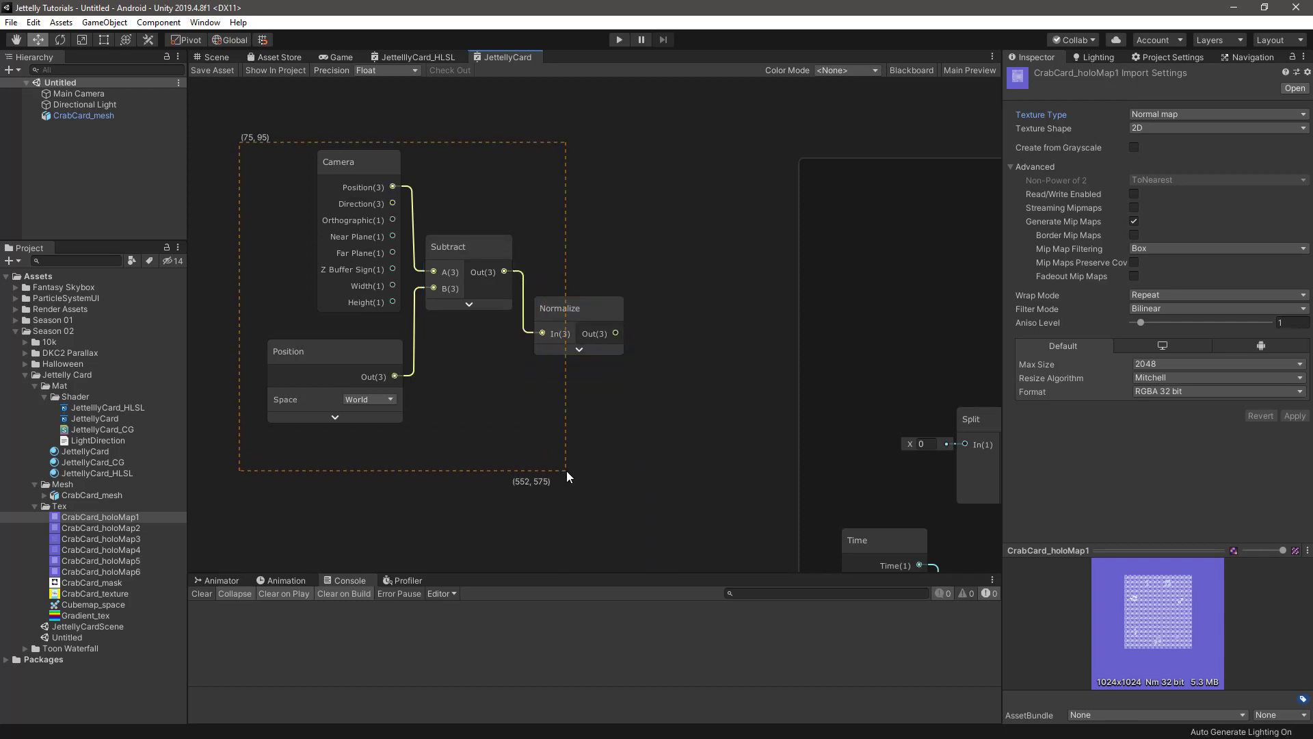
right_click(557, 301)
- Group the Camera, Subtract, Position and Normalize nodes under the title view_direction
left_click(620, 501)
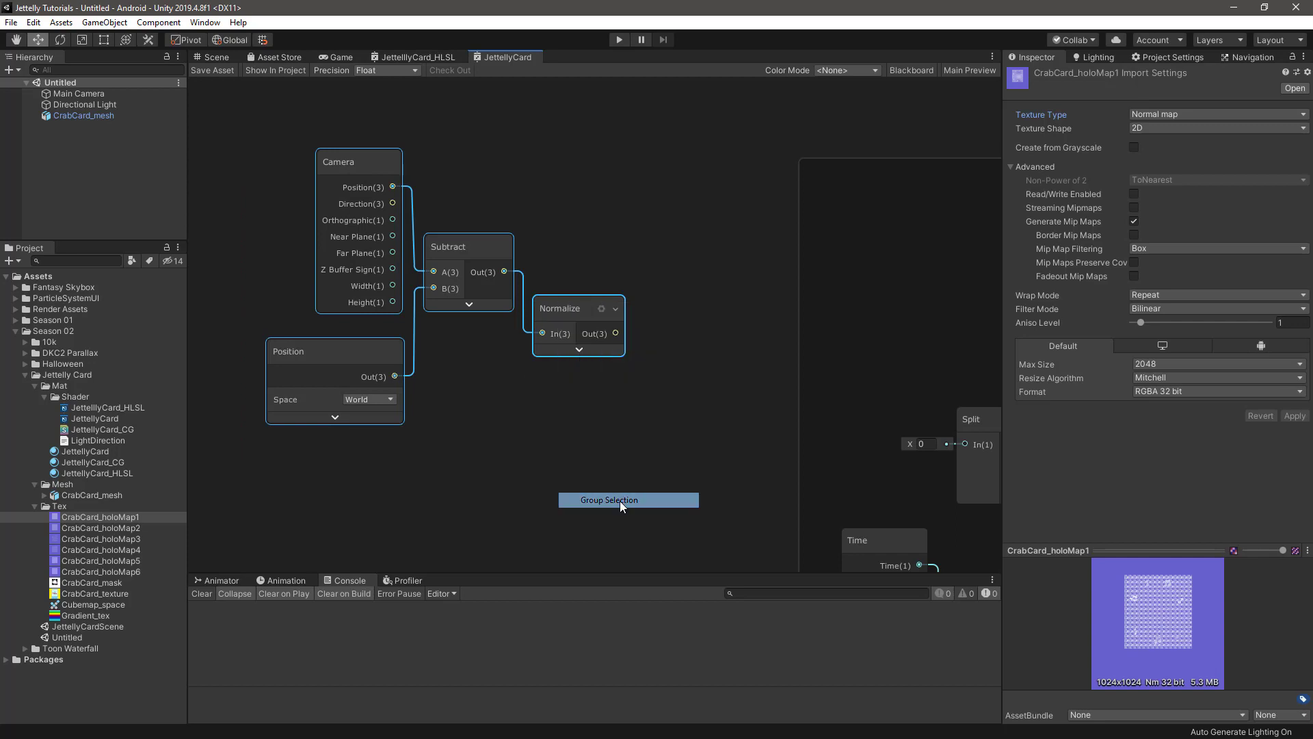
type("view_")
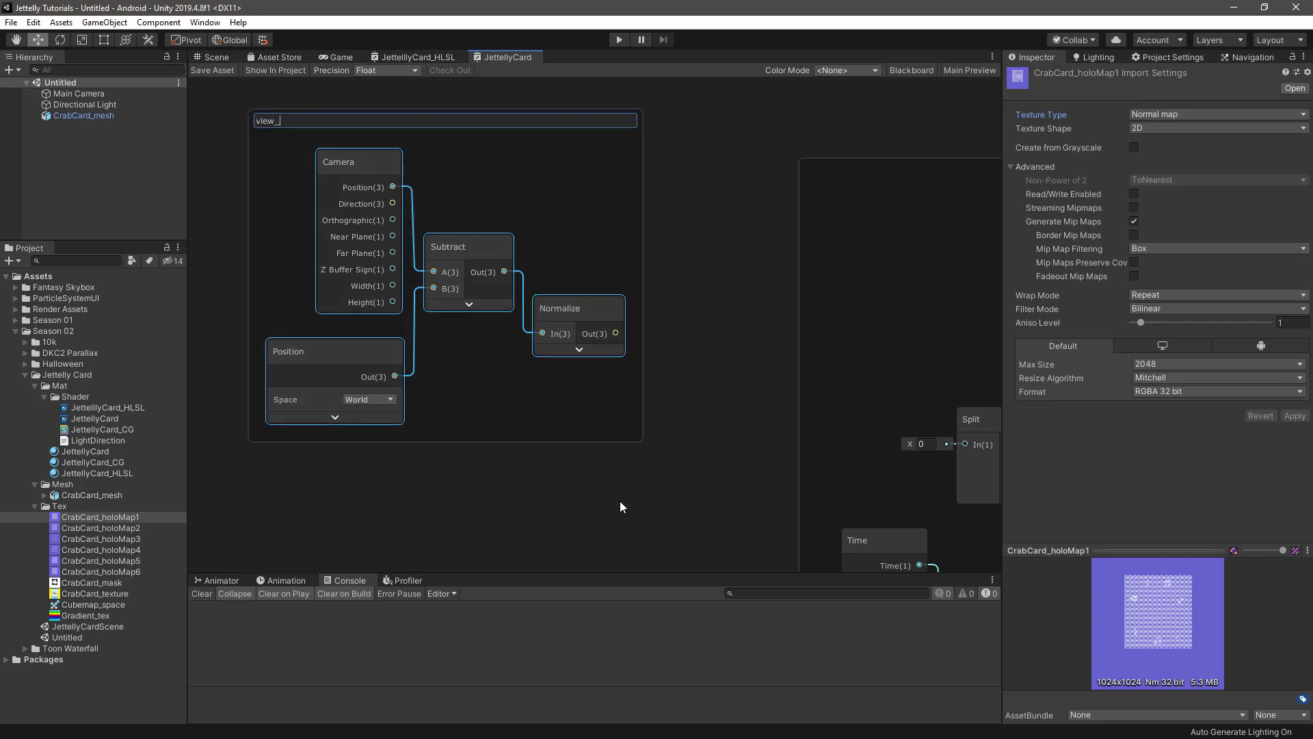
type("direction")
key("Return")
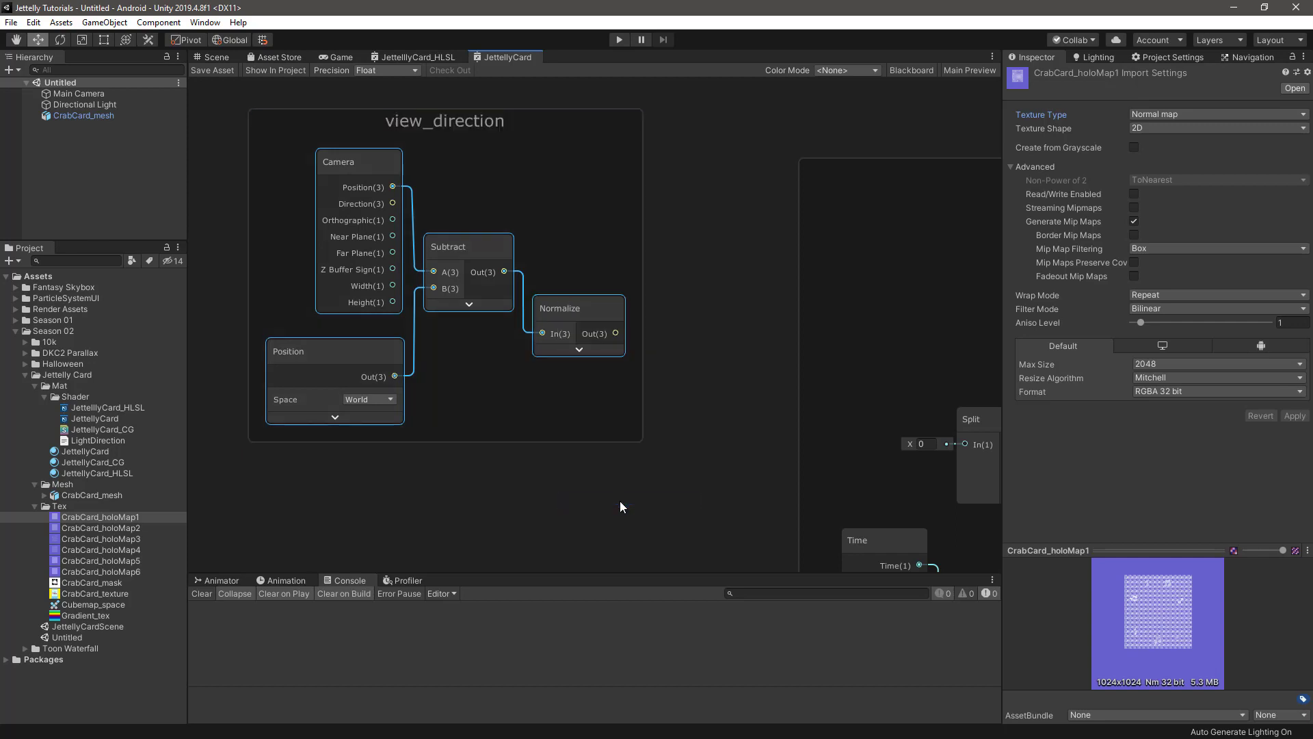
left_click(636, 523)
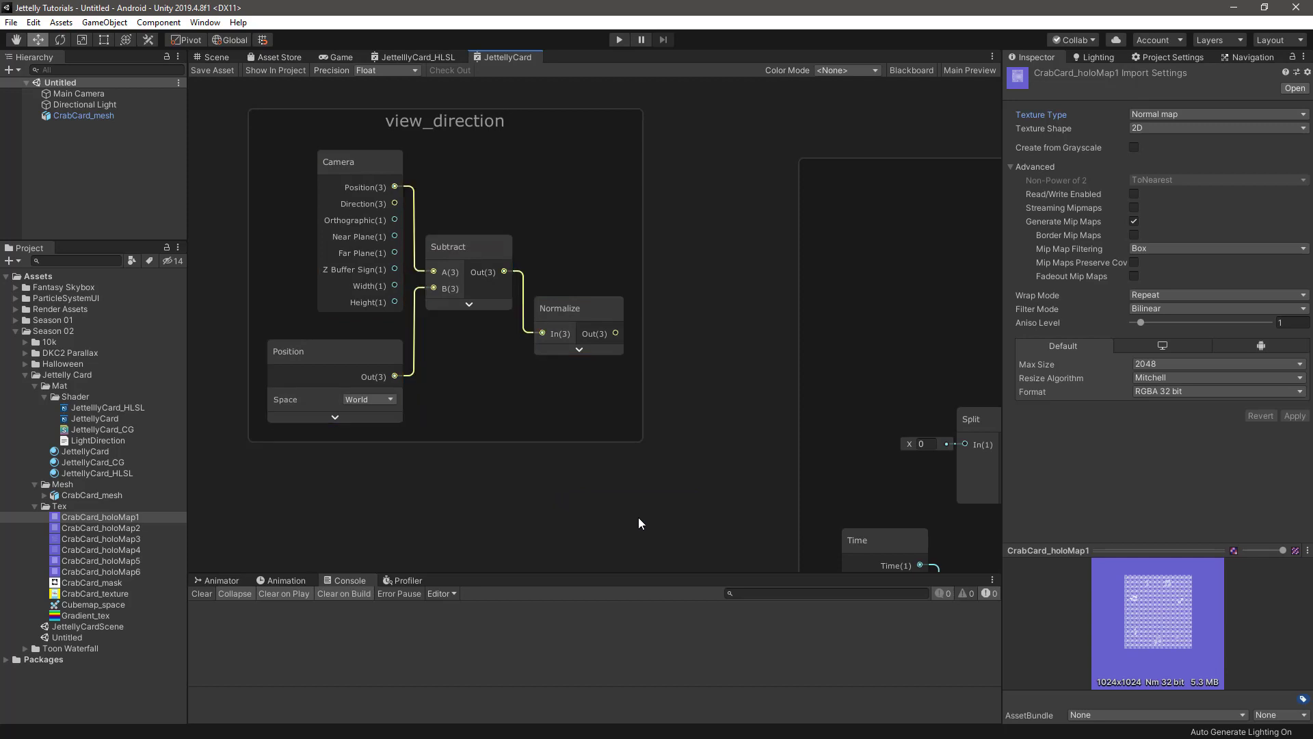
middle_click_drag(638, 517, 583, 443)
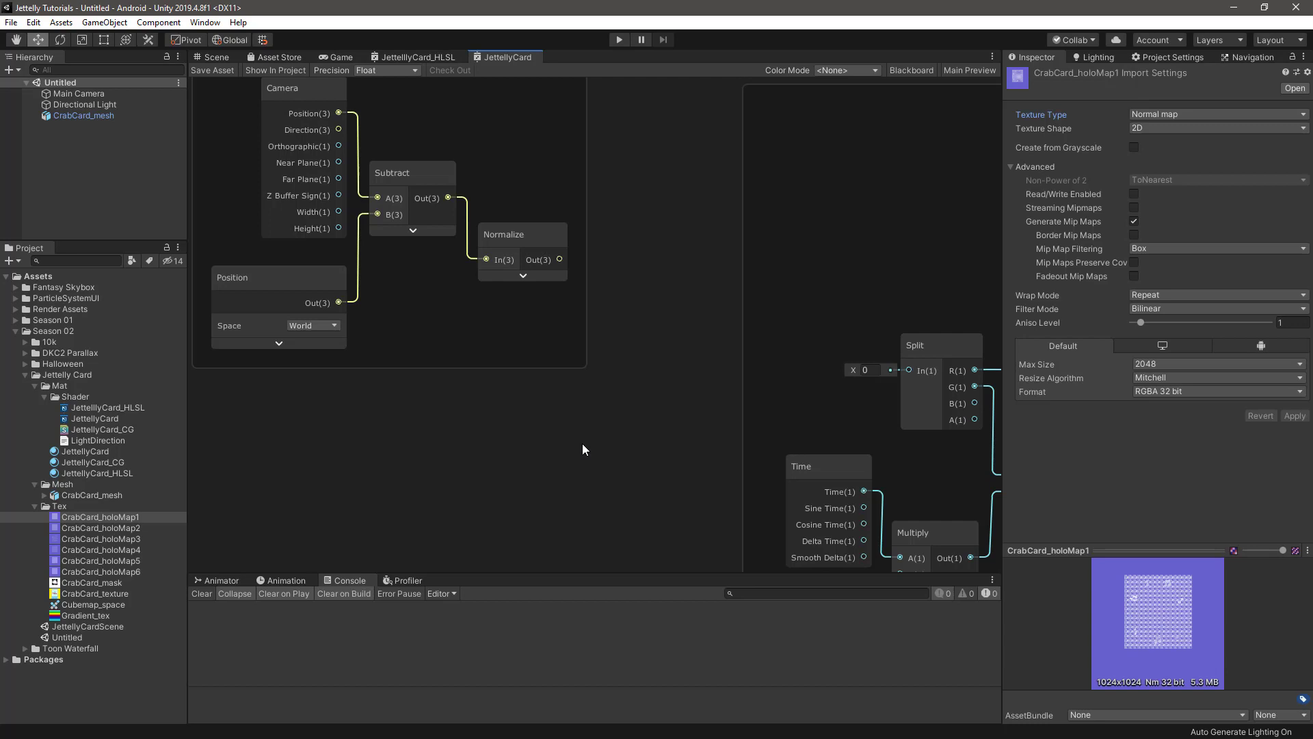
- Add a Reflection node inside view_direction, fed by the Normalize output
key("space")
type("refl")
key("Return")
left_click_drag(647, 505, 615, 365)
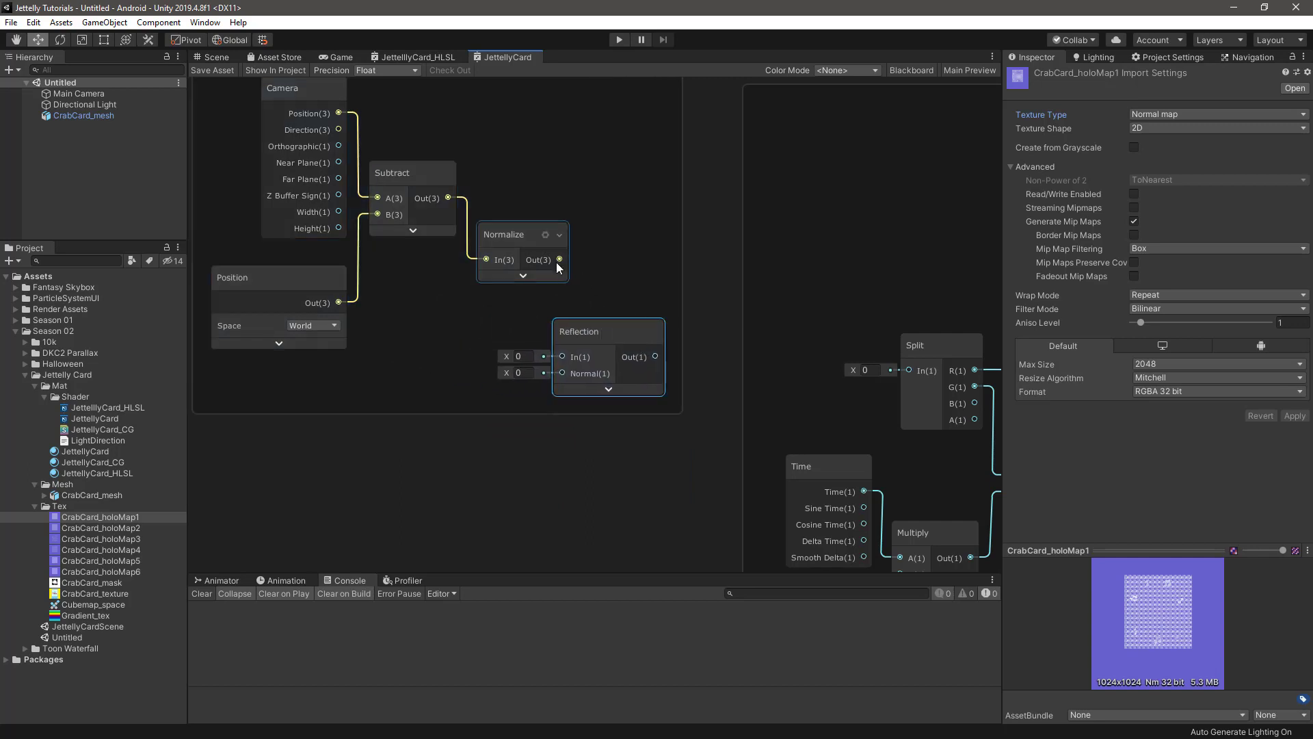
mouse_move(560, 260)
left_mouse_down()
mouse_move(562, 356)
mouse_move(622, 331)
mouse_move(621, 308)
left_mouse_up()
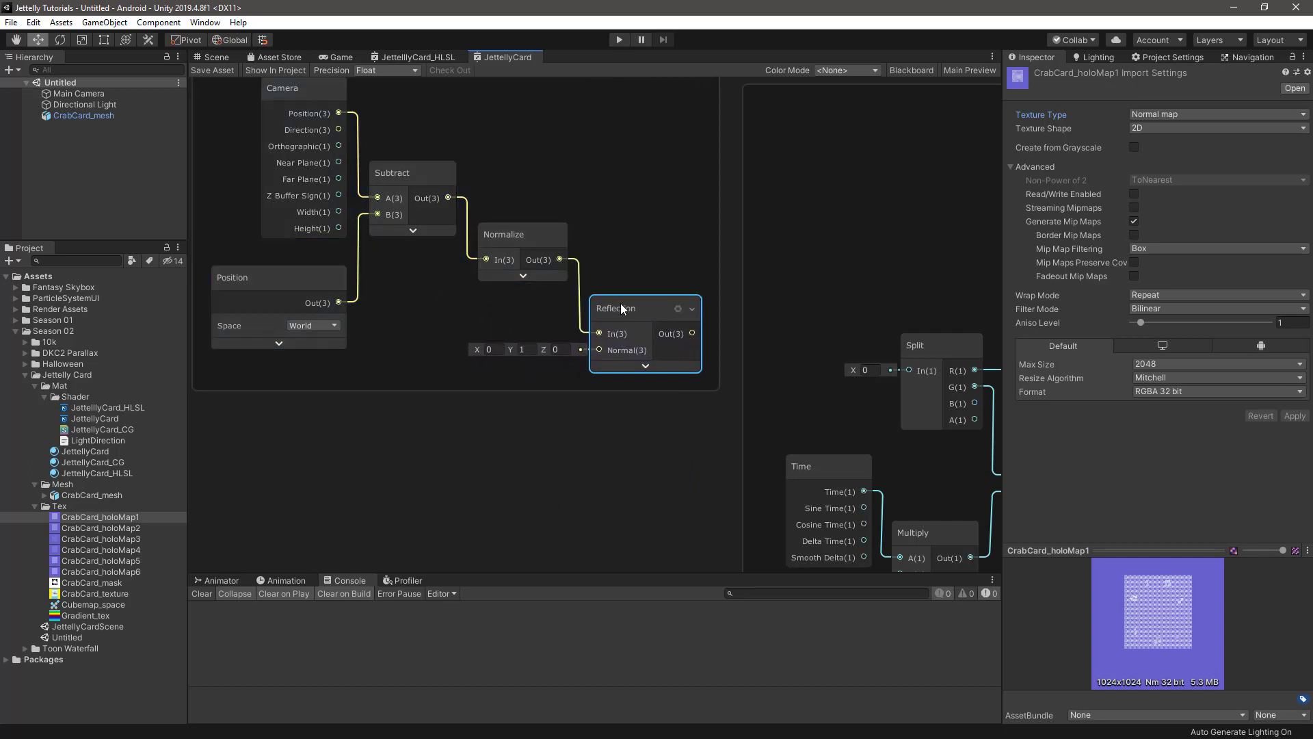
left_click(551, 438)
- Add a world-space Normal Vector node beside Reflection for its Normal input
key("space")
type("nor")
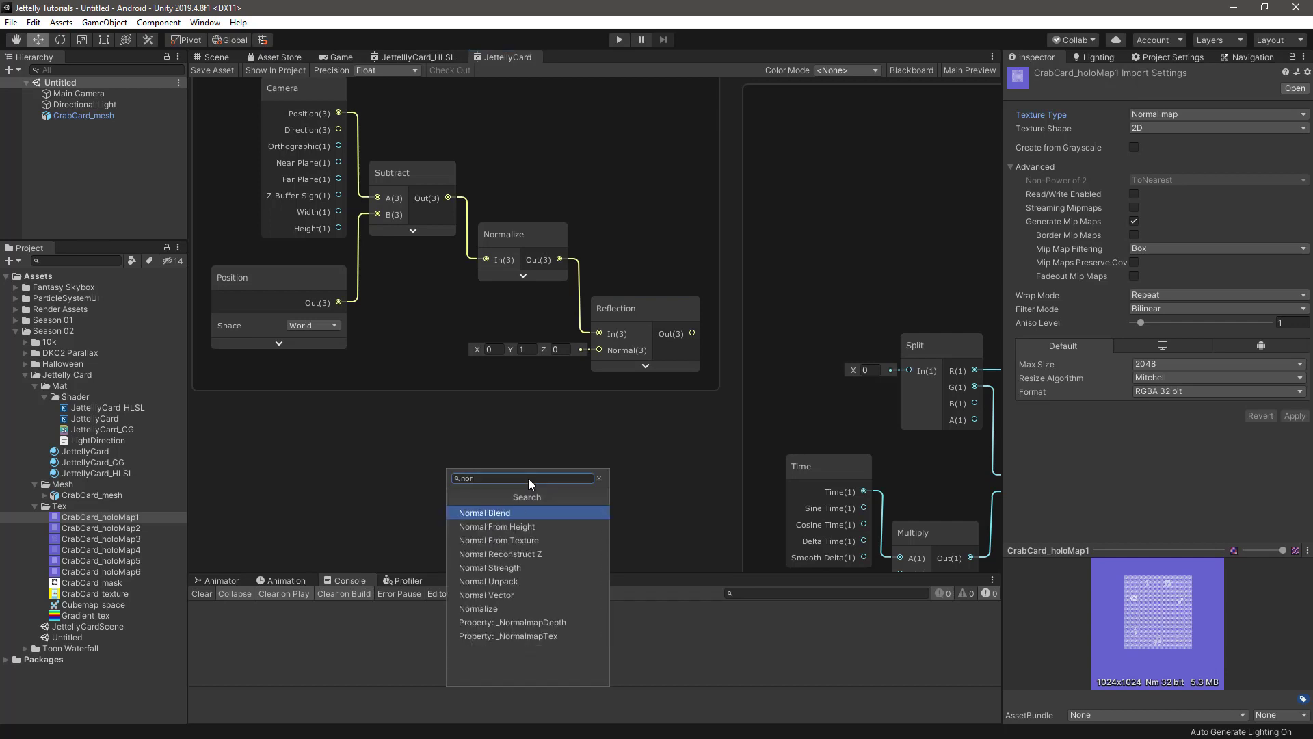
type("malv")
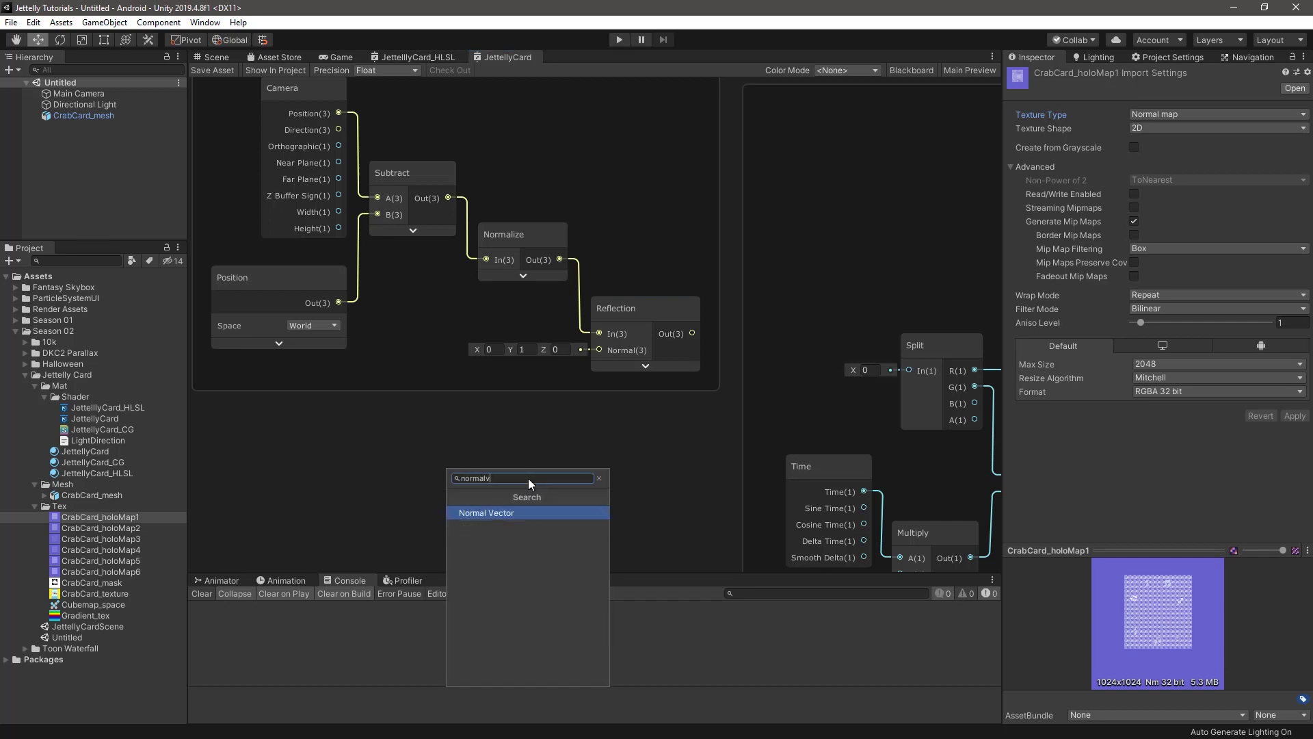
key("Return")
middle_click_drag(609, 454, 608, 377)
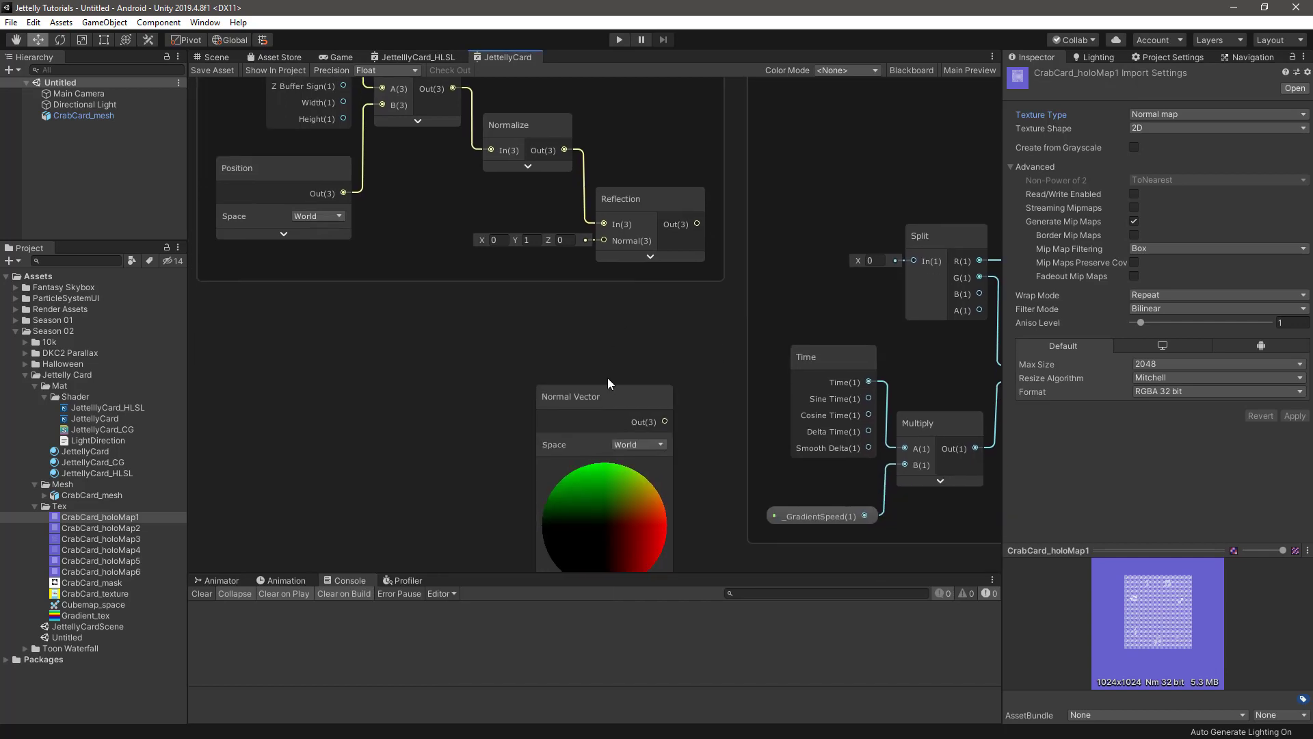
mouse_move(608, 396)
left_mouse_down()
mouse_move(509, 255)
mouse_move(604, 240)
mouse_move(531, 253)
left_mouse_up()
left_click(515, 330)
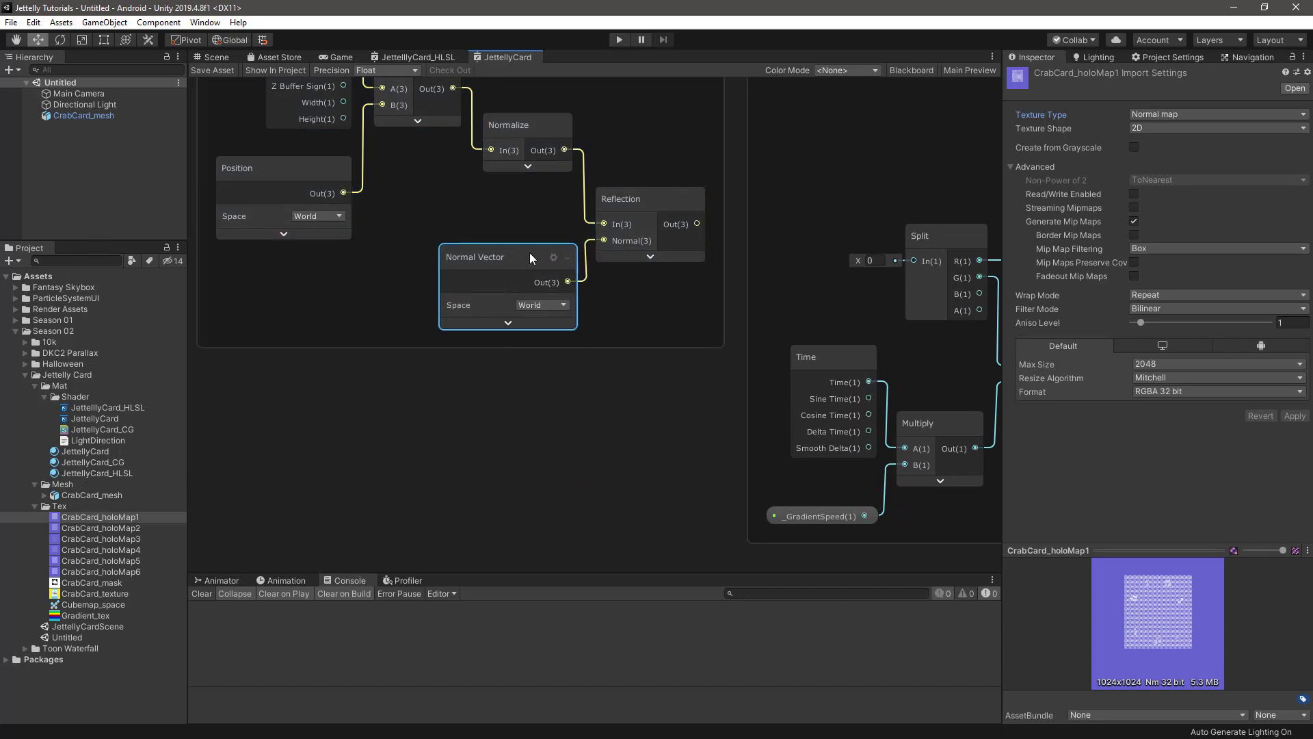
scroll(536, 438, "down", 1)
scroll(548, 416, "down", 2)
- Shift the view_direction group left and add a World-to-Object Transform node
scroll(541, 365, "down", 1)
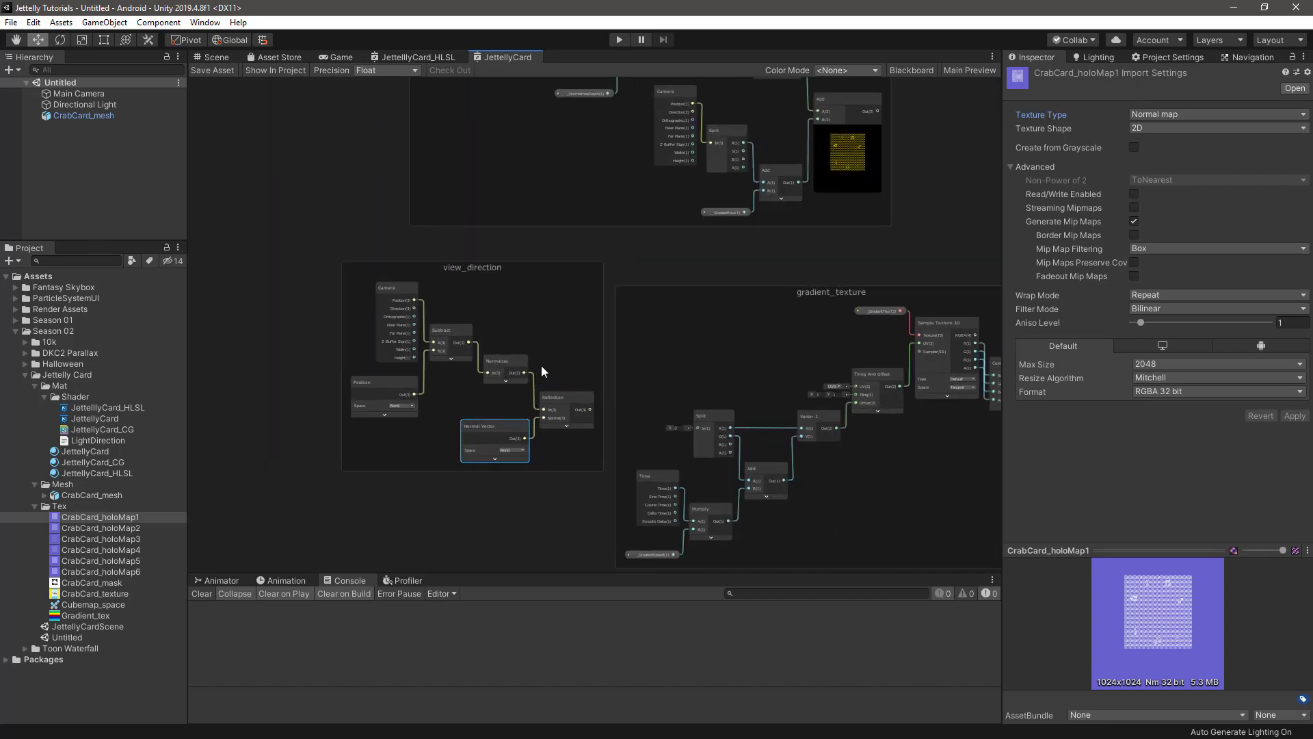
scroll(507, 310, "down", 1)
left_click(512, 282)
middle_click_drag(513, 281, 522, 382)
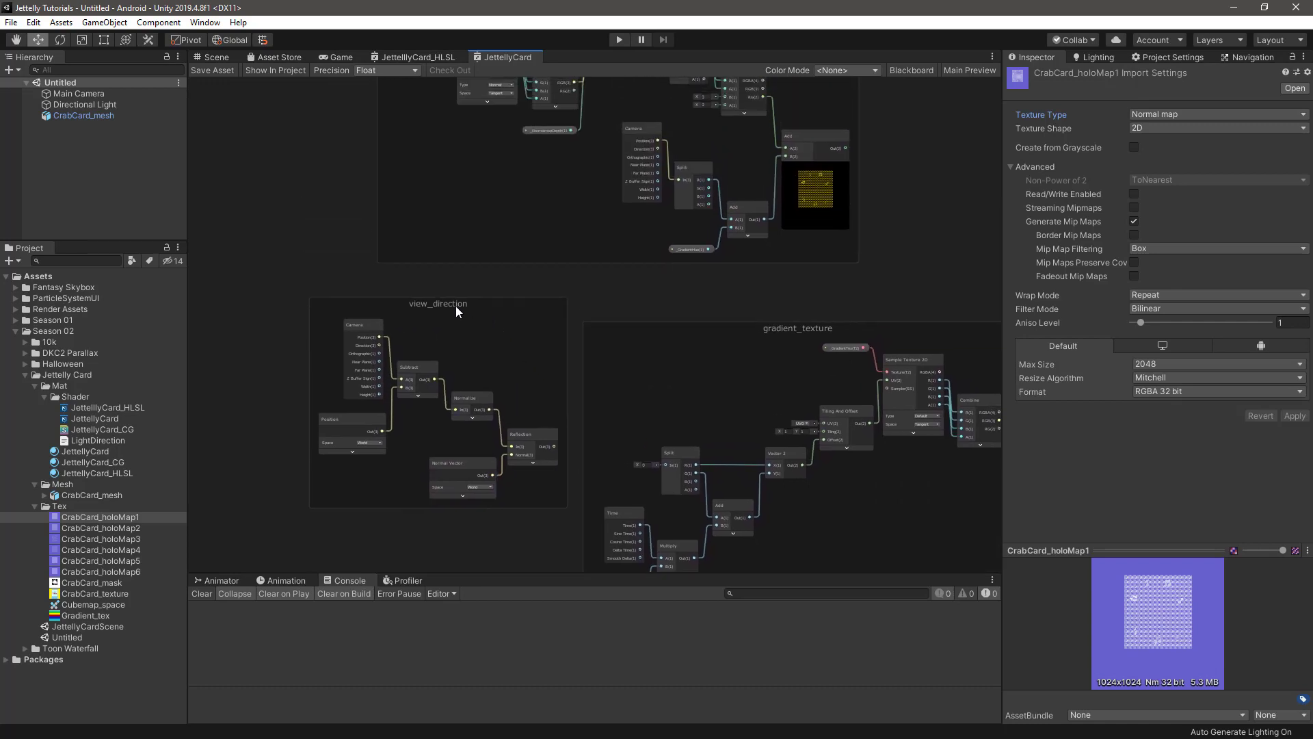
left_click_drag(410, 307, 272, 312)
key("space")
type("transform")
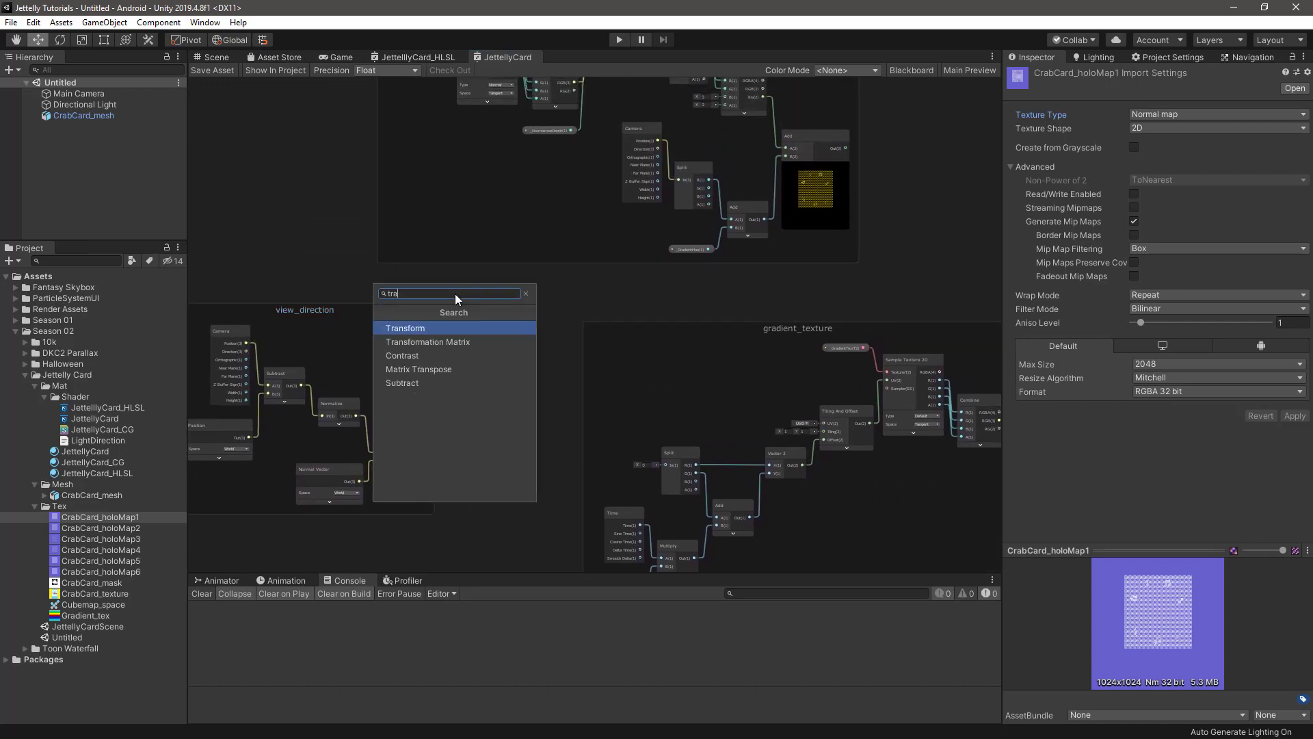
key("Return")
scroll(454, 294, "up", 3)
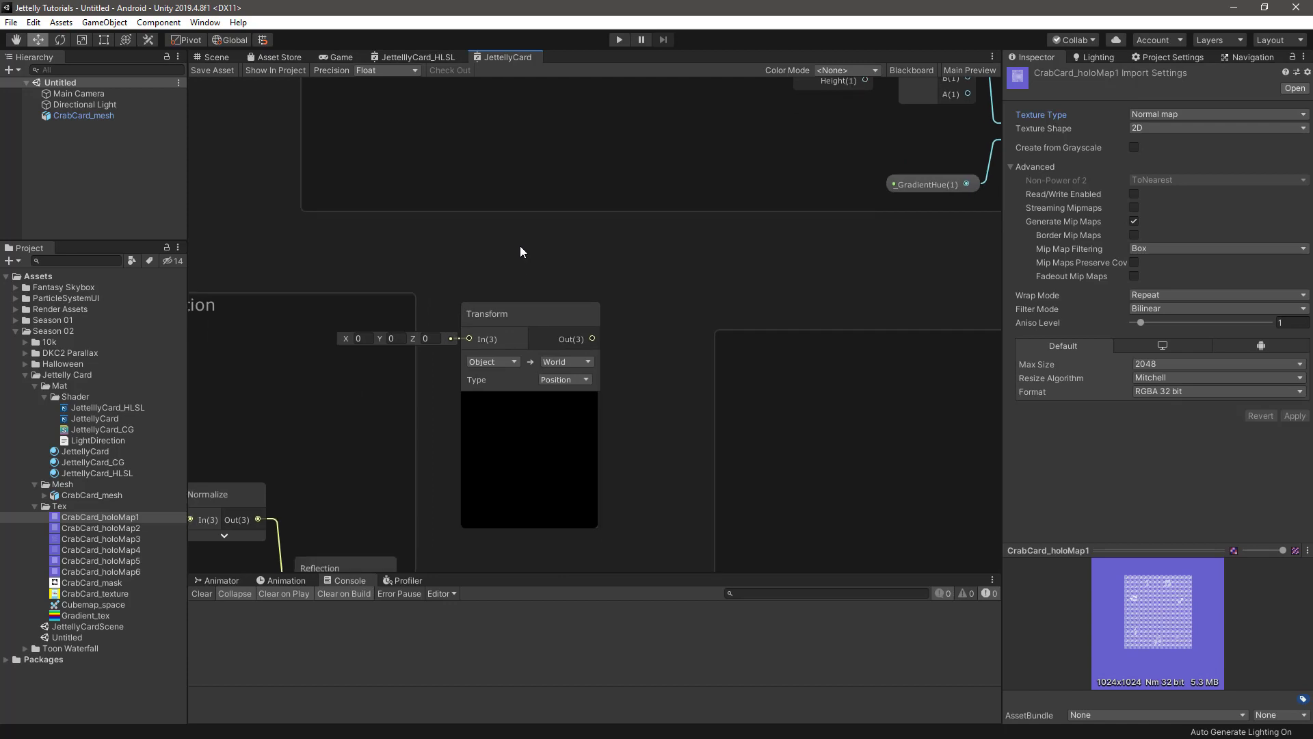
left_click(497, 330)
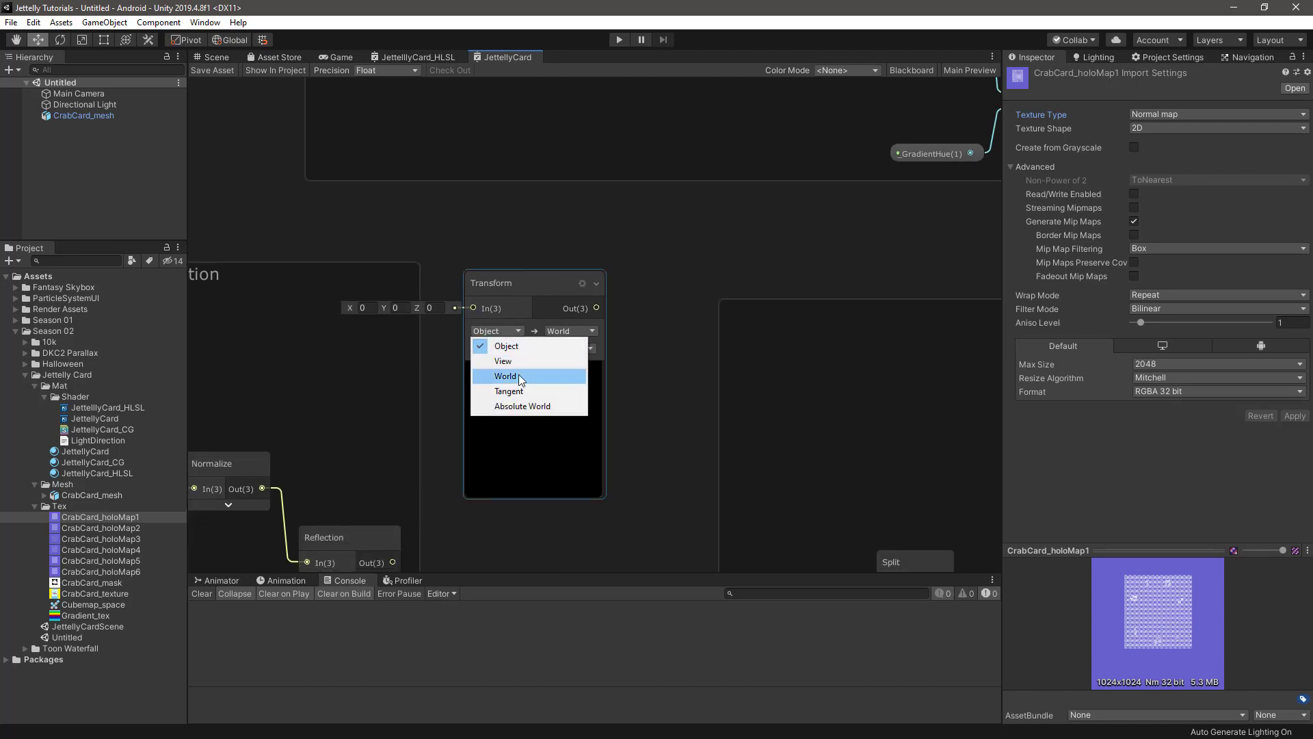
left_click(568, 376)
left_click(566, 332)
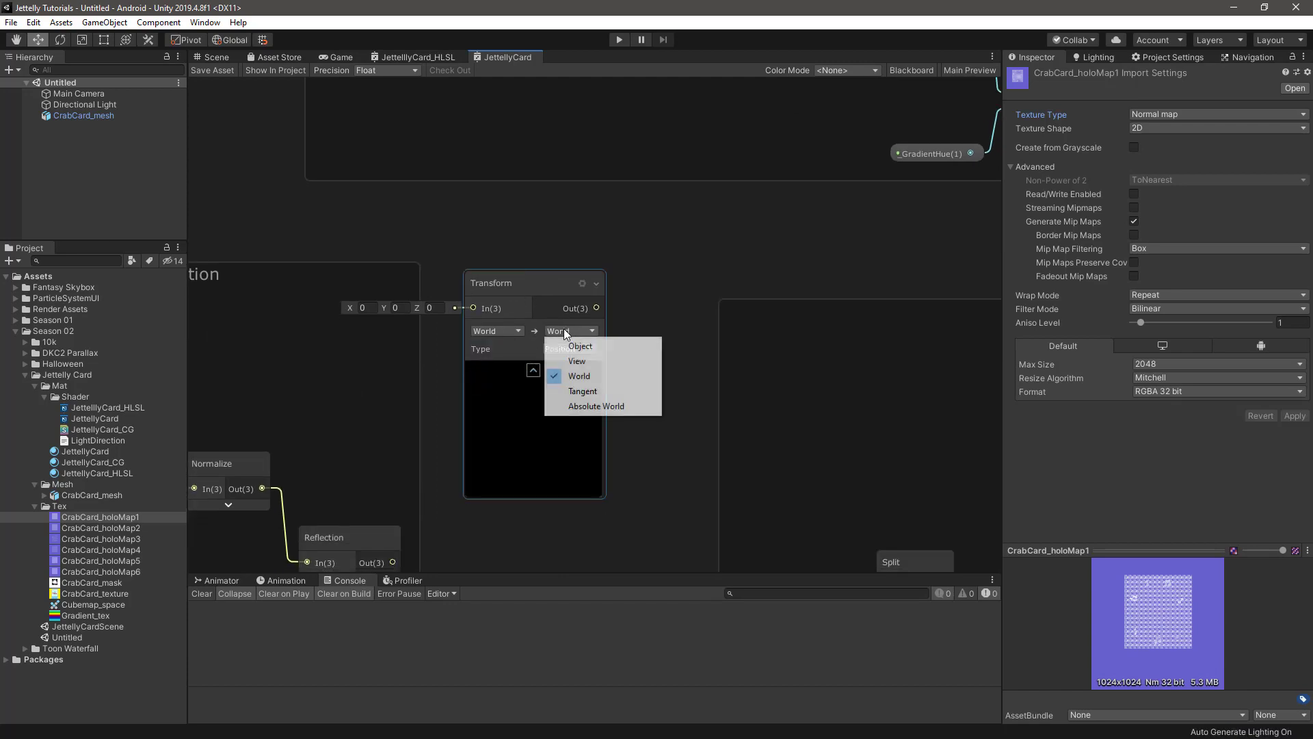
left_click(600, 347)
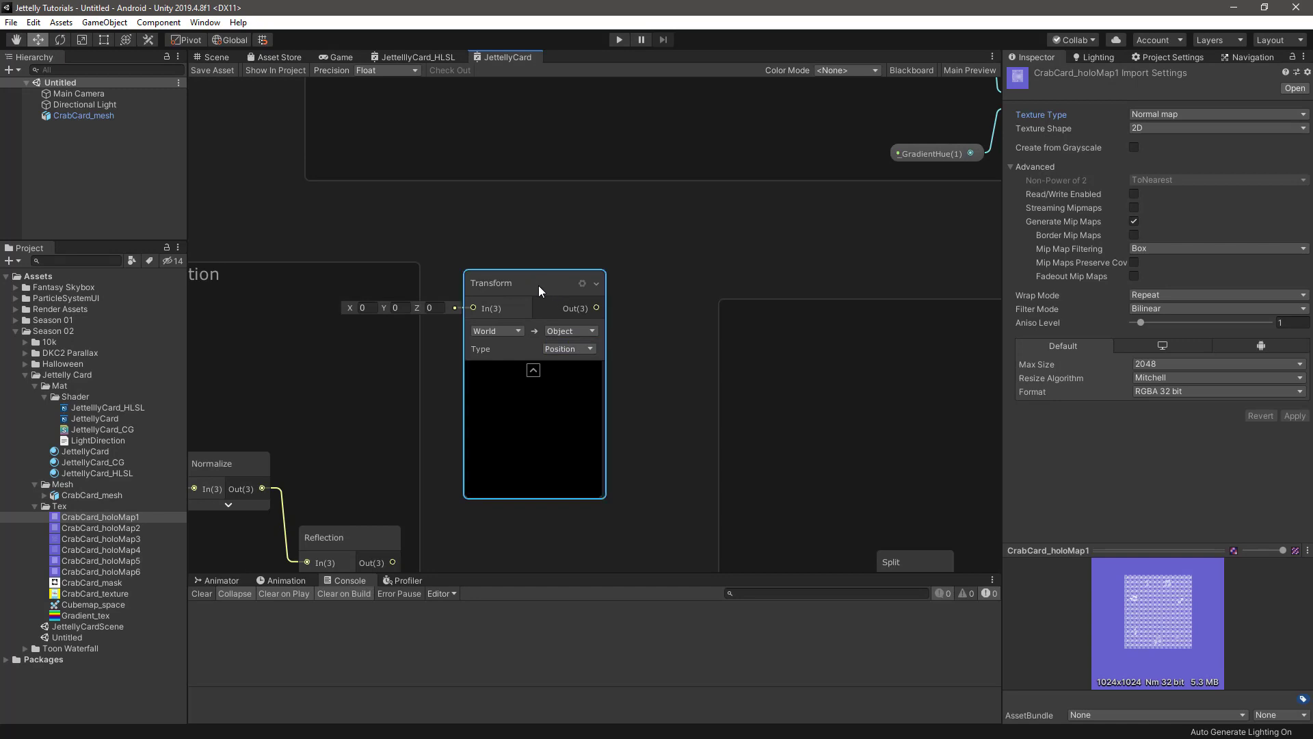
- Duplicate the World-to-Object Transform and stack the two nodes with previews collapsed
key("ctrl+d")
middle_click_drag(548, 271, 554, 315)
left_click_drag(554, 320, 540, 190)
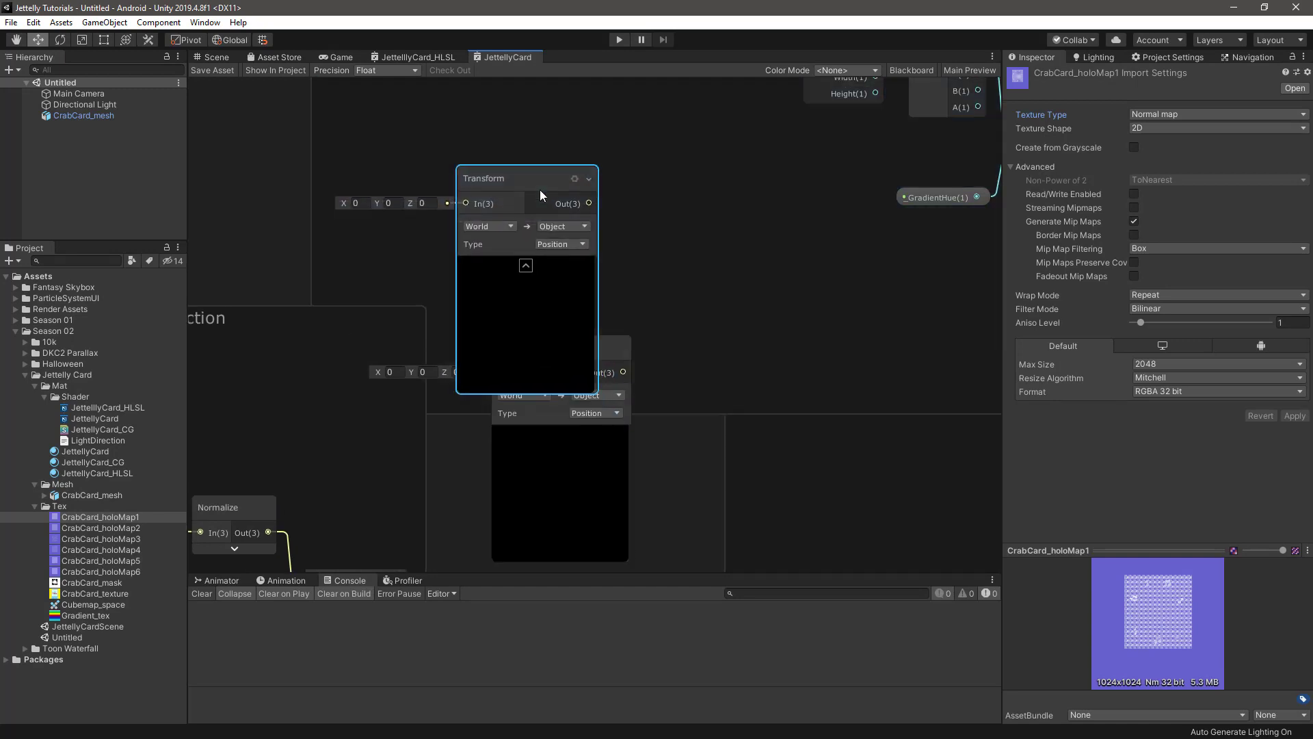
left_click(531, 271)
mouse_move(554, 352)
left_mouse_down()
mouse_move(649, 235)
mouse_move(513, 303)
left_mouse_up()
left_click(654, 322)
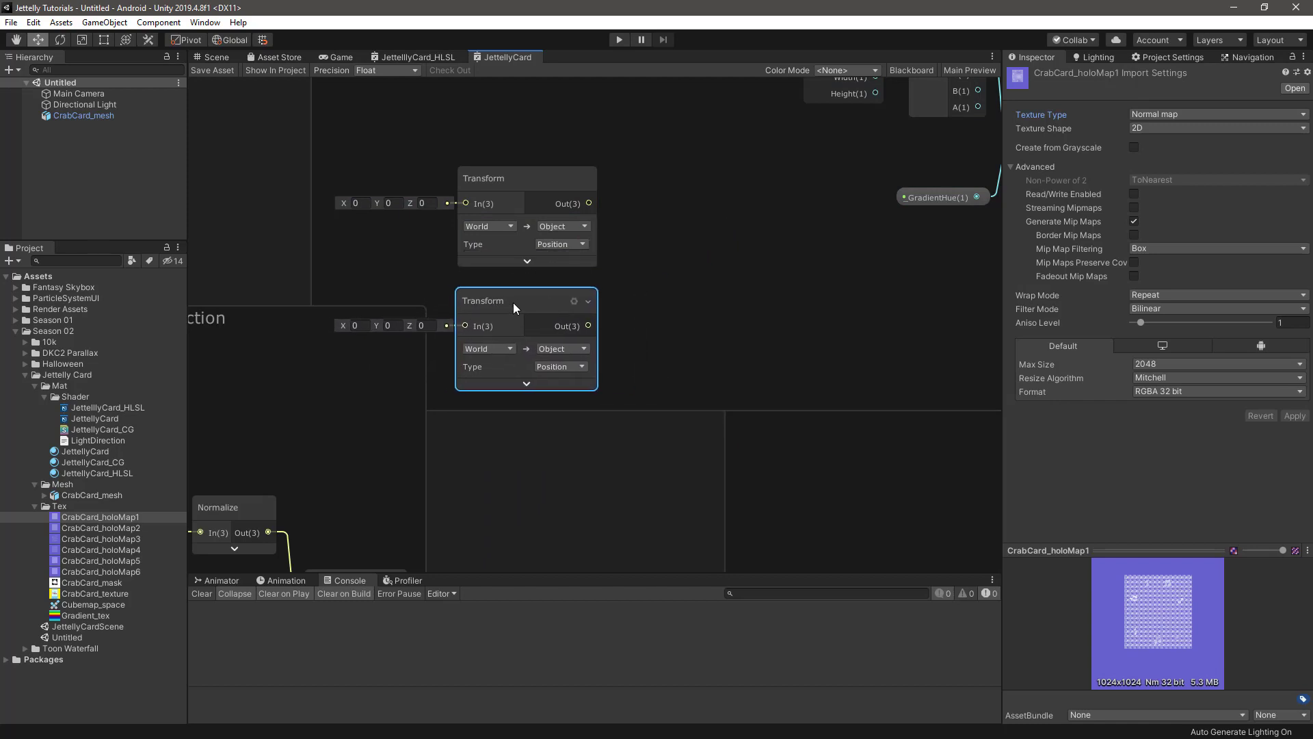
- Feed Normalize into the upper Transform and Reflection into the lower Transform
left_click(404, 396)
middle_click_drag(404, 396, 581, 302)
scroll(446, 232, "down", 2)
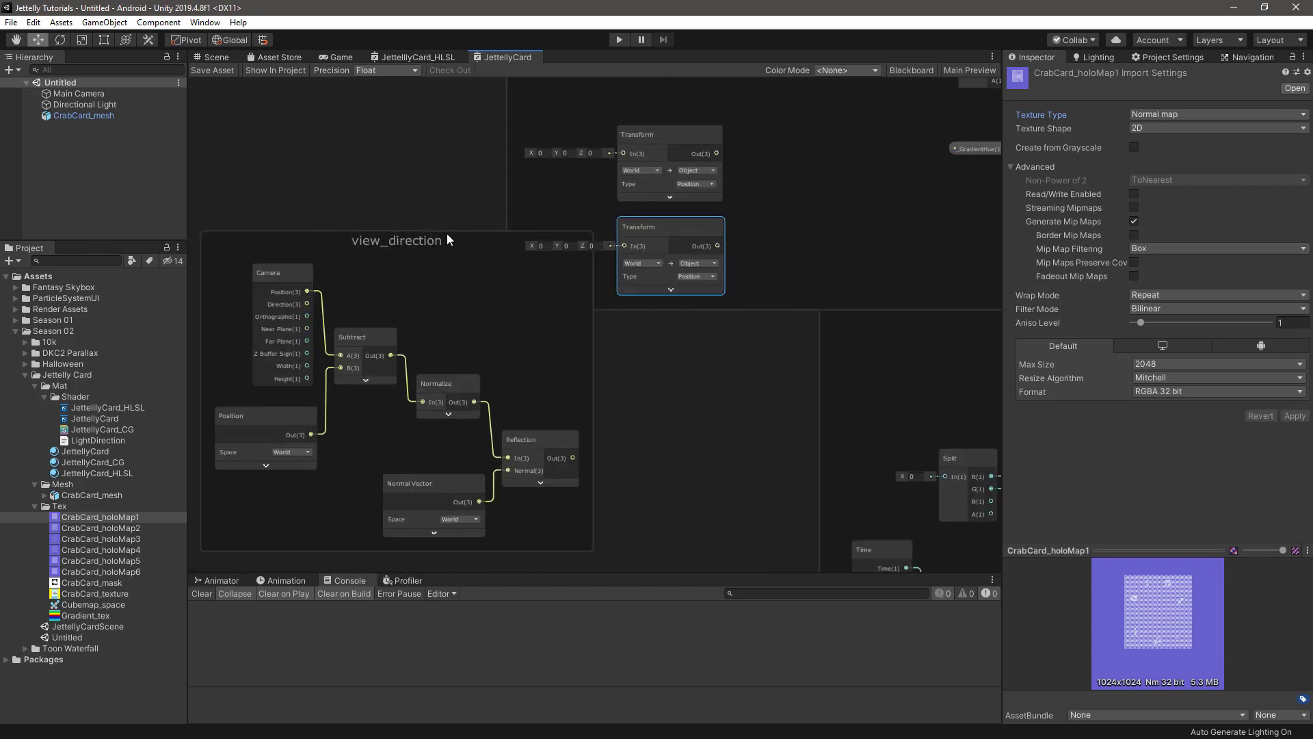
left_click_drag(347, 281, 327, 276)
mouse_move(454, 311)
middle_mouse_down()
mouse_move(465, 290)
mouse_move(519, 330)
middle_mouse_up()
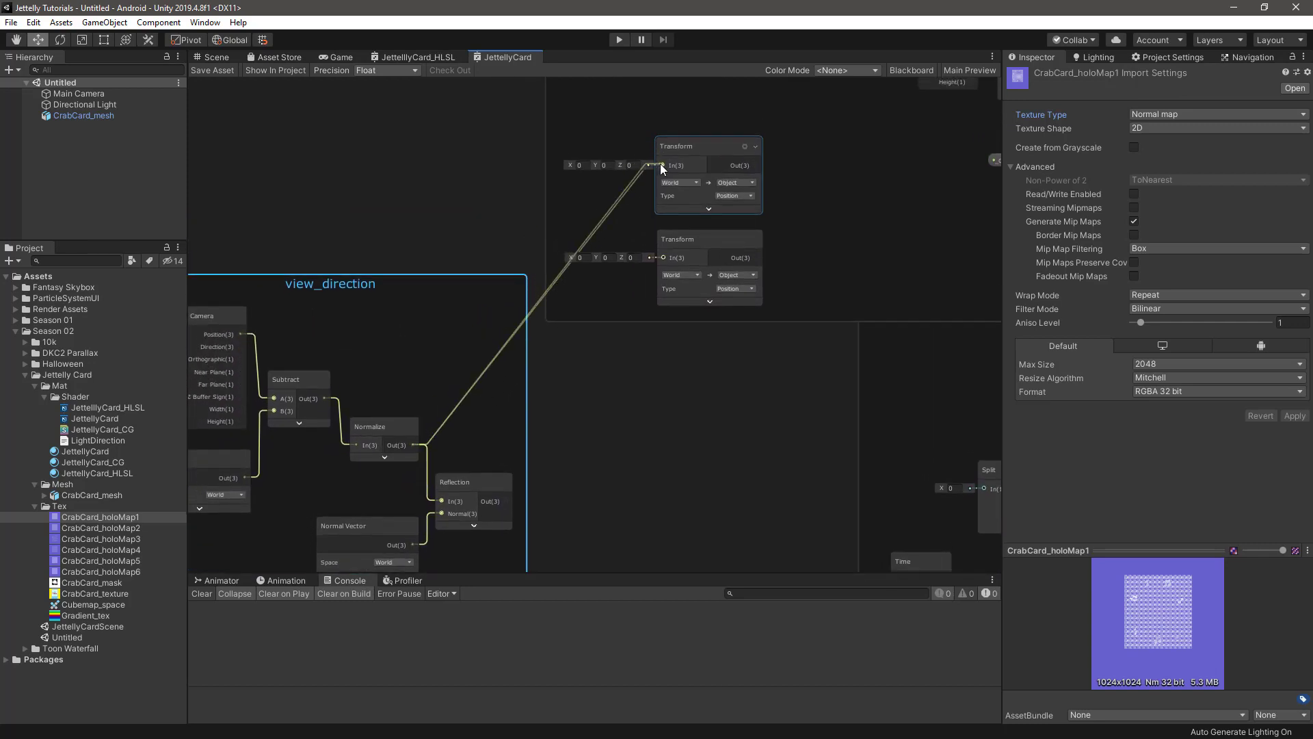
left_click_drag(495, 320, 661, 165)
left_click_drag(506, 500, 662, 257)
middle_click_drag(775, 385, 630, 371)
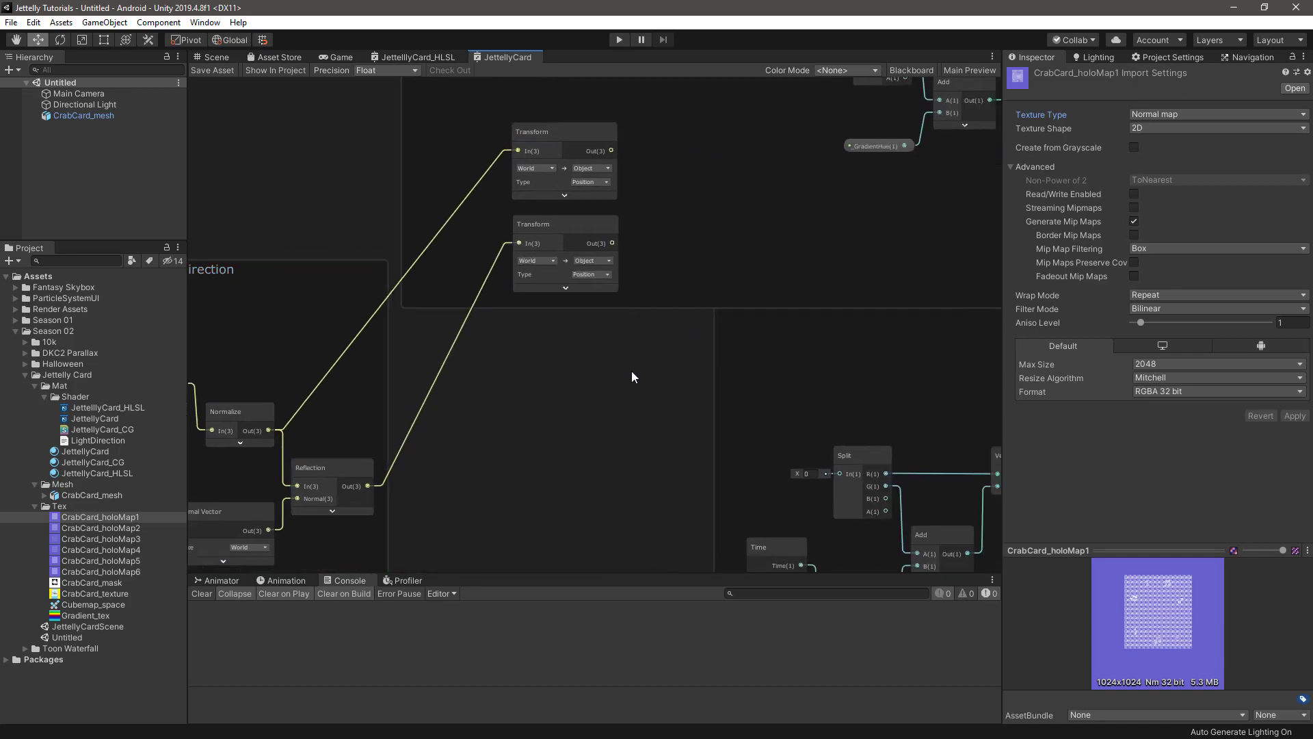
- Add a Multiply node that multiplies the two Transform outputs
key("space")
type("multiply")
key("Return")
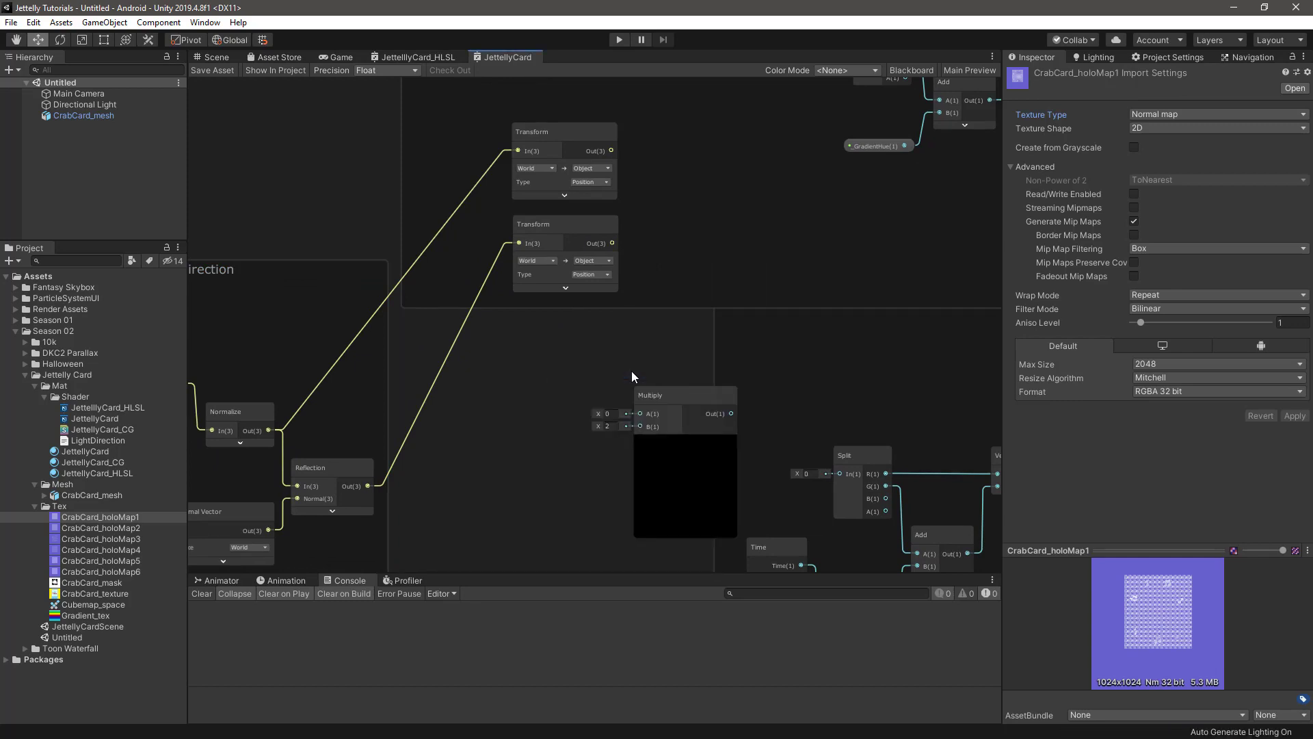
left_click_drag(676, 400, 700, 187)
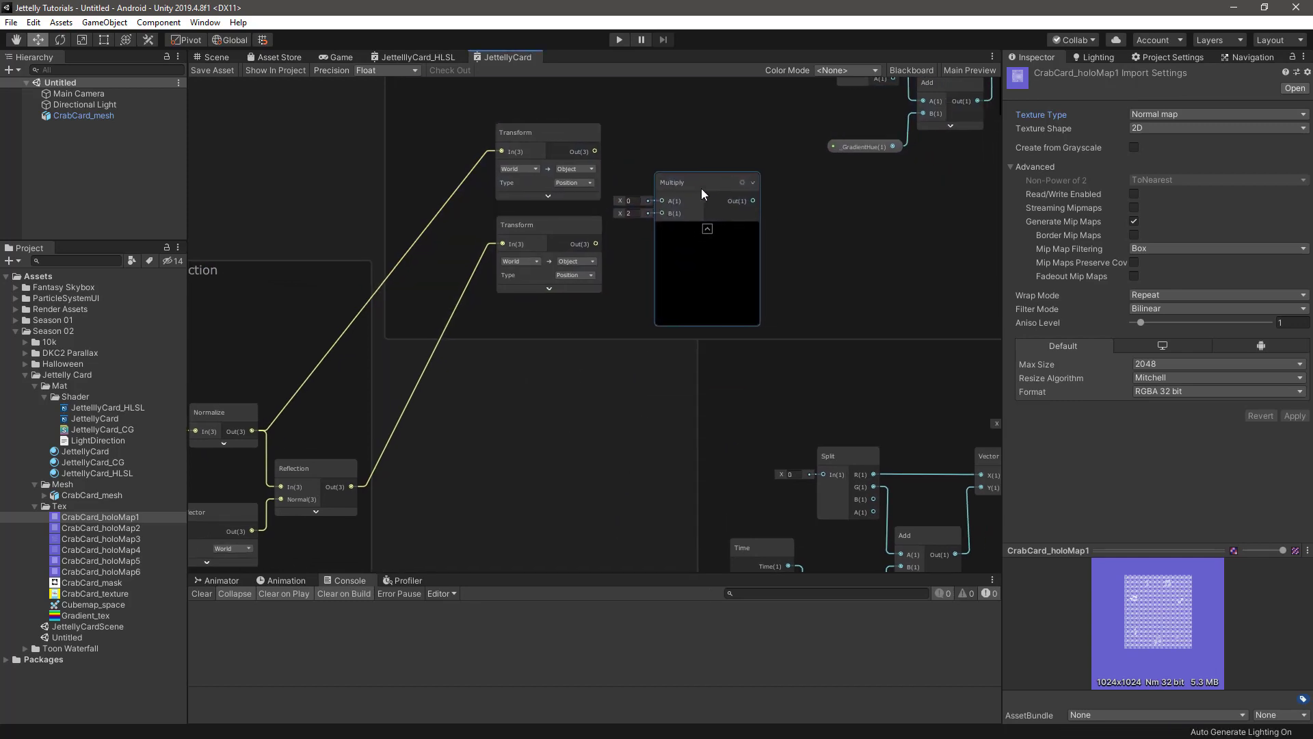
left_click_drag(580, 138, 641, 202)
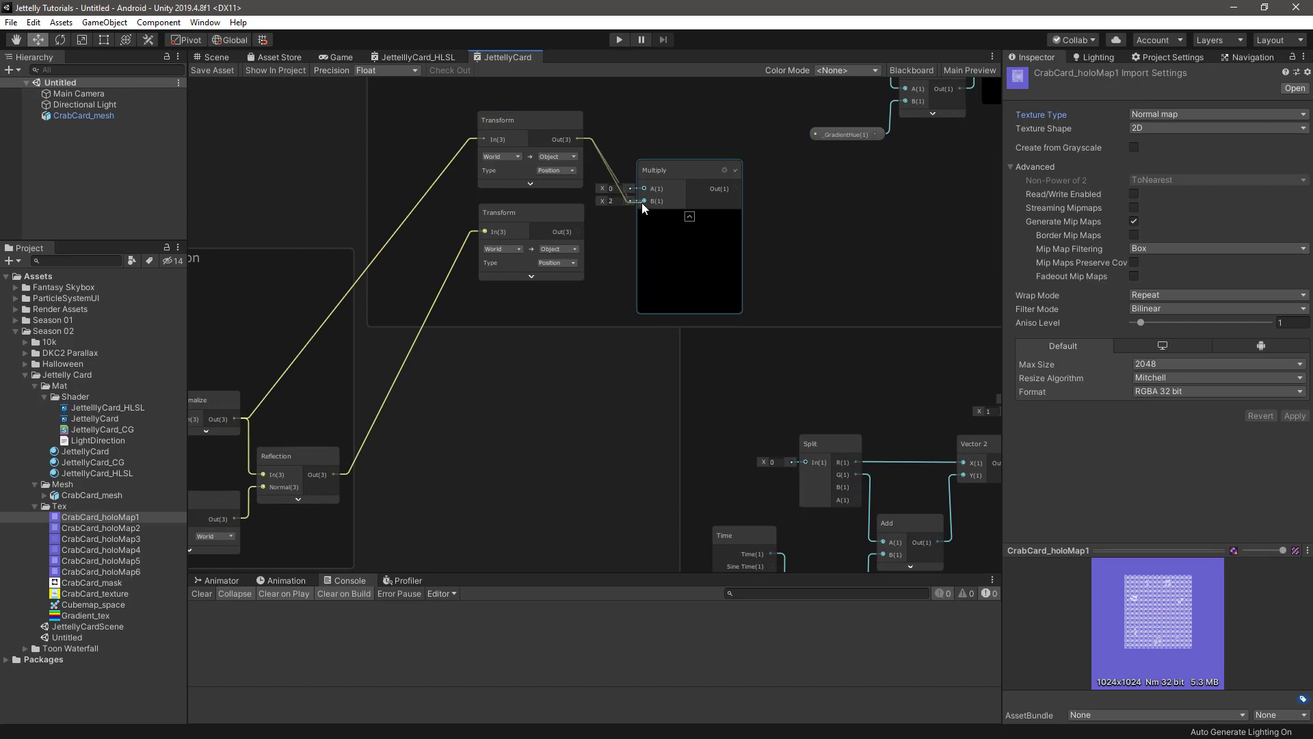
left_click(583, 262)
left_click_drag(580, 231, 644, 188)
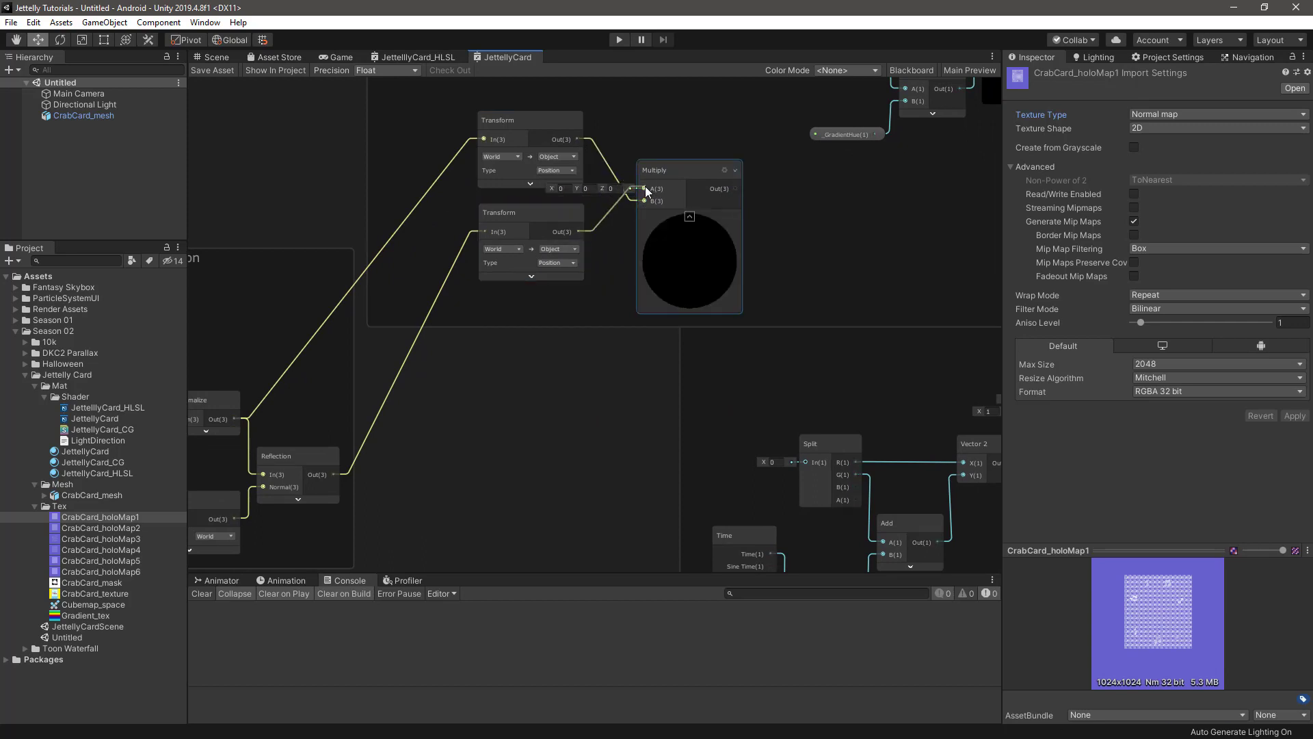
middle_click_drag(747, 216, 697, 305)
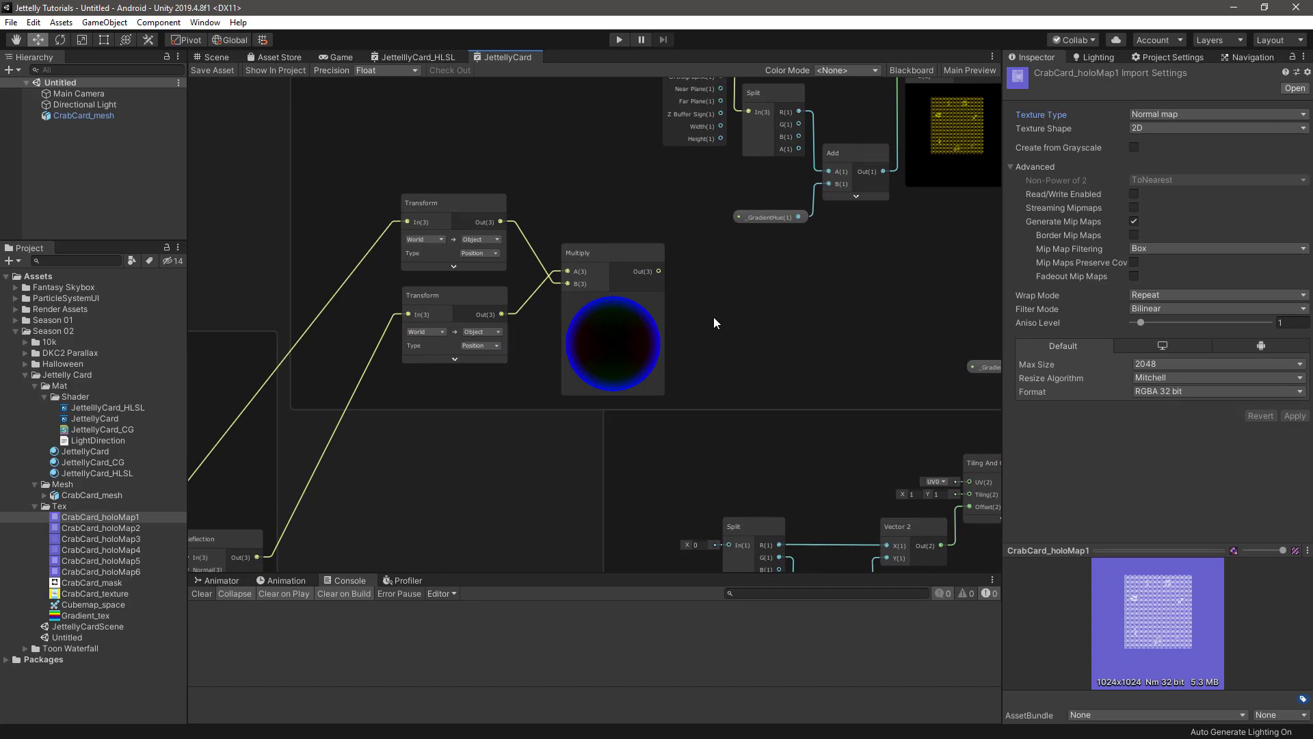
- Add a third Transform set from World to Object, placed below Multiply
key("space")
type("transform")
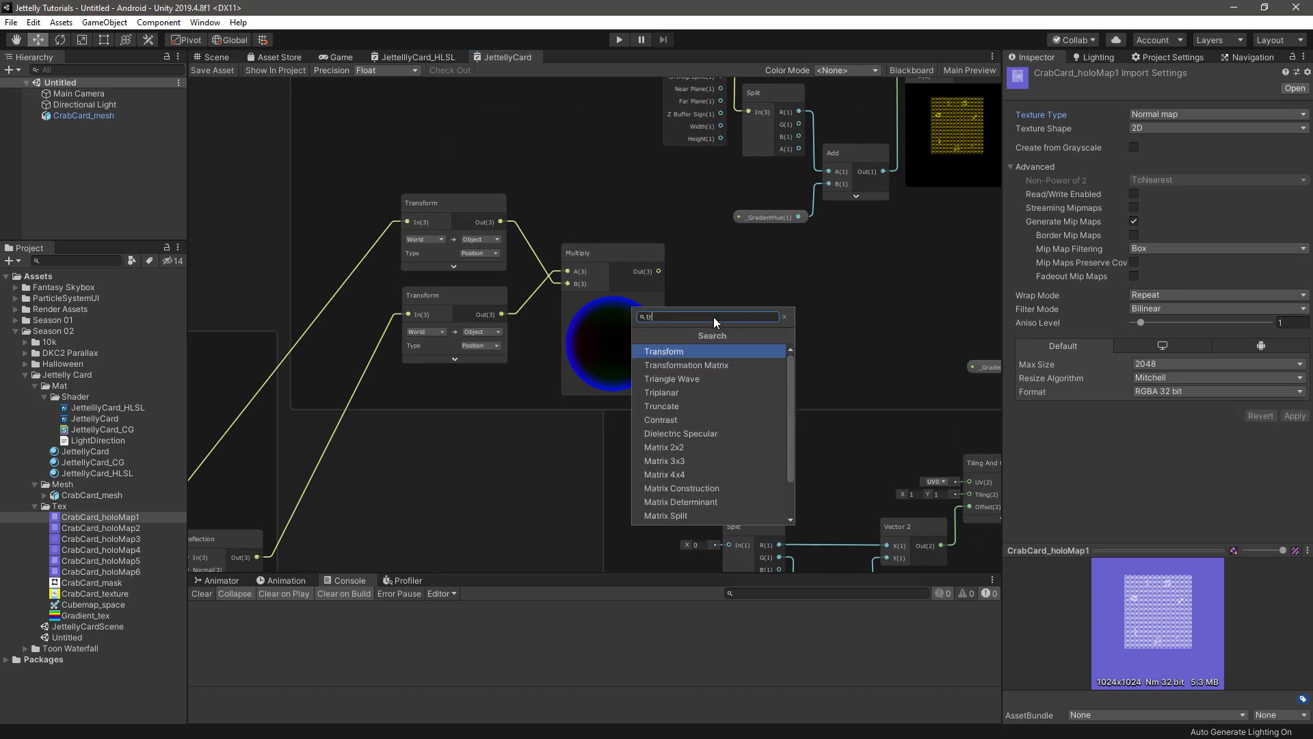
key("Return")
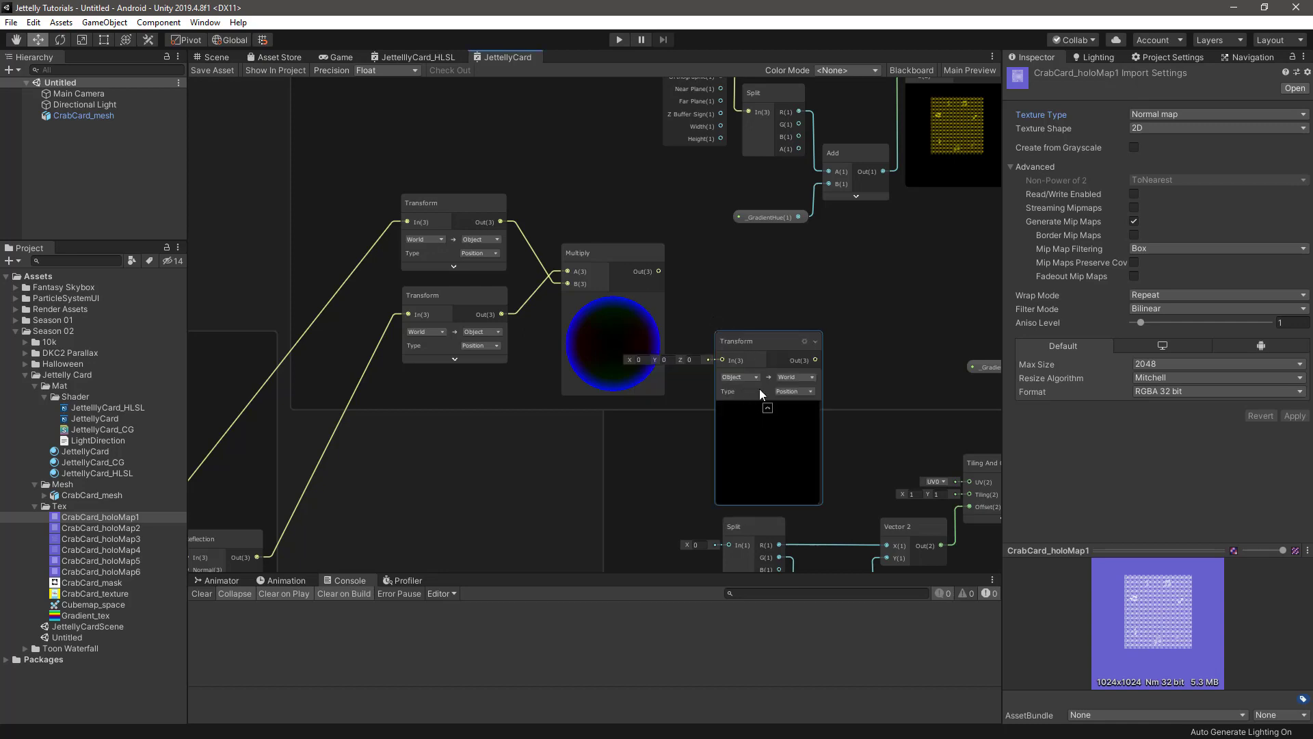
scroll(759, 388, "up", 2)
left_click(730, 374)
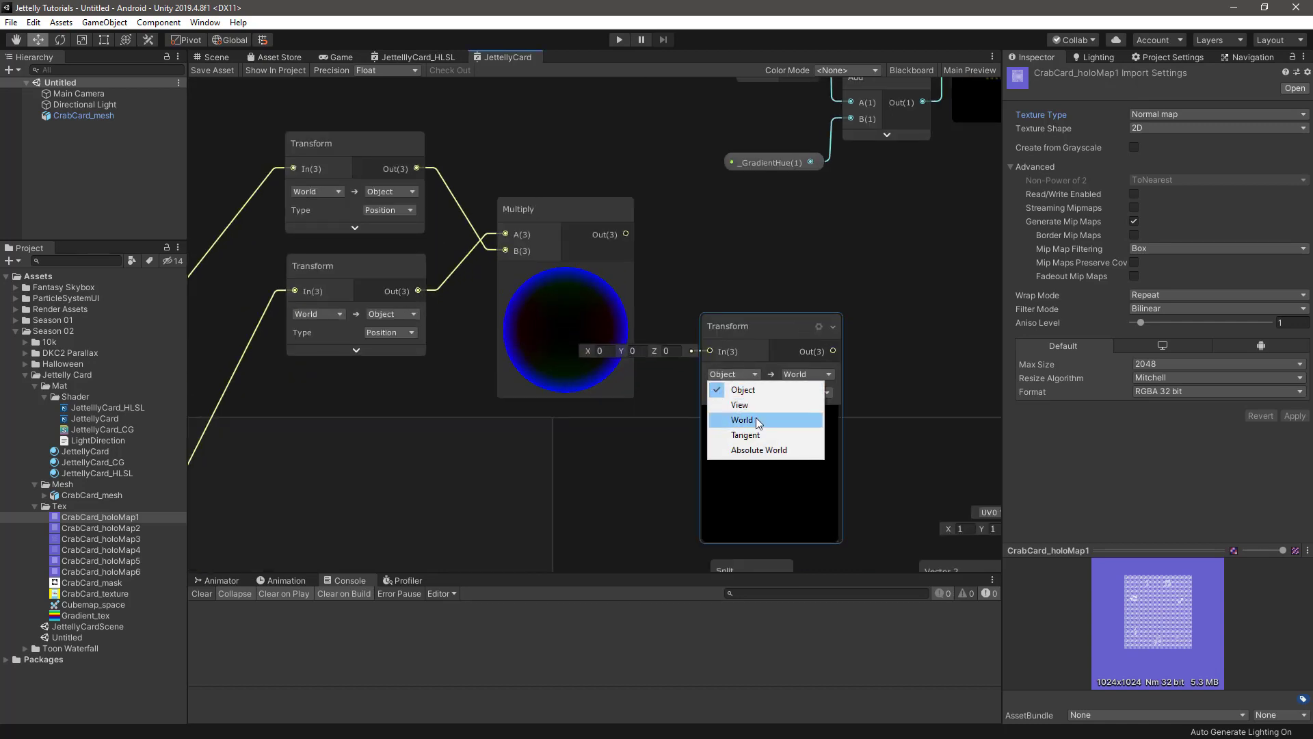
left_click(757, 417)
left_click(816, 389)
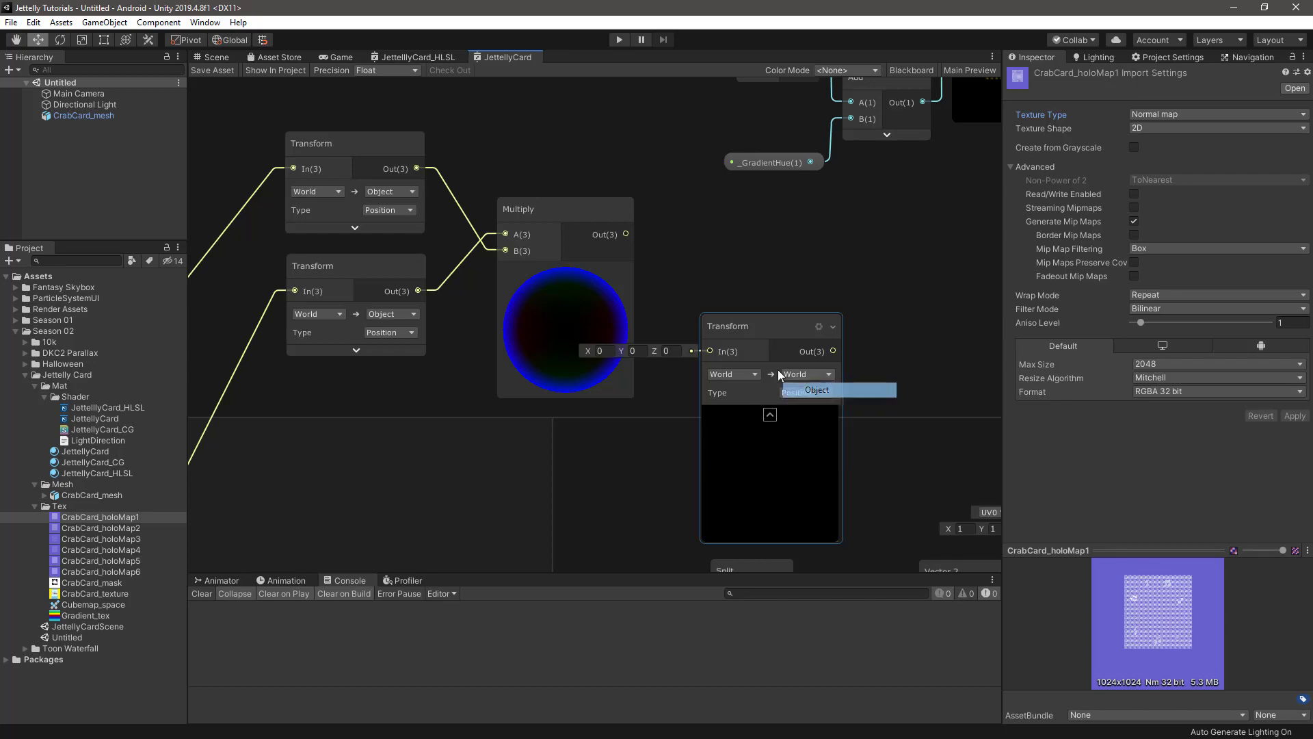
mouse_move(771, 330)
left_mouse_down()
mouse_move(763, 264)
mouse_move(548, 438)
left_mouse_up()
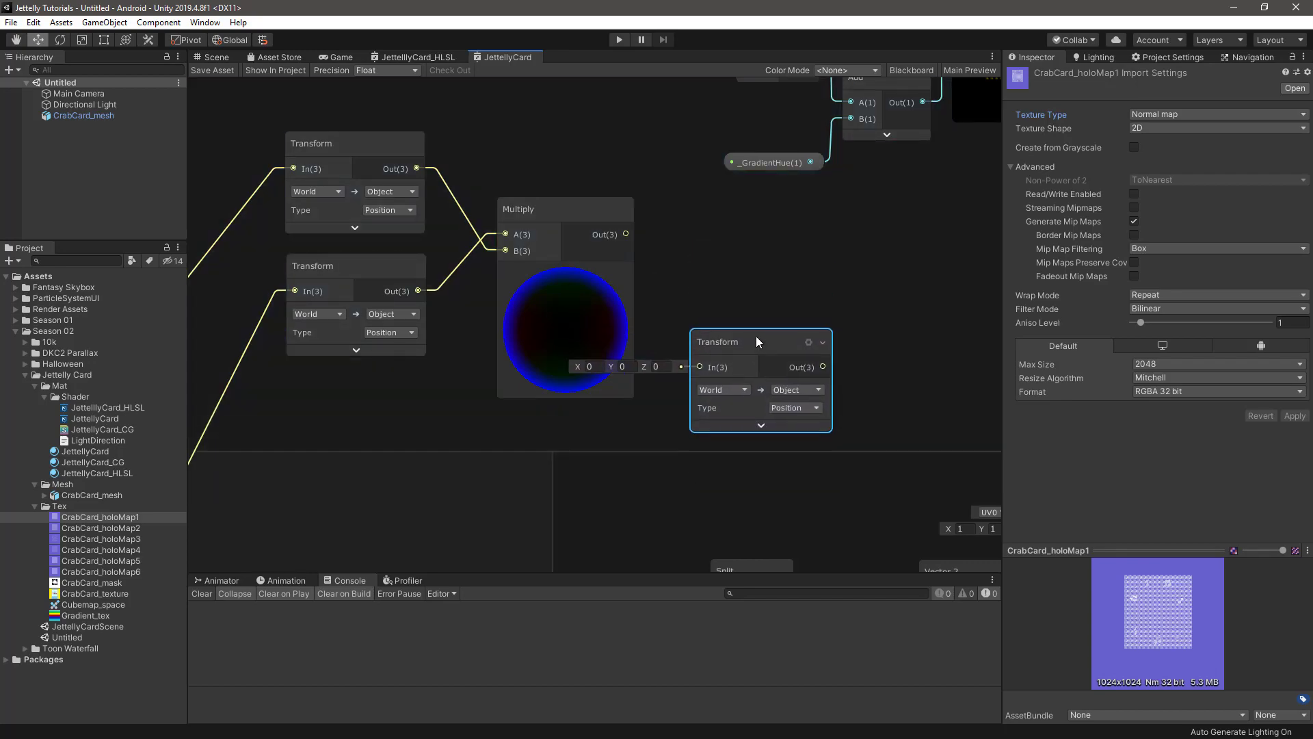
middle_click_drag(549, 438, 593, 176)
scroll(593, 177, "down", 3)
scroll(593, 177, "down", 2)
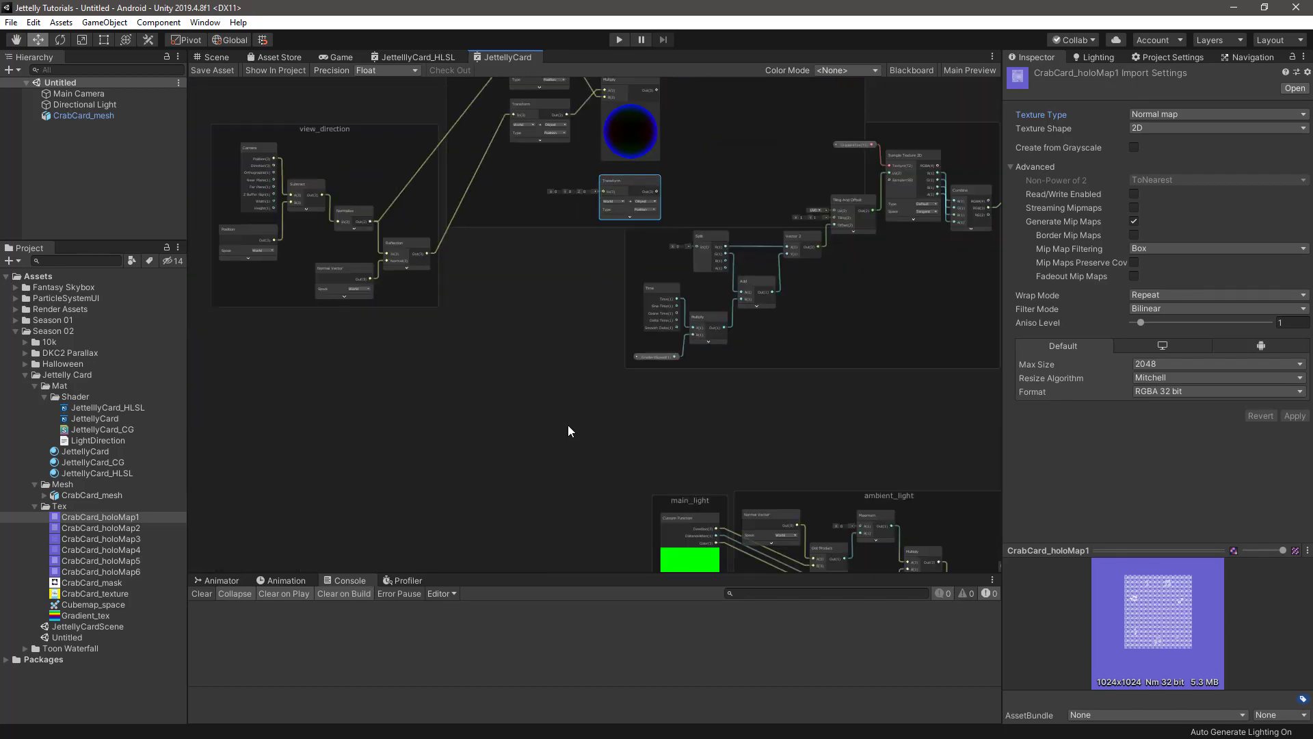
- Bring the main_light group closer and wire its Direction into the new Transform
middle_click_drag(568, 425, 559, 356)
left_click_drag(678, 440, 444, 294)
middle_click_drag(501, 253, 534, 359)
scroll(535, 359, "up", 3)
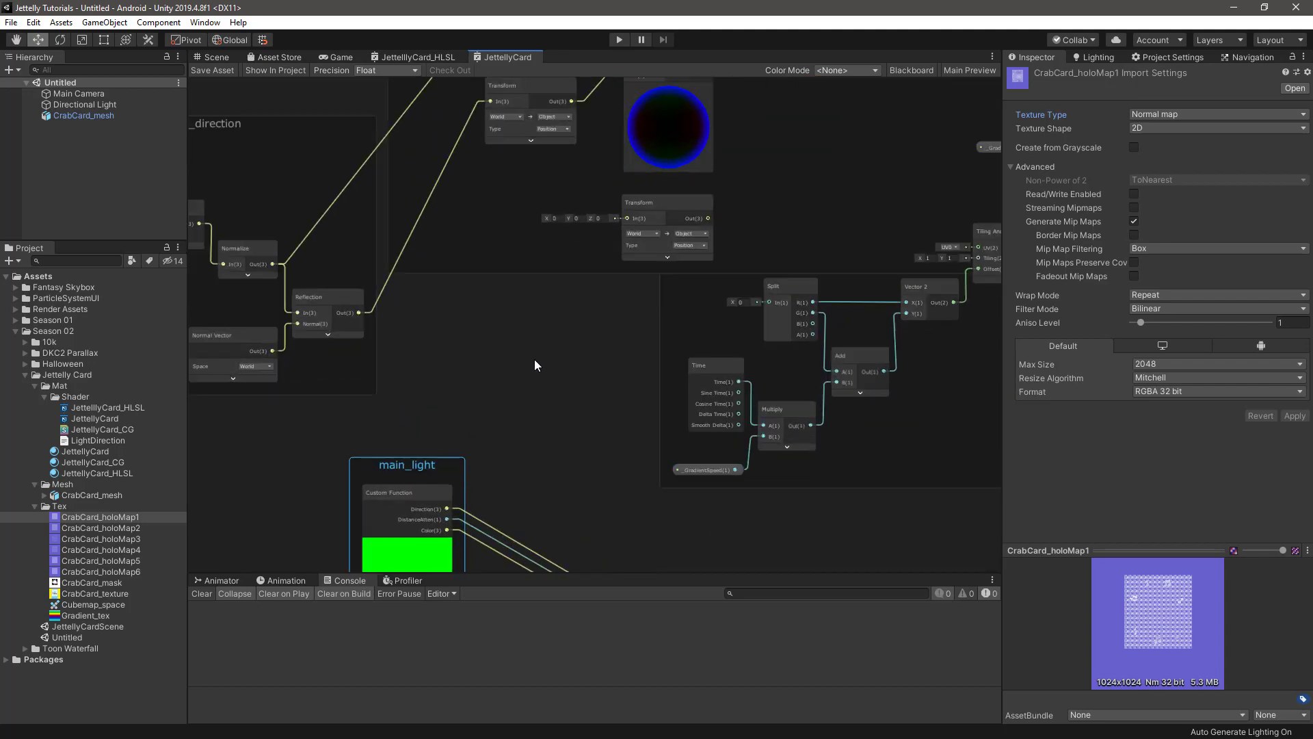
left_click_drag(484, 472, 627, 214)
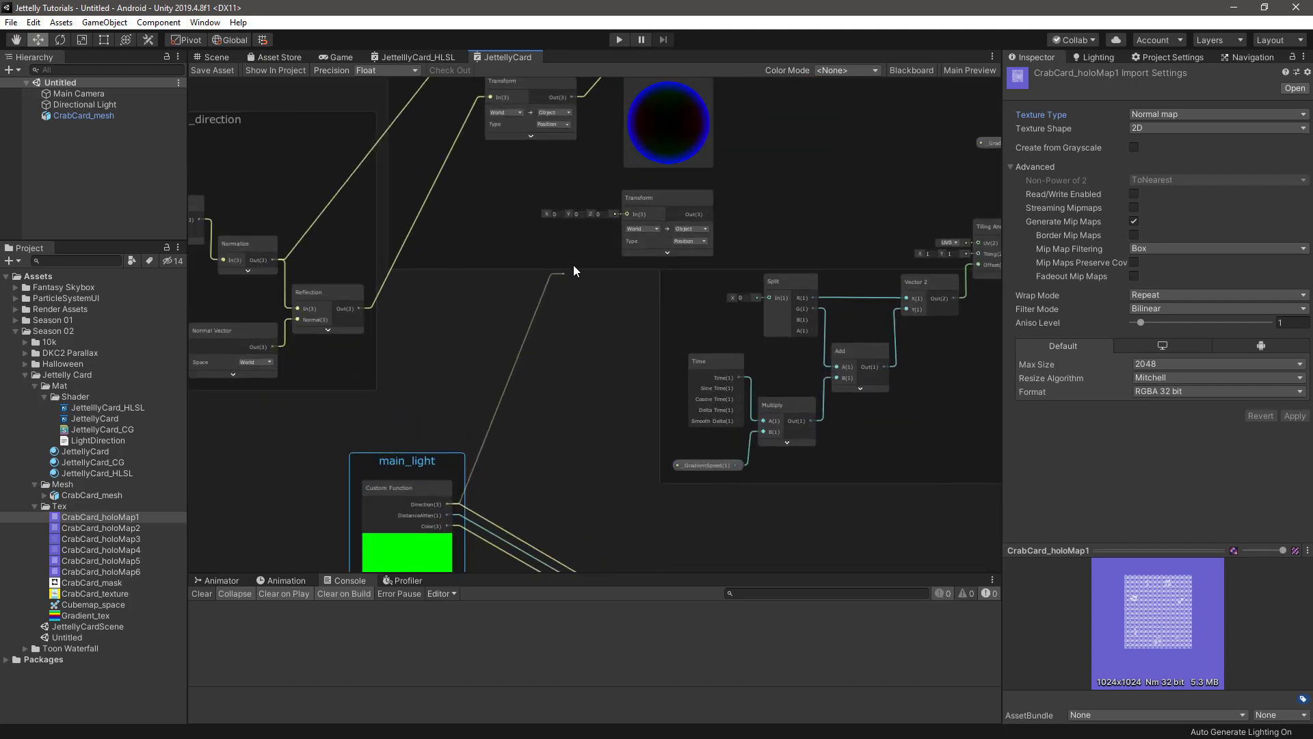
middle_click_drag(755, 181, 642, 418)
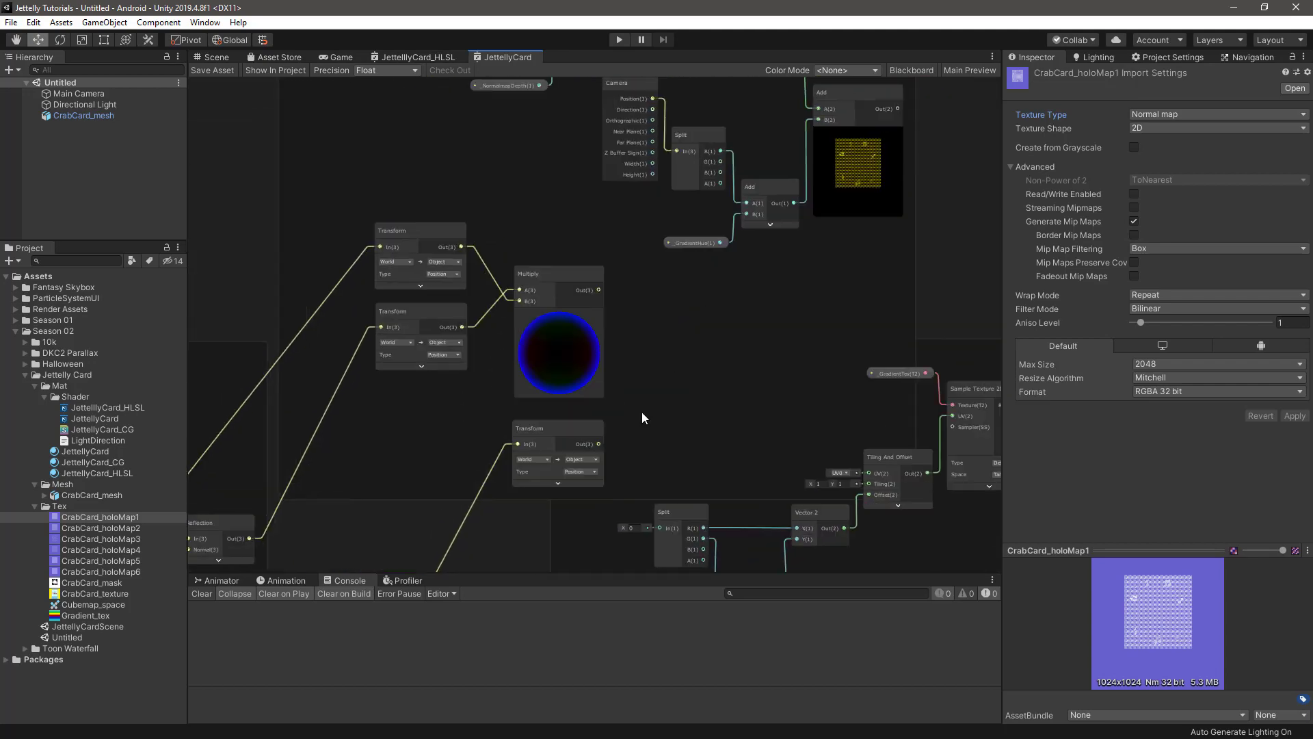
left_click(559, 314)
mouse_move(545, 422)
left_mouse_down()
mouse_move(548, 358)
mouse_move(523, 368)
left_mouse_up()
scroll(598, 359, "up", 2)
left_click(599, 359)
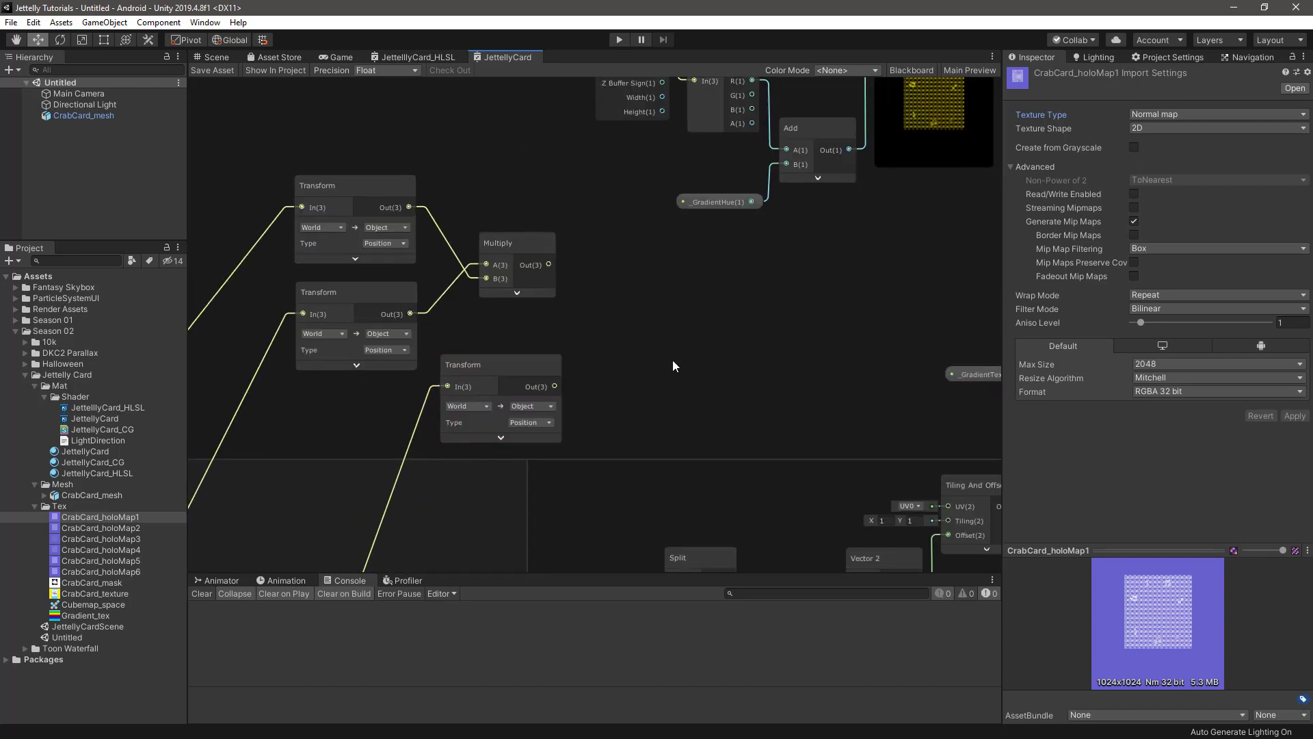
- Add an Add node summing the Multiply output (A) and the new Transform output (B)
key("space")
type("add")
left_click(669, 385)
scroll(669, 384, "up", 1)
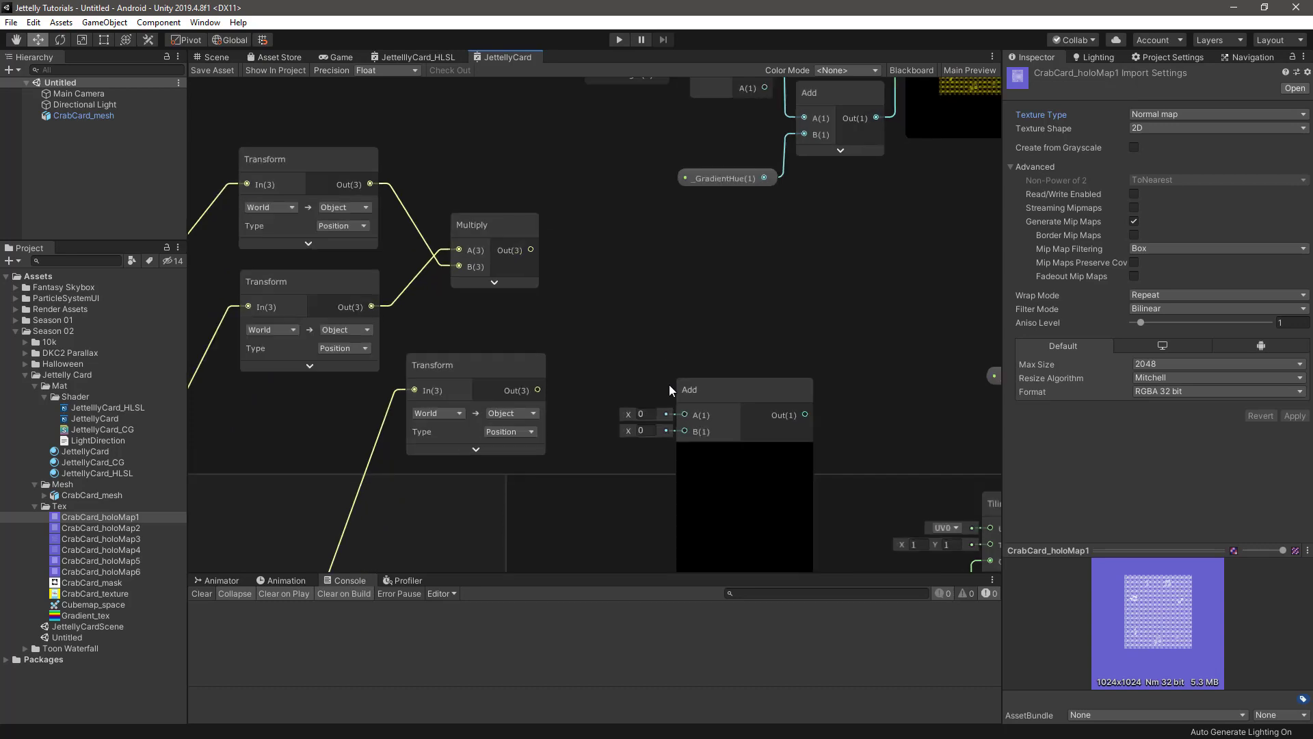
mouse_move(531, 250)
left_mouse_down()
mouse_move(685, 415)
mouse_move(663, 254)
left_mouse_up()
left_click_drag(538, 390, 636, 297)
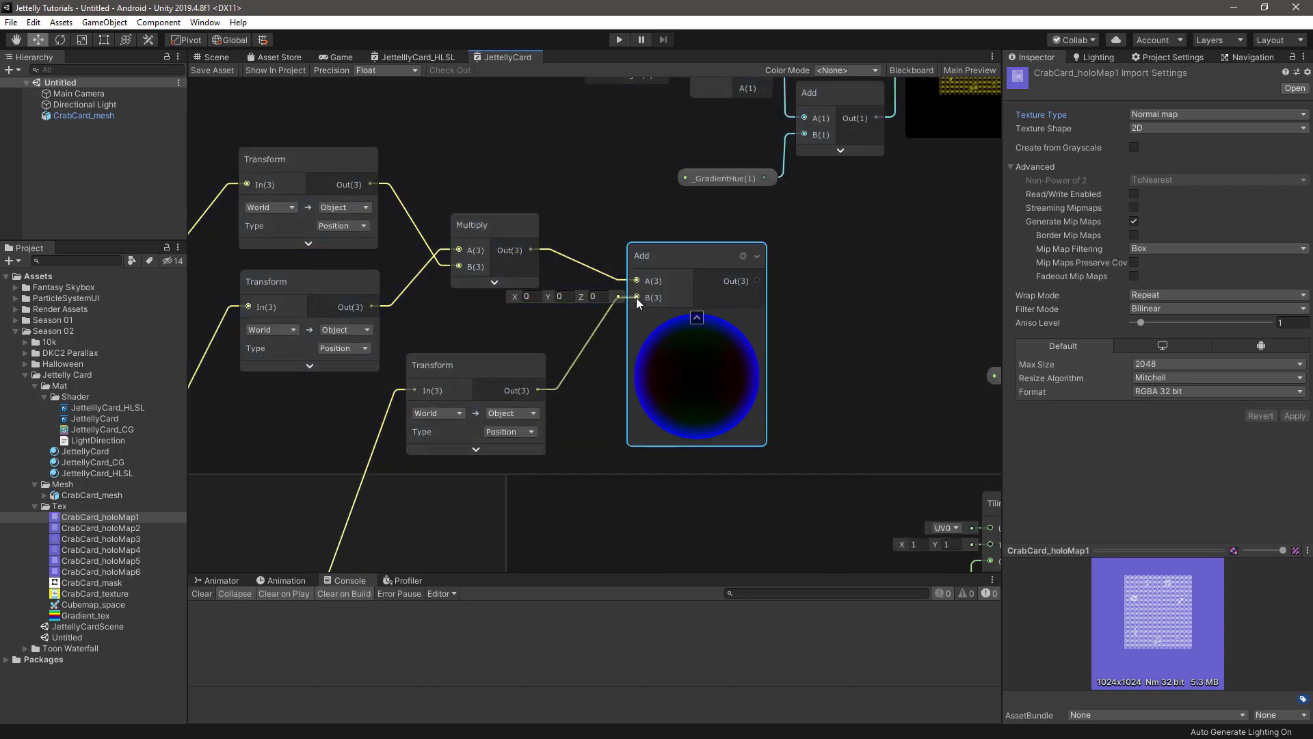
left_click_drag(703, 253, 638, 272)
scroll(637, 306, "down", 2)
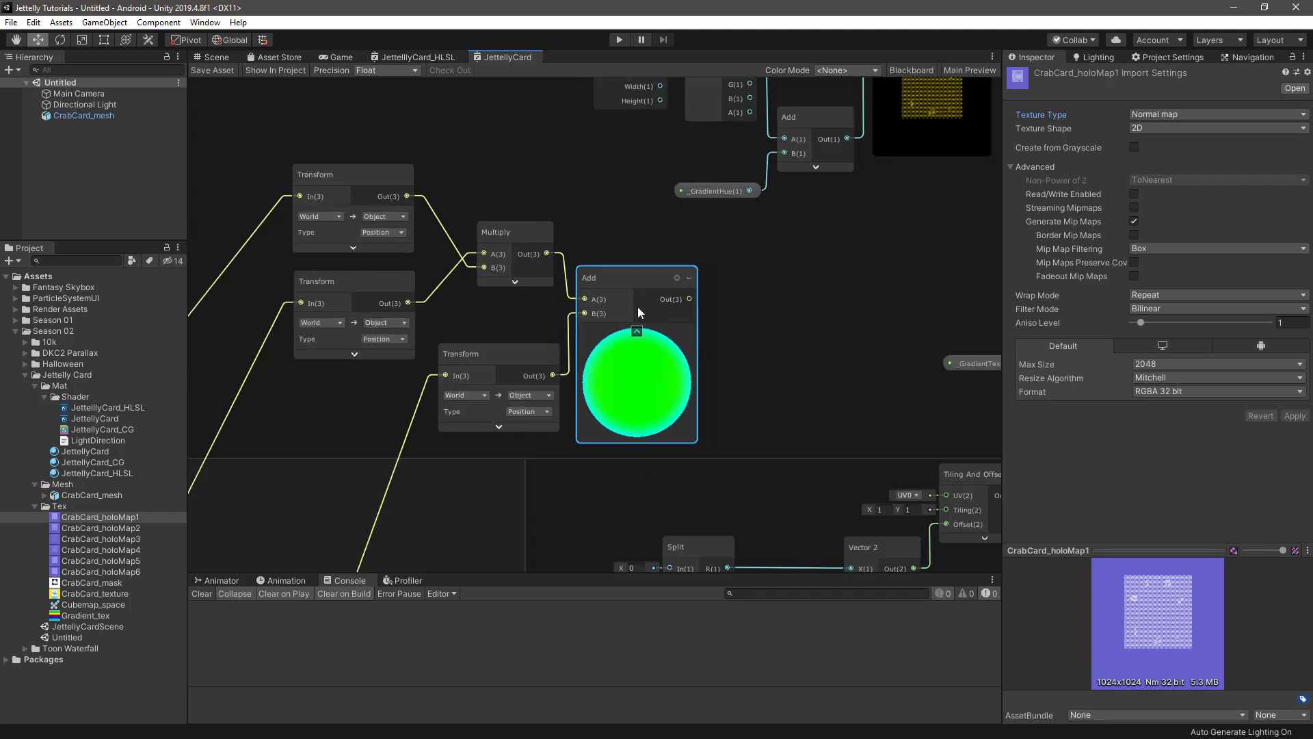
scroll(683, 294, "down", 3)
scroll(682, 294, "down", 3)
left_click(658, 114)
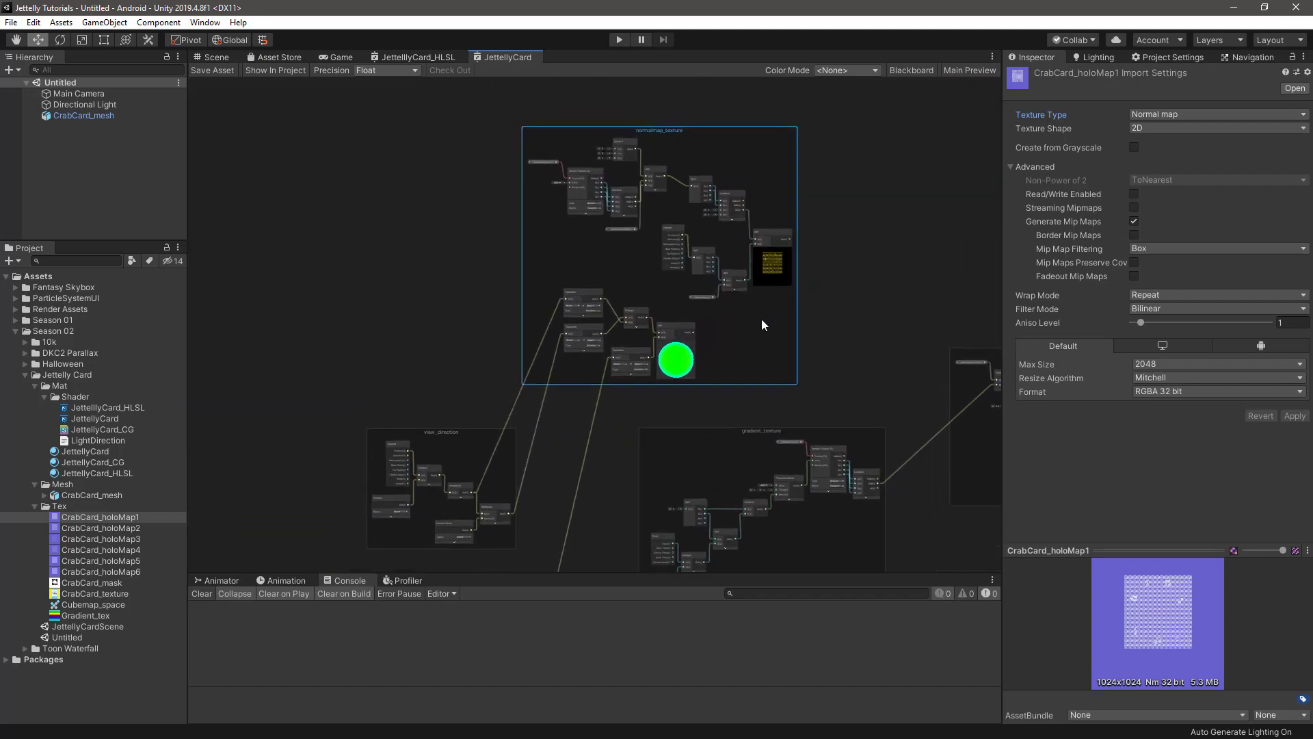
- Create an Add node that sums the upper normal-map Add (A) and the sphere Add (B), with previews collapsed
middle_click_drag(761, 319, 673, 253)
scroll(672, 253, "up", 4)
middle_click_drag(662, 389, 744, 400)
key("space")
type("add")
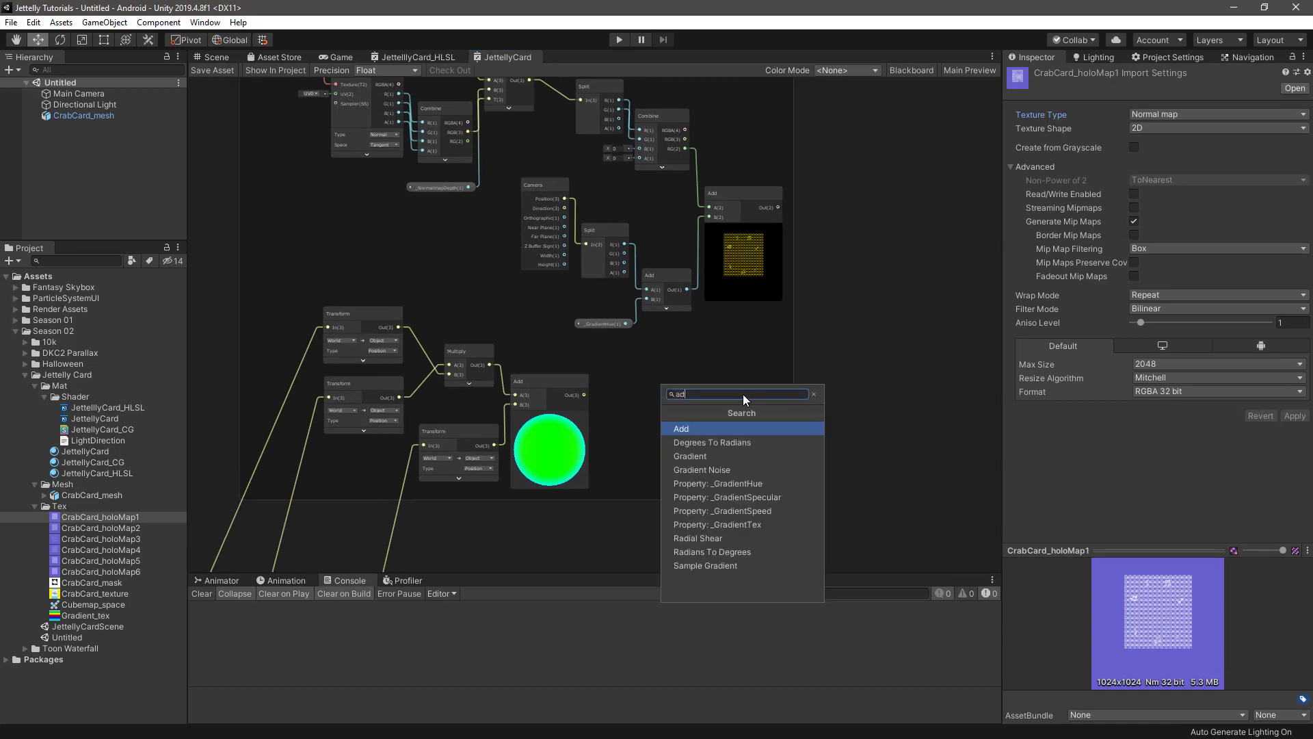
key("Return")
middle_click_drag(798, 388, 744, 393)
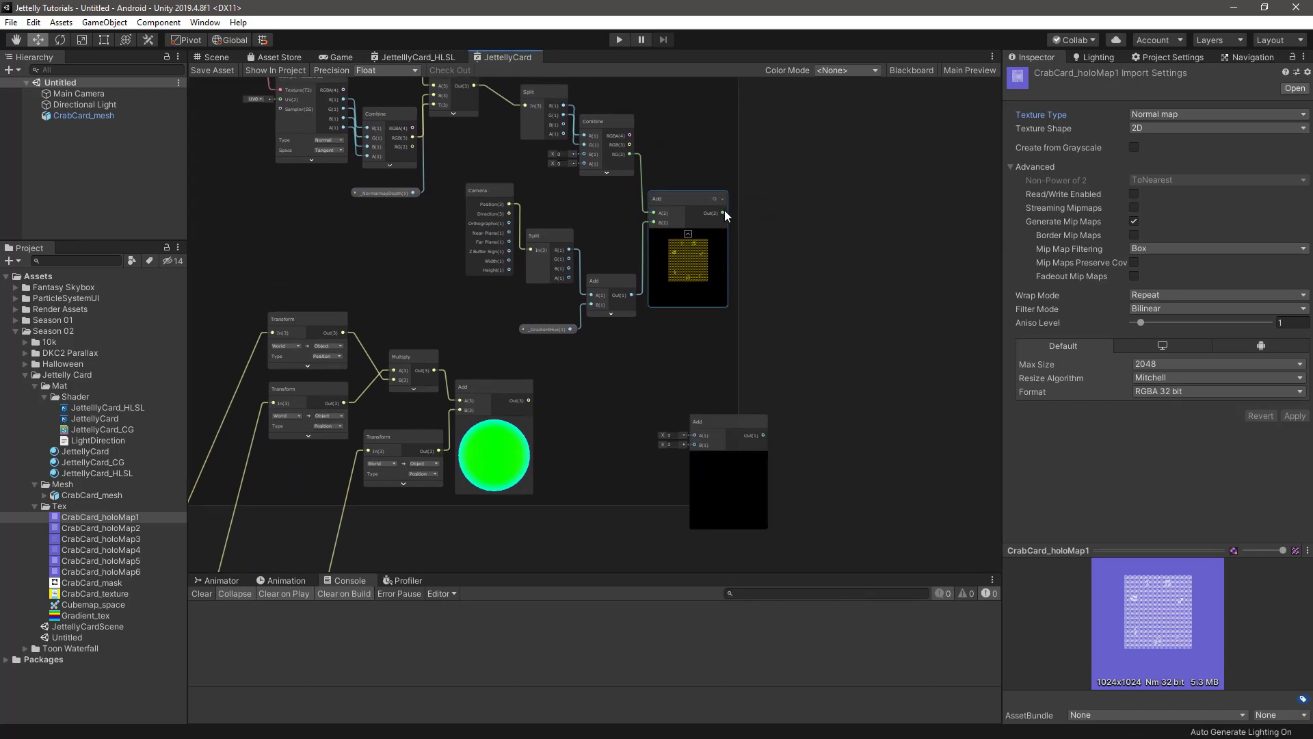
left_click_drag(691, 440, 694, 435)
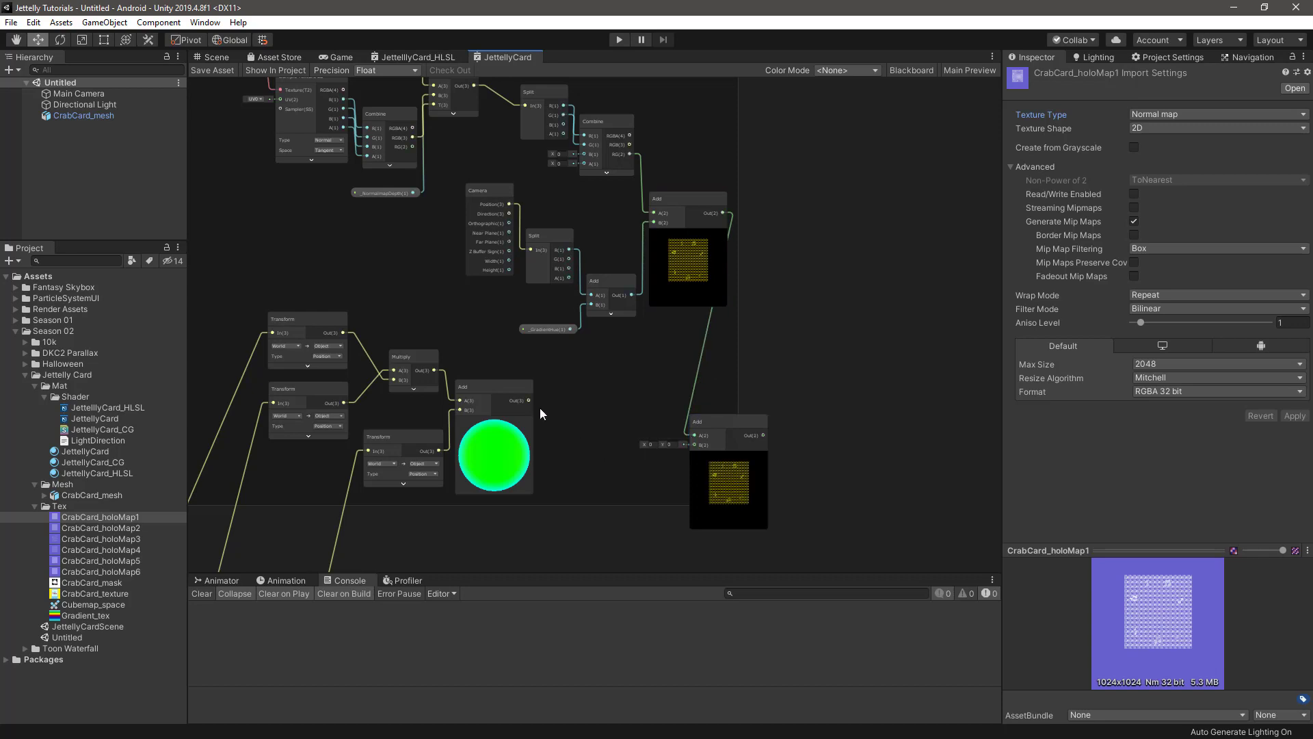
mouse_move(530, 400)
left_mouse_down()
mouse_move(692, 445)
mouse_move(776, 319)
left_mouse_up()
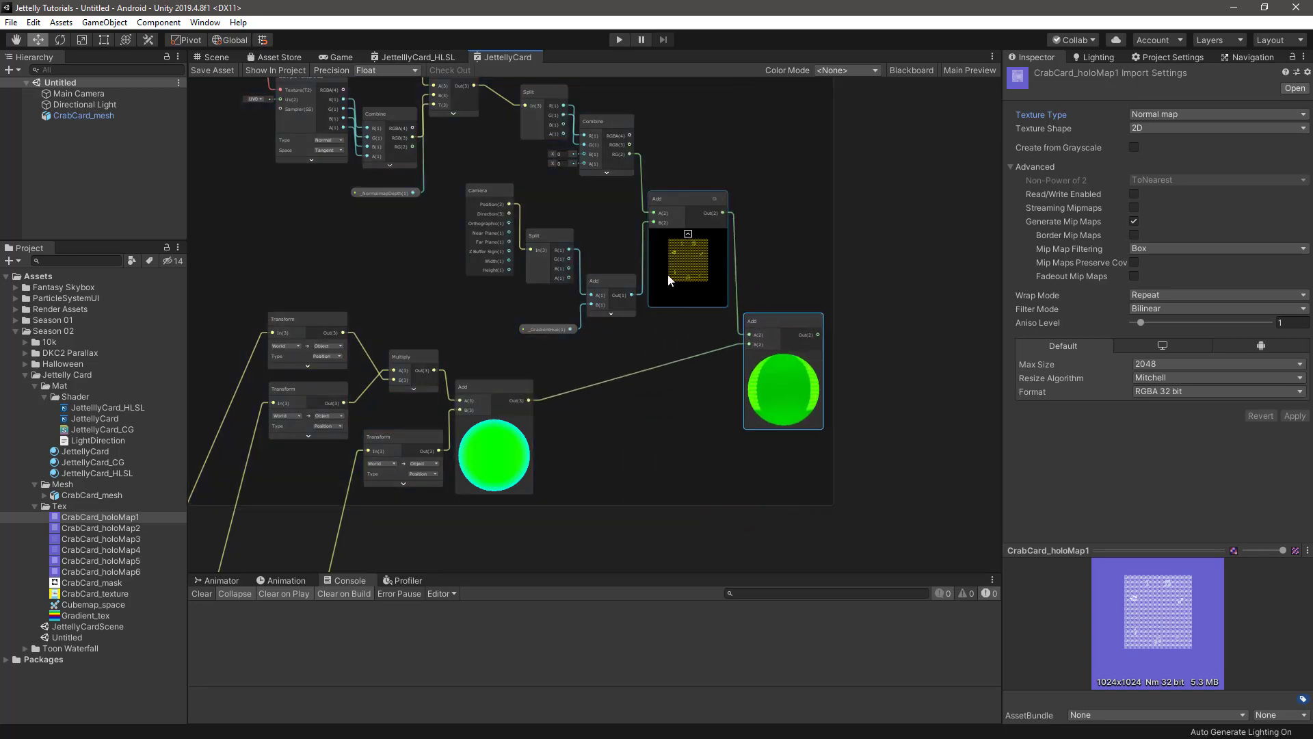
left_click(688, 234)
left_click(494, 419)
left_click_drag(770, 321, 741, 265)
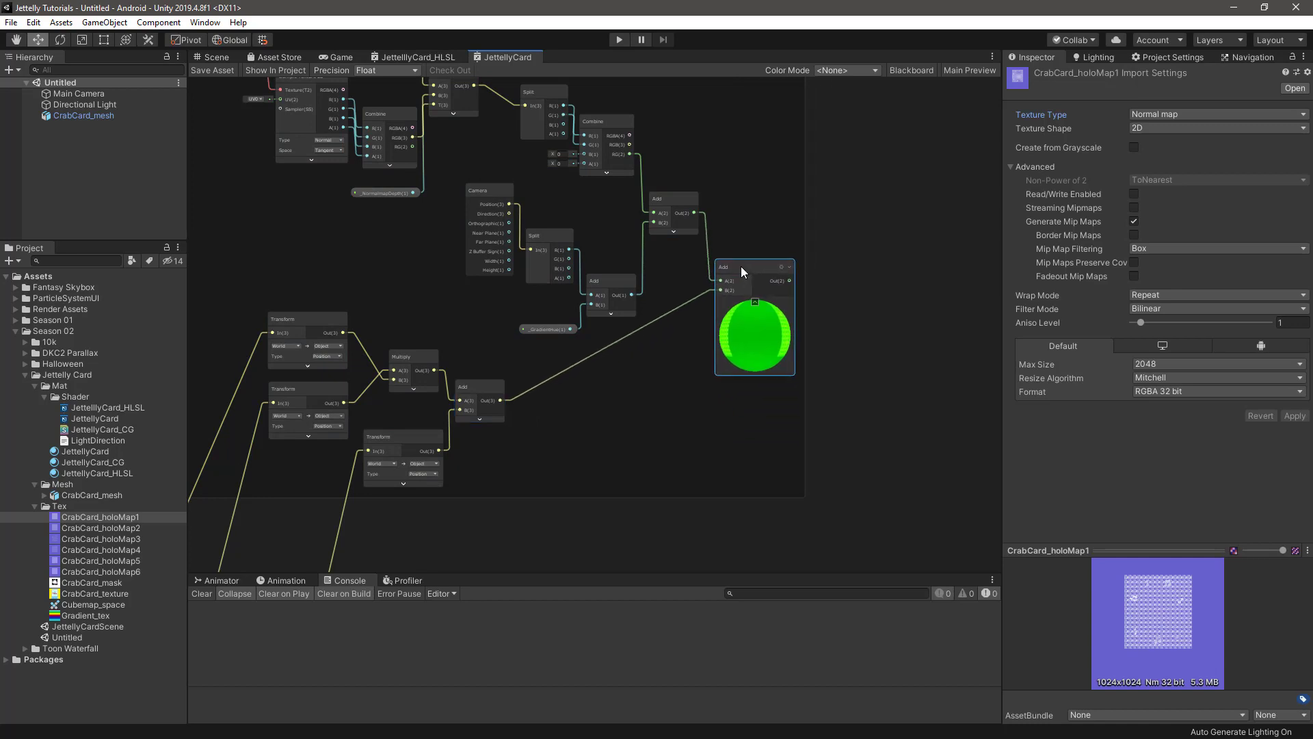
middle_click_drag(737, 265, 702, 319)
left_click(702, 318)
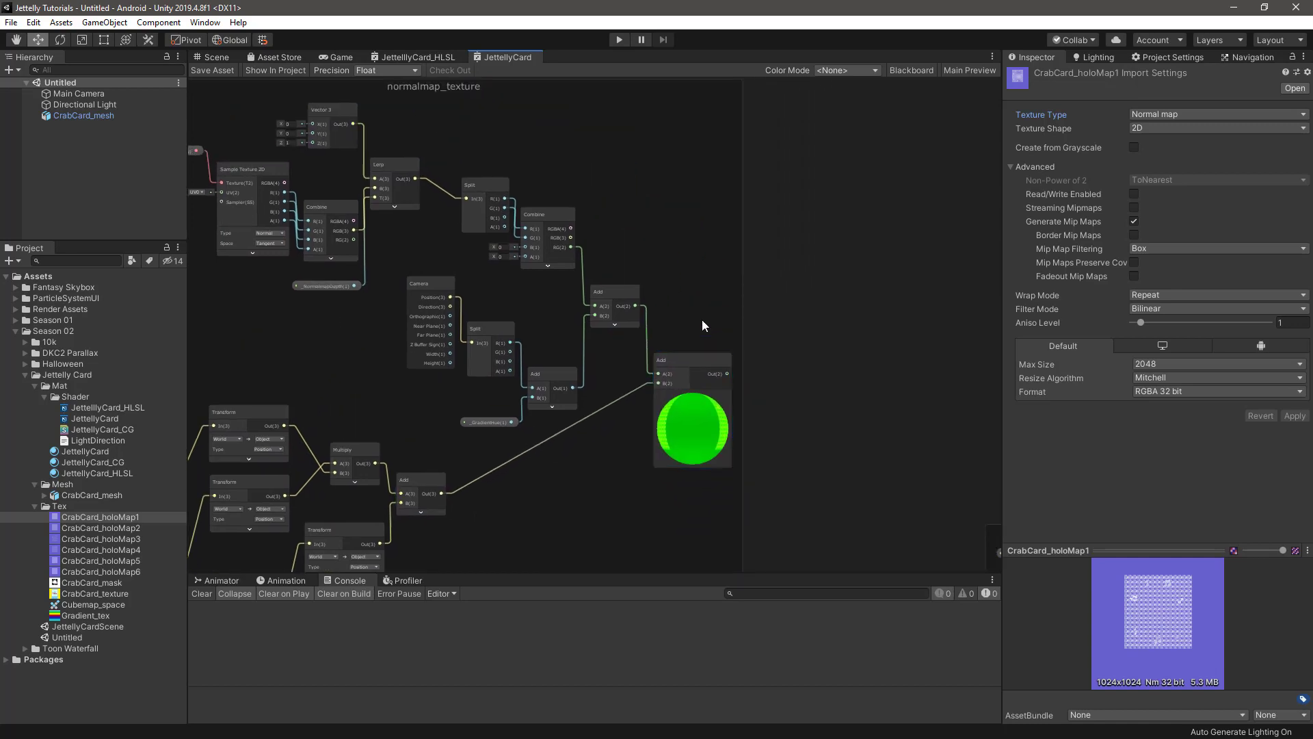
- Move the gradient_texture group closer and wire the new Add's output into its Split node's In
scroll(786, 383, "down", 1)
mouse_move(860, 409)
middle_mouse_down()
mouse_move(643, 323)
mouse_move(609, 334)
middle_mouse_up()
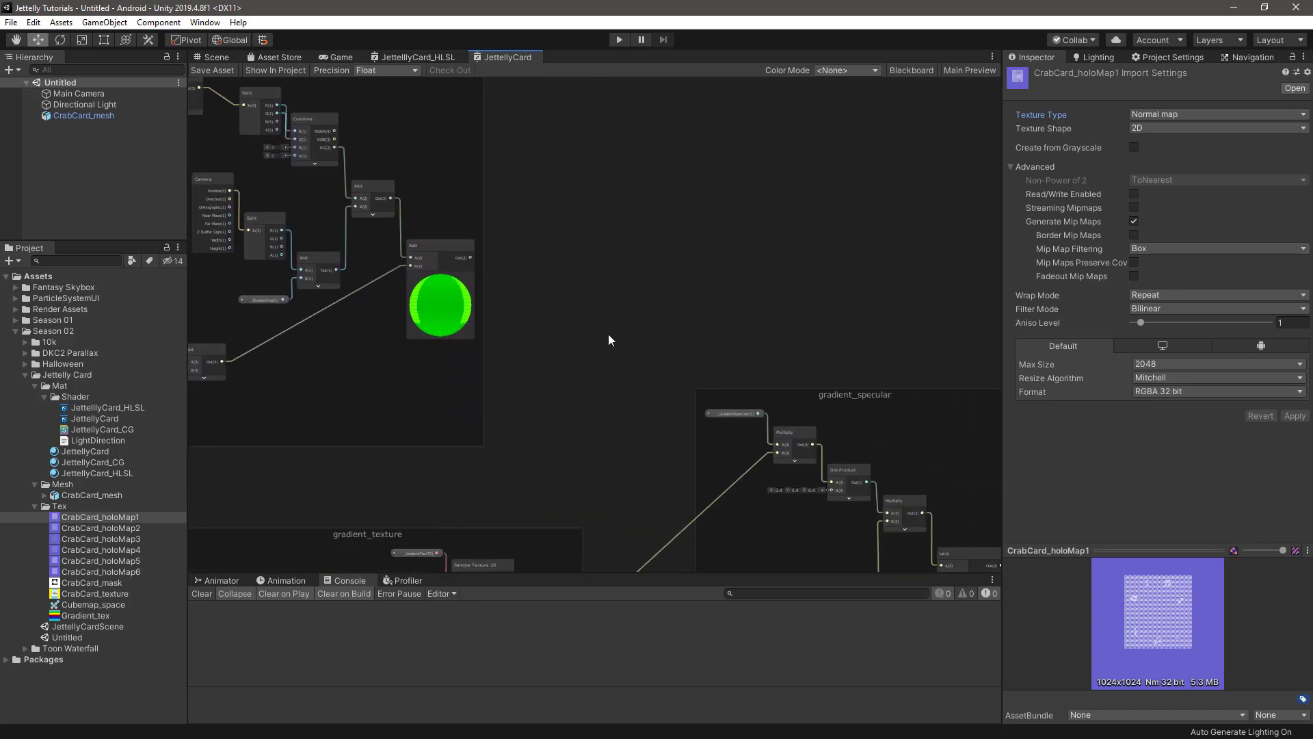
scroll(609, 333, "down", 2)
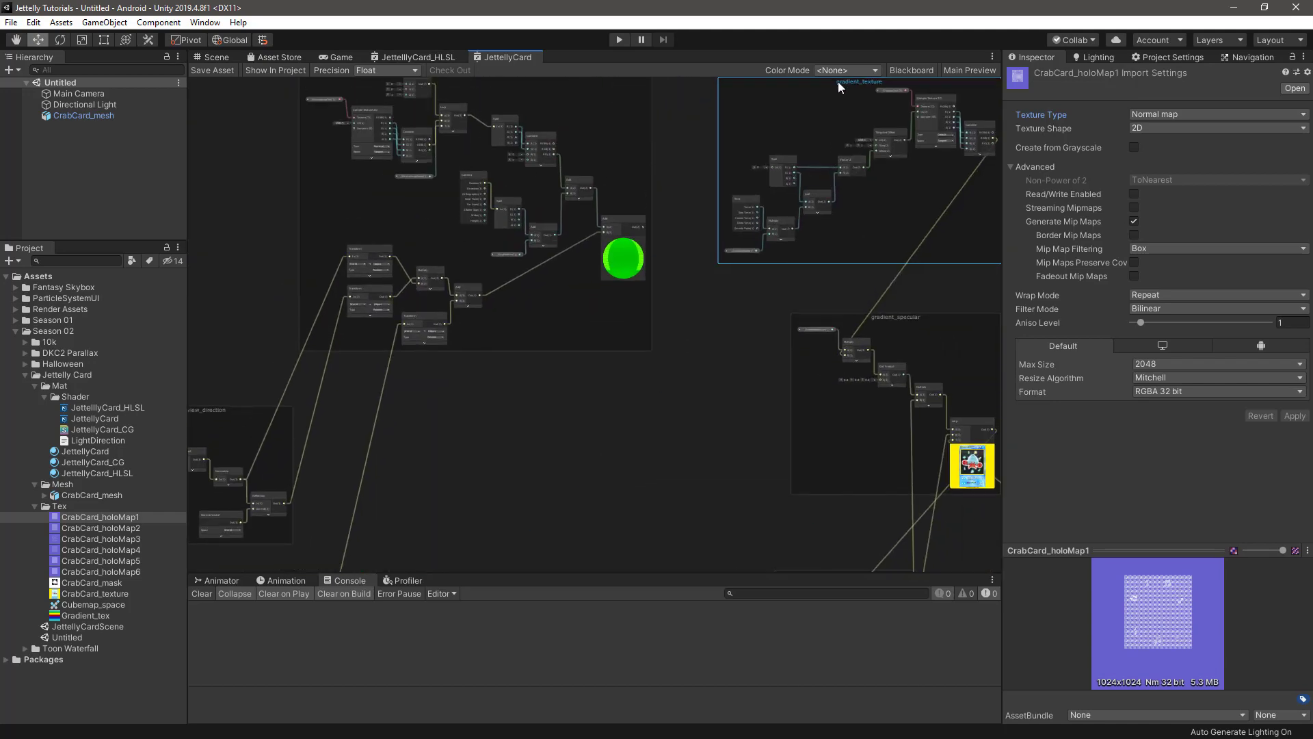
left_click_drag(565, 387, 718, 275)
scroll(665, 407, "up", 3)
scroll(539, 309, "up", 2)
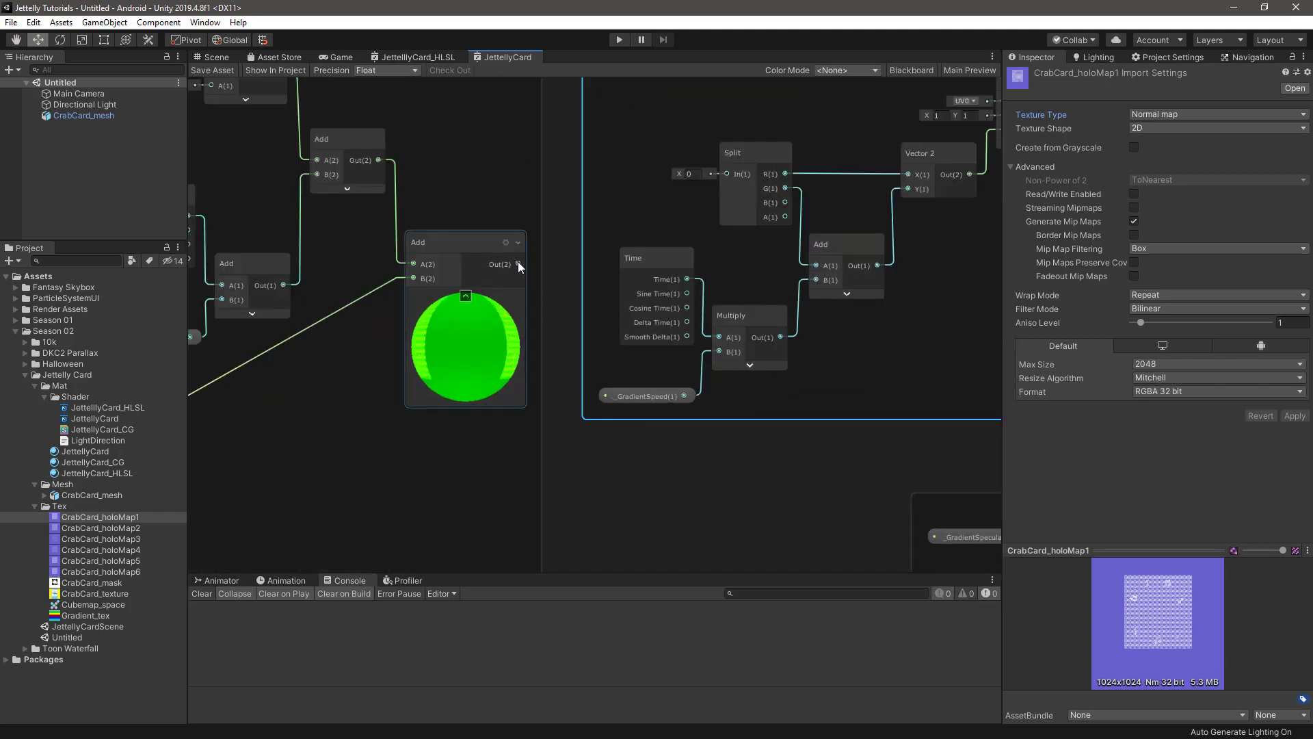
left_click_drag(519, 264, 726, 173)
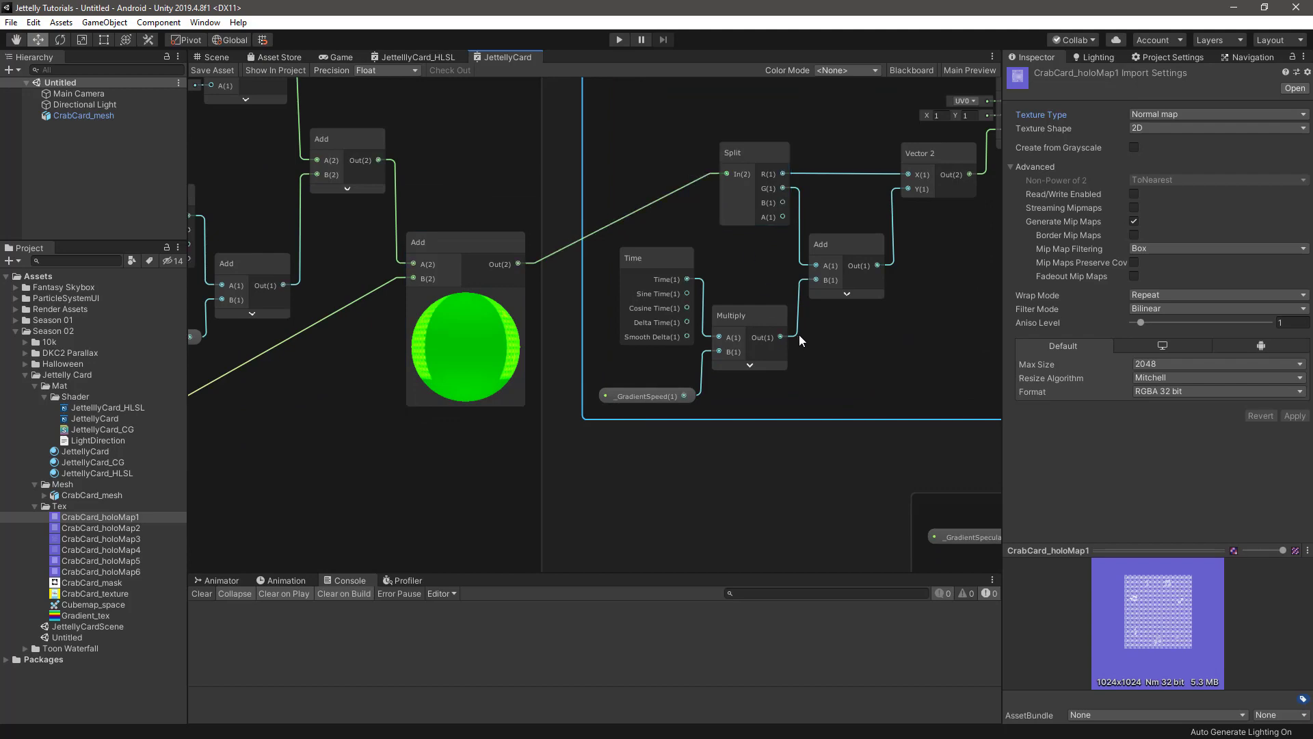
scroll(807, 336, "down", 3)
scroll(734, 368, "up", 2)
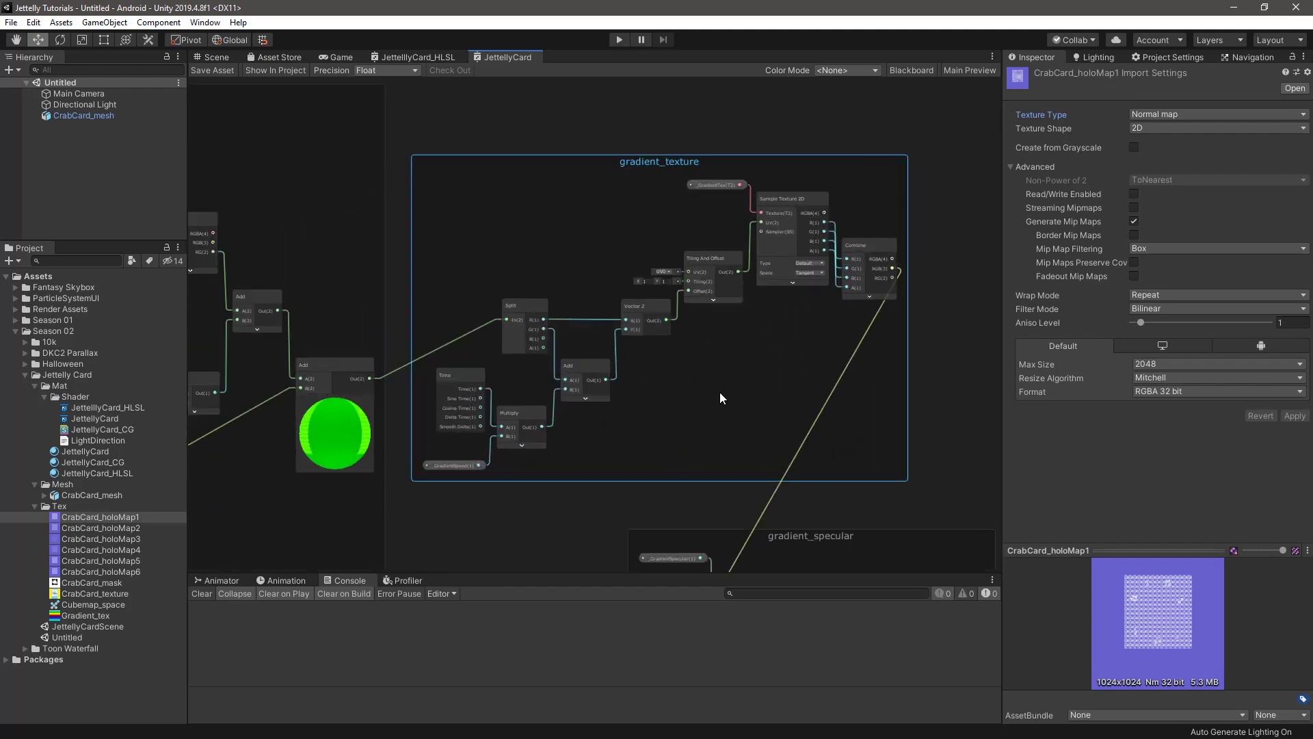
middle_click_drag(720, 395, 735, 387)
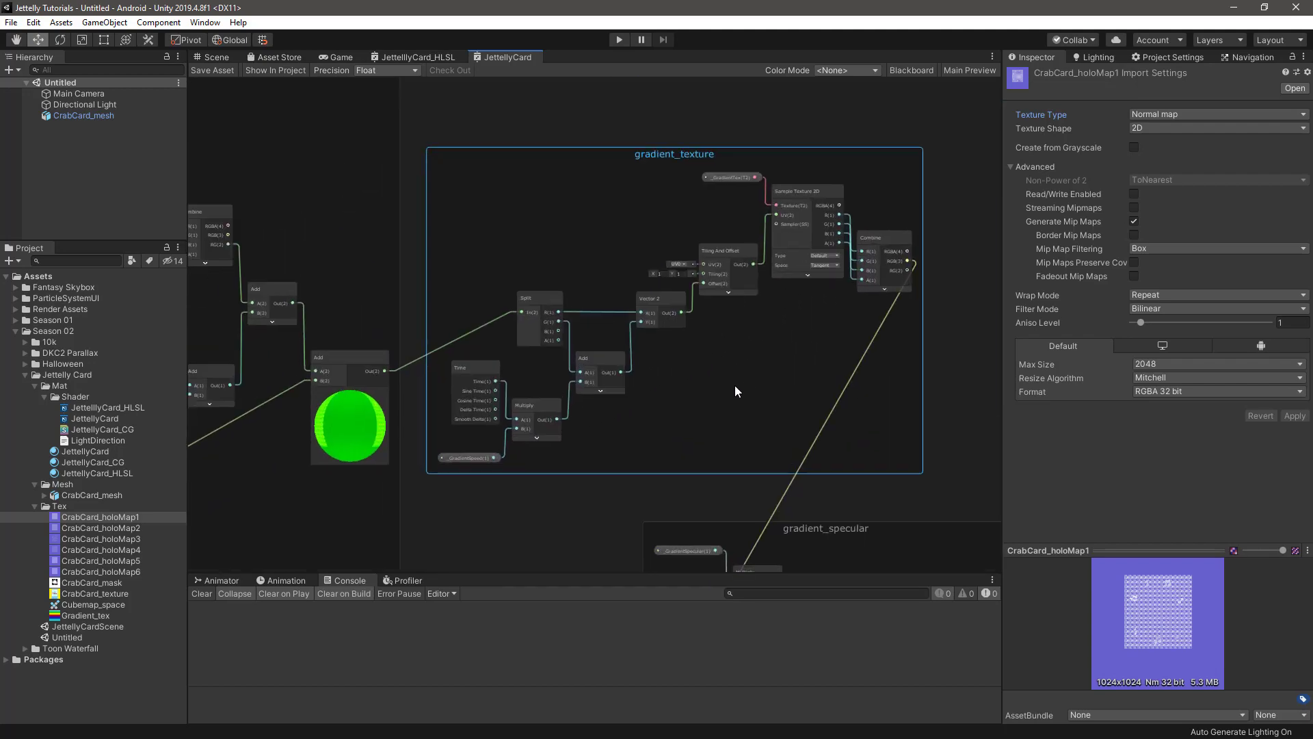
- In the Scene view, raise the JettellyCard material's _GradientSpecular to 0.955 and orbit the crab card
left_click(216, 58)
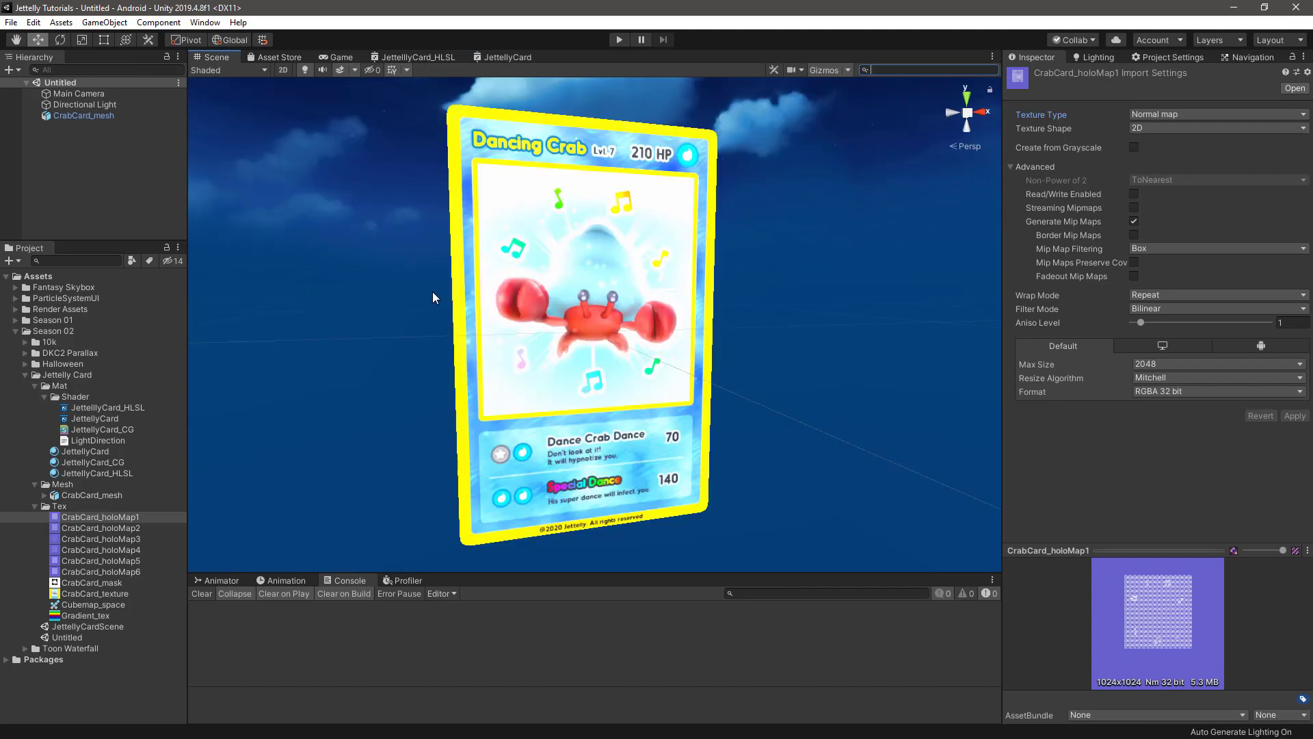
left_click_drag(410, 322, 448, 330, "alt")
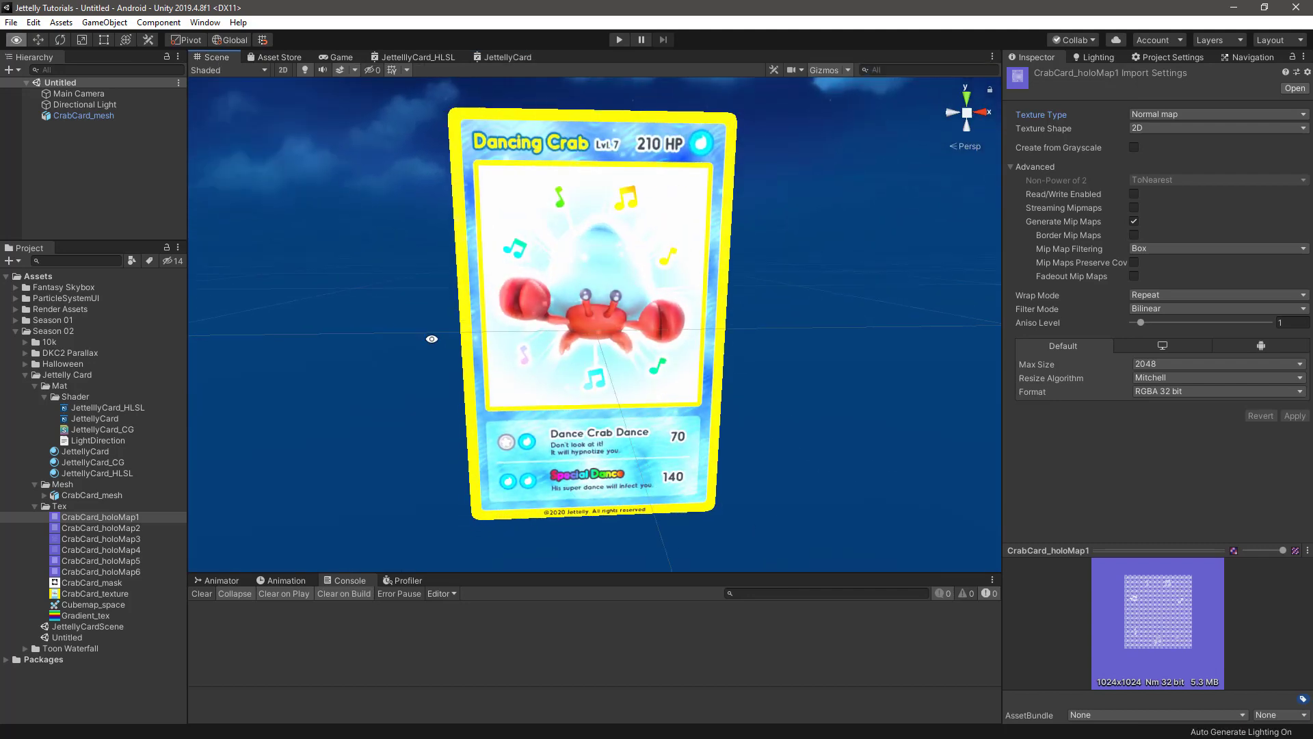
left_click(103, 452)
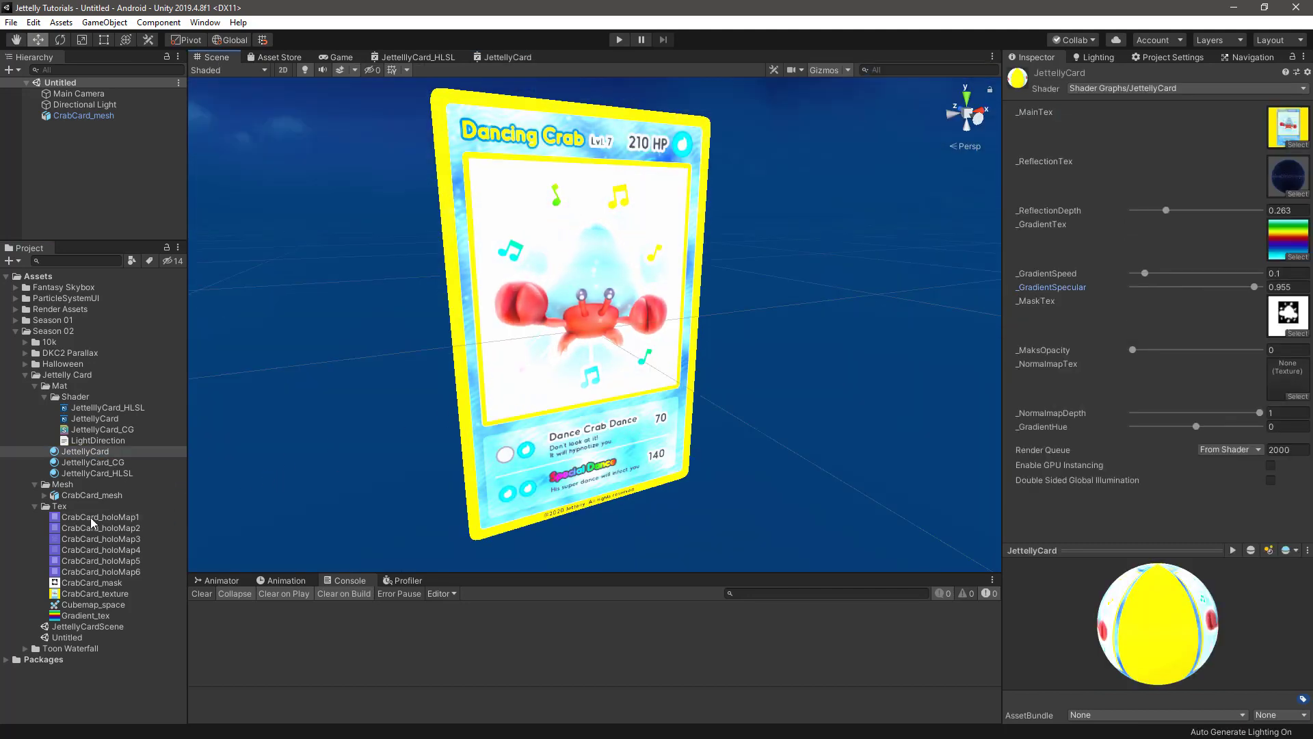
left_click_drag(1171, 287, 1253, 286)
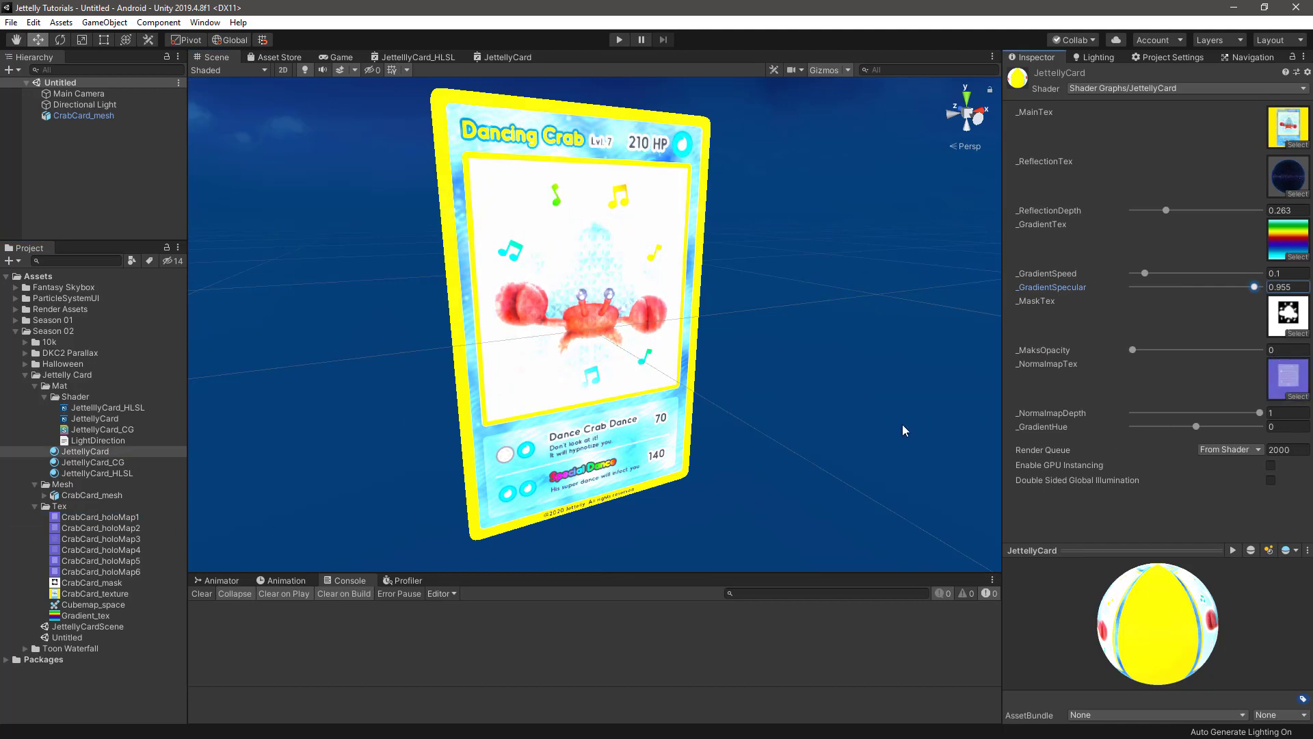
mouse_move(899, 427)
left_mouse_down("alt")
mouse_move(656, 284)
mouse_move(636, 301)
left_mouse_up("alt")
scroll(595, 321, "up", 5)
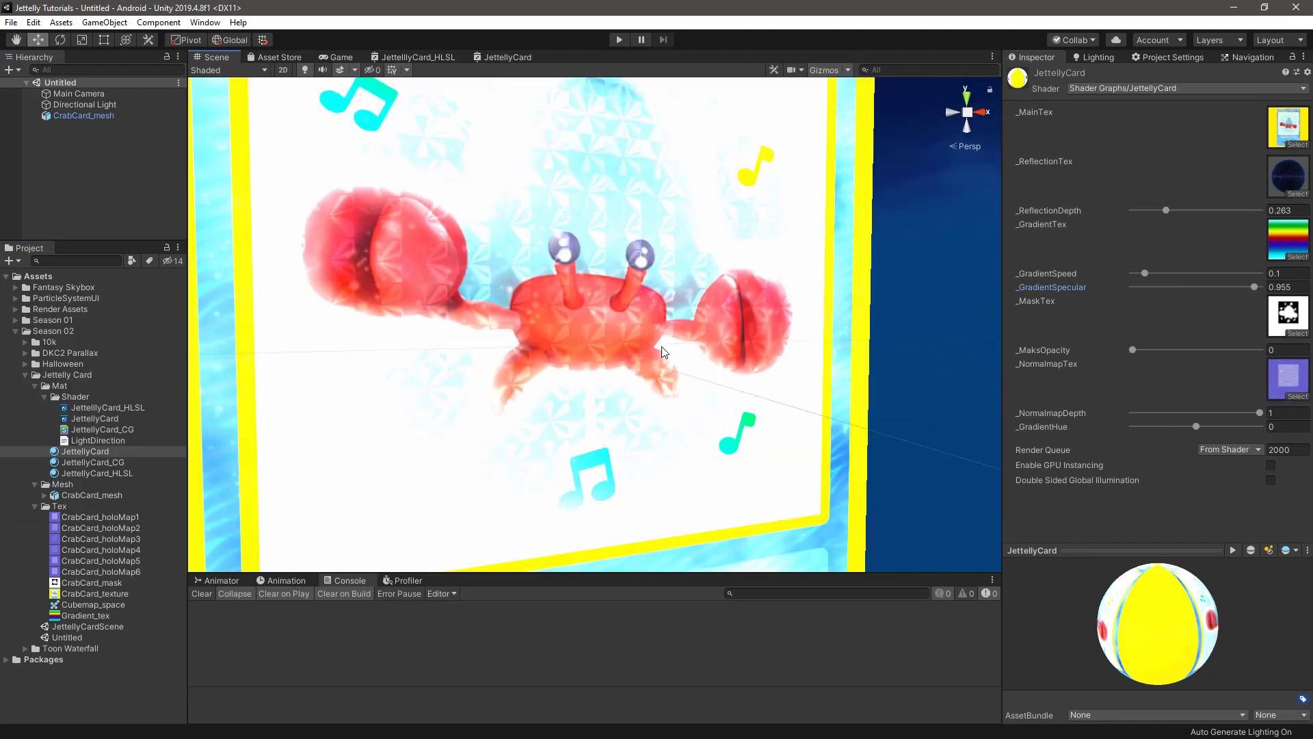
- Lower _GradientSpecular to about 0.34 and view the crab card more head-on
left_click_drag(1254, 287, 1163, 307)
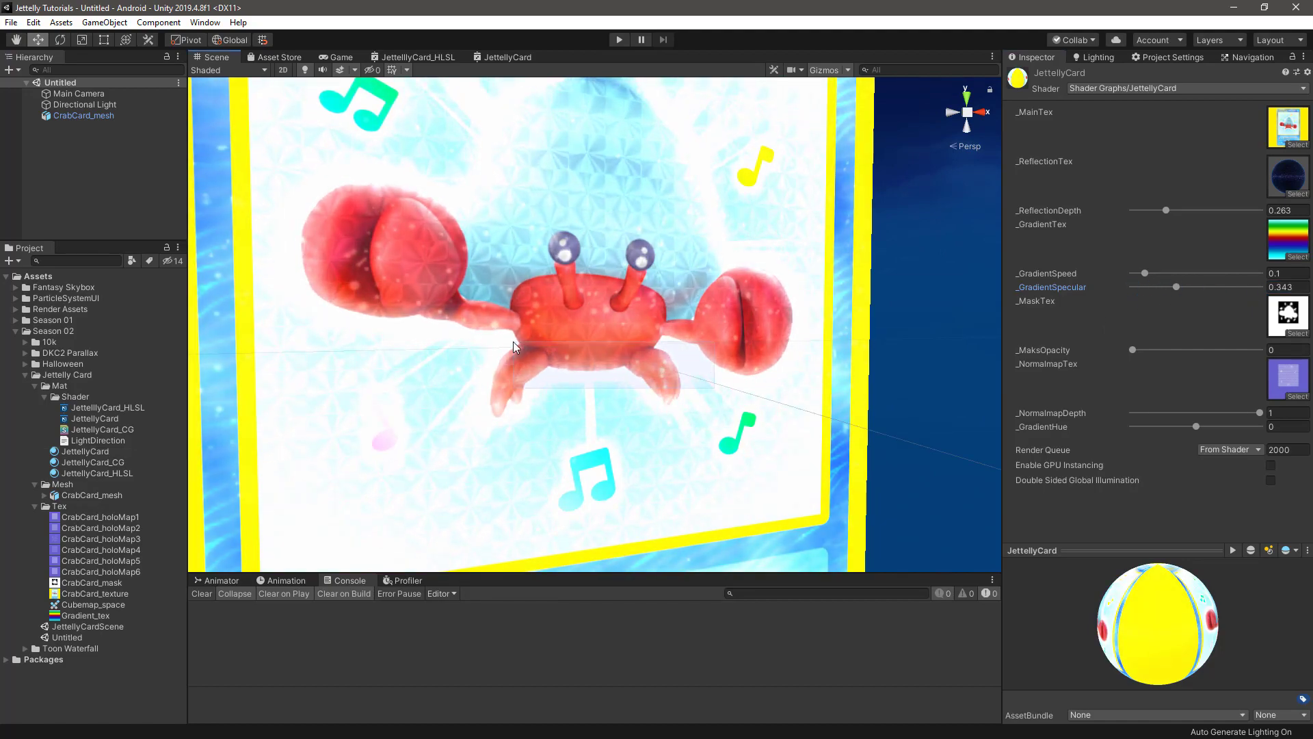
left_click(513, 342)
mouse_move(513, 342)
left_mouse_down("alt")
mouse_move(518, 421)
mouse_move(589, 466)
mouse_move(729, 445)
left_mouse_up("alt")
scroll(729, 444, "down", 5)
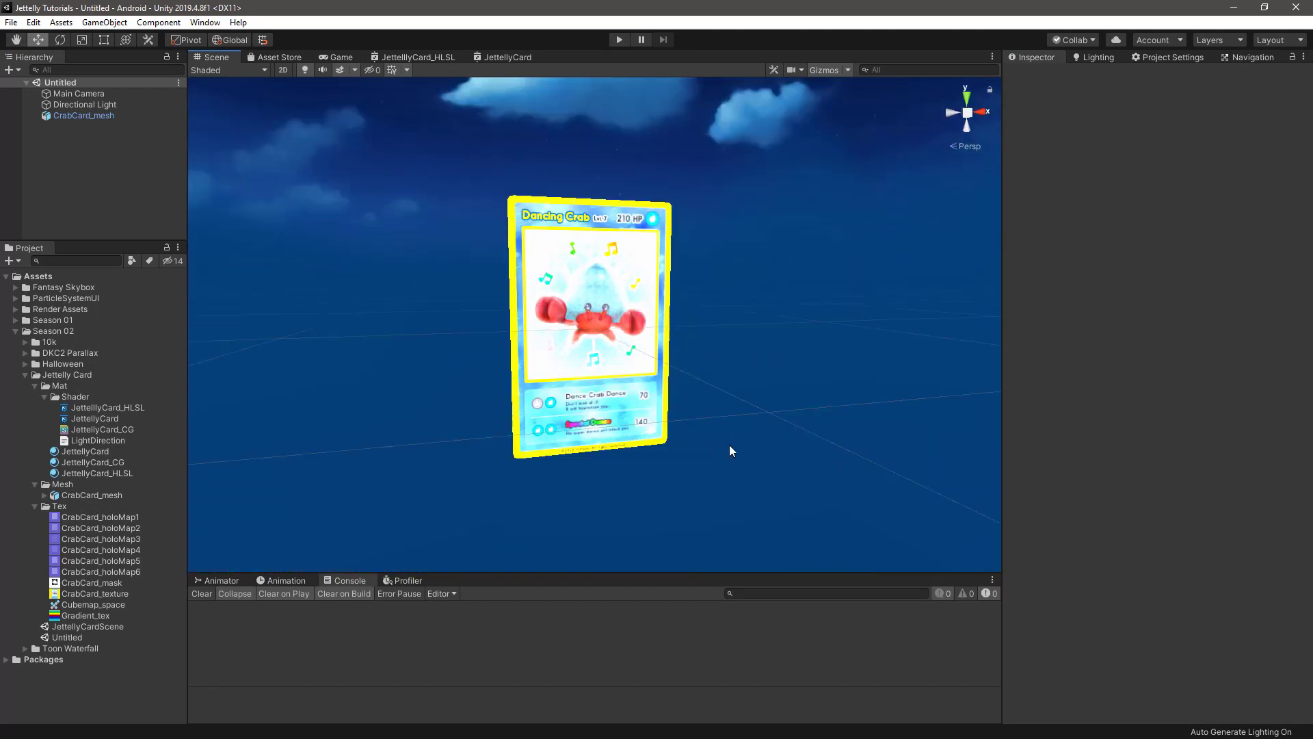
scroll(721, 445, "up", 3)
left_click_drag(718, 511, 793, 450, "alt")
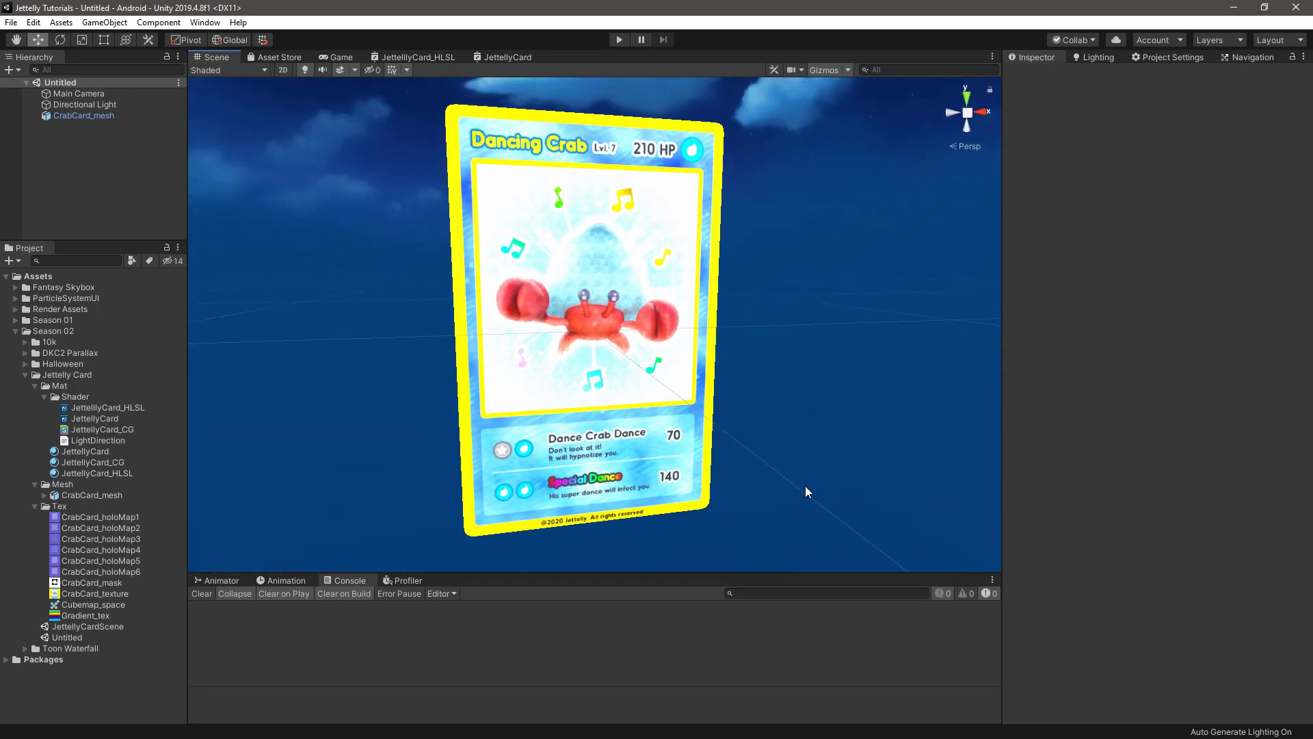
- In the JettellyCard graph's Blackboard, add a new Vector1 property named _GradientSaturation
left_click(502, 57)
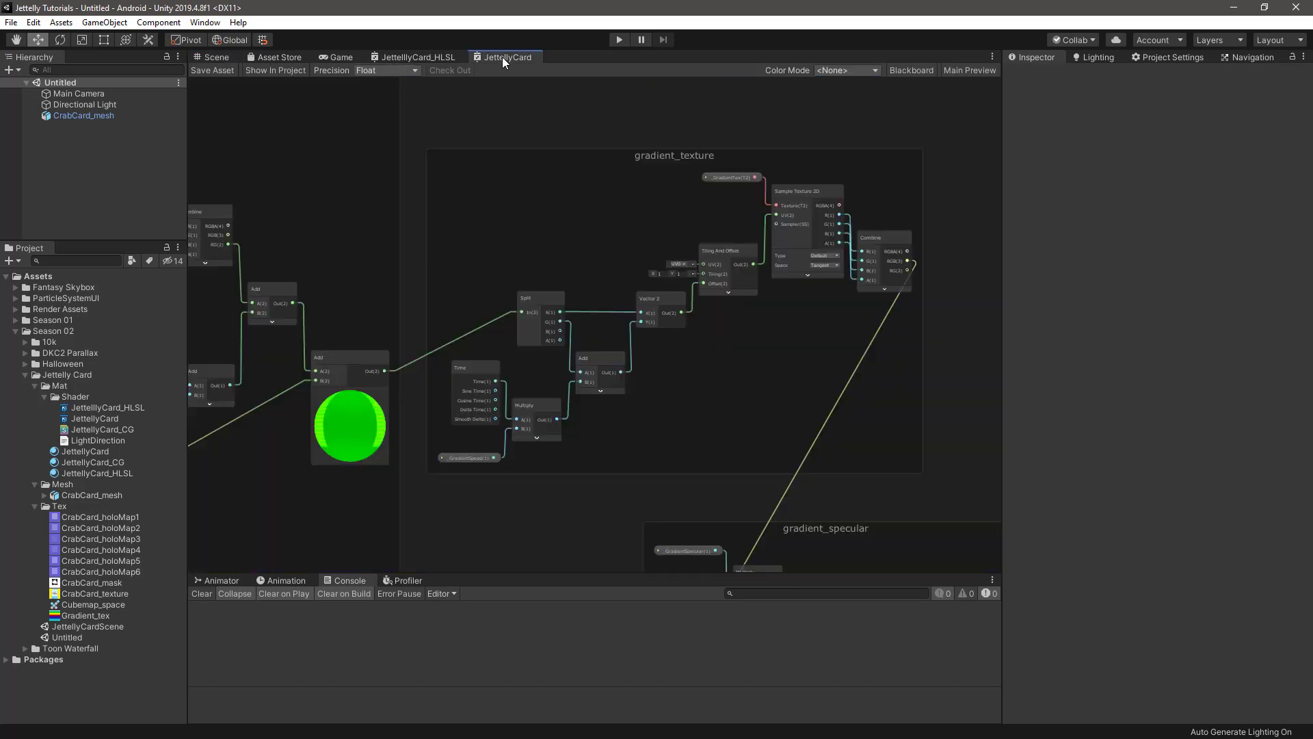
scroll(556, 281, "up", 3)
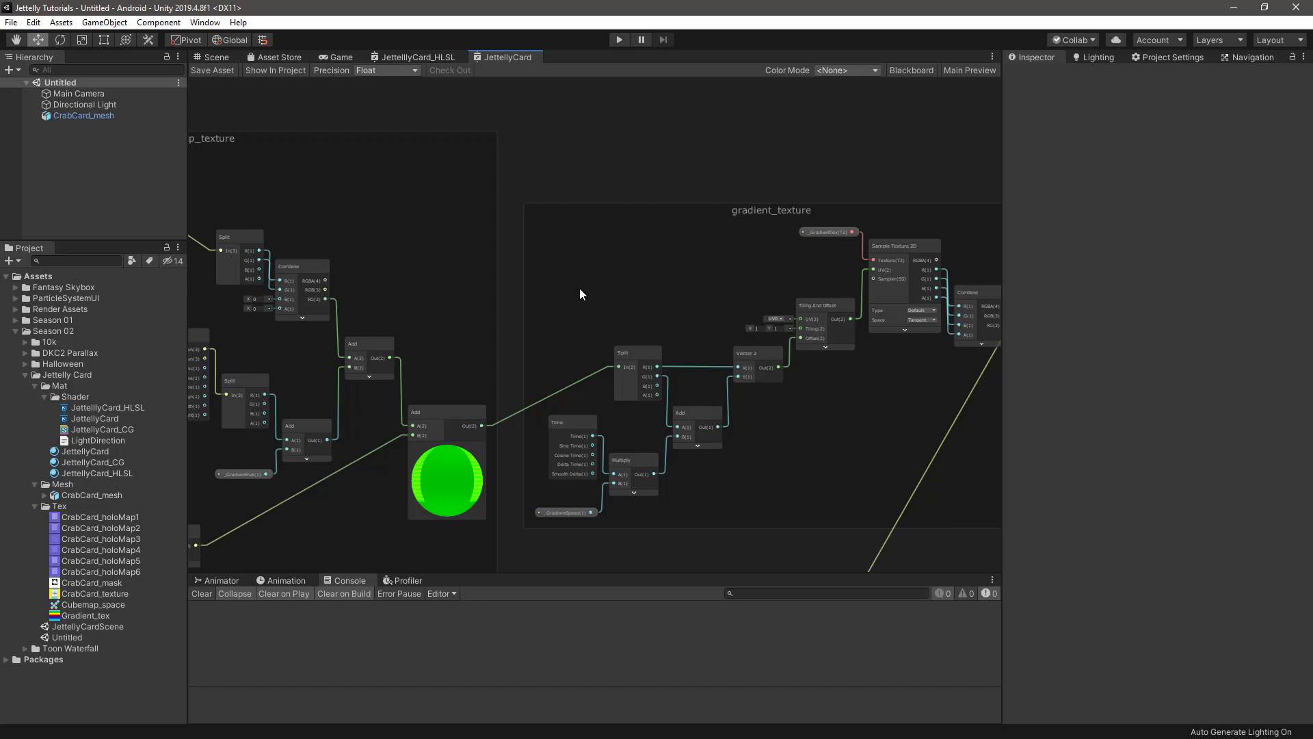
left_click(905, 70)
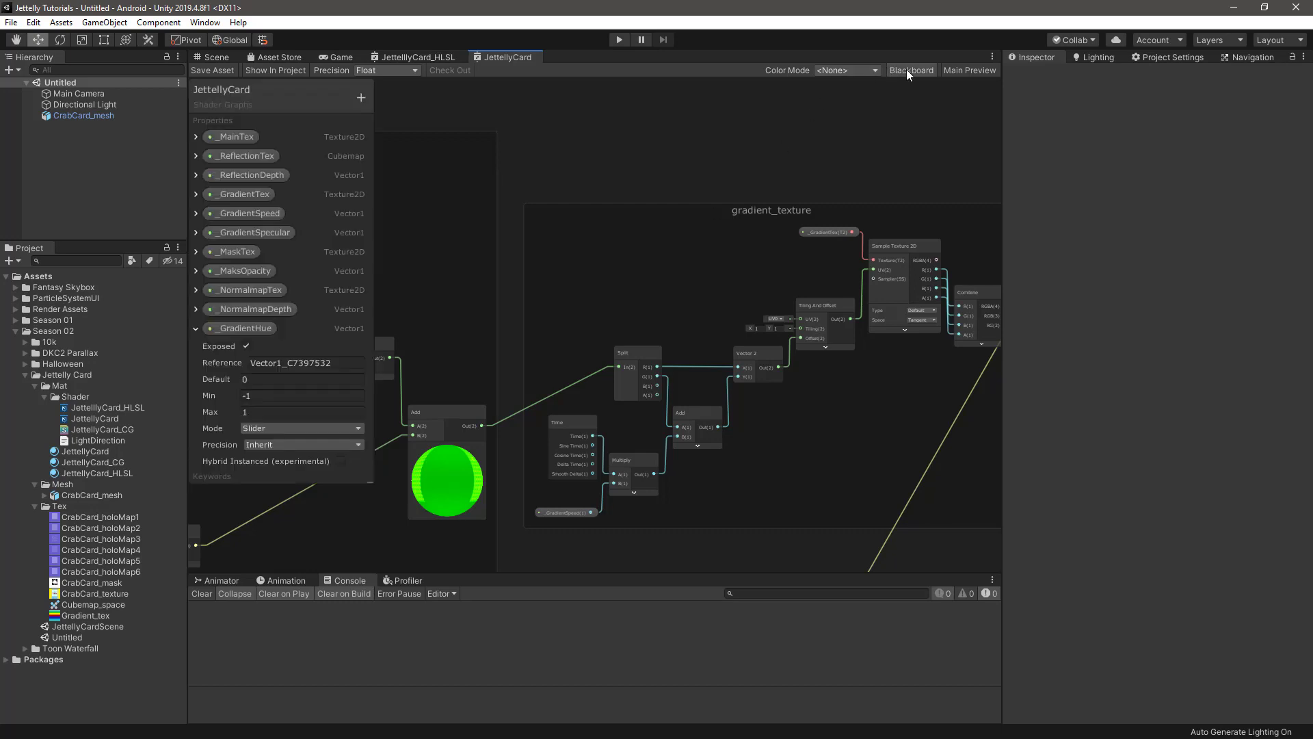
left_click(194, 330)
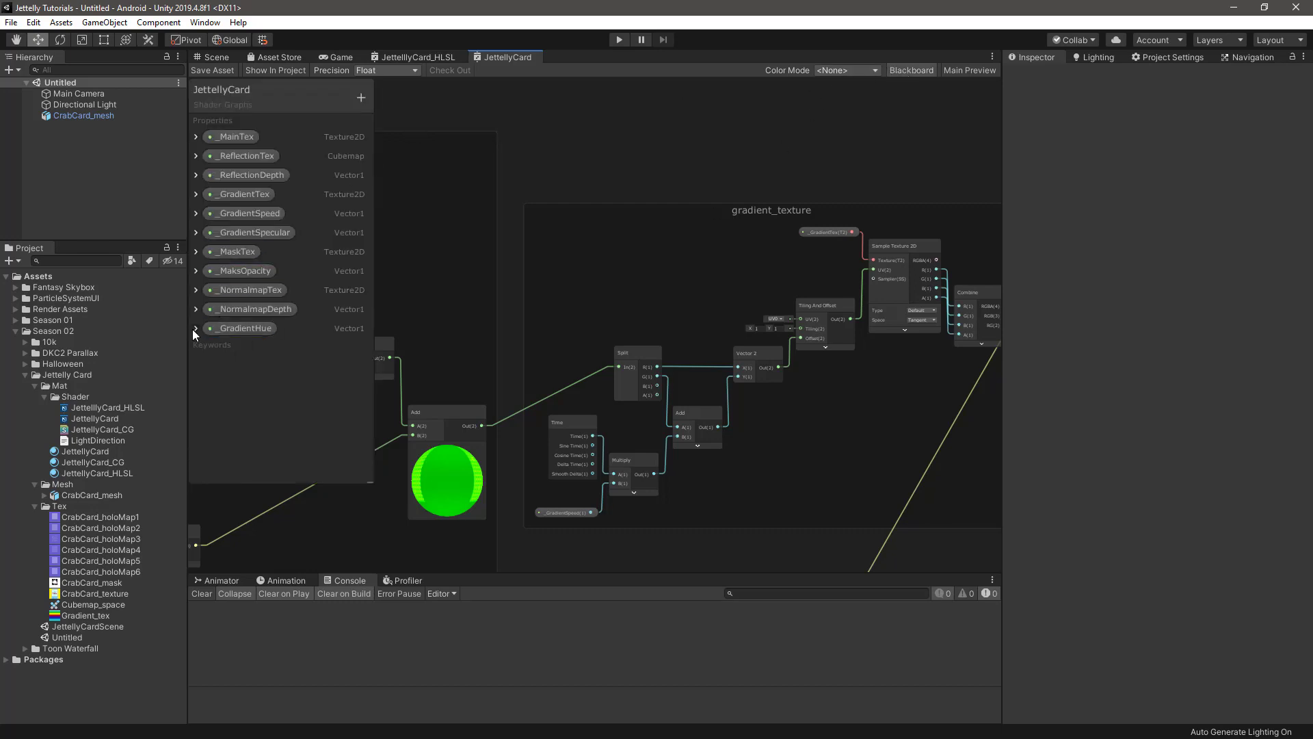
left_click(361, 97)
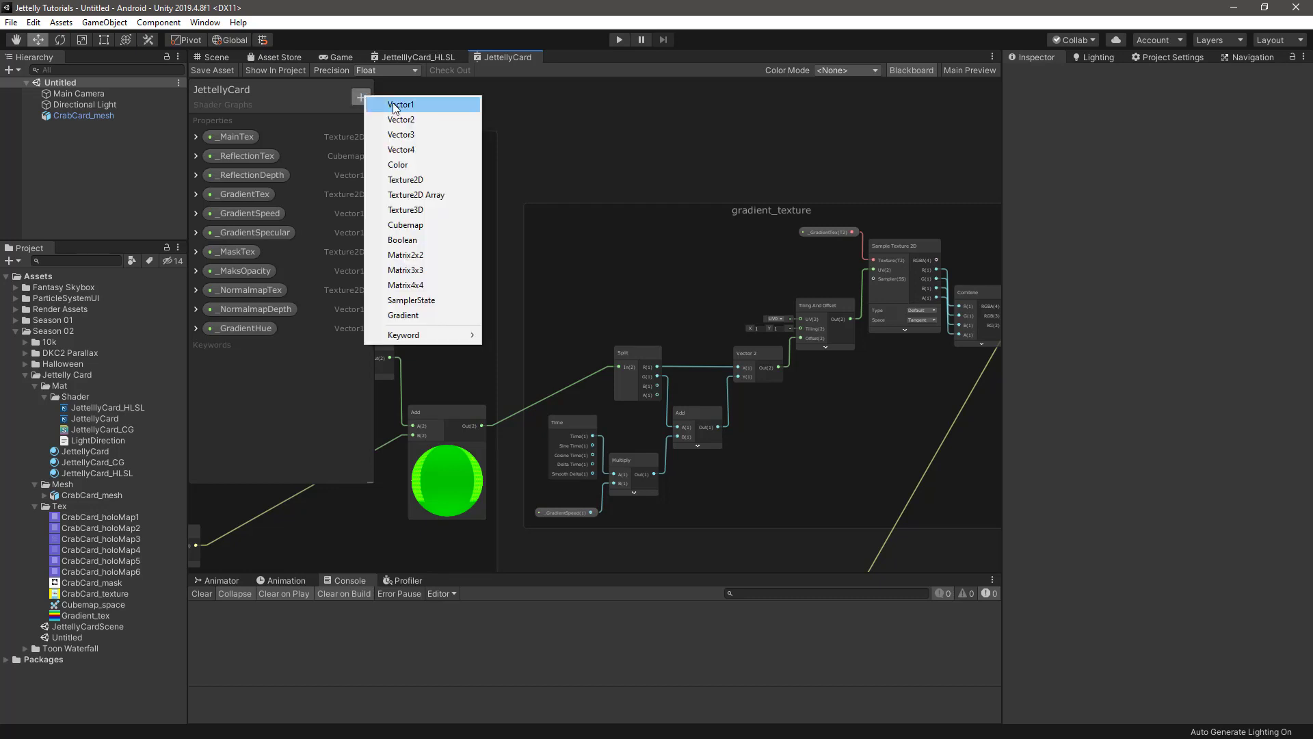
left_click(402, 102)
type("_GradientSaturation")
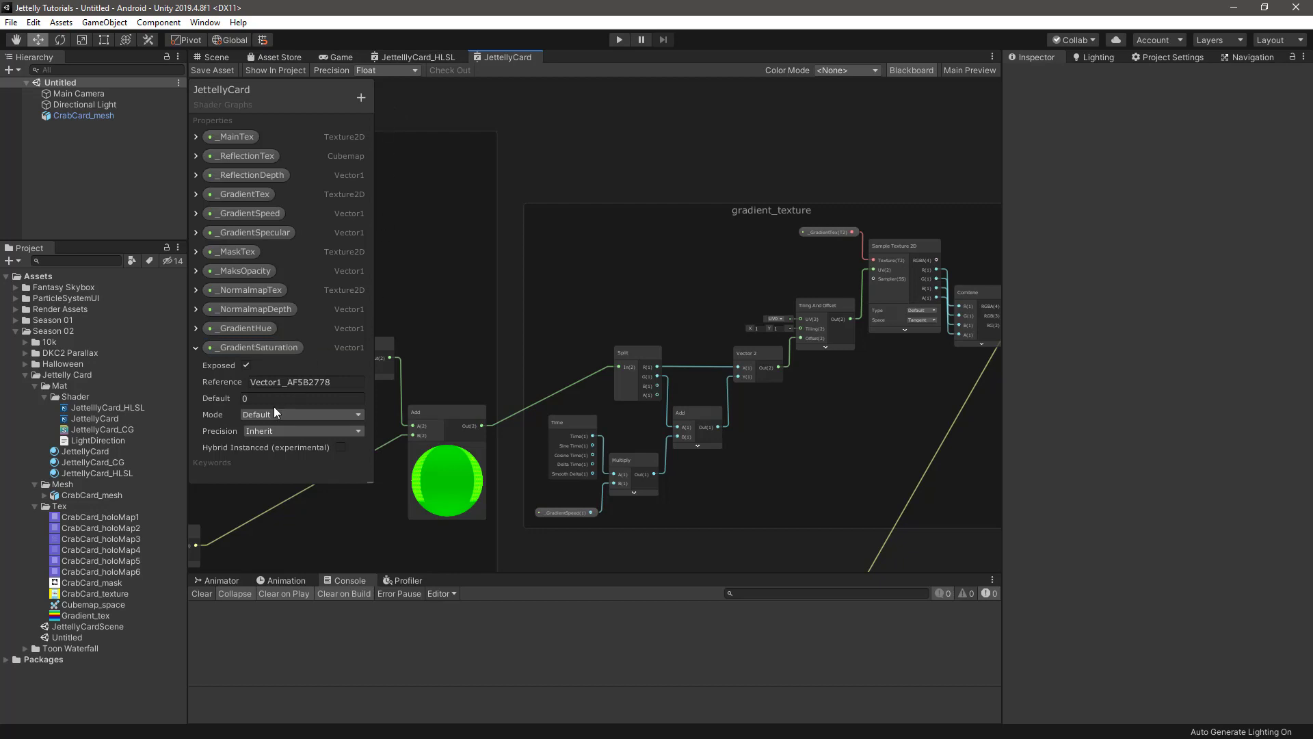
- Make _GradientSaturation a 0–2 slider with default 2, placed under _GradientHue, and show its node
left_click(266, 413)
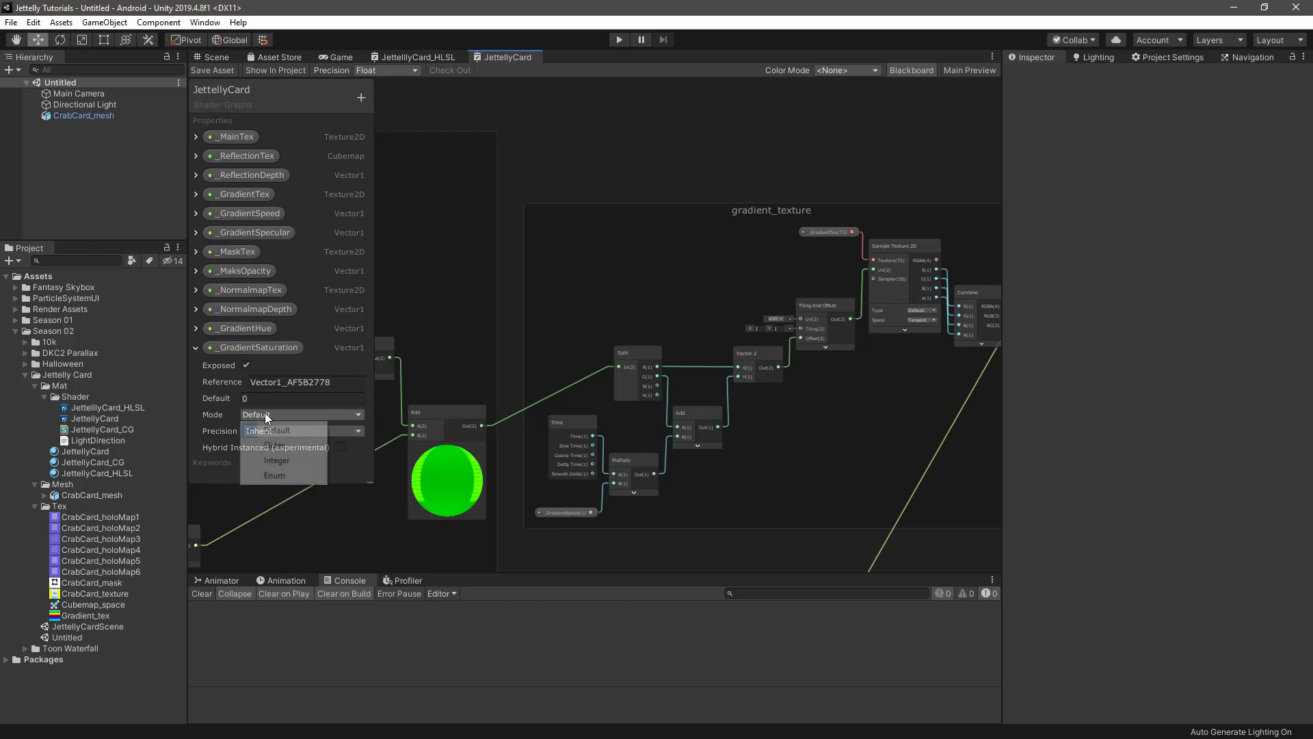
left_click(277, 443)
left_click(264, 401)
type("2")
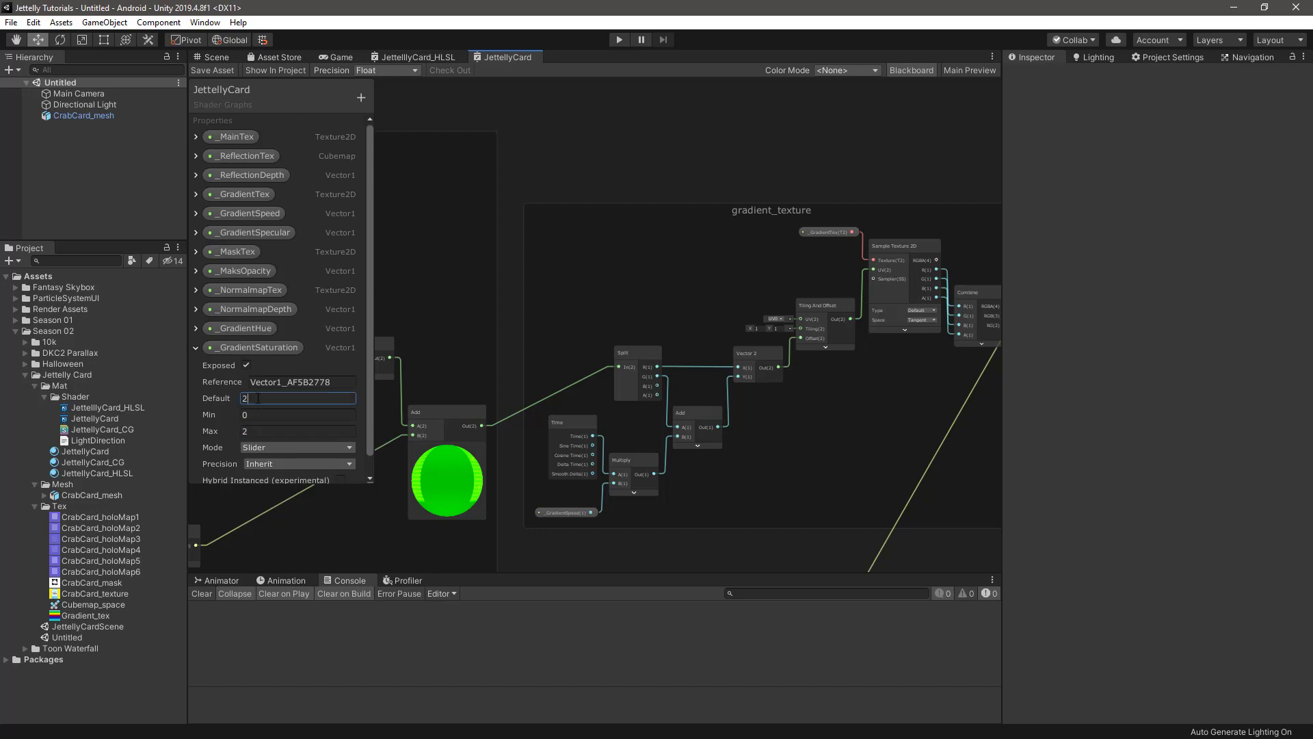
left_click_drag(255, 242, 253, 242)
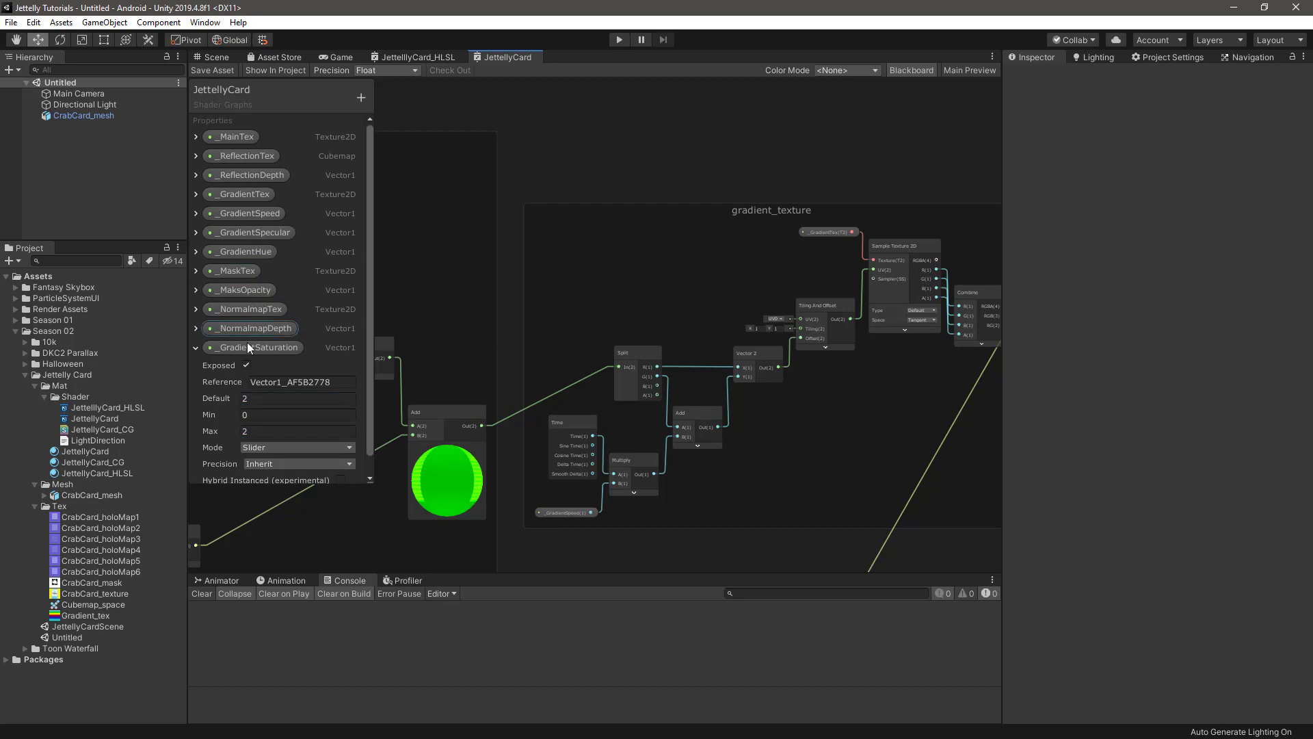
left_click_drag(247, 343, 256, 264)
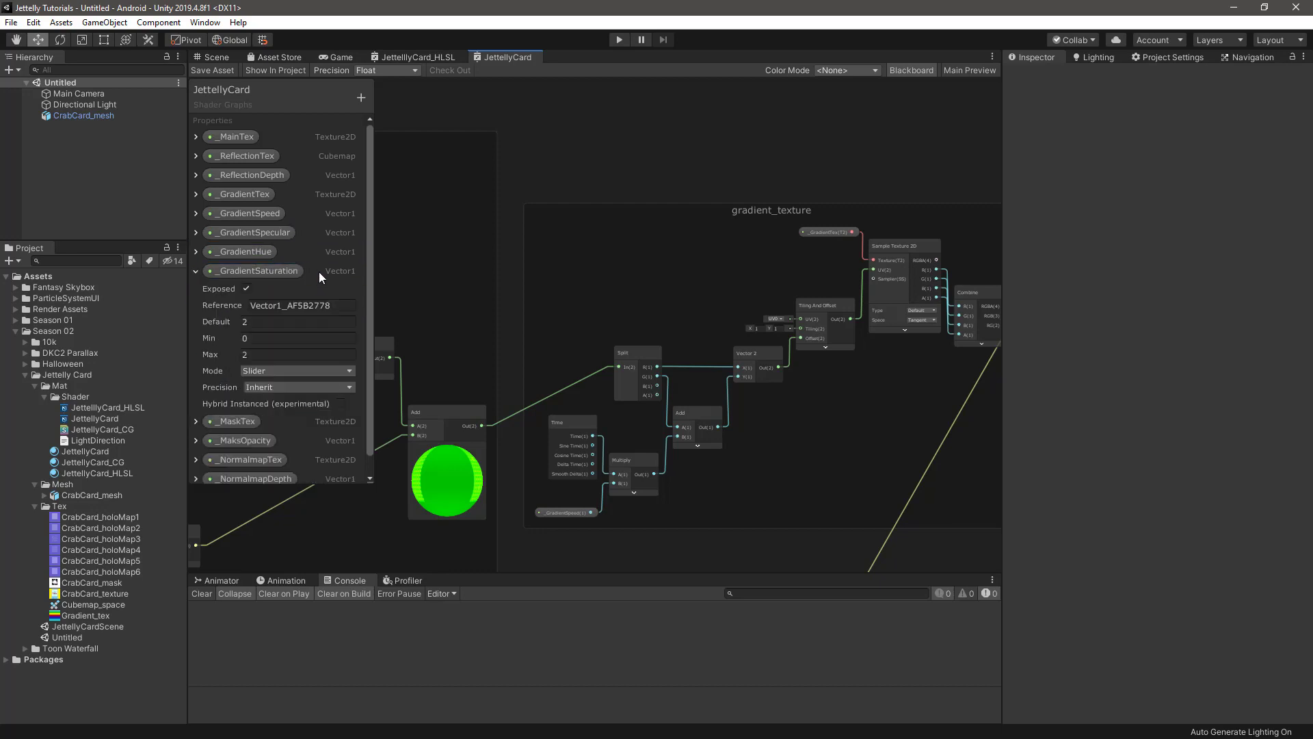
left_click(242, 272)
left_click(920, 74)
middle_click_drag(905, 129, 708, 223)
- Add a Multiply node taking the gradient Combine RGB in A and _GradientSaturation in B
scroll(708, 223, "up", 2)
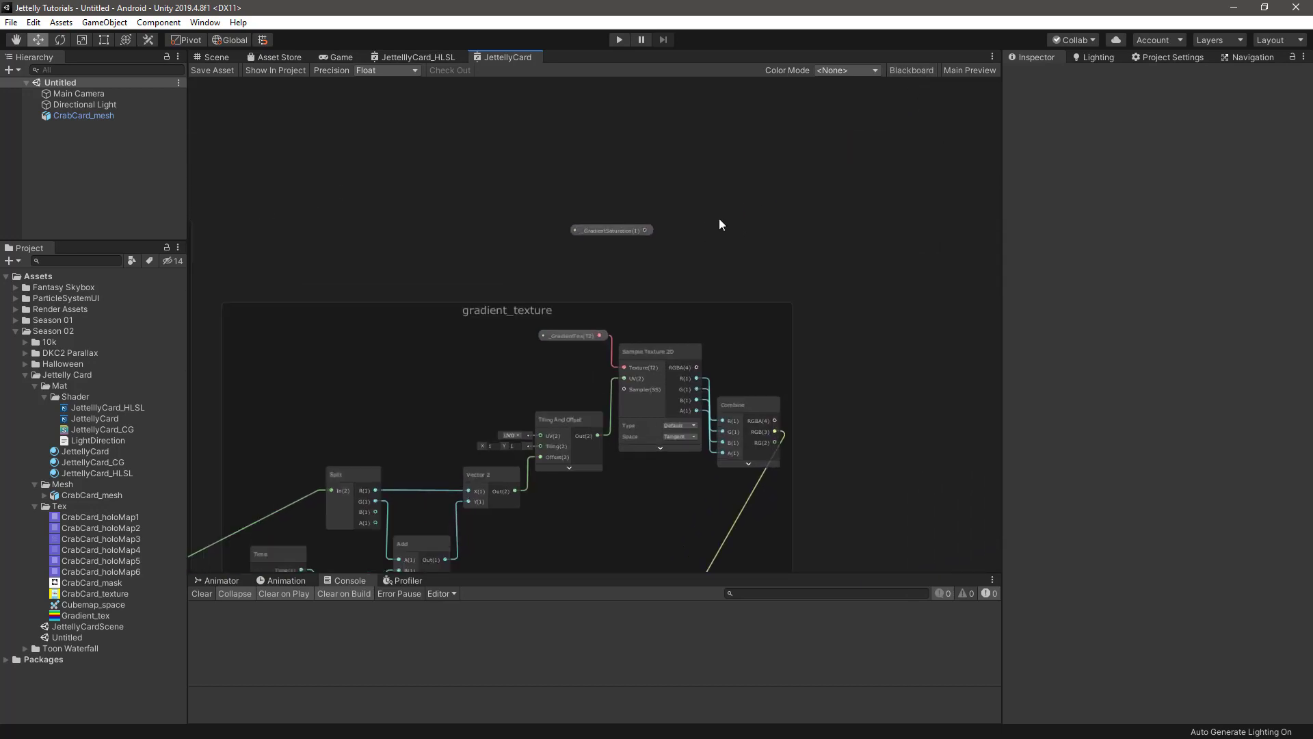
scroll(707, 223, "up", 2)
middle_click_drag(842, 286, 681, 228)
middle_click_drag(773, 402, 716, 351)
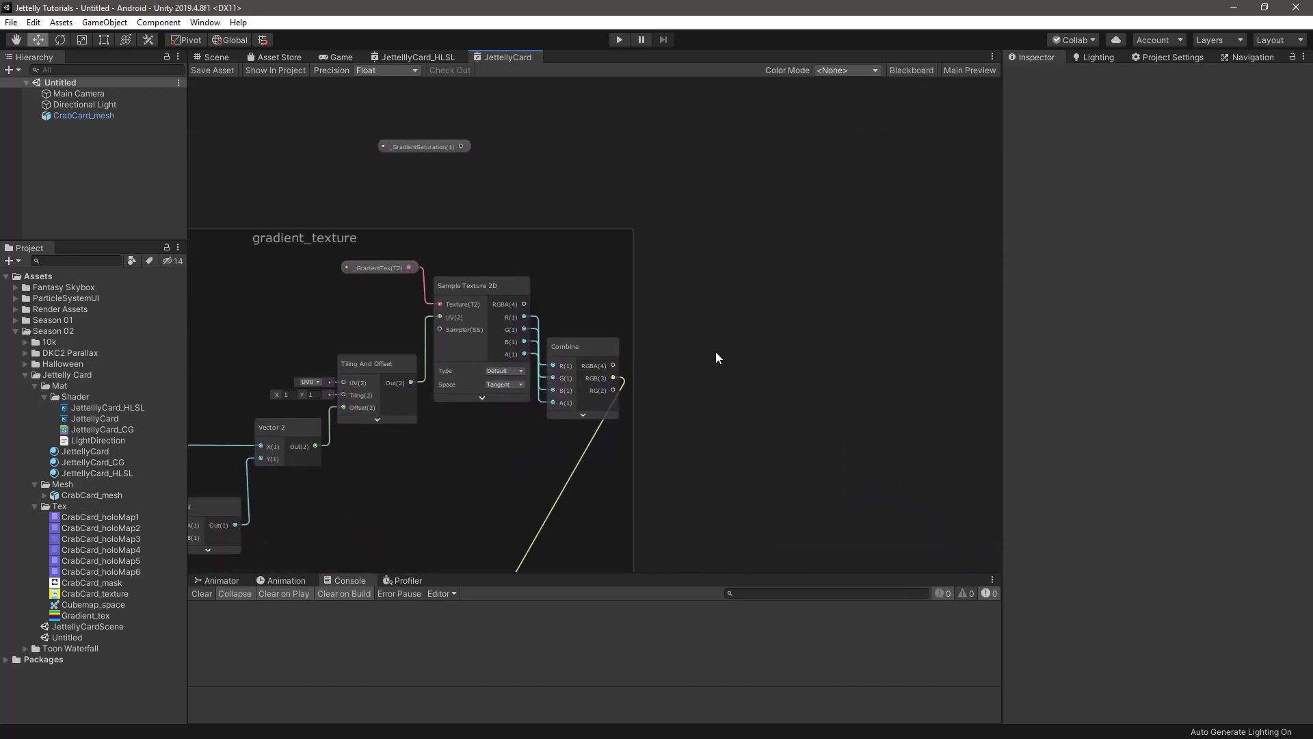
key("space")
type("mu")
key("Return")
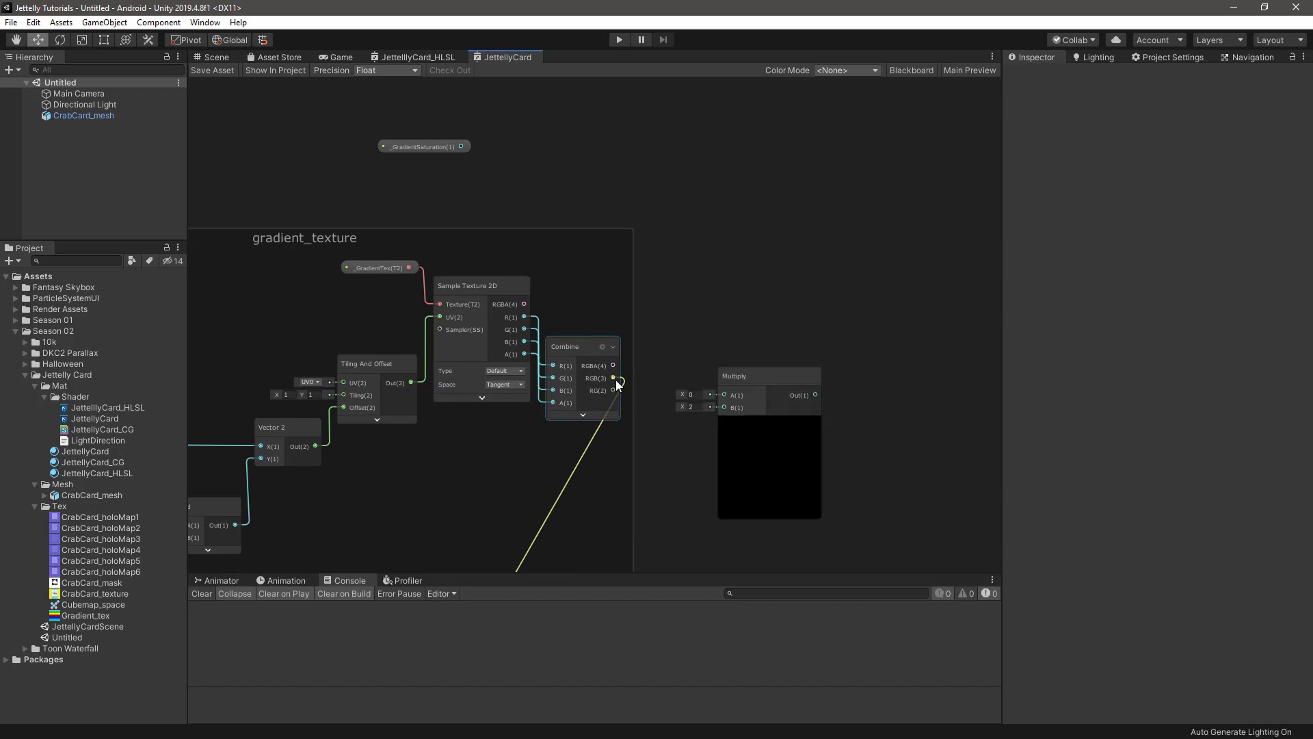
mouse_move(614, 377)
left_mouse_down()
mouse_move(723, 396)
mouse_move(815, 355)
left_mouse_up()
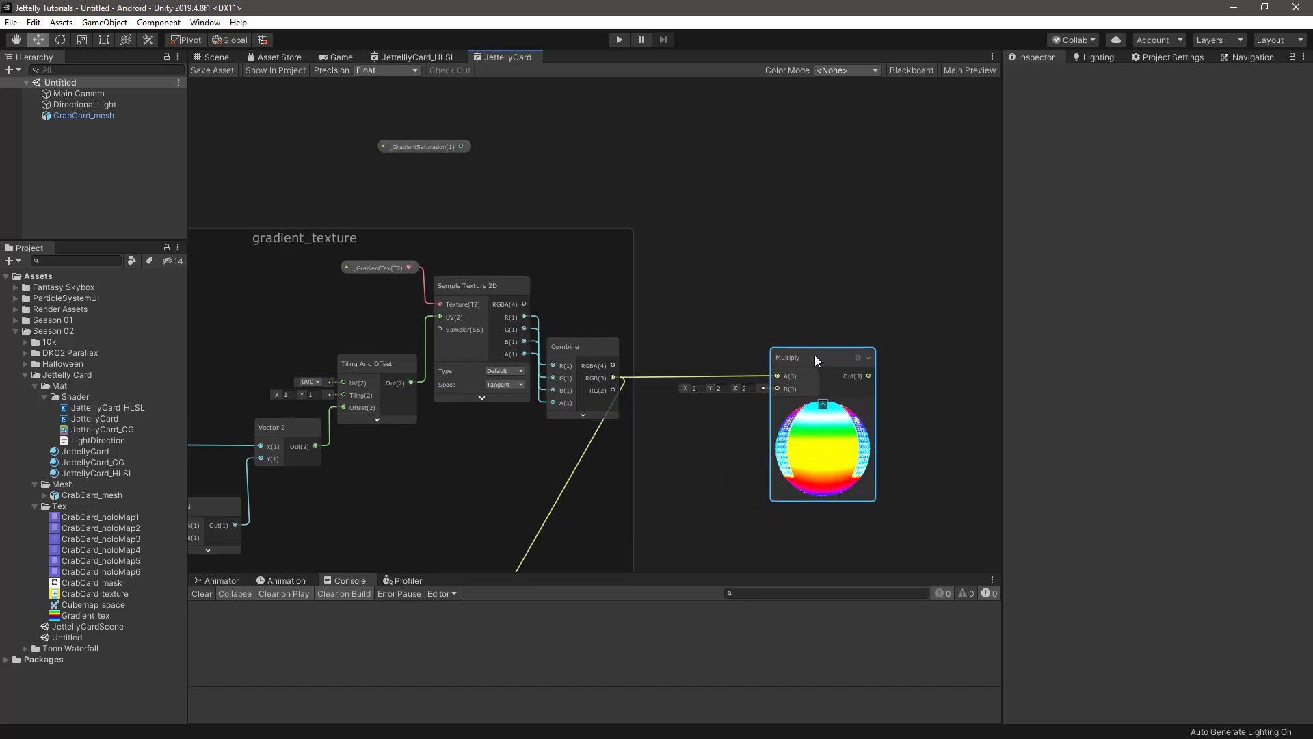
mouse_move(429, 142)
left_mouse_down()
mouse_move(730, 509)
mouse_move(778, 362)
left_mouse_up()
left_click_drag(737, 514, 725, 398)
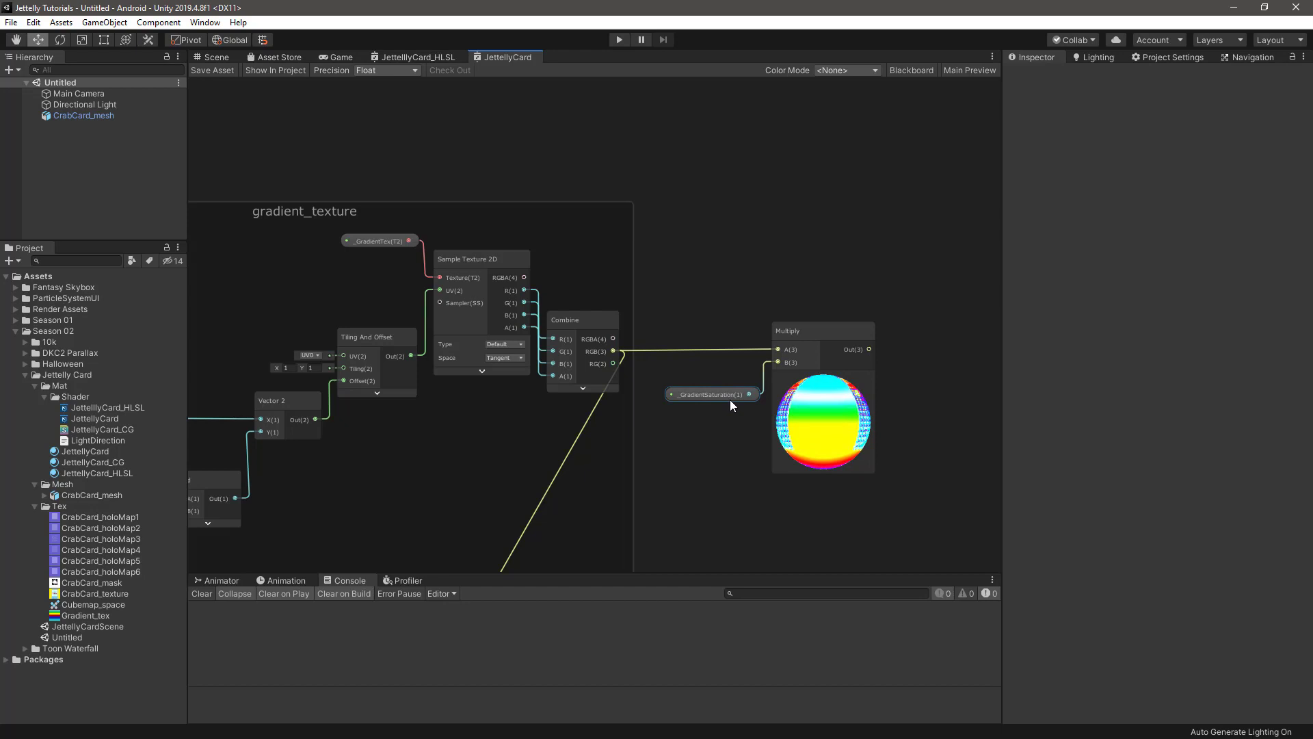
left_click(852, 236)
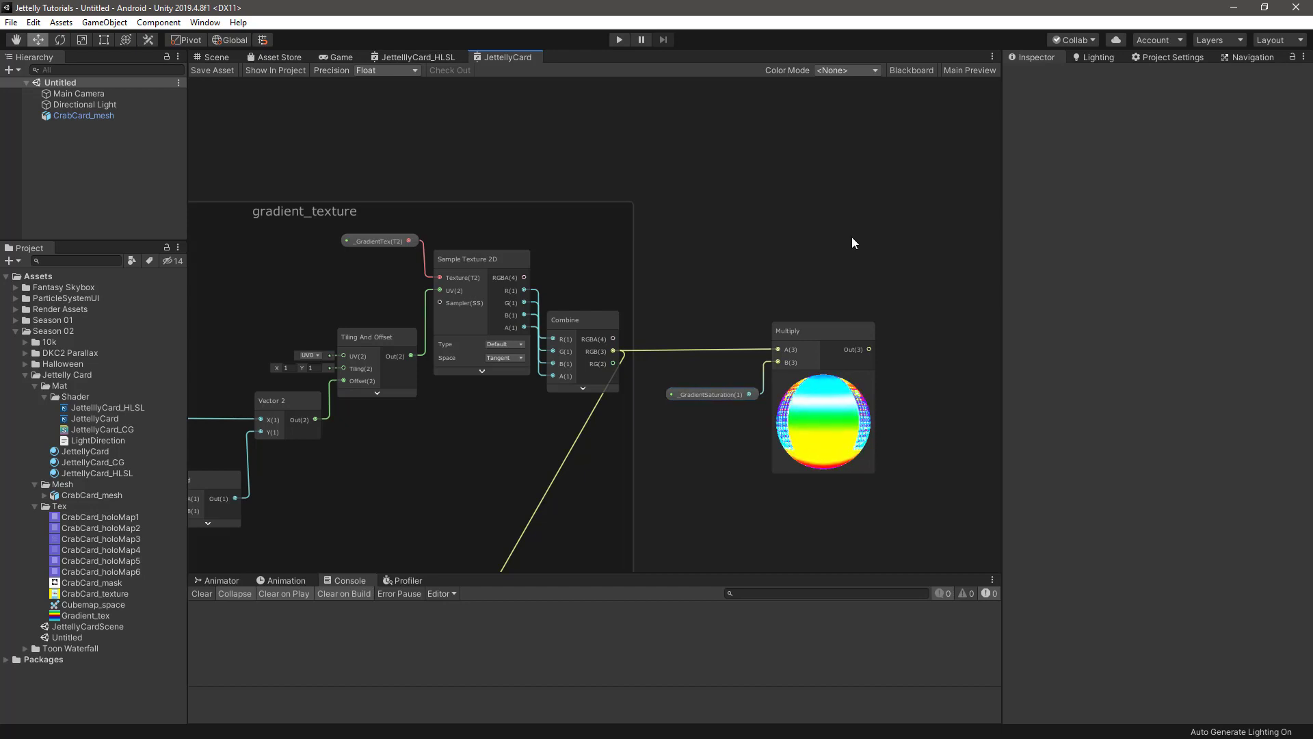
- Create a Subtract node and place it above the Multiply node
key("space")
type("subtract")
key("Return")
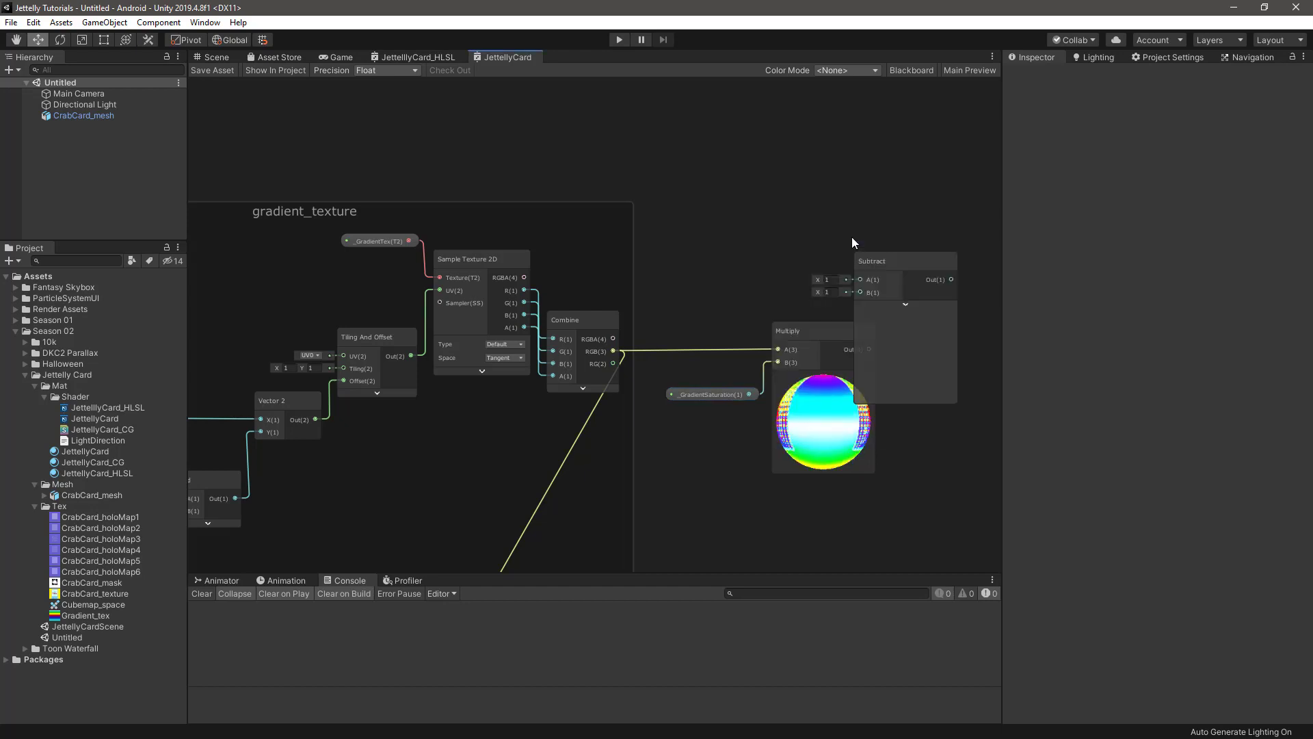
left_click_drag(884, 252, 793, 198)
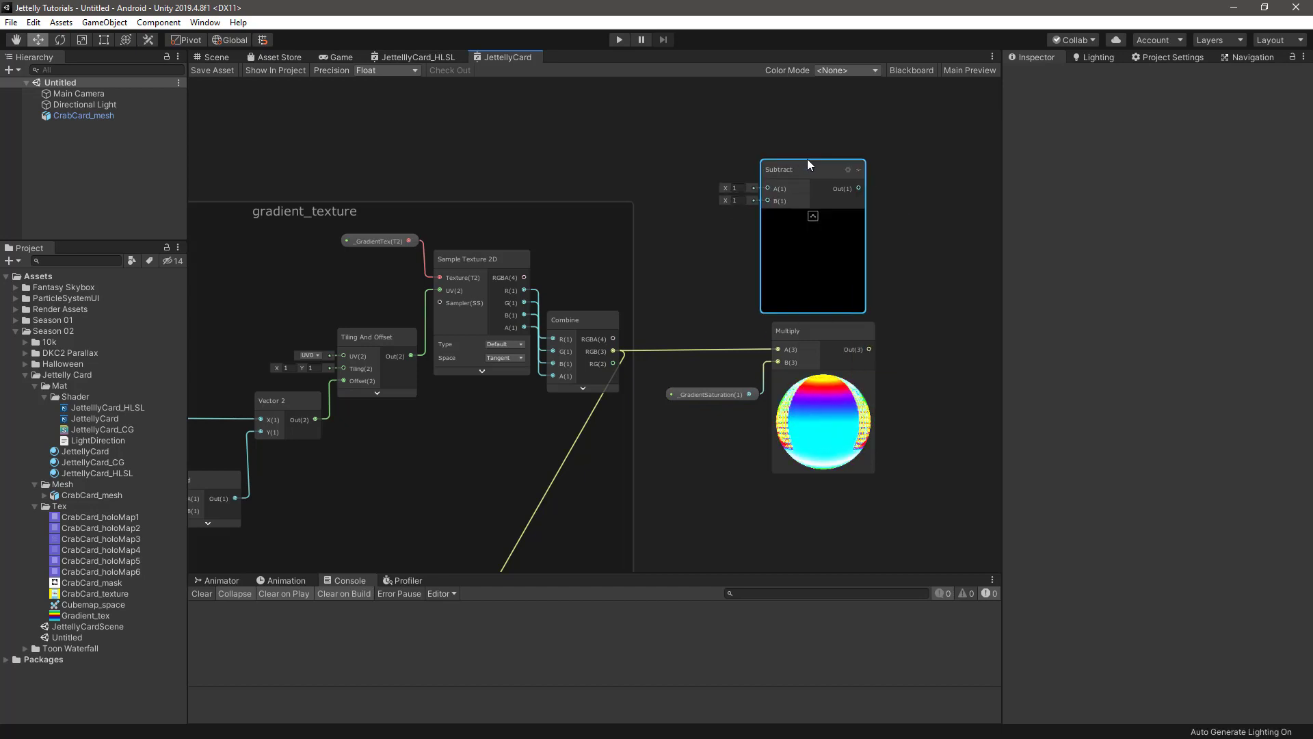
scroll(807, 206, "down", 3)
middle_click_drag(802, 346, 793, 157)
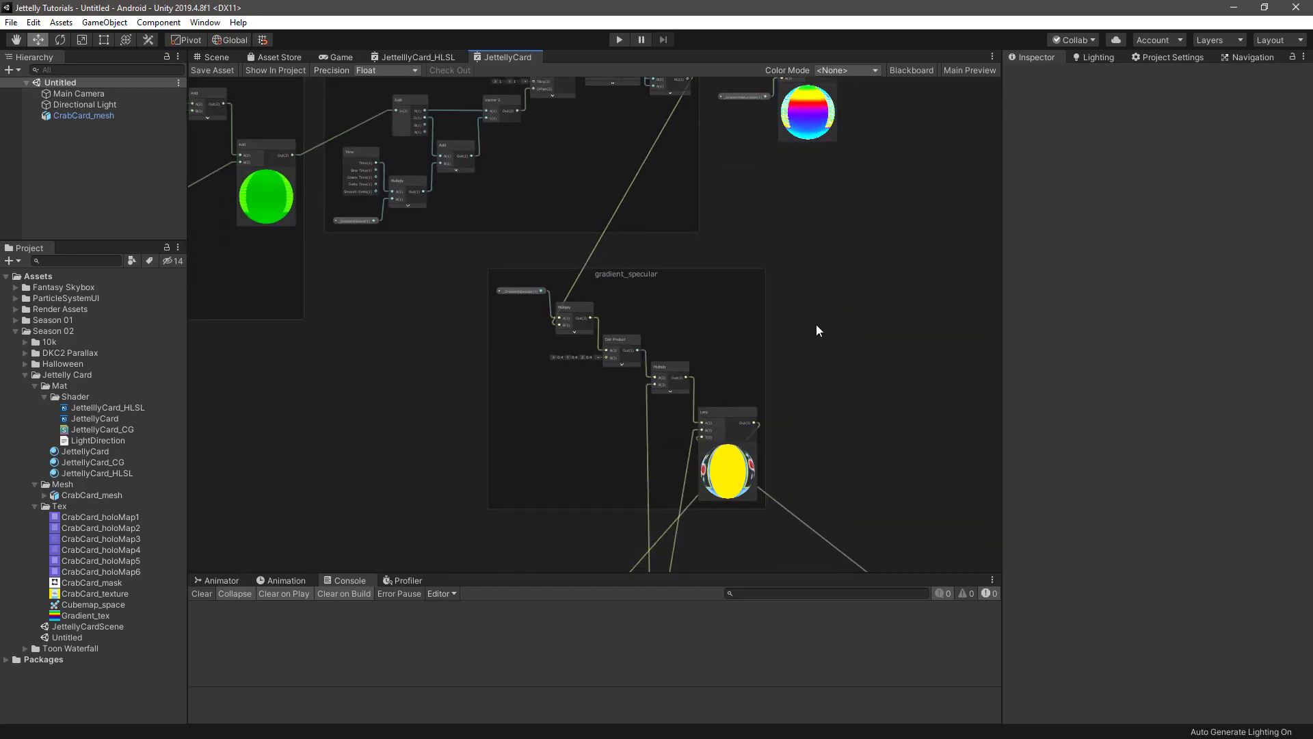
- Wire the mask_texture group's Multiply output into the Subtract node's B input
middle_click_drag(817, 328, 709, 231)
left_click_drag(779, 406, 705, 487)
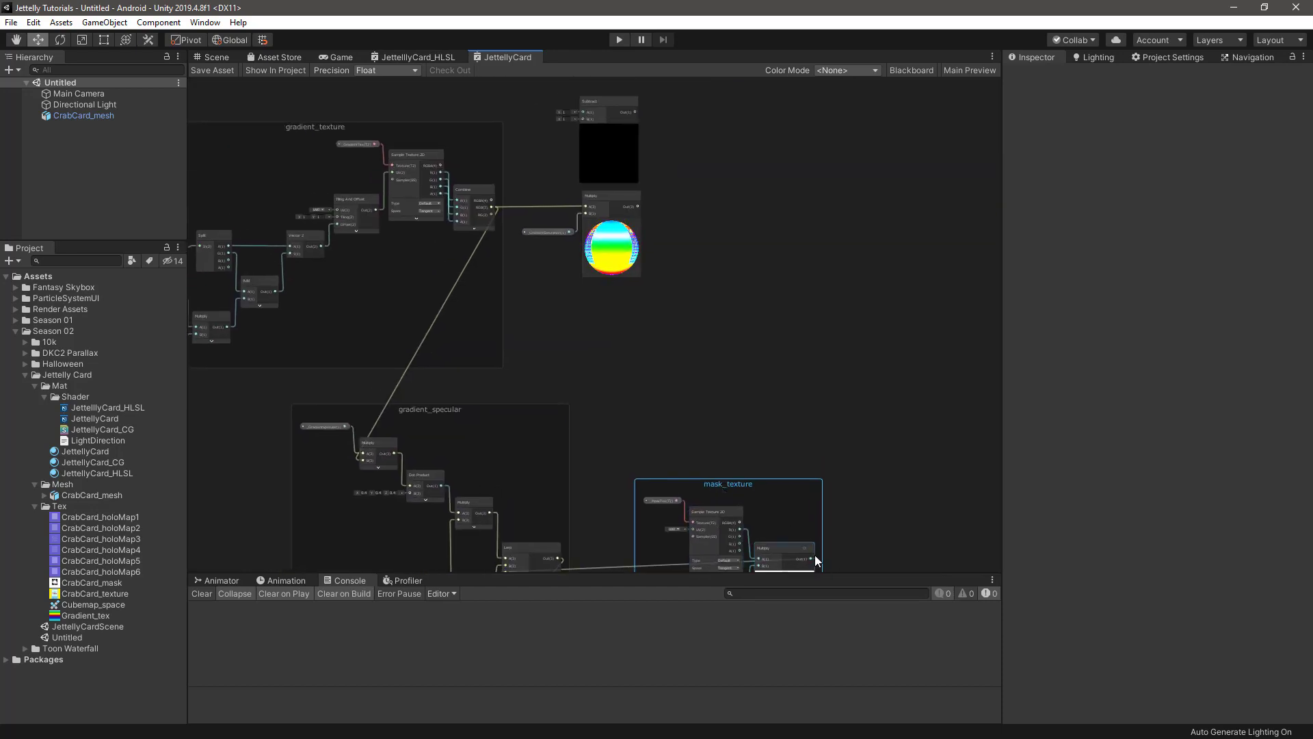
mouse_move(812, 557)
left_mouse_down()
mouse_move(577, 139)
mouse_move(580, 155)
left_mouse_up()
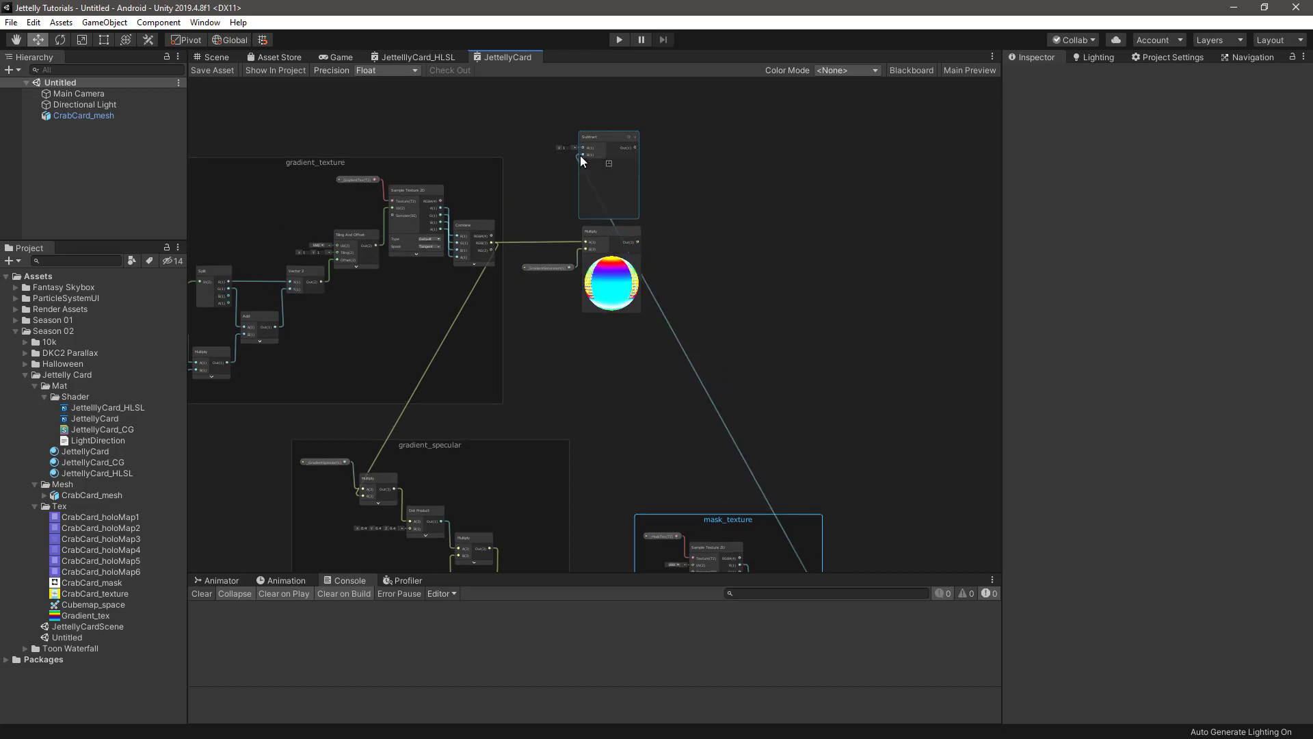
scroll(708, 342, "up", 3)
scroll(737, 338, "up", 1)
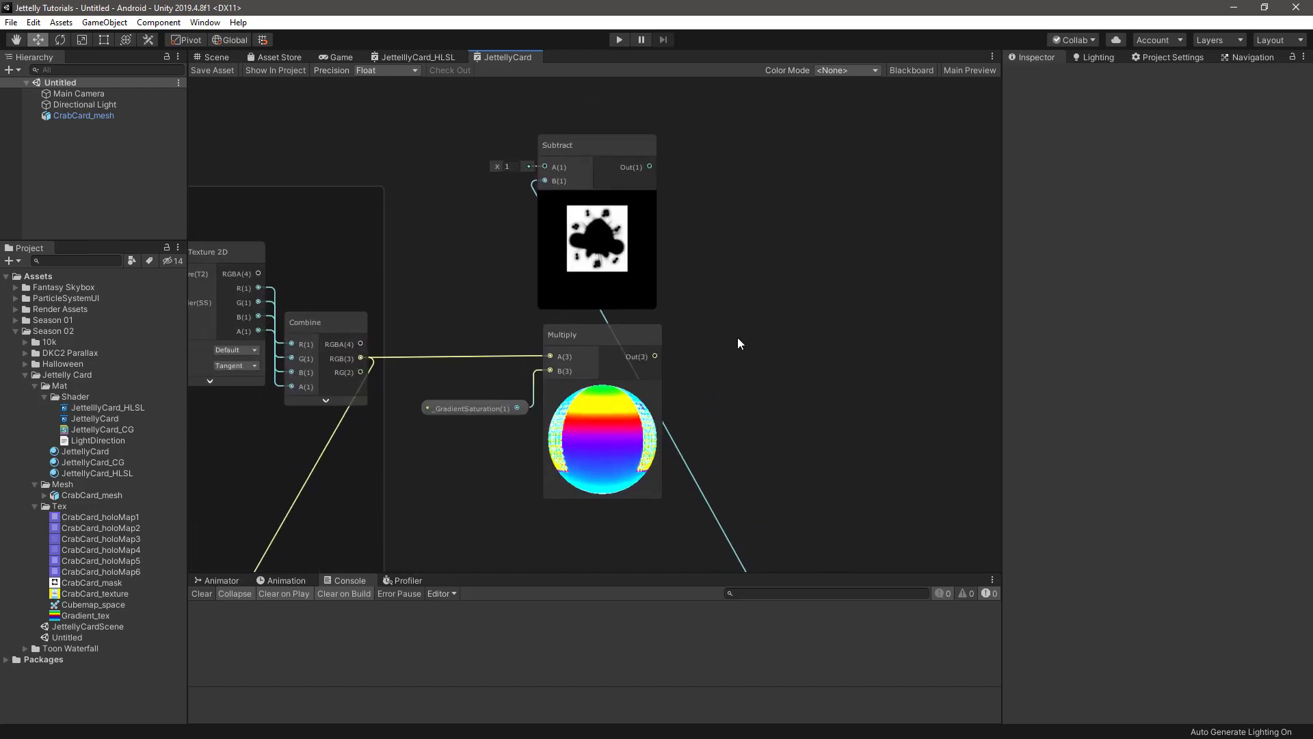
- Add a Multiply combining Subtract Out (A) with the saturated gradient (B), and collapse Subtract's preview
key("space")
type("multiply")
key("Return")
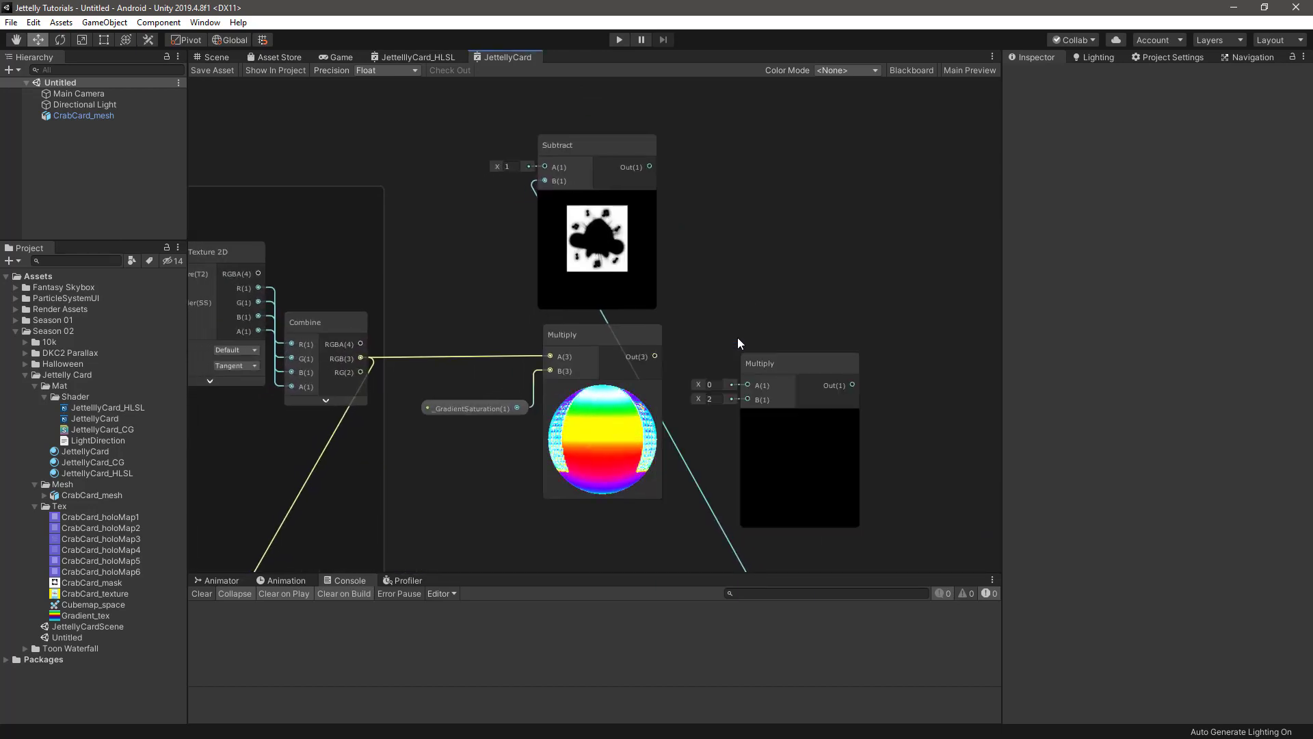
left_click_drag(650, 167, 748, 385)
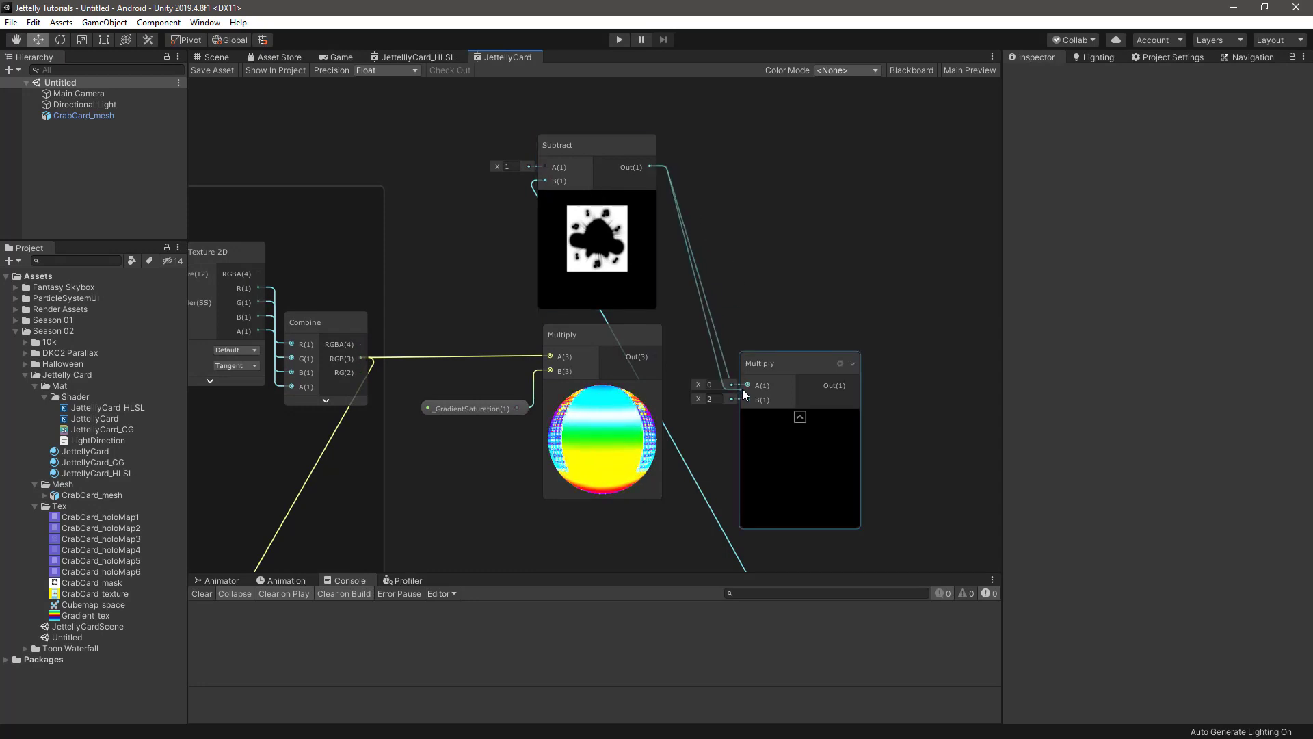
left_click_drag(655, 357, 747, 399)
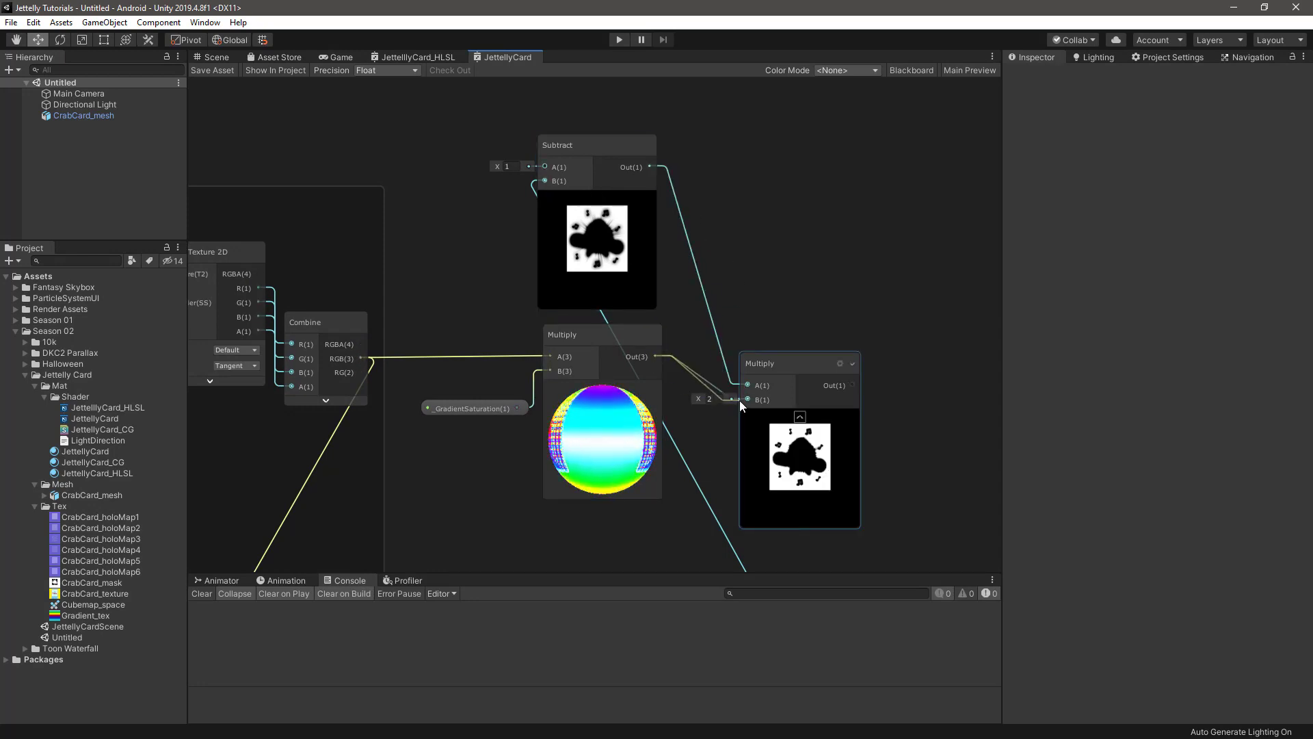
left_click_drag(785, 359, 724, 231)
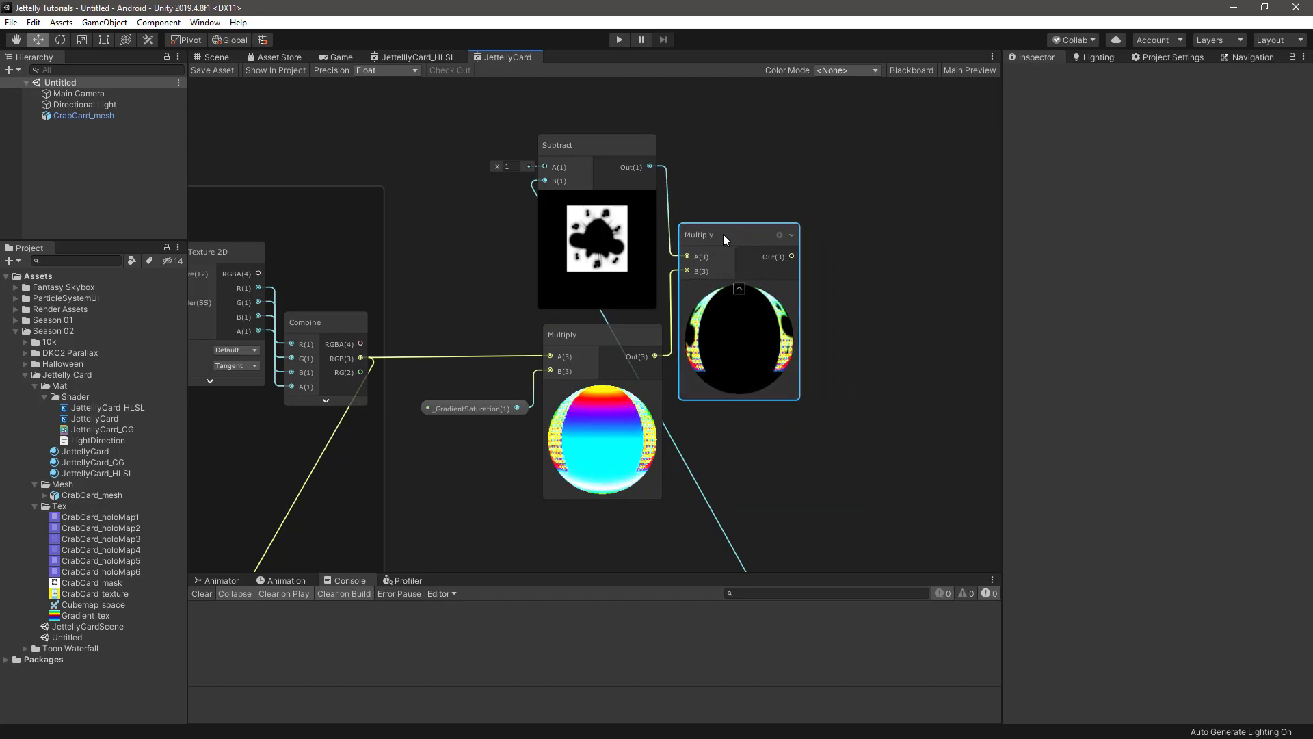
left_click(597, 198)
left_click_drag(574, 145, 619, 171)
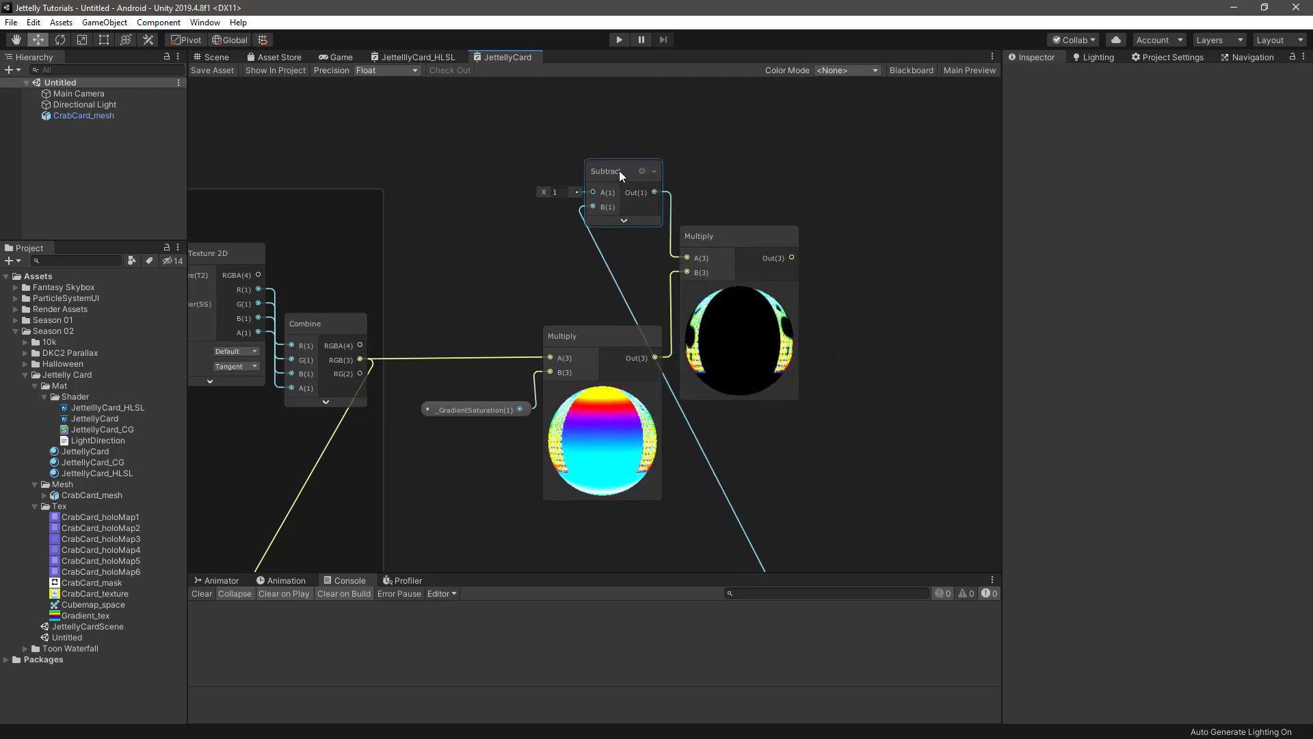
scroll(560, 351, "down", 5)
scroll(732, 245, "down", 3)
- Spread out the left, green, lower-left and yellow node groups and centre the saturation nodes
scroll(711, 221, "down", 1)
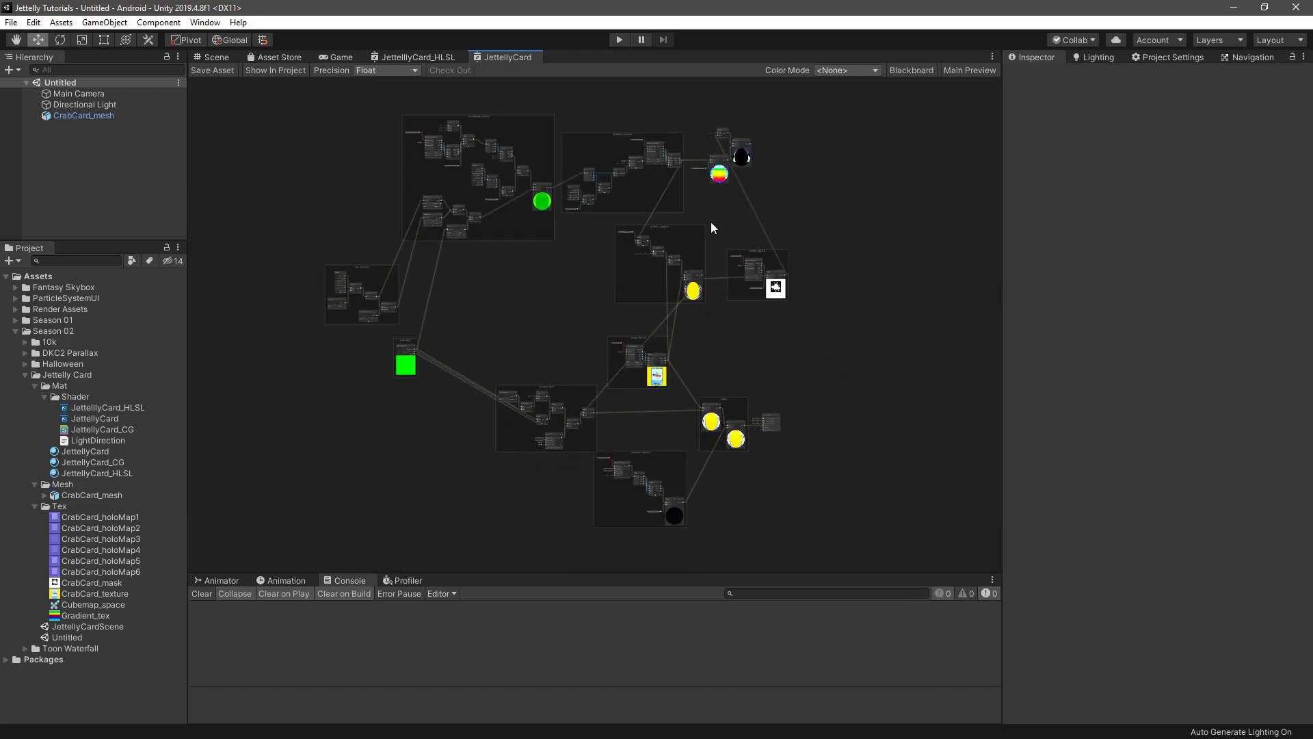
left_click_drag(363, 281, 311, 266)
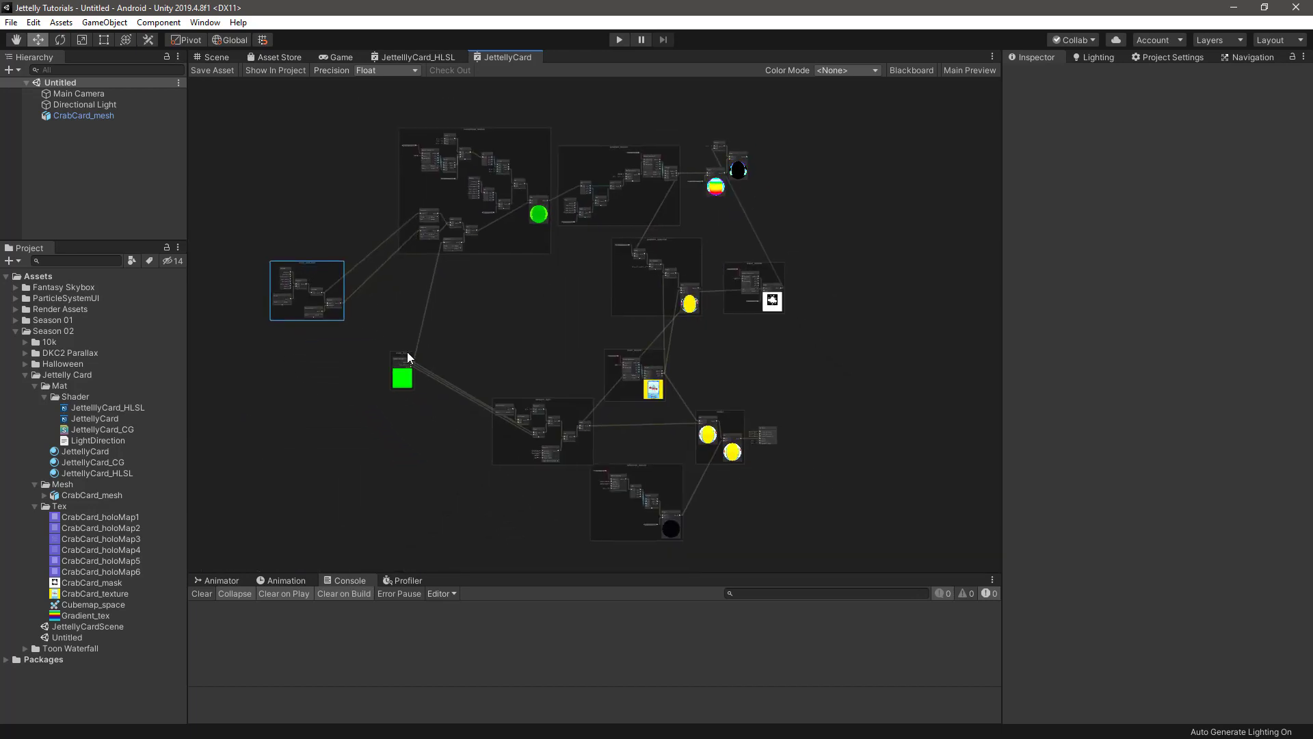
left_click_drag(402, 361, 323, 420)
left_click_drag(549, 405, 525, 448)
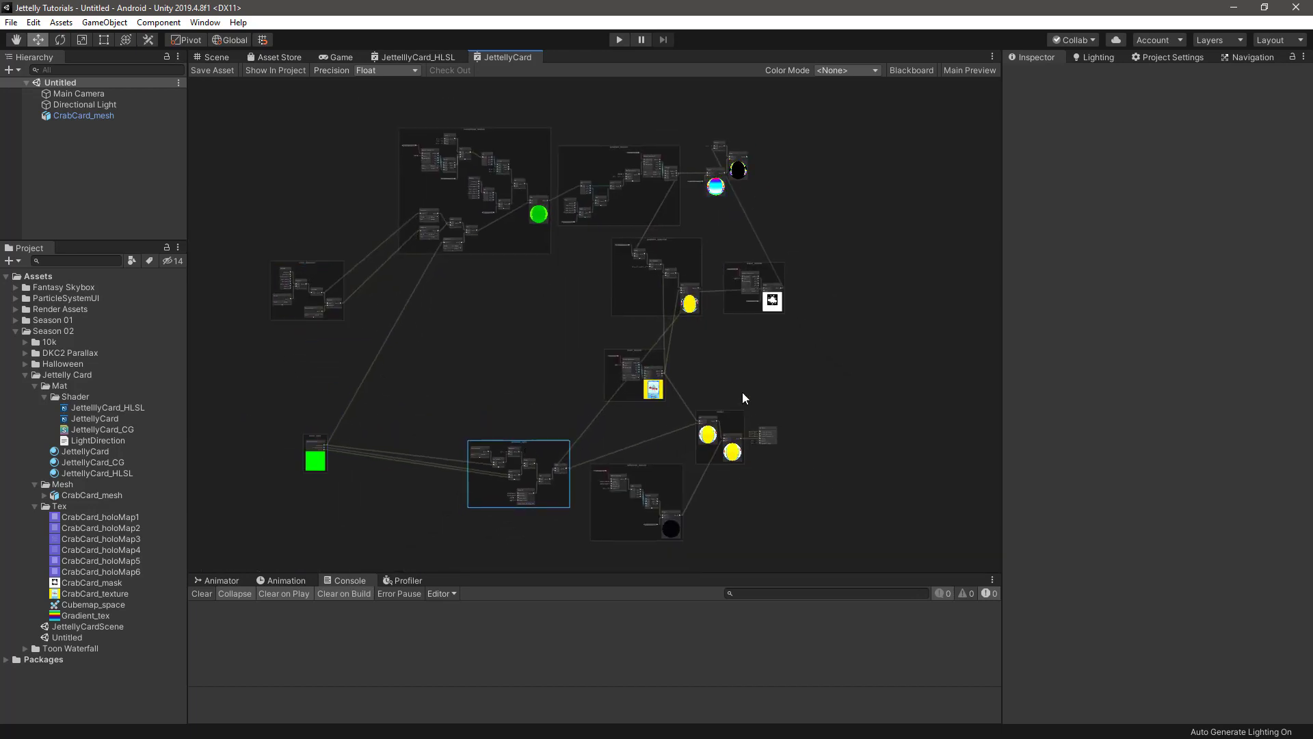
left_click_drag(724, 413, 813, 389)
left_click_drag(765, 433, 861, 422)
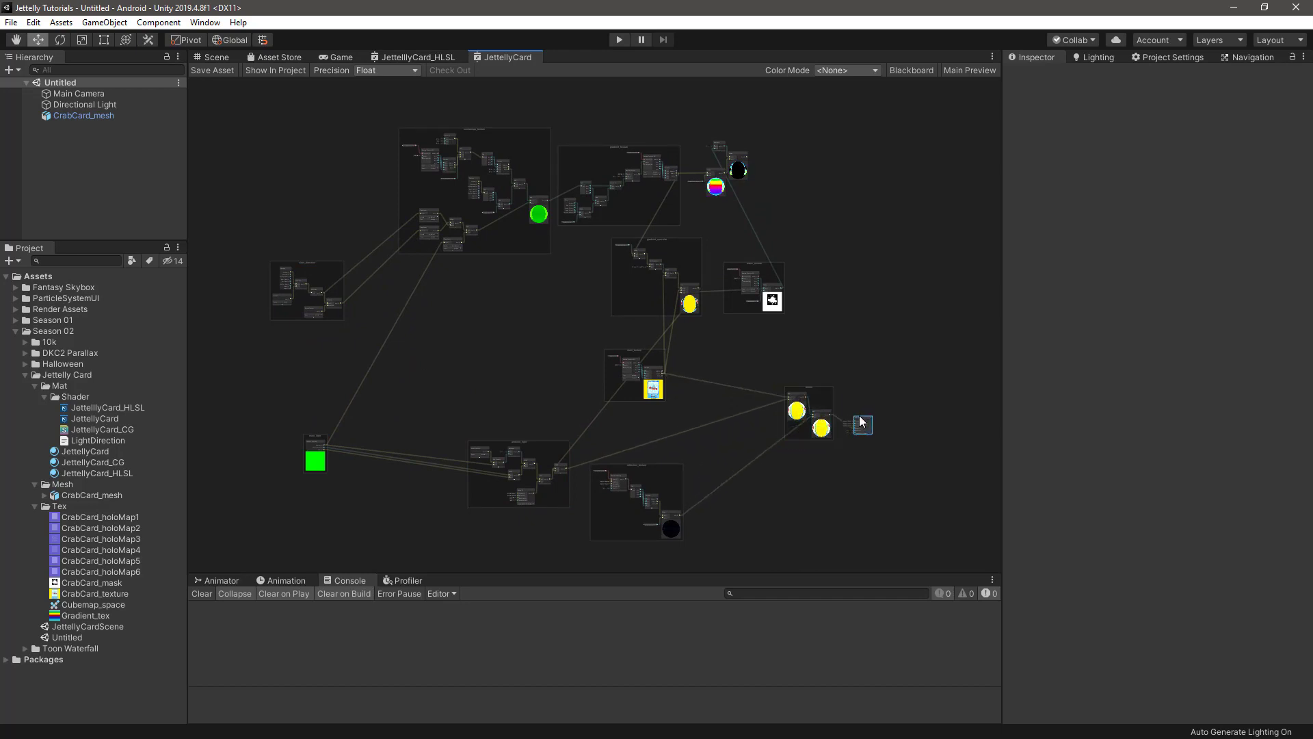
left_click_drag(718, 176, 483, 395)
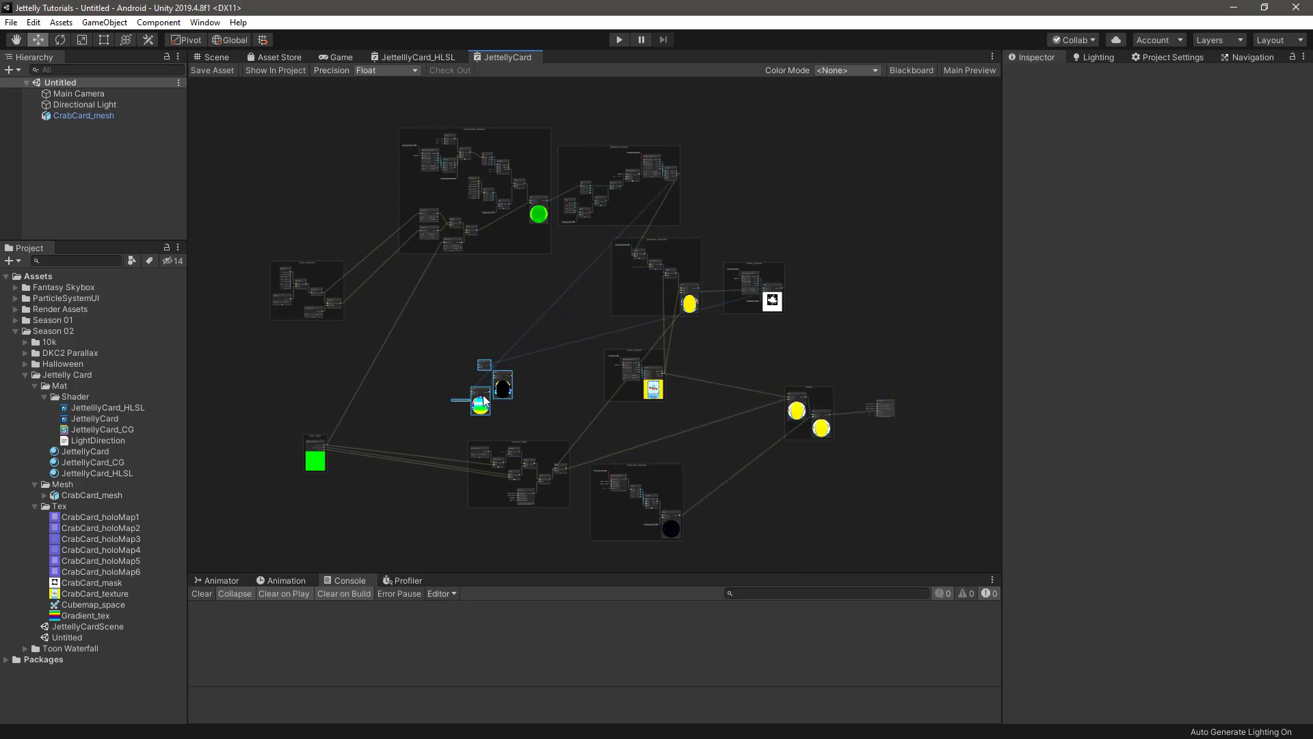
scroll(466, 400, "up", 1)
scroll(624, 314, "up", 3)
scroll(629, 315, "up", 2)
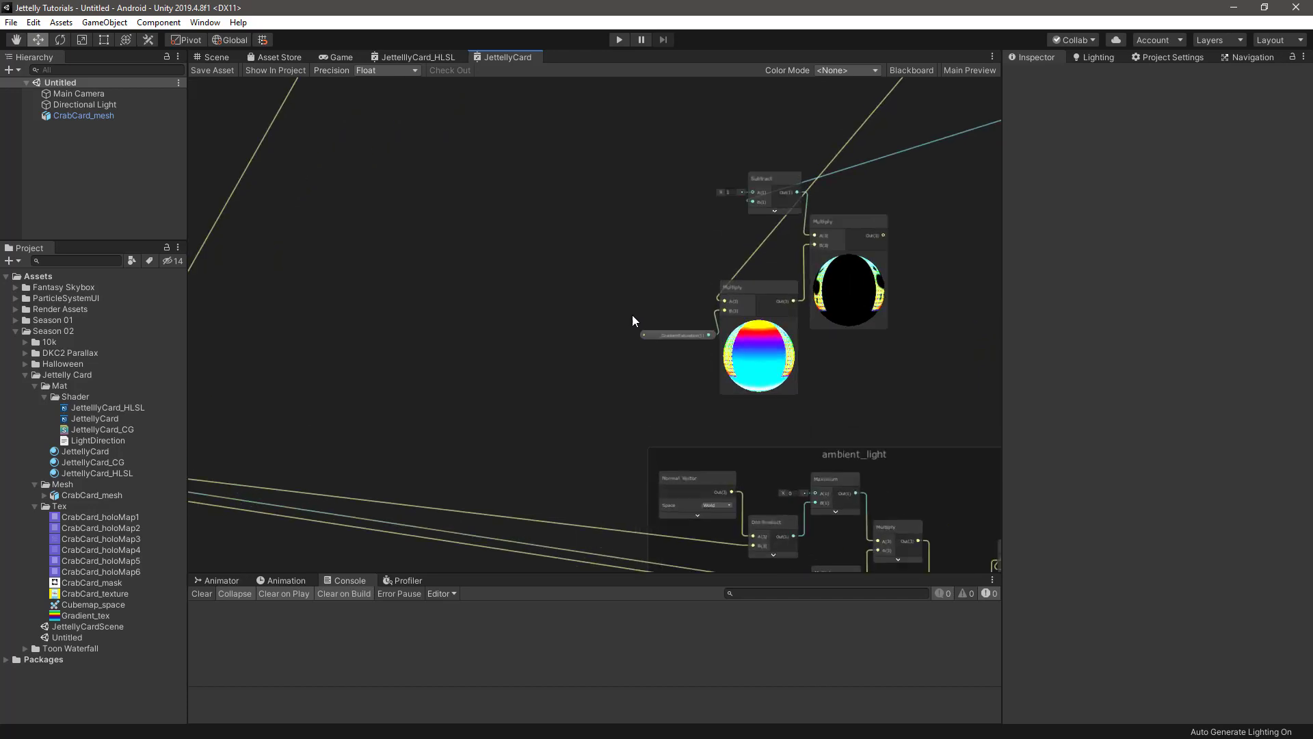
scroll(636, 317, "up", 1)
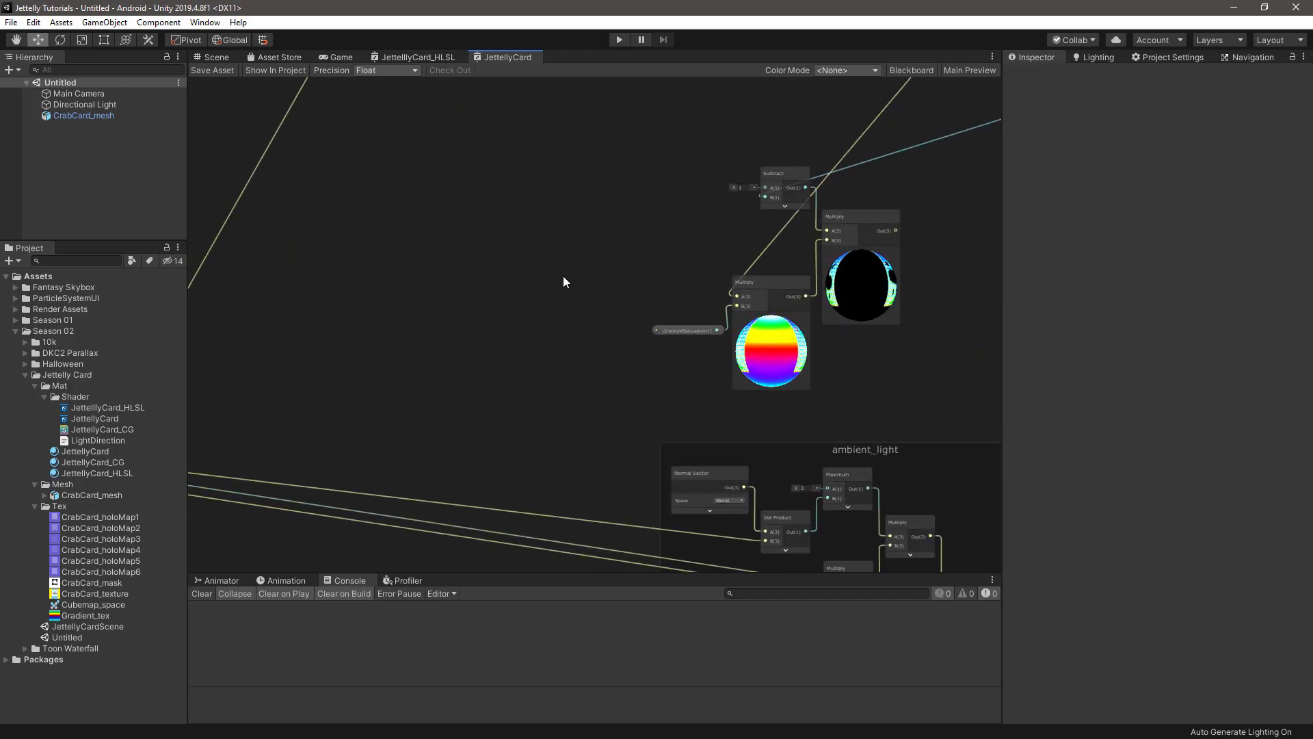
key("space")
- Create an Add node, collapse its preview, and move it up near the lighting groups
type("add")
key("Return")
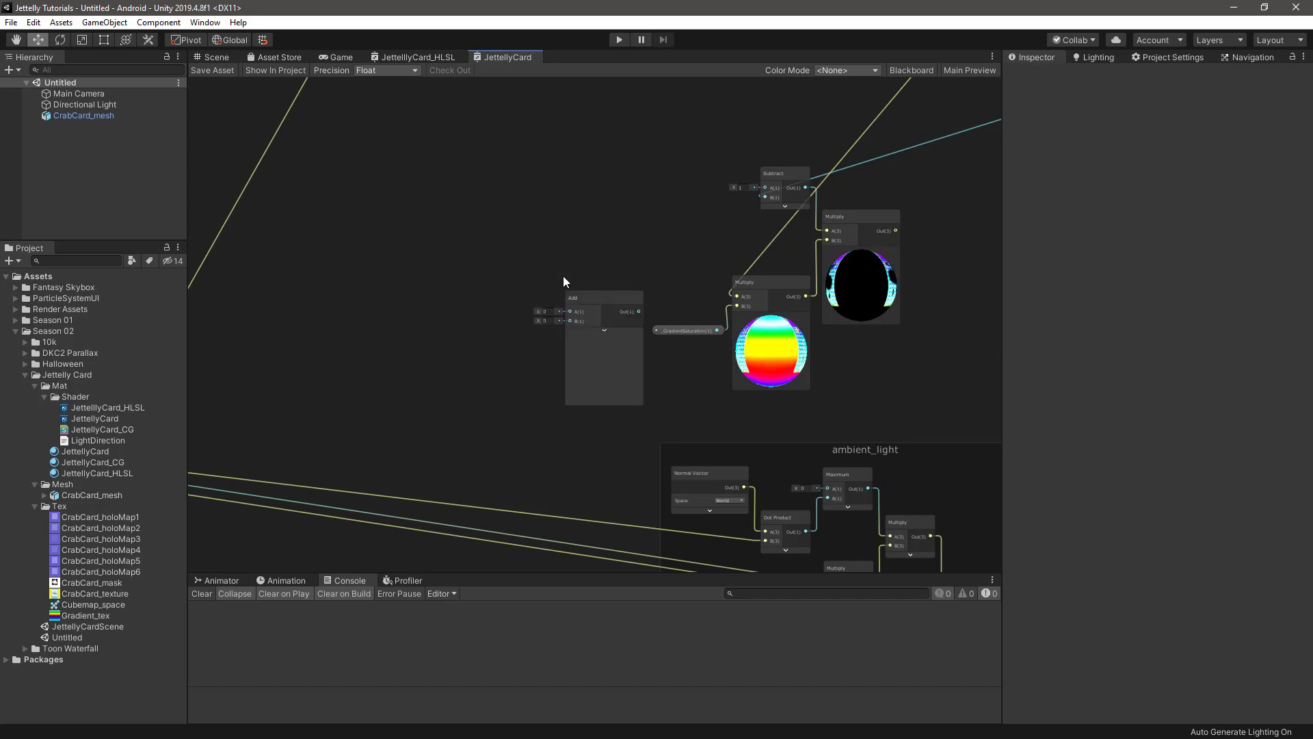
left_click(598, 322)
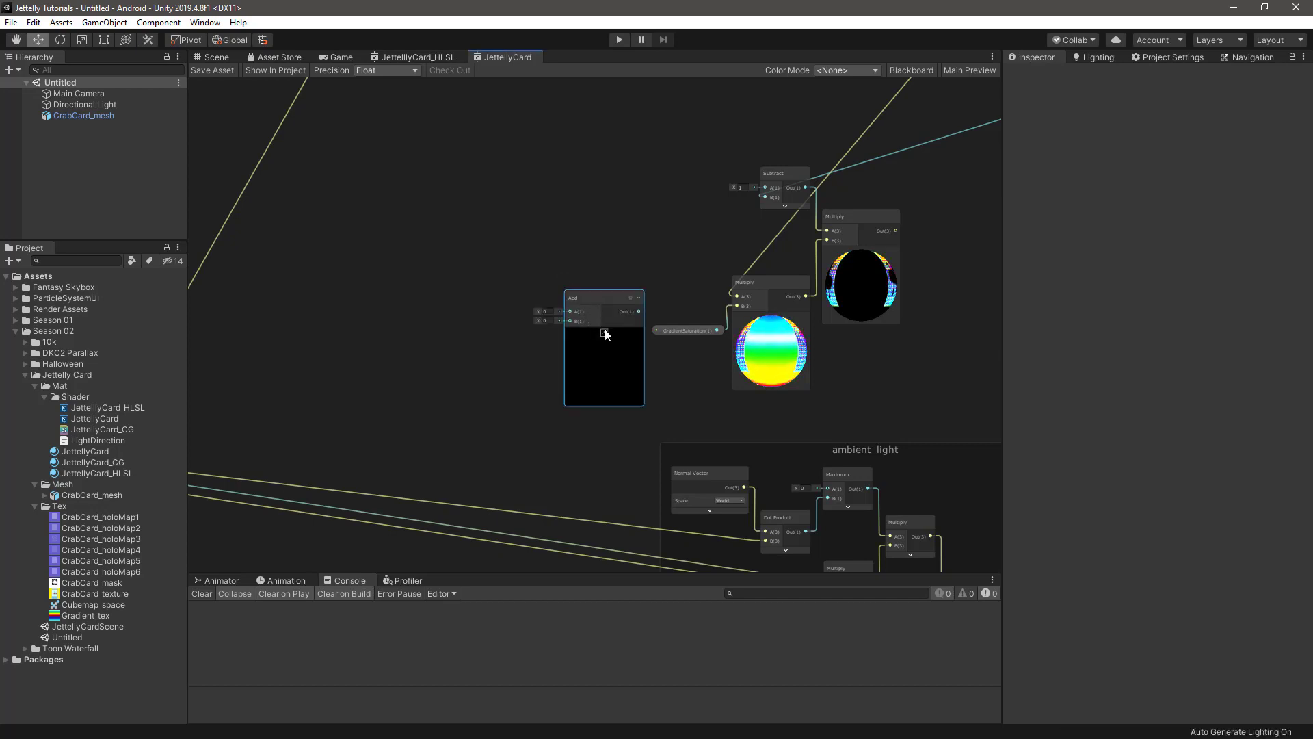
left_click(604, 333)
left_click_drag(584, 298, 540, 152)
middle_click_drag(447, 299, 760, 360)
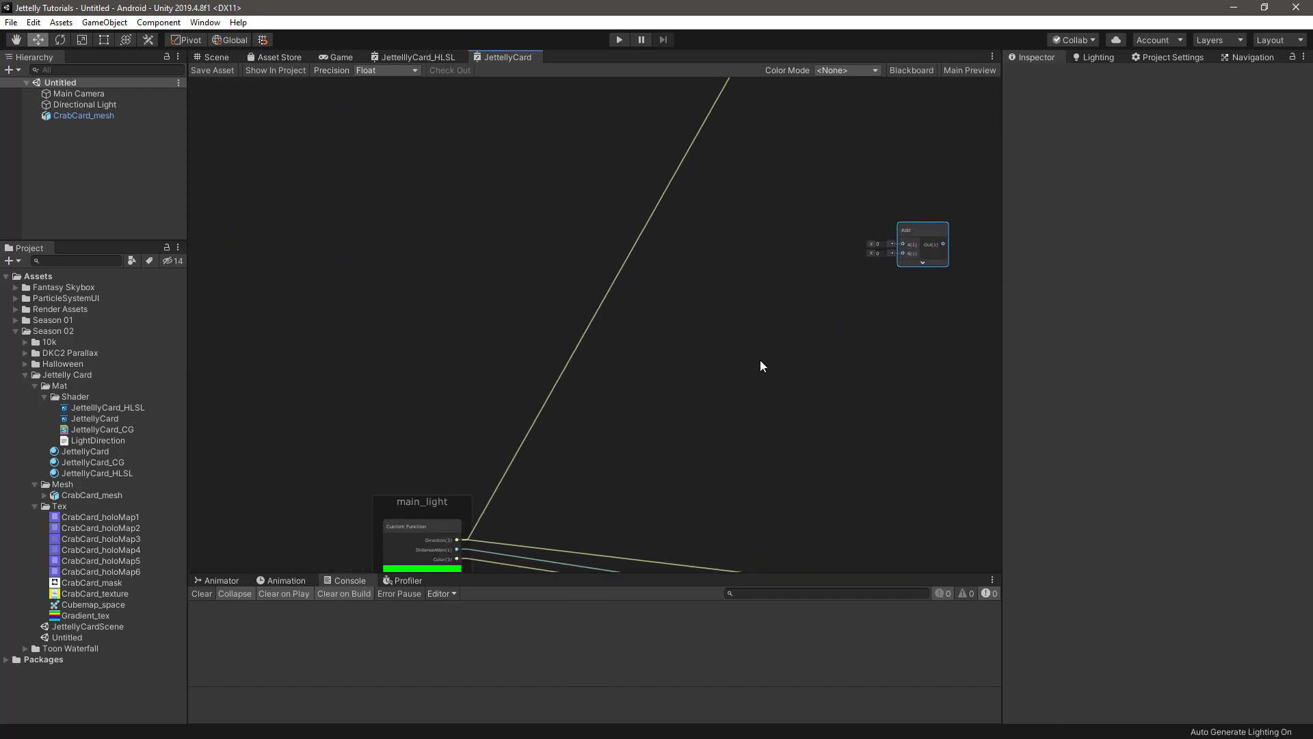
scroll(682, 346, "down", 5)
middle_click_drag(683, 346, 582, 380)
scroll(582, 380, "up", 1)
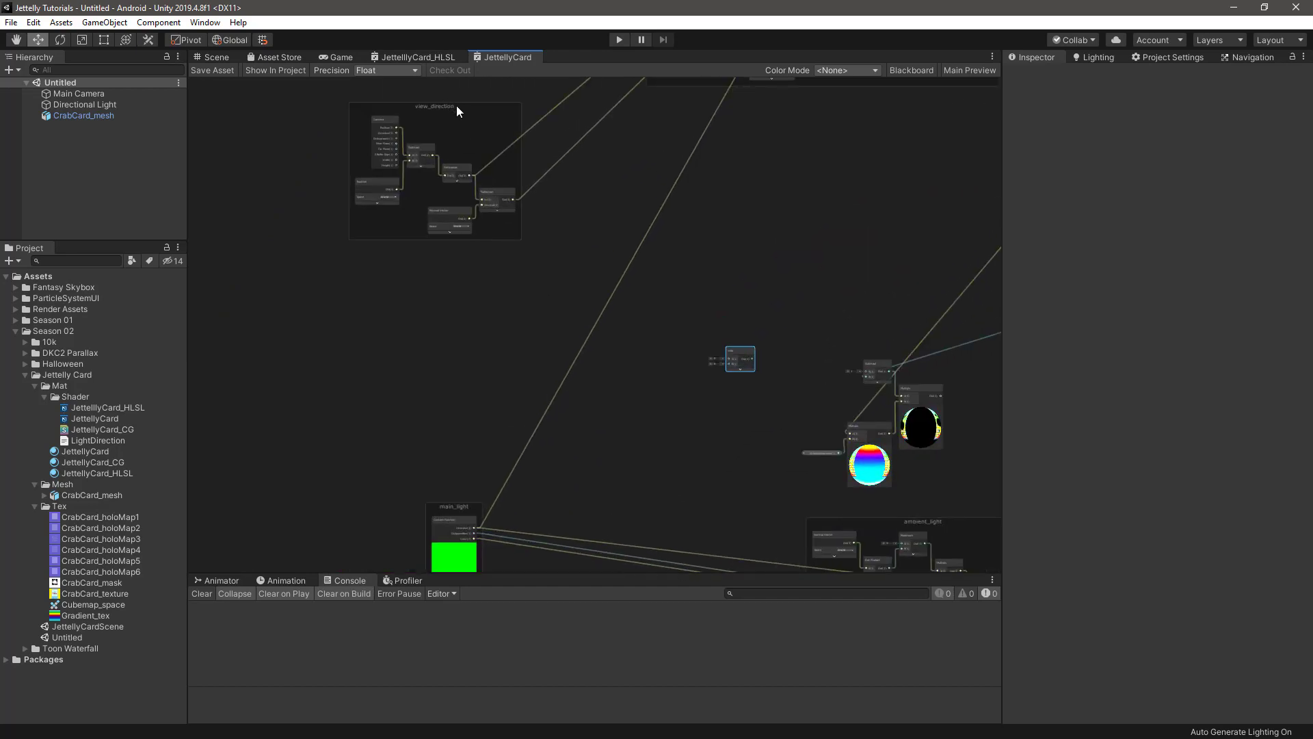
- Wire view_direction's Normalize output to Add A and main_light's Direction to Add B
left_click_drag(456, 112, 461, 250)
scroll(585, 334, "up", 2)
scroll(542, 326, "up", 3)
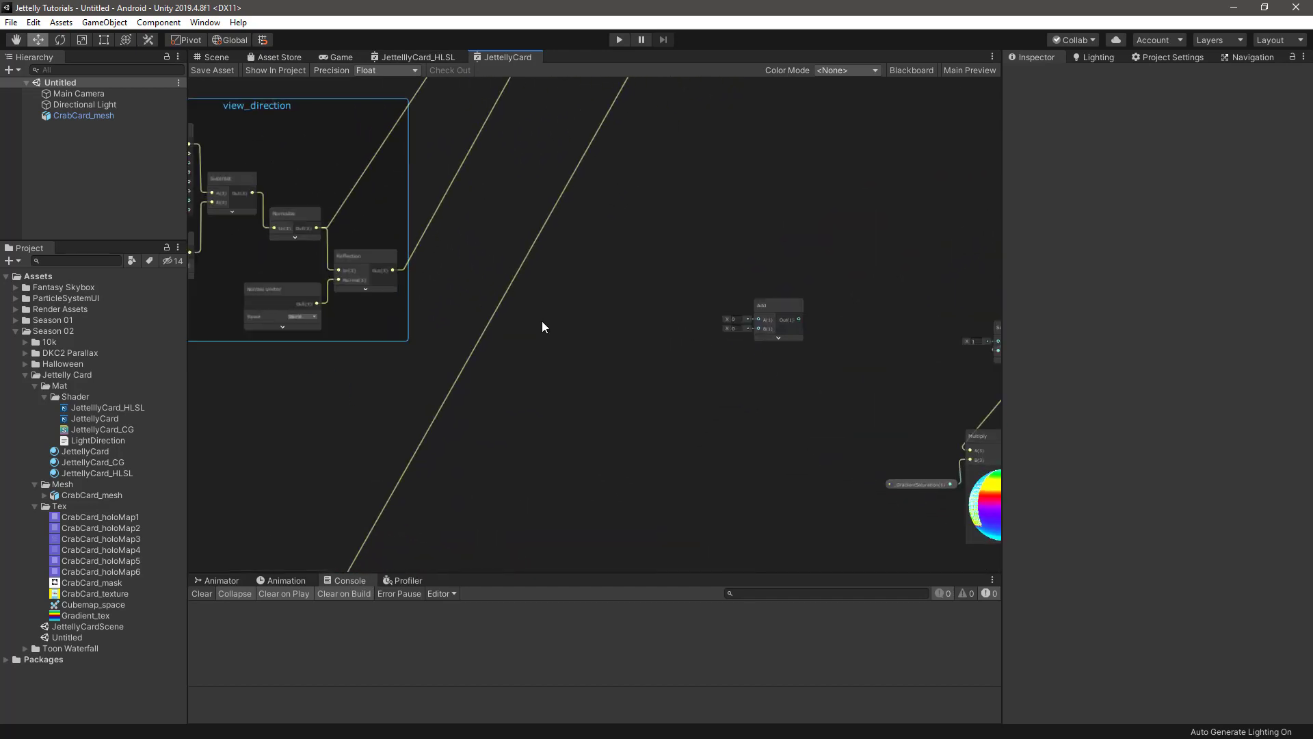
scroll(542, 326, "up", 2)
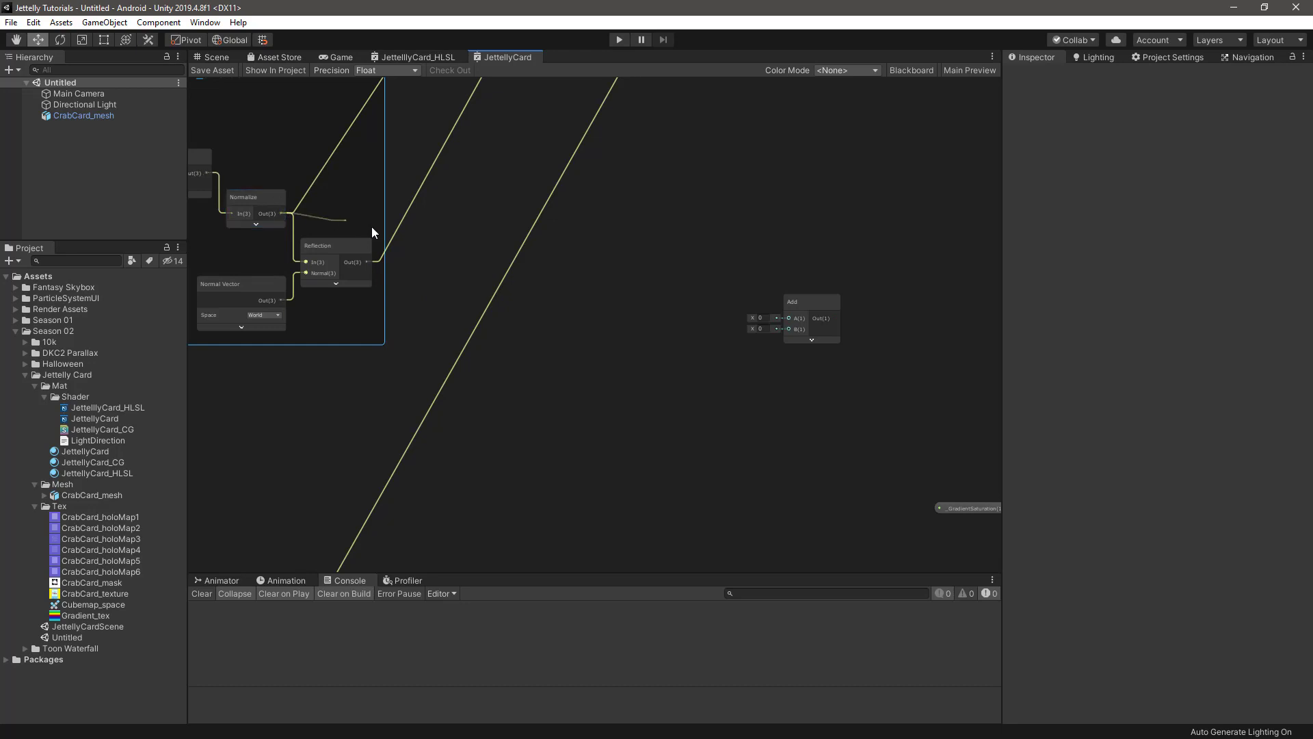
left_click_drag(773, 315, 785, 314)
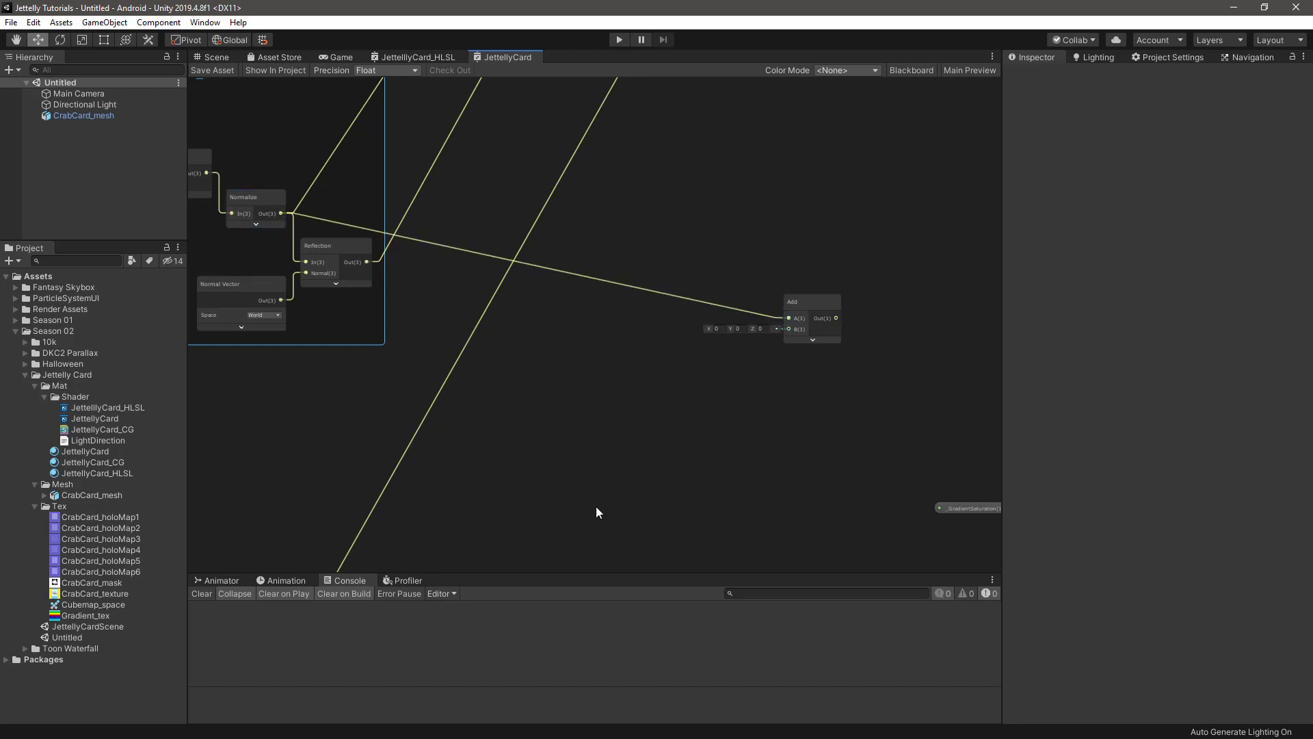
middle_click_drag(596, 506, 590, 294)
middle_click_drag(405, 436, 340, 469)
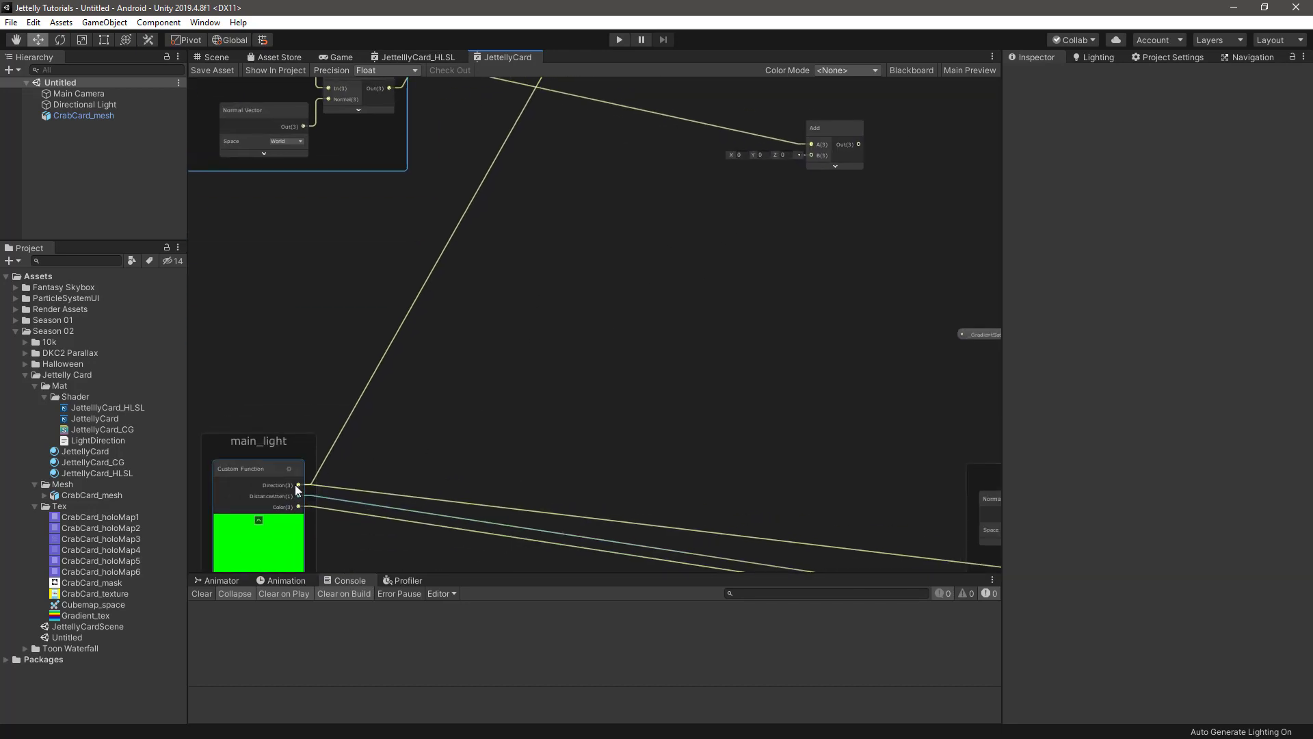
left_click_drag(298, 485, 811, 156)
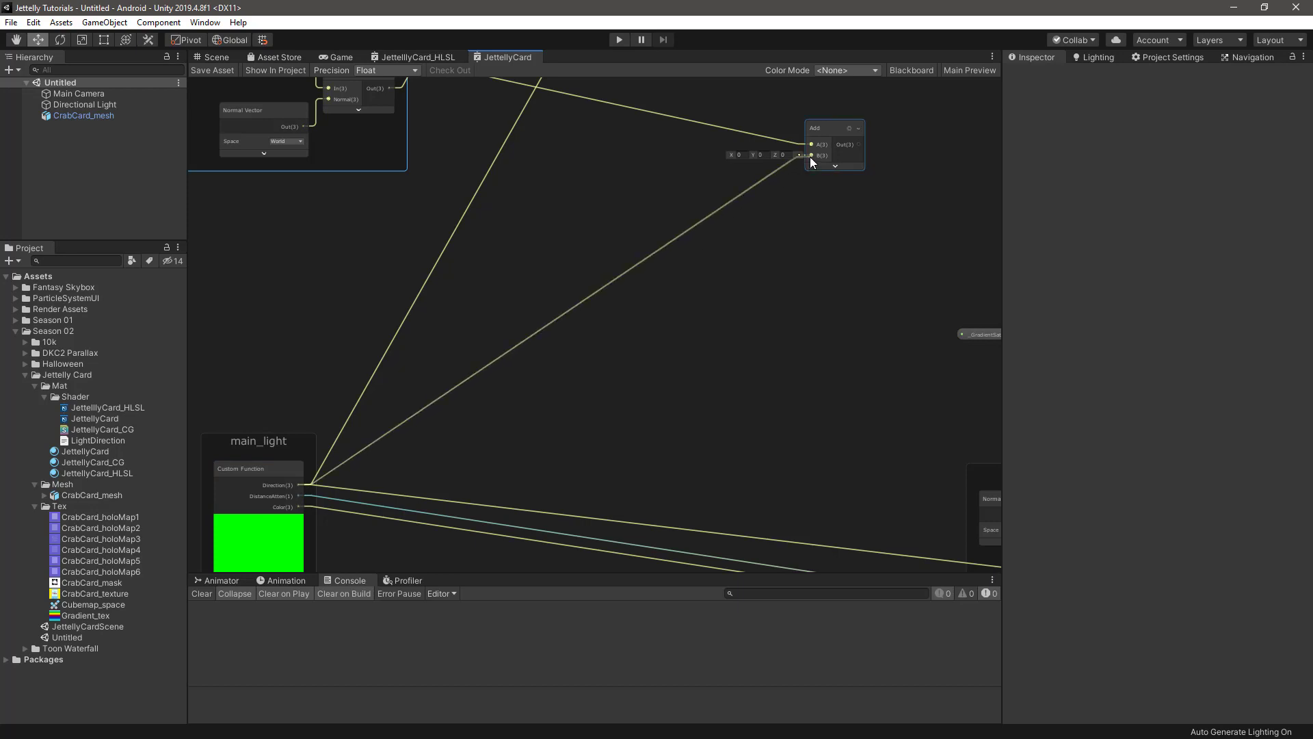
middle_click_drag(857, 235, 515, 409)
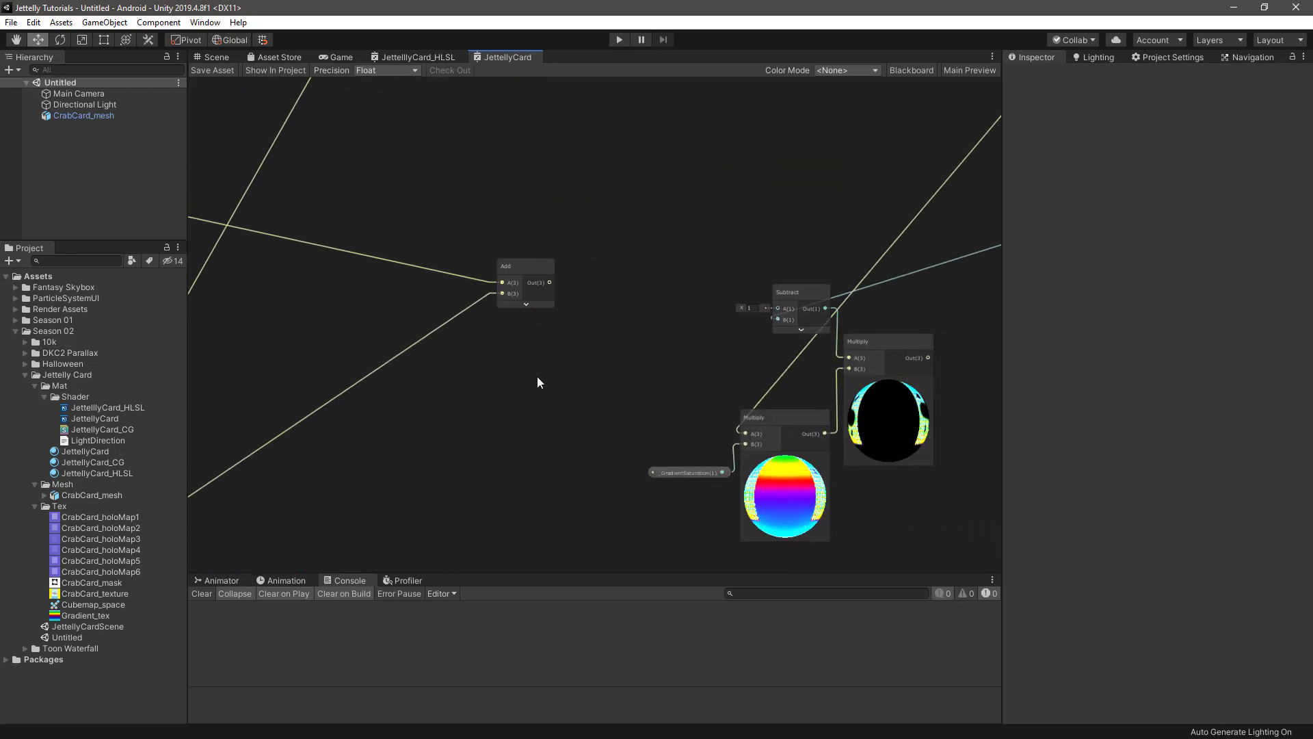
- Add a Normalize node fed by the Add node's output
key("space")
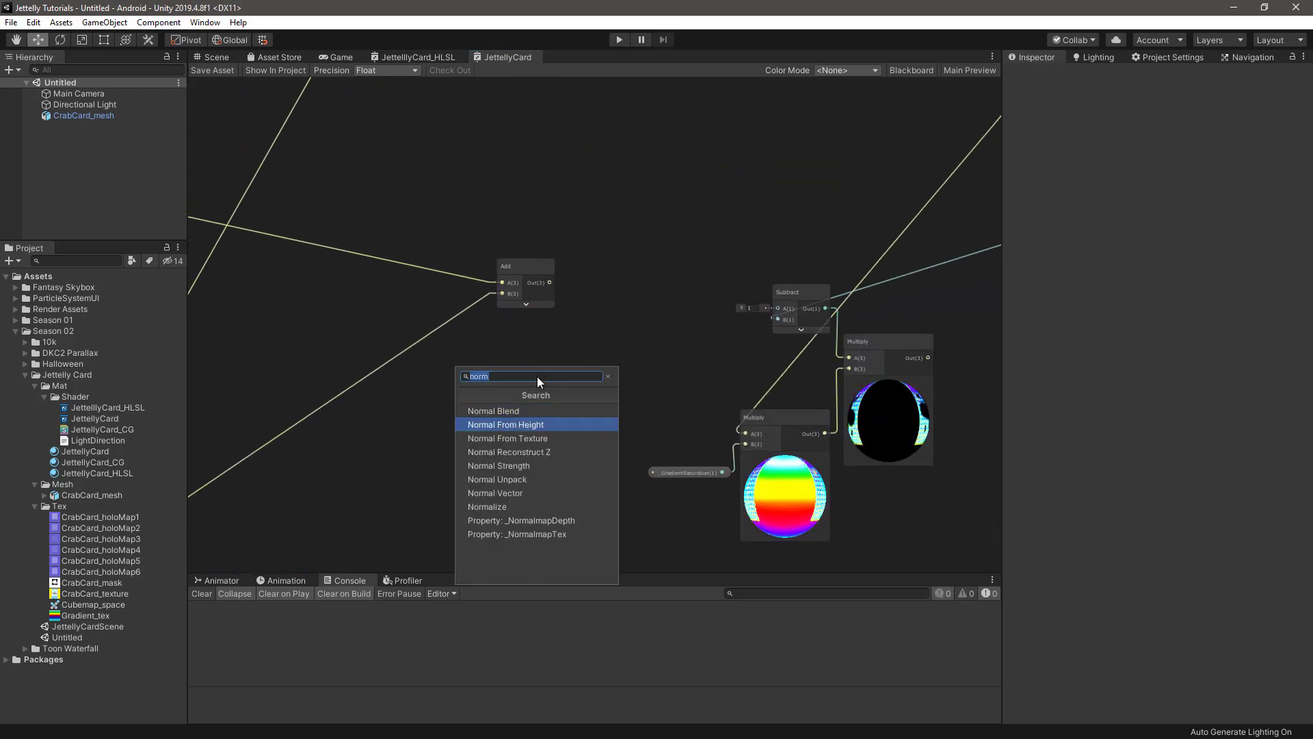
key("Down")
key("Down")
key("Down")
key("Down")
key("Down")
key("Down")
key("Return")
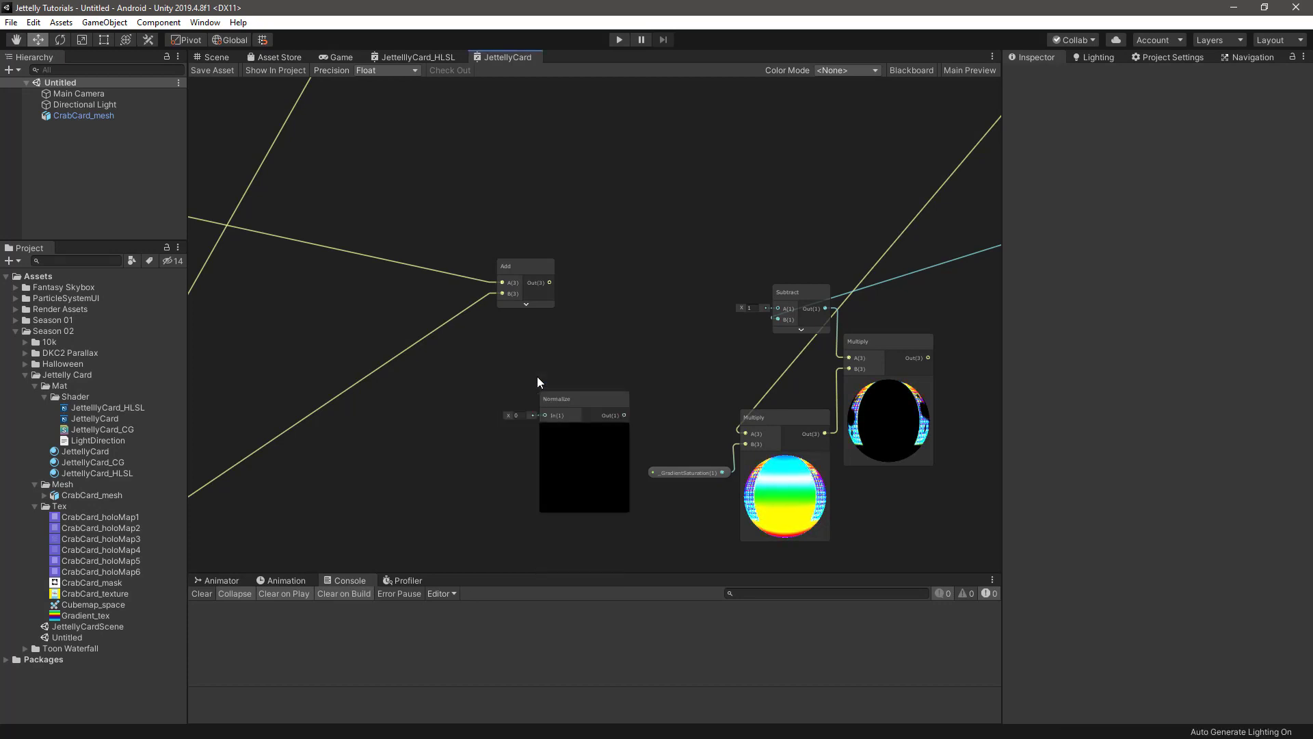
scroll(569, 313, "up", 2)
mouse_move(547, 274)
left_mouse_down()
mouse_move(540, 449)
mouse_move(589, 318)
mouse_move(510, 259)
left_mouse_up()
left_click(591, 466)
left_click(606, 294)
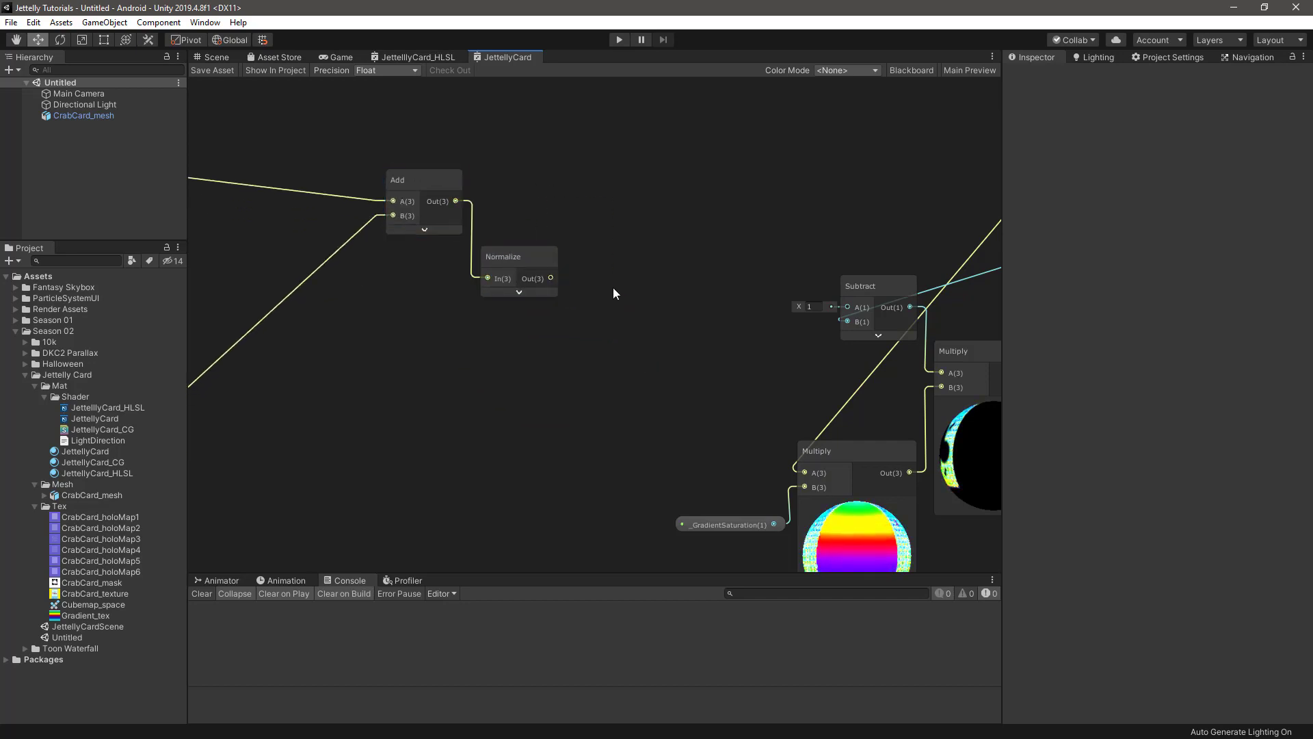
- Add a Dot Product node with the normalized vector in its A input
key("space")
type("dot")
key("Return")
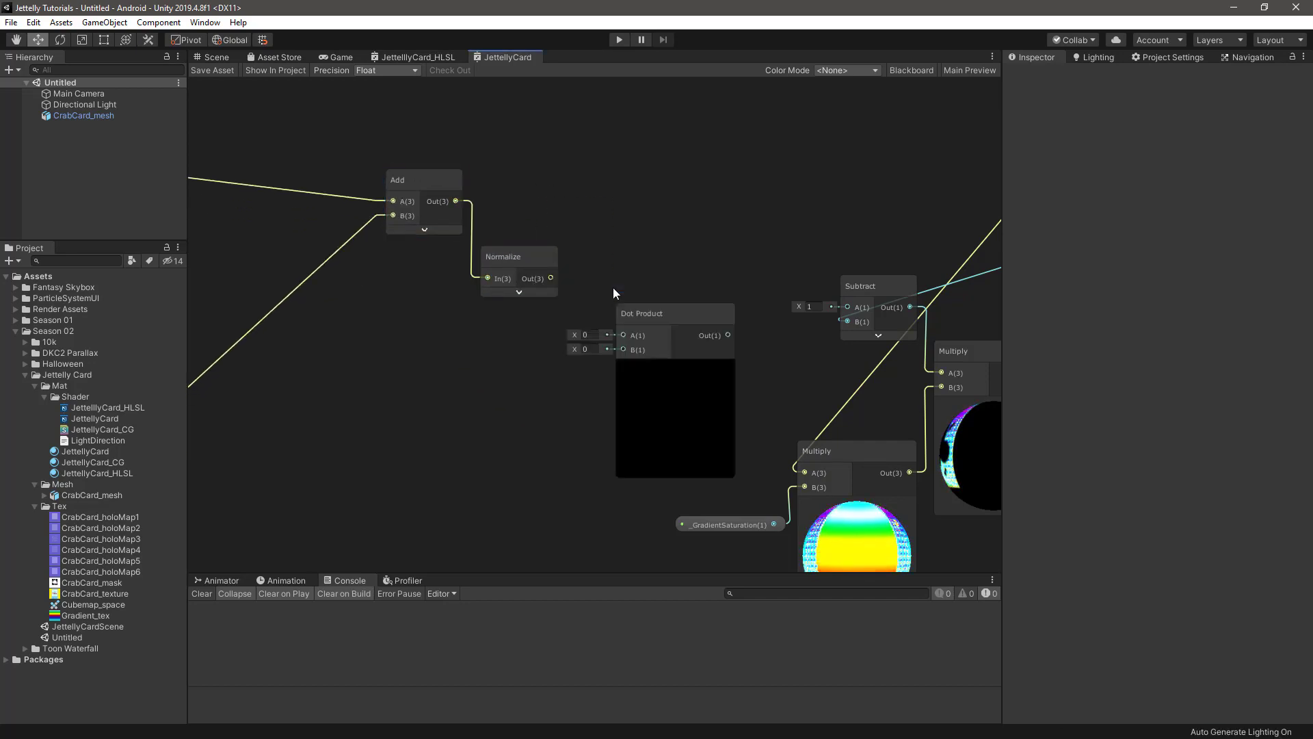
left_click(676, 364)
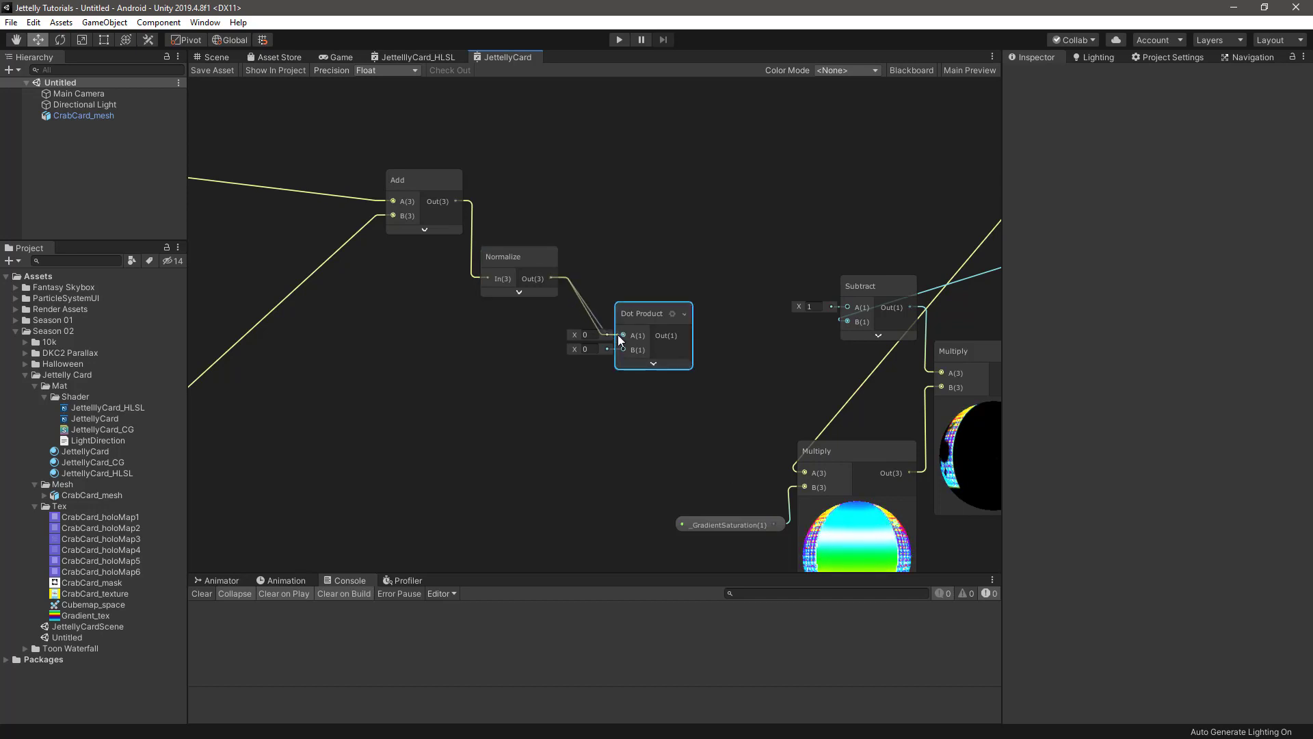
left_click(654, 363)
left_click_drag(620, 302, 610, 301)
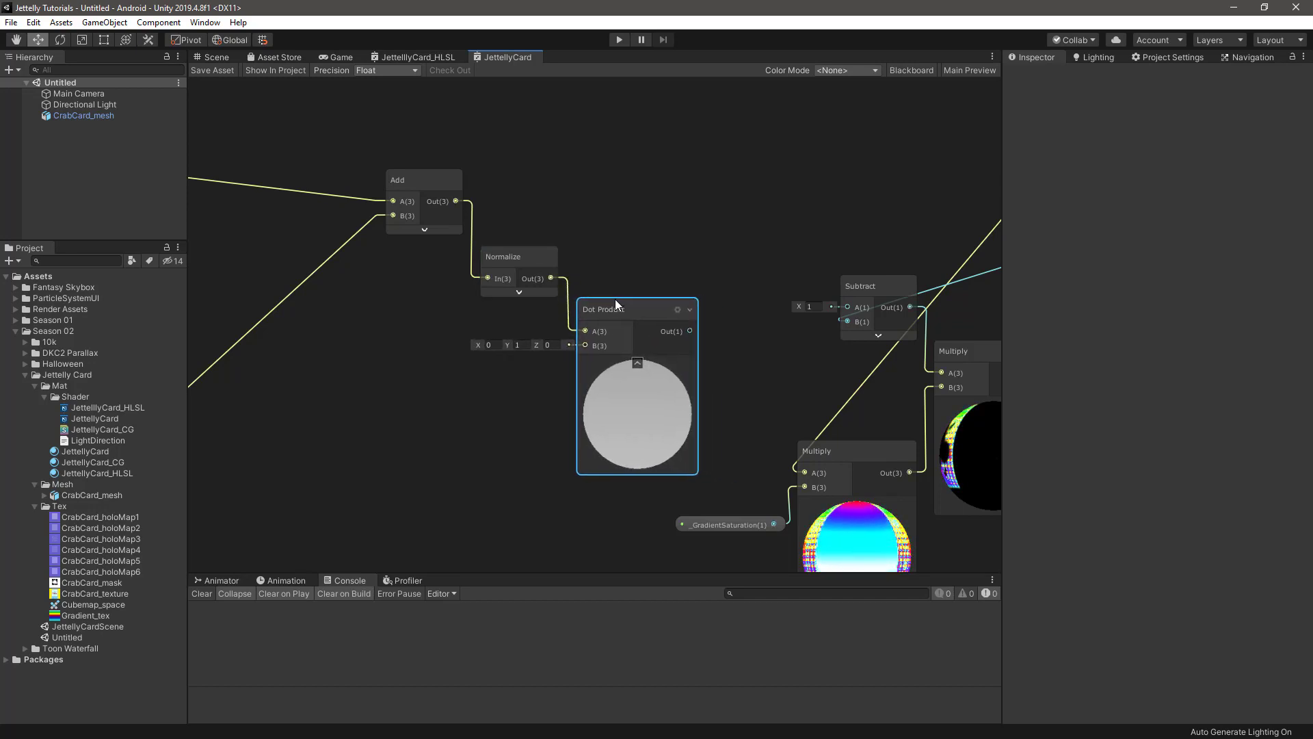
left_click(483, 434)
- Add a world-space Normal Vector node wired into Dot Product B, placed beside it
key("space")
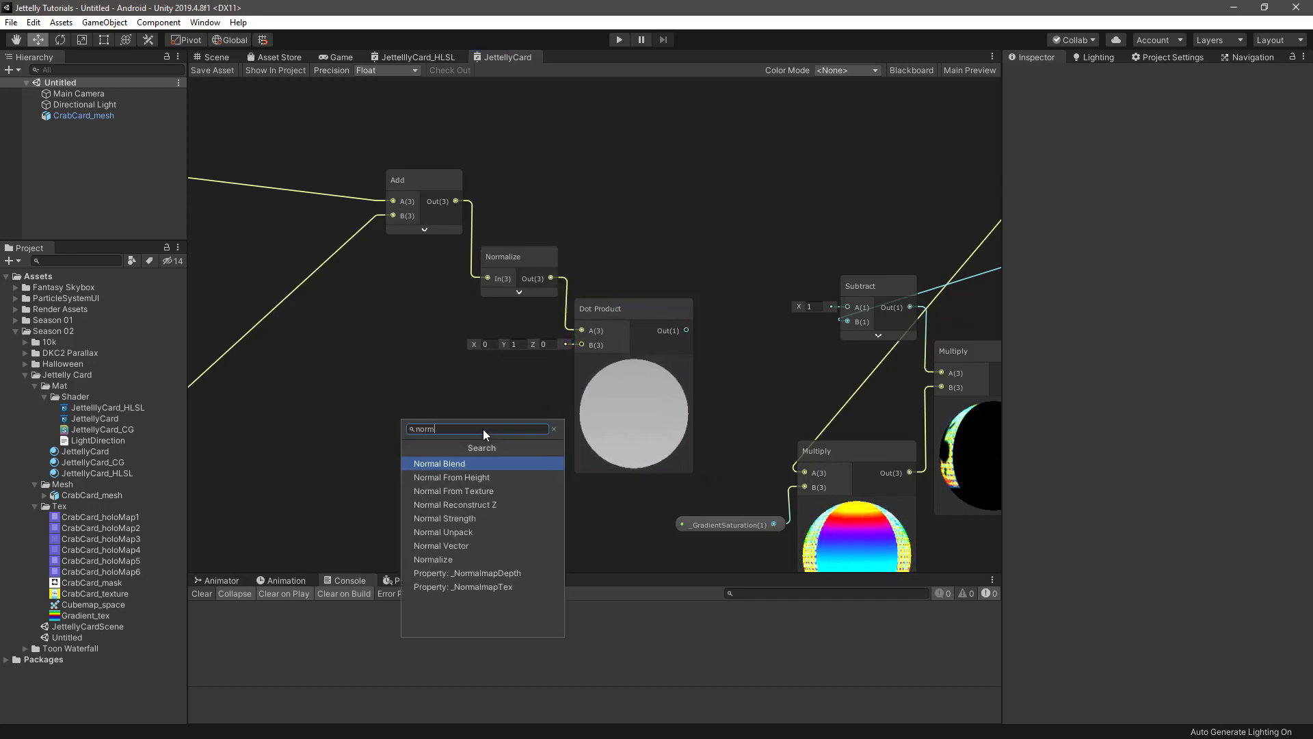
key("Down")
key("Down")
key("Down")
key("Down")
key("Down")
key("Down")
key("Return")
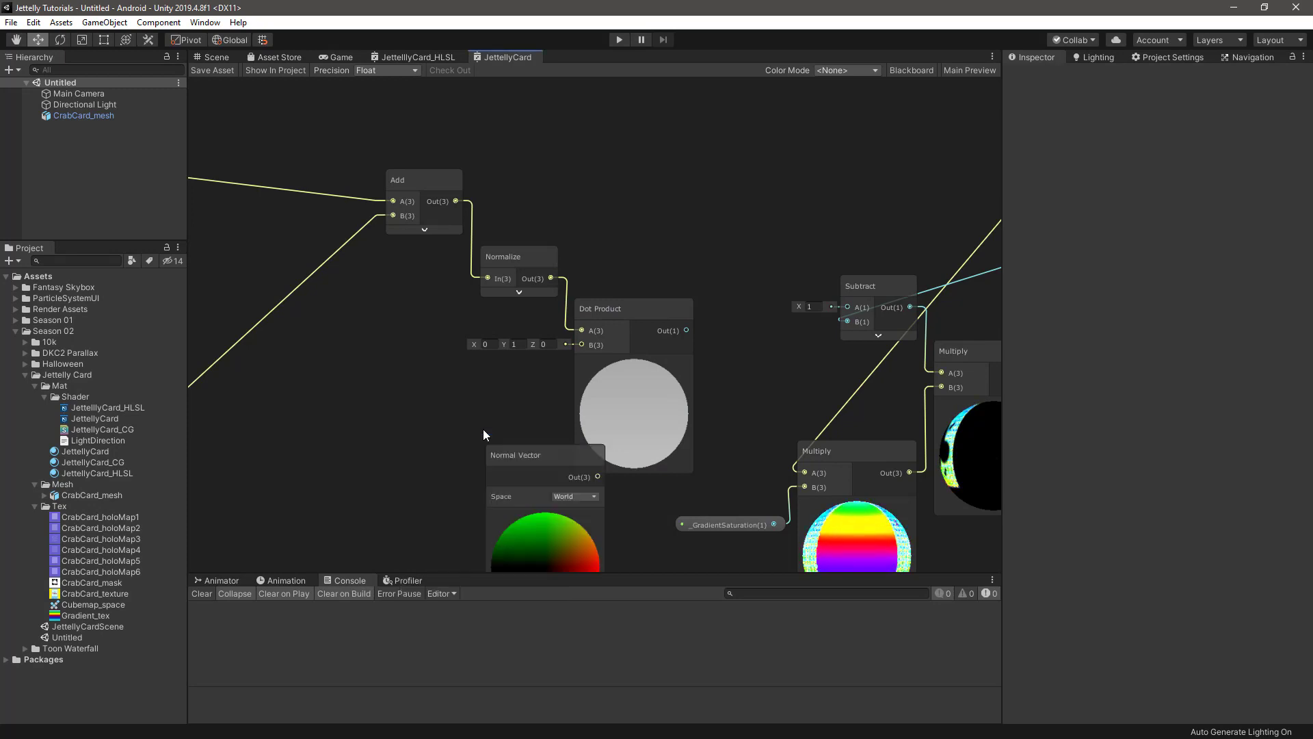
left_click_drag(508, 455, 582, 344)
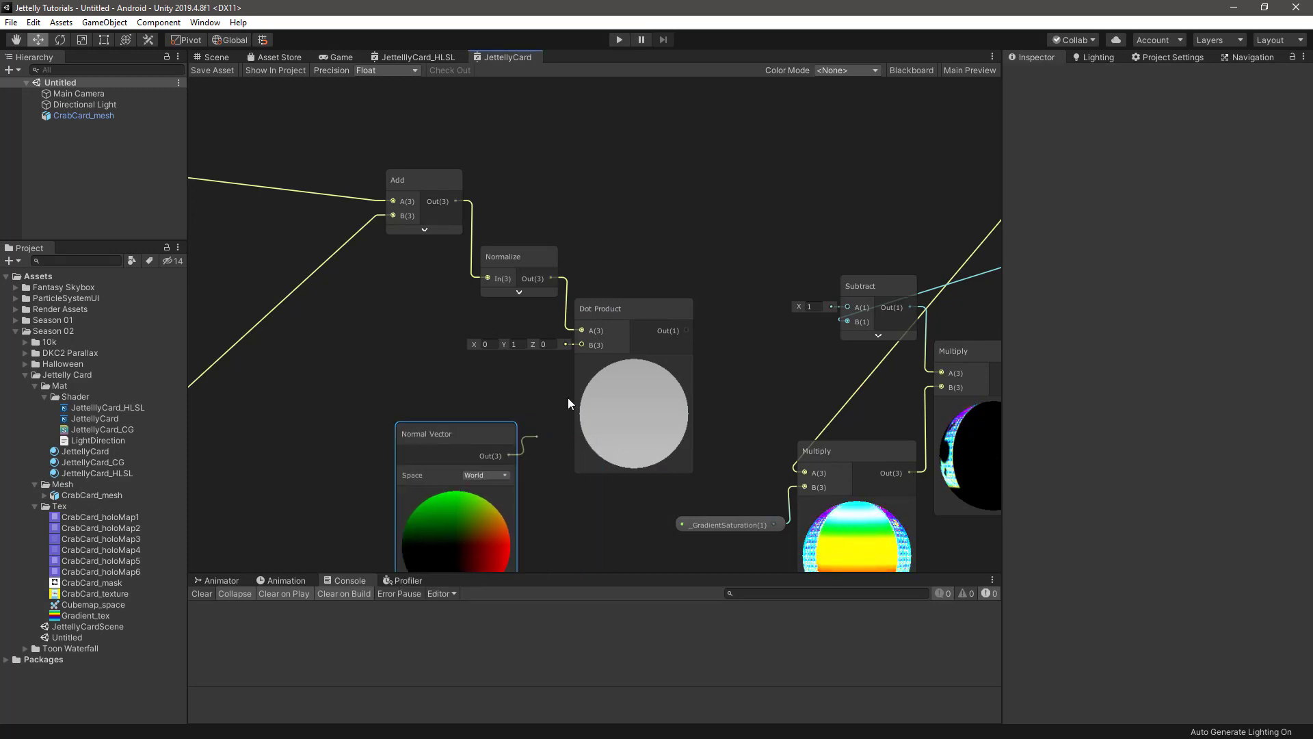
left_click(455, 493)
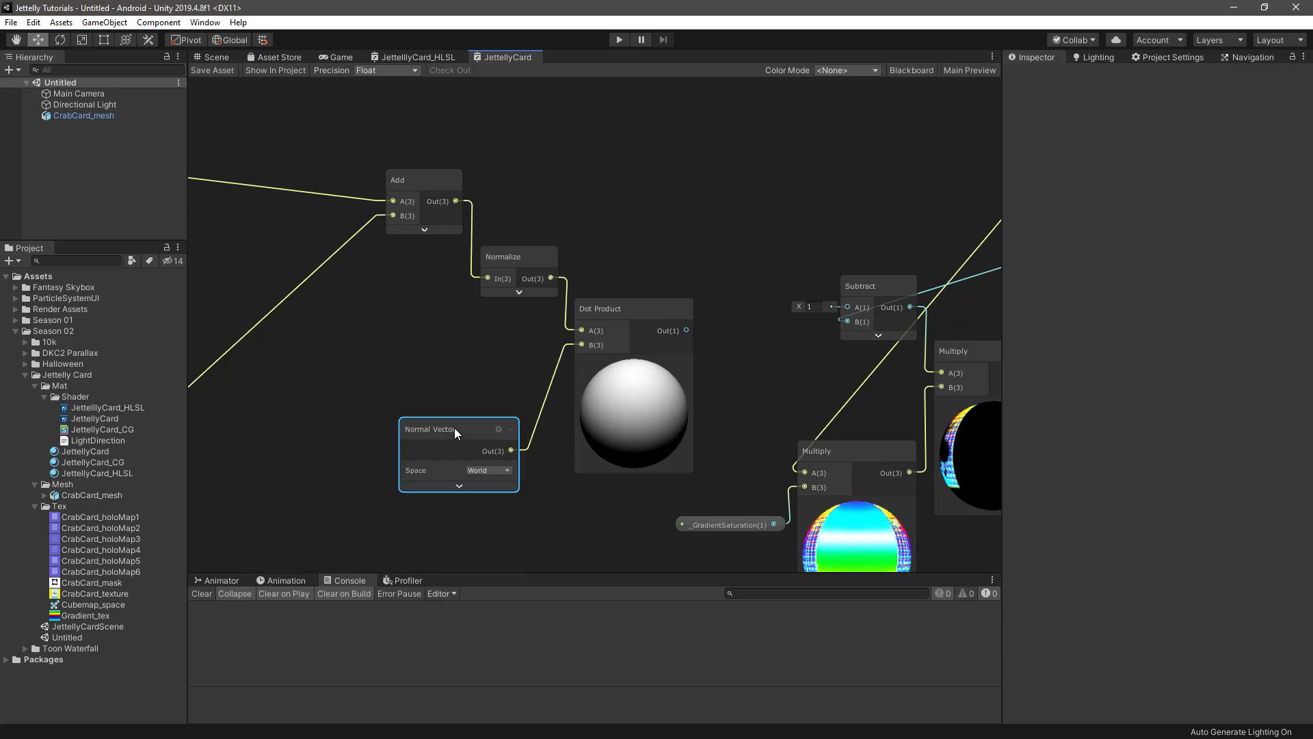
left_click_drag(454, 428, 491, 384)
left_click_drag(611, 309, 616, 310)
left_click(506, 376)
left_click(503, 352)
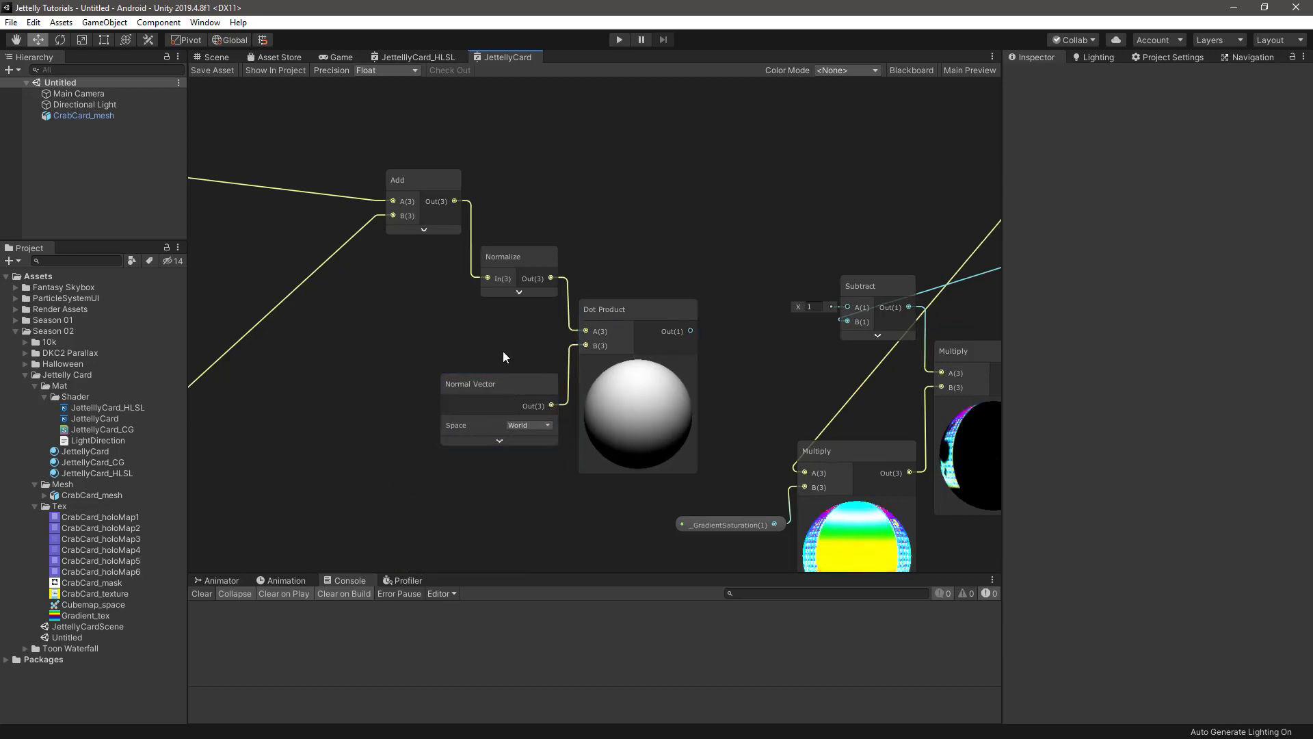
- Add a Maximum node with the Dot Product result in its B input
key("space")
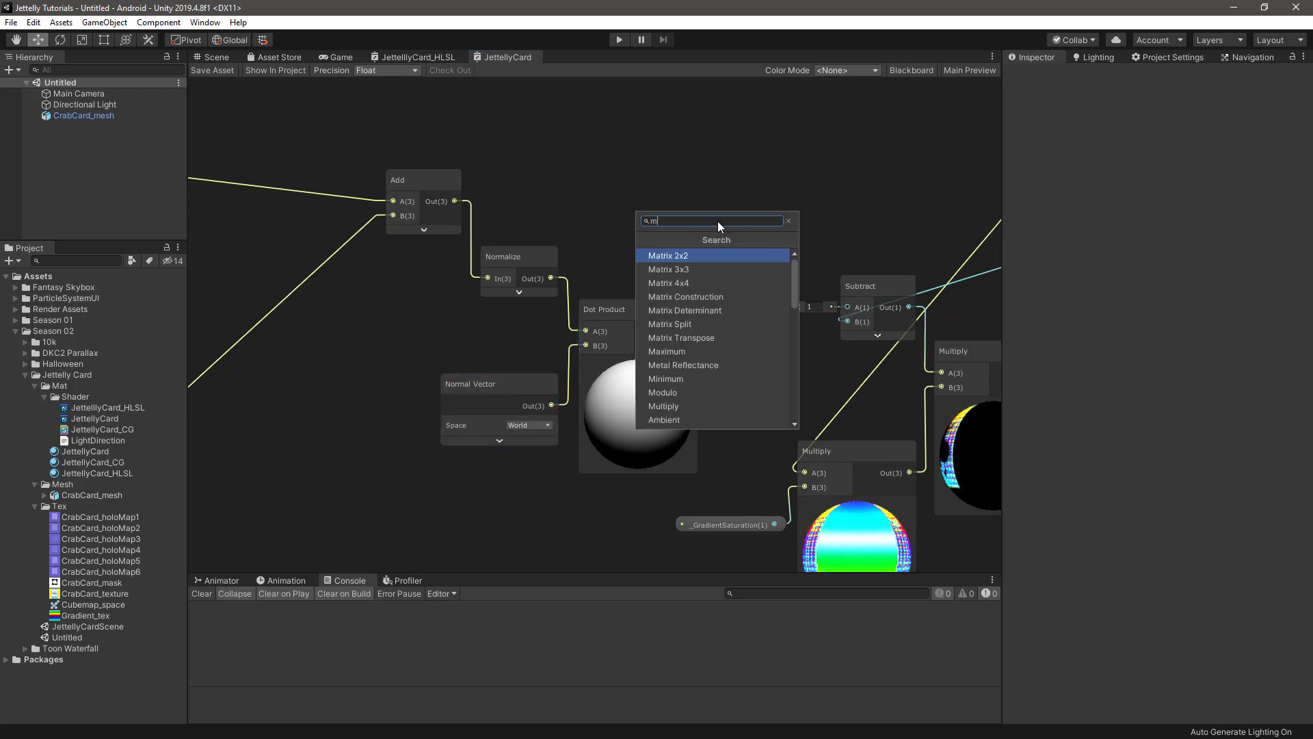
type("max")
key("Return")
left_click_drag(752, 247, 729, 220)
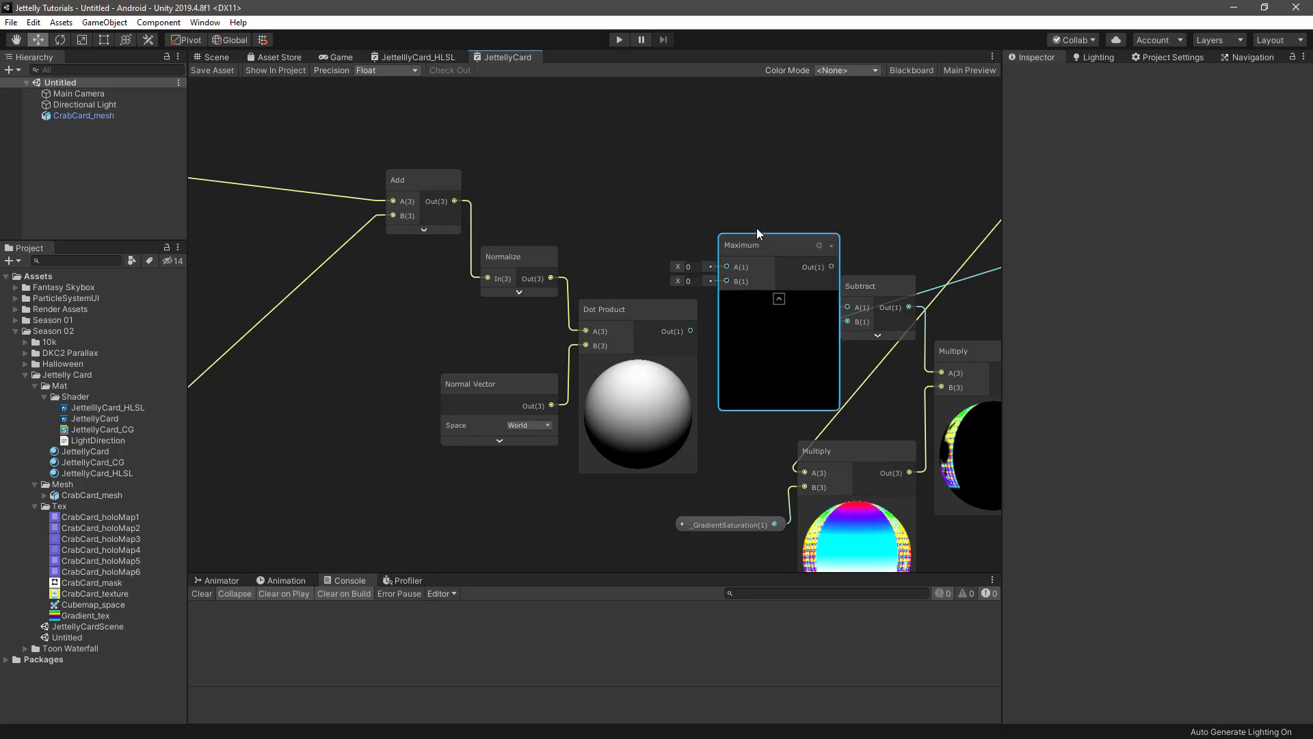
mouse_move(687, 331)
left_mouse_down()
mouse_move(706, 256)
mouse_move(758, 227)
left_mouse_up()
left_click(756, 270)
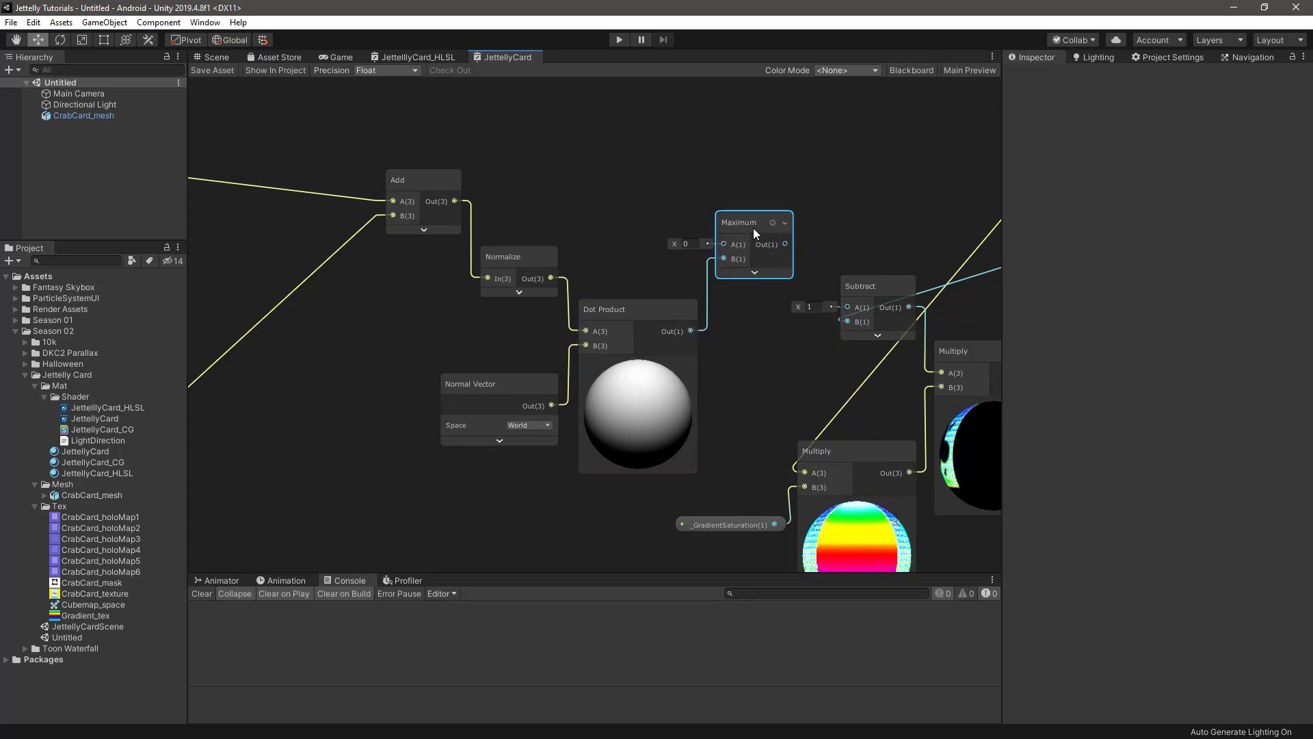
- Move the new Normalize–Dot–Maximum chain up-left together and show the Blackboard
left_click_drag(399, 132, 695, 404, "shift")
left_click_drag(730, 237, 615, 179)
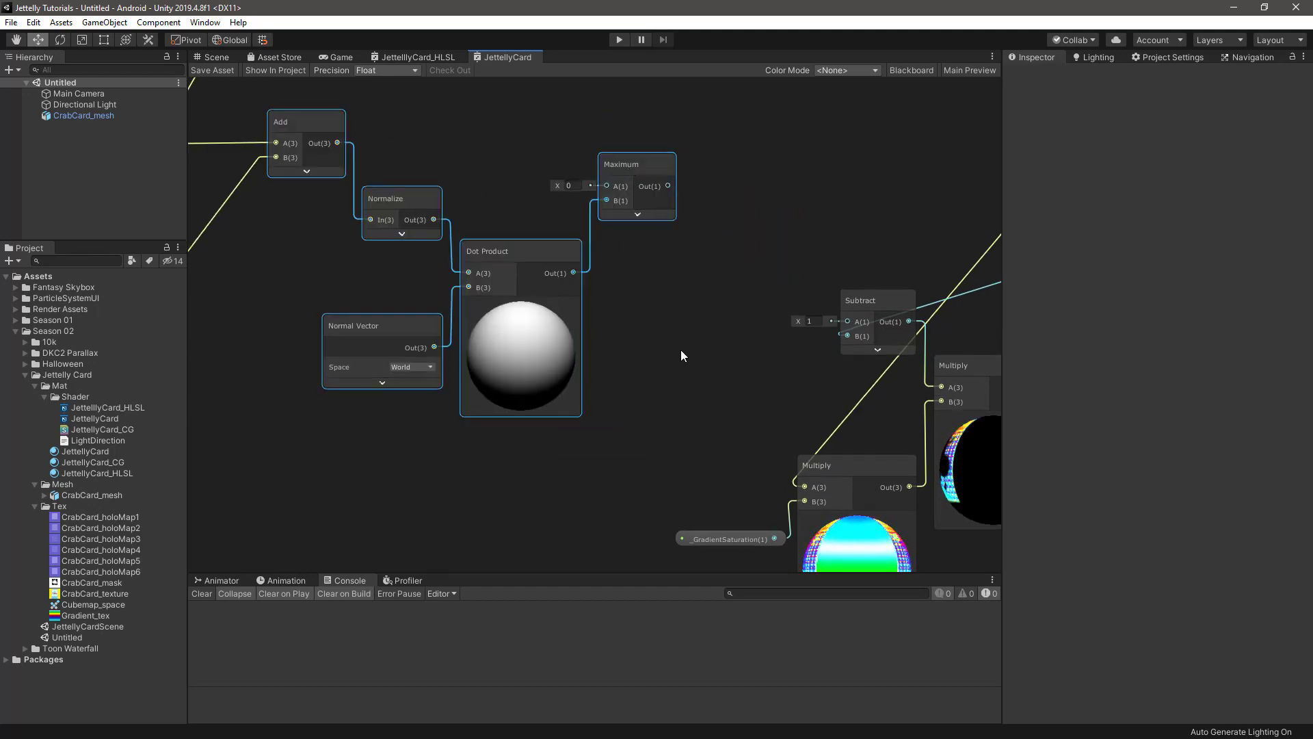
left_click(679, 348)
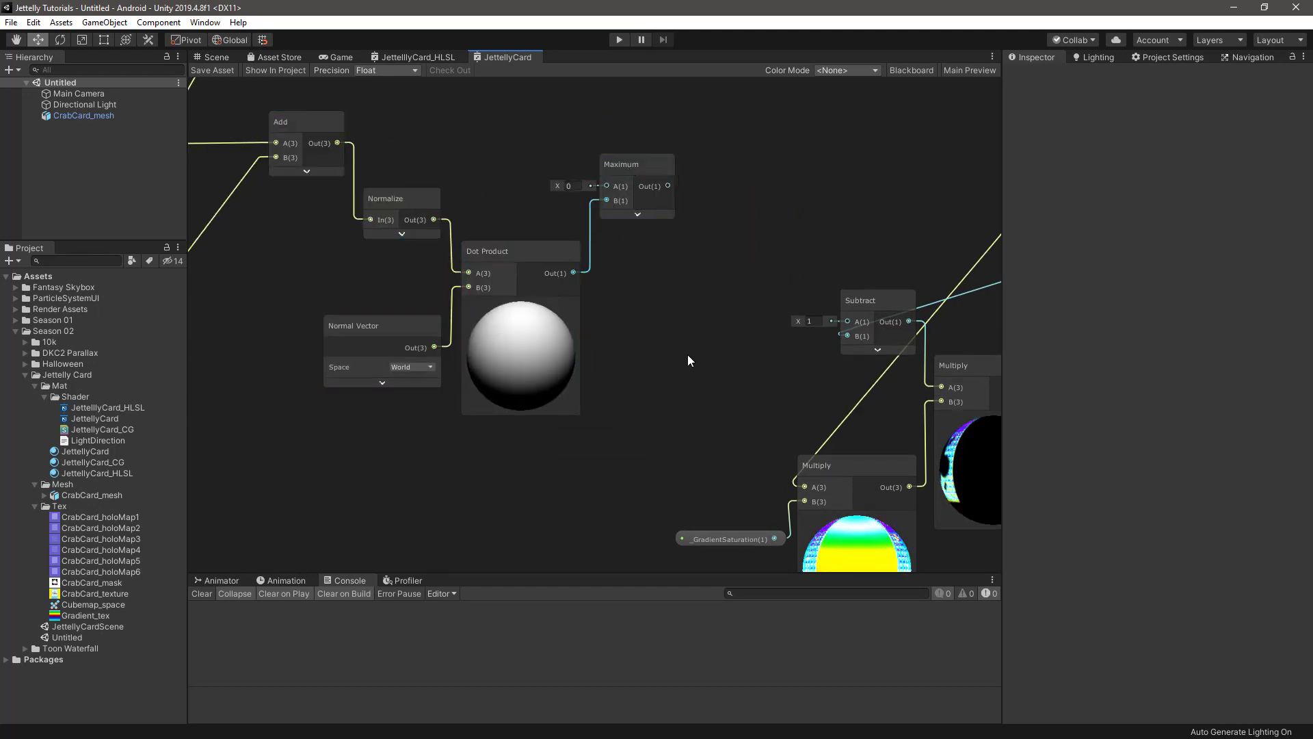
left_click(908, 71)
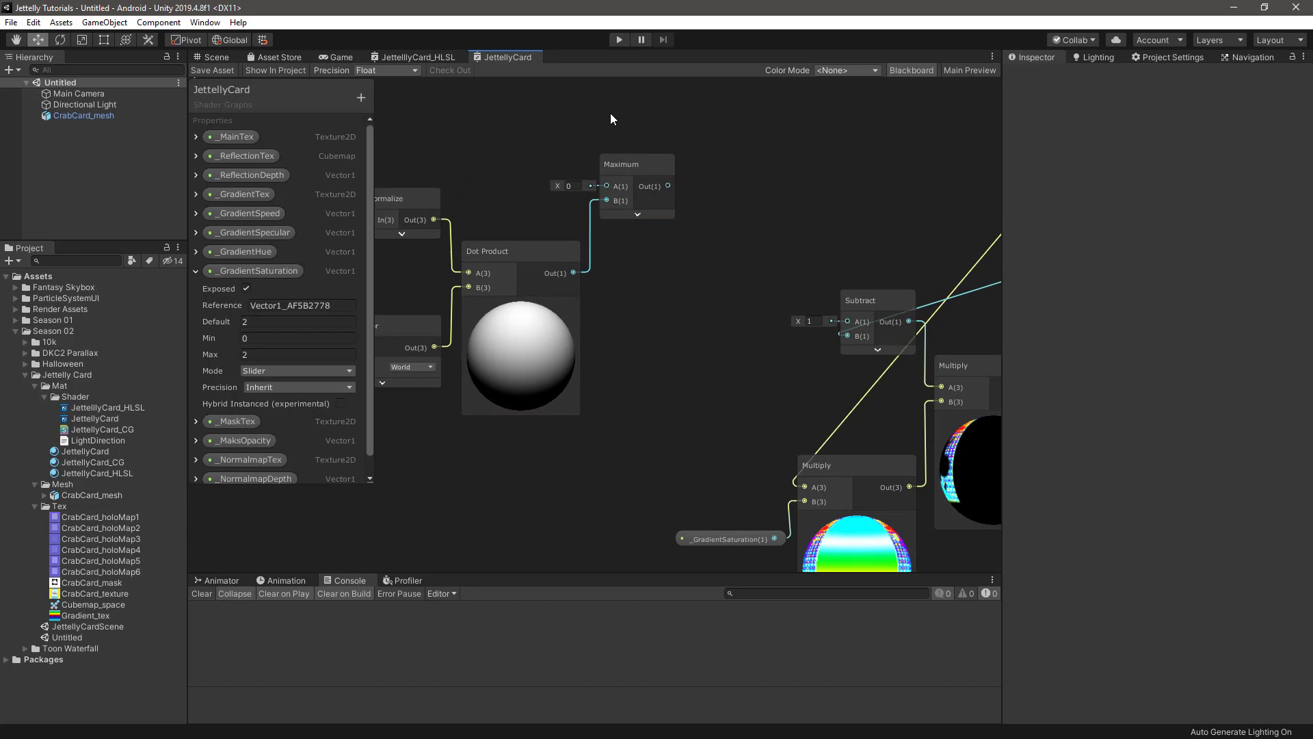
- Create a Vector1 property named _GradientRadius and set its mode to Slider
left_click(194, 272)
left_click(360, 98)
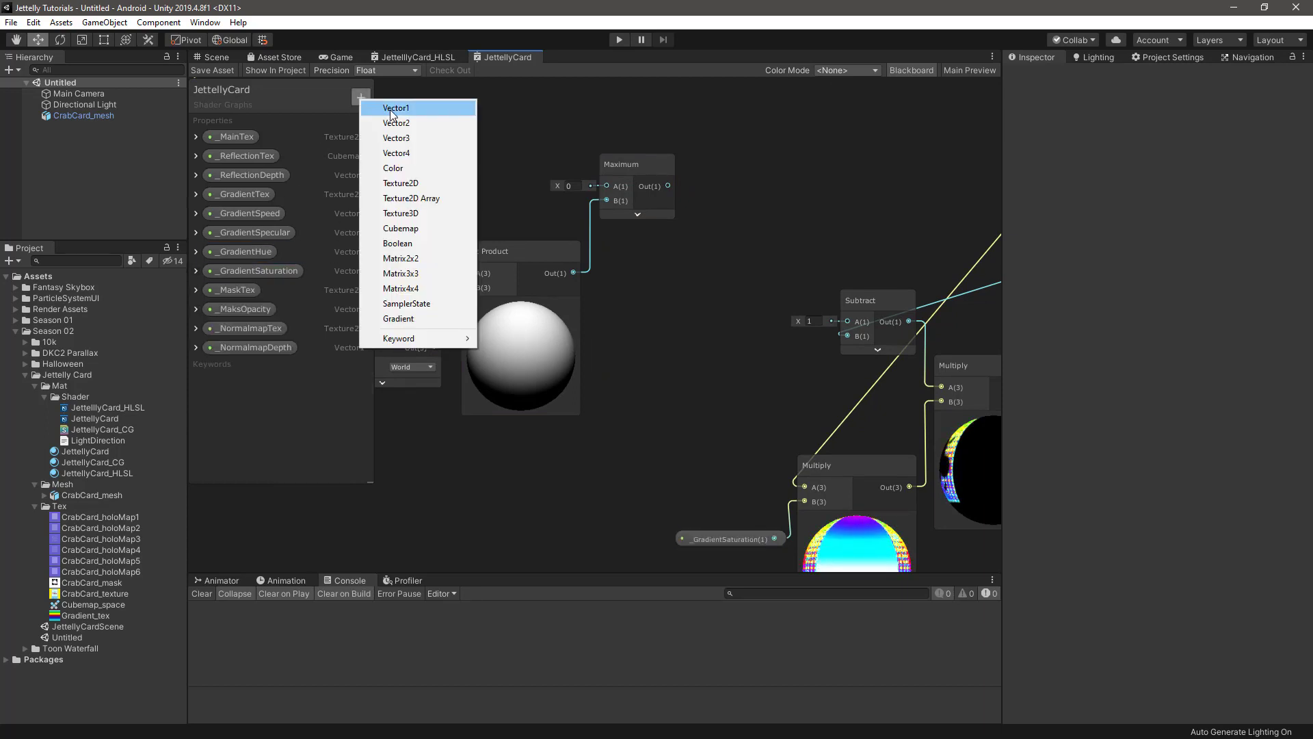
left_click(391, 109)
type("_GradientRadi")
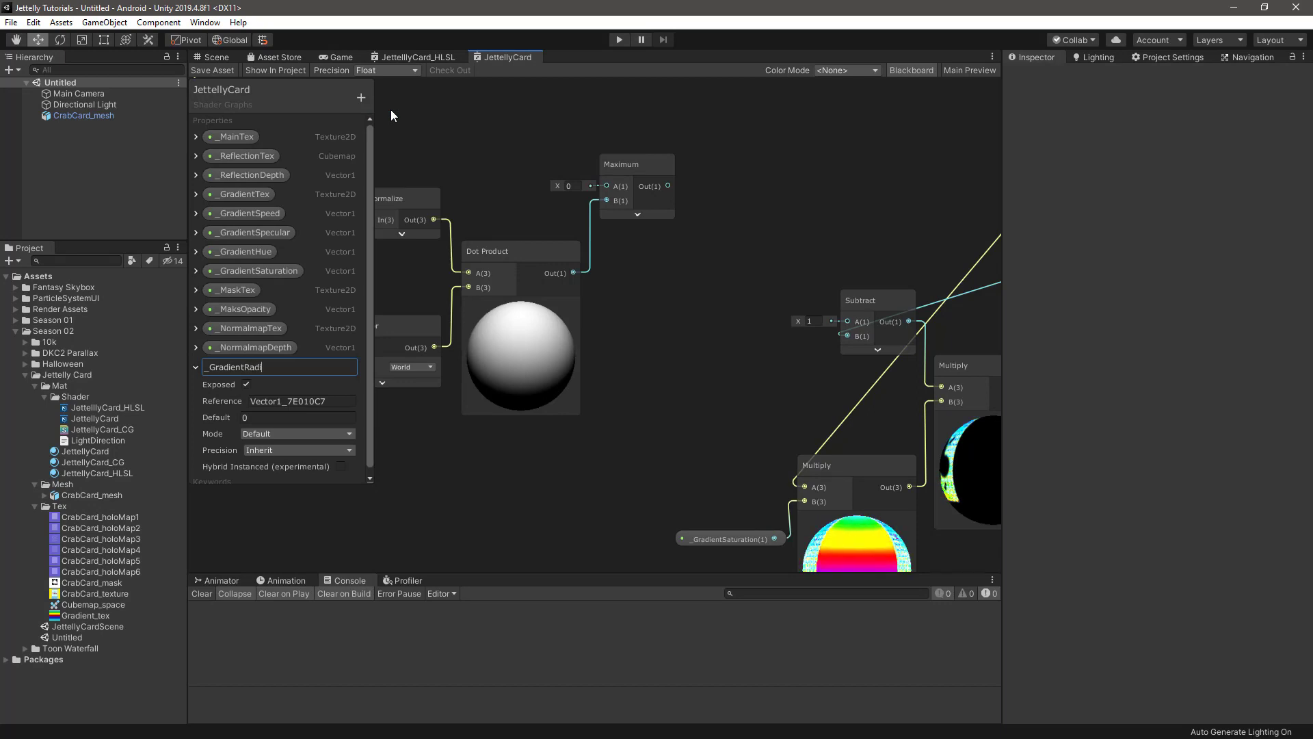
type("us")
key("Return")
left_click(261, 431)
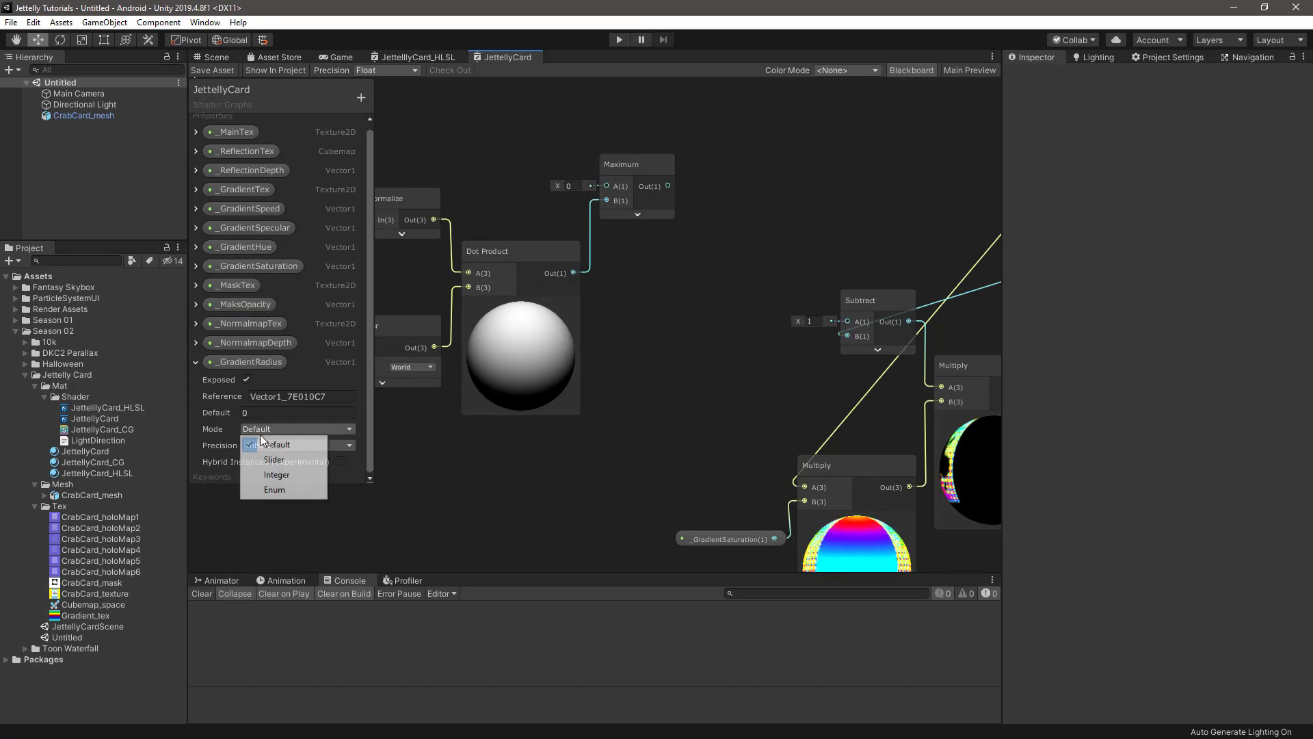
left_click(275, 459)
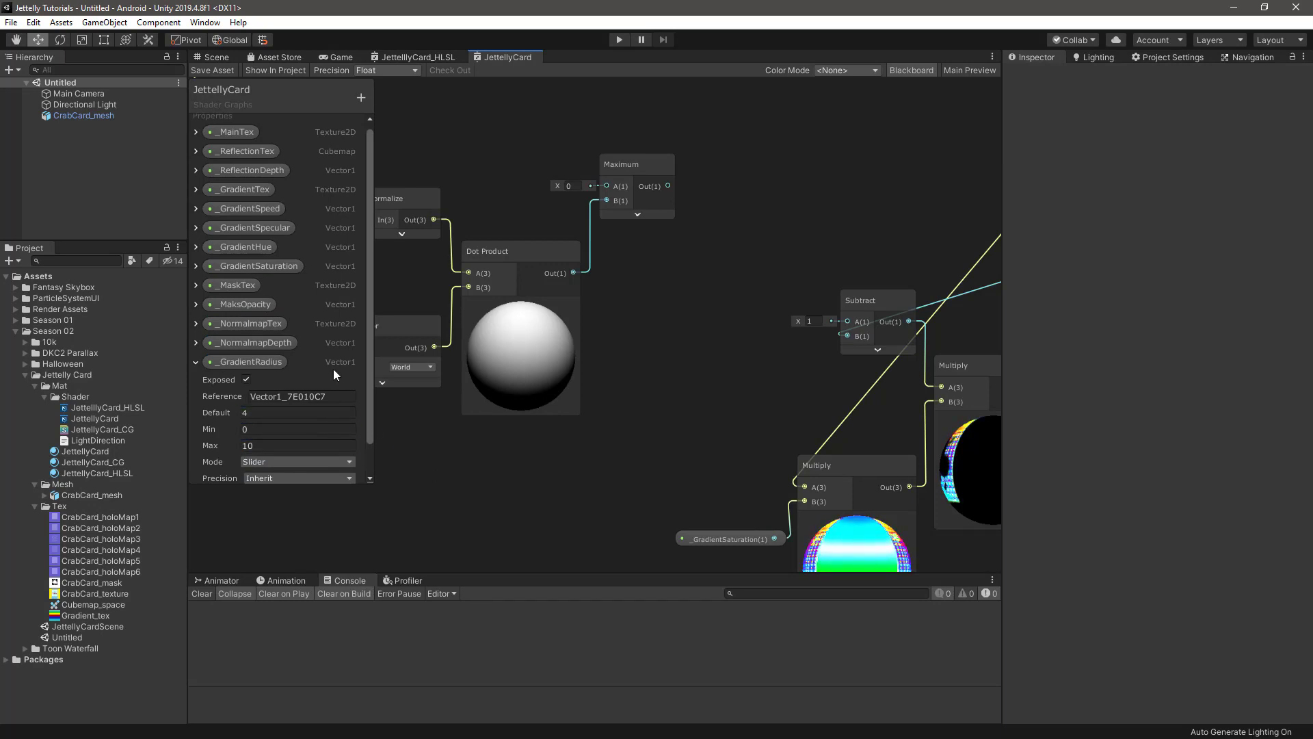
- Place _GradientRadius below _GradientSaturation, drop it onto the graph, and close the Blackboard
left_click_drag(249, 360, 270, 273)
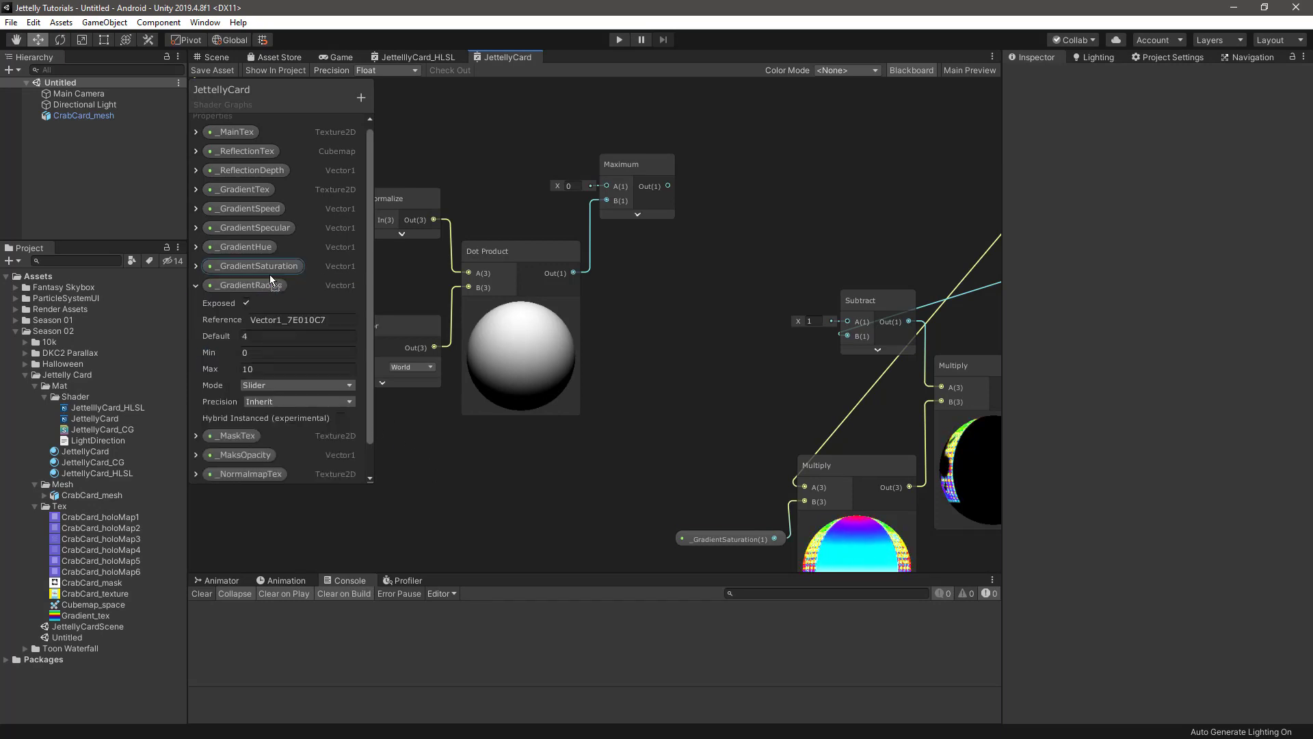
left_click(244, 290)
left_click_drag(534, 452, 586, 464)
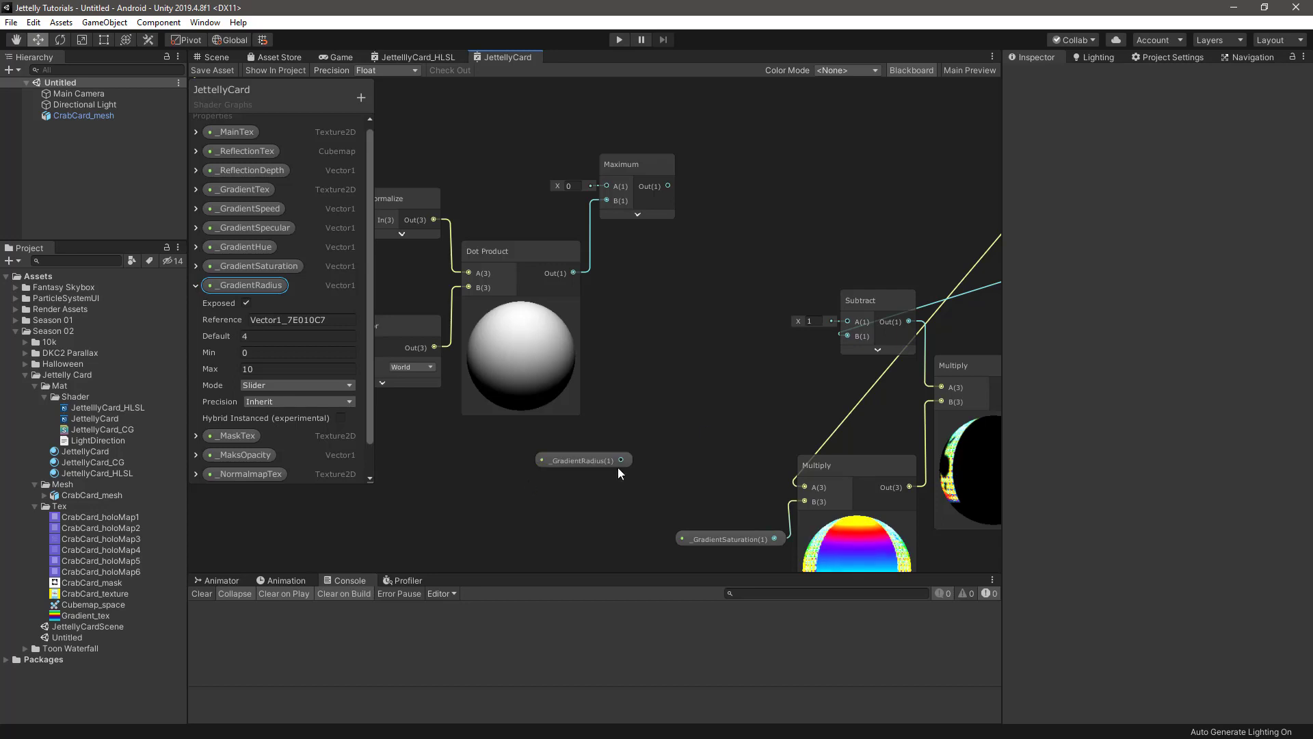
left_click(911, 70)
middle_click_drag(573, 472, 588, 365)
- Add a Base 2 Exponential node fed by _GradientRadius
key("ctrl+z")
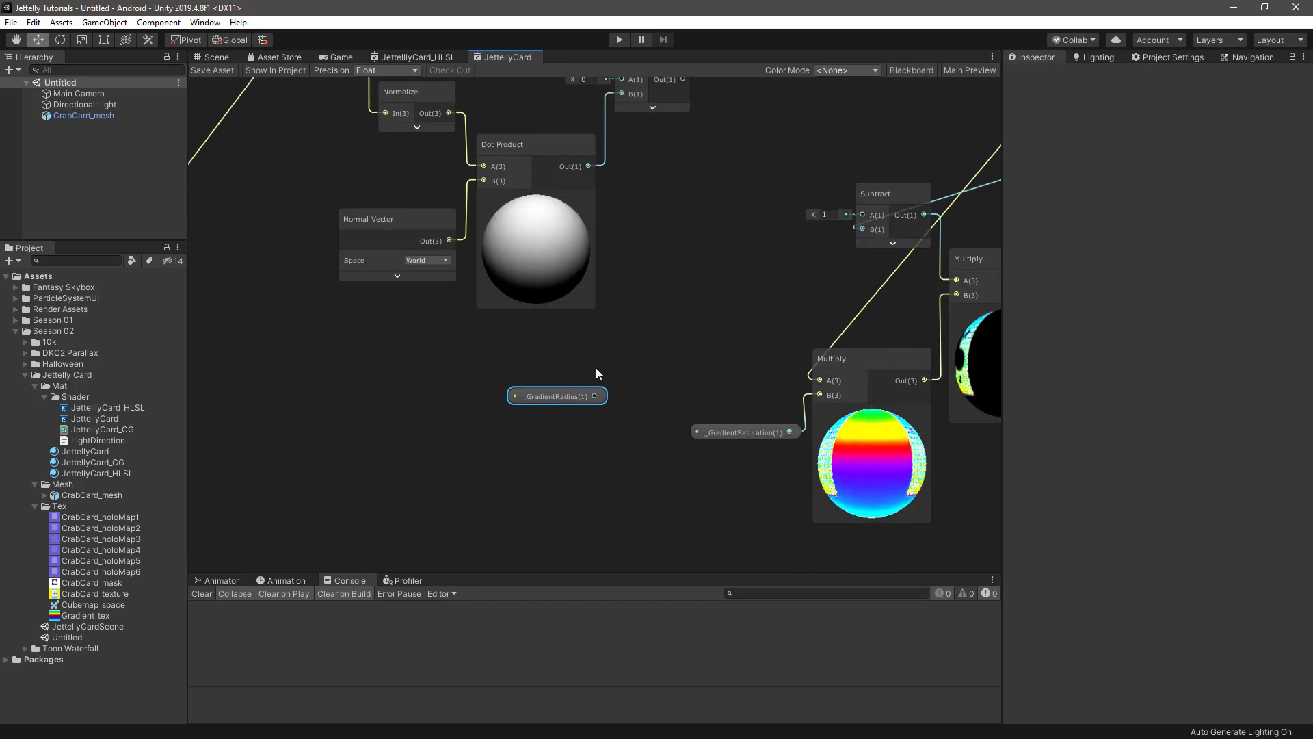
key("space")
key("Escape")
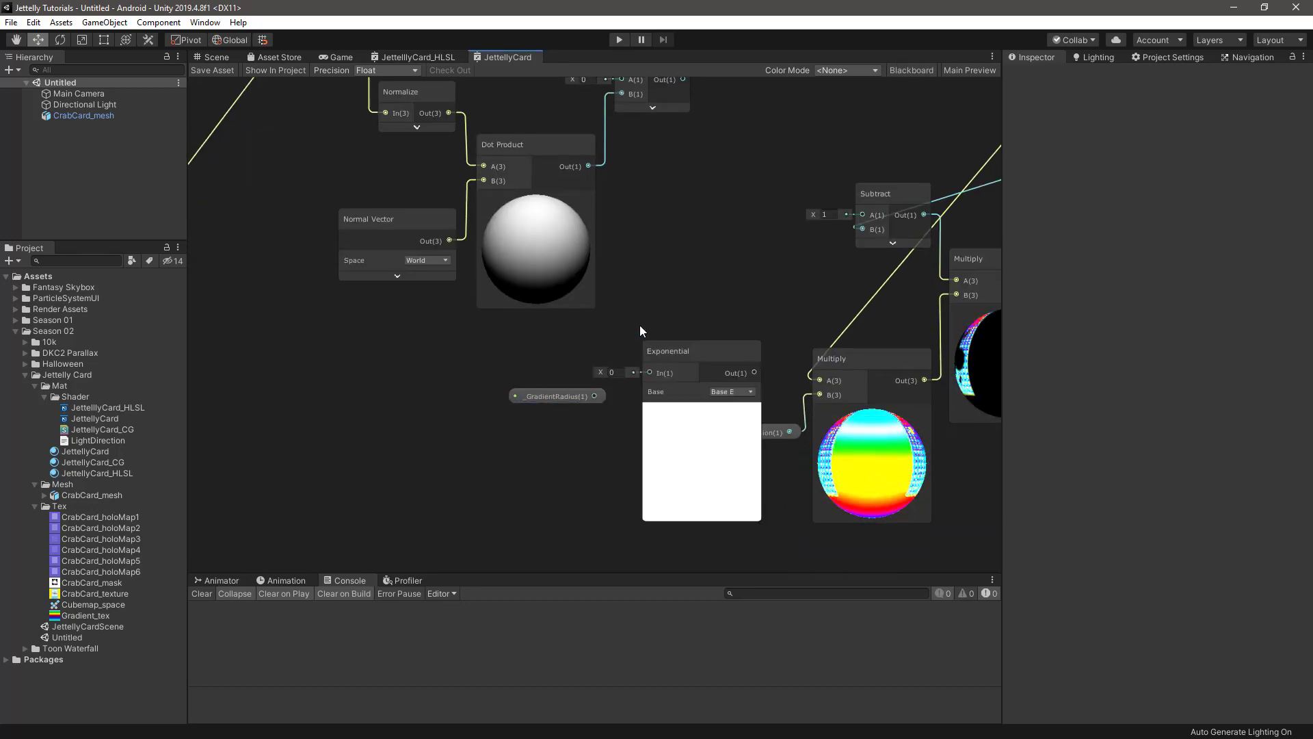
left_click(731, 391)
left_click(745, 420)
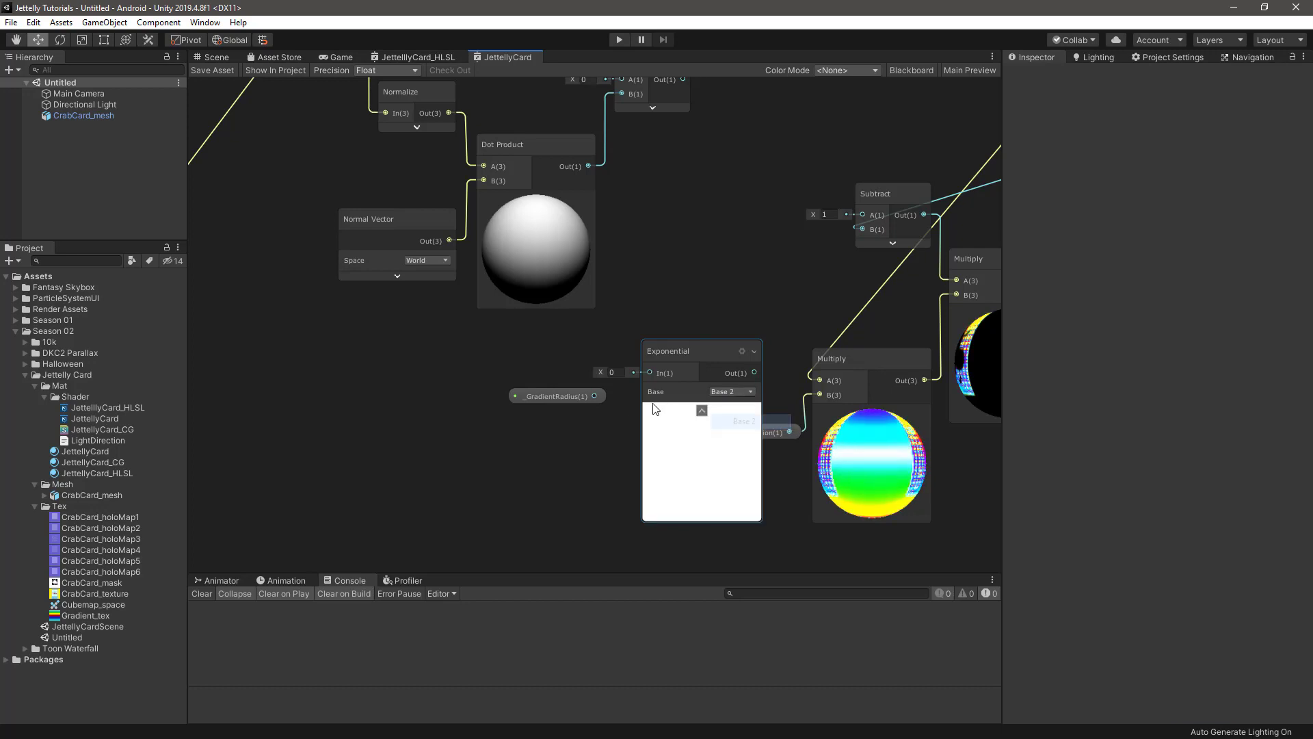
left_click_drag(580, 397, 581, 441)
key("ctrl+z")
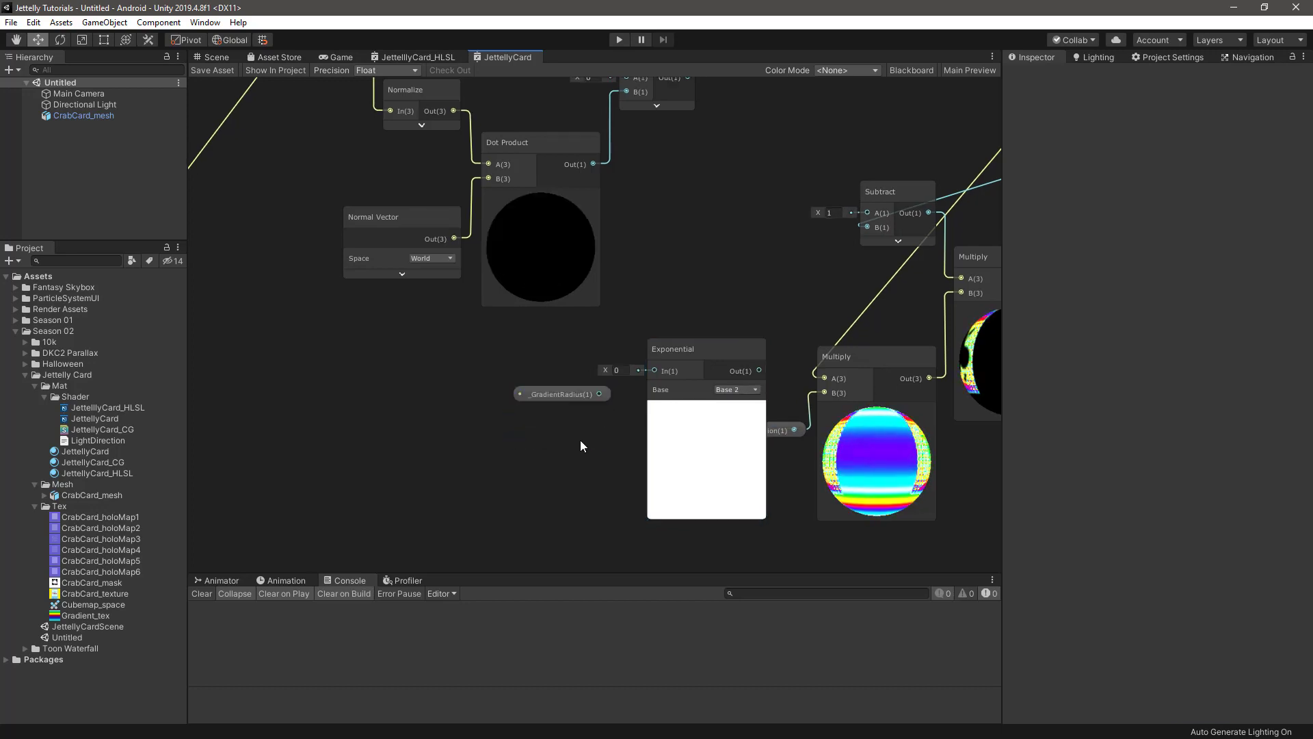
left_click_drag(601, 393, 651, 372)
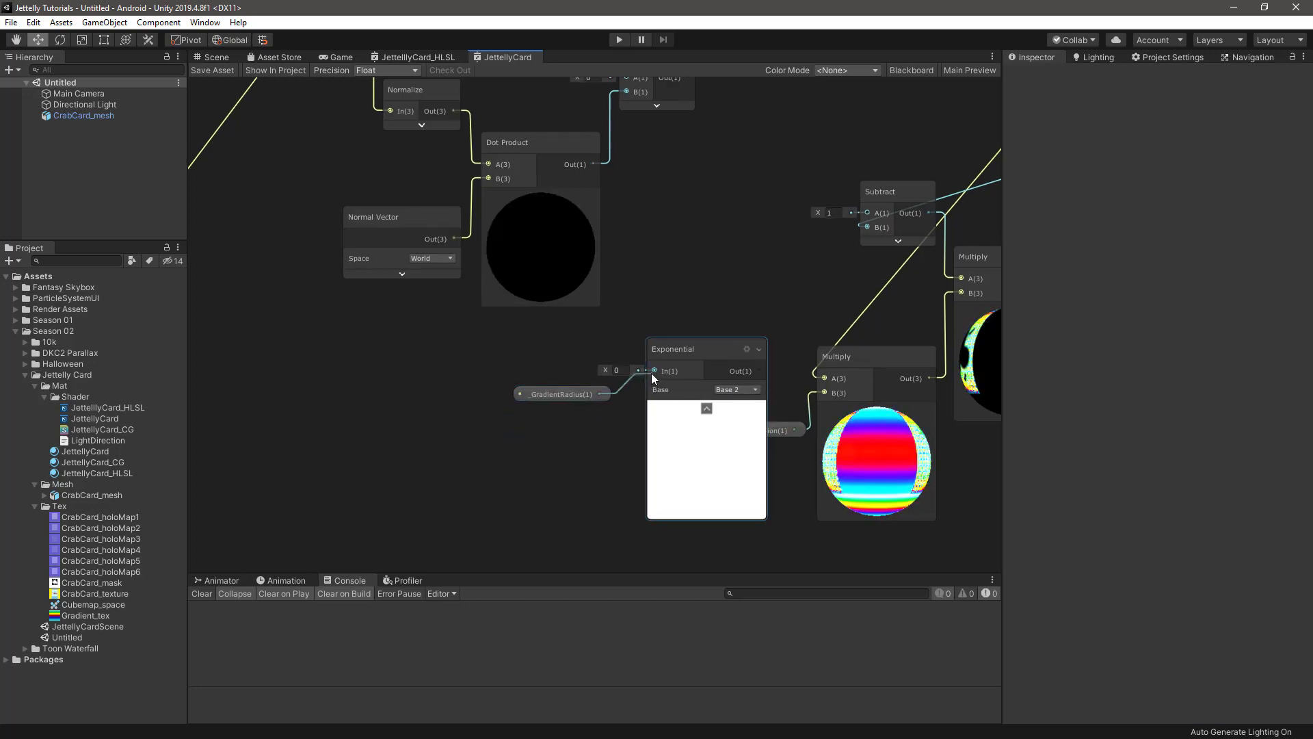
left_click(707, 409)
left_click_drag(577, 394, 601, 411)
- Add a Power node beside Maximum, with Maximum's output in input A
middle_click_drag(594, 410, 563, 498)
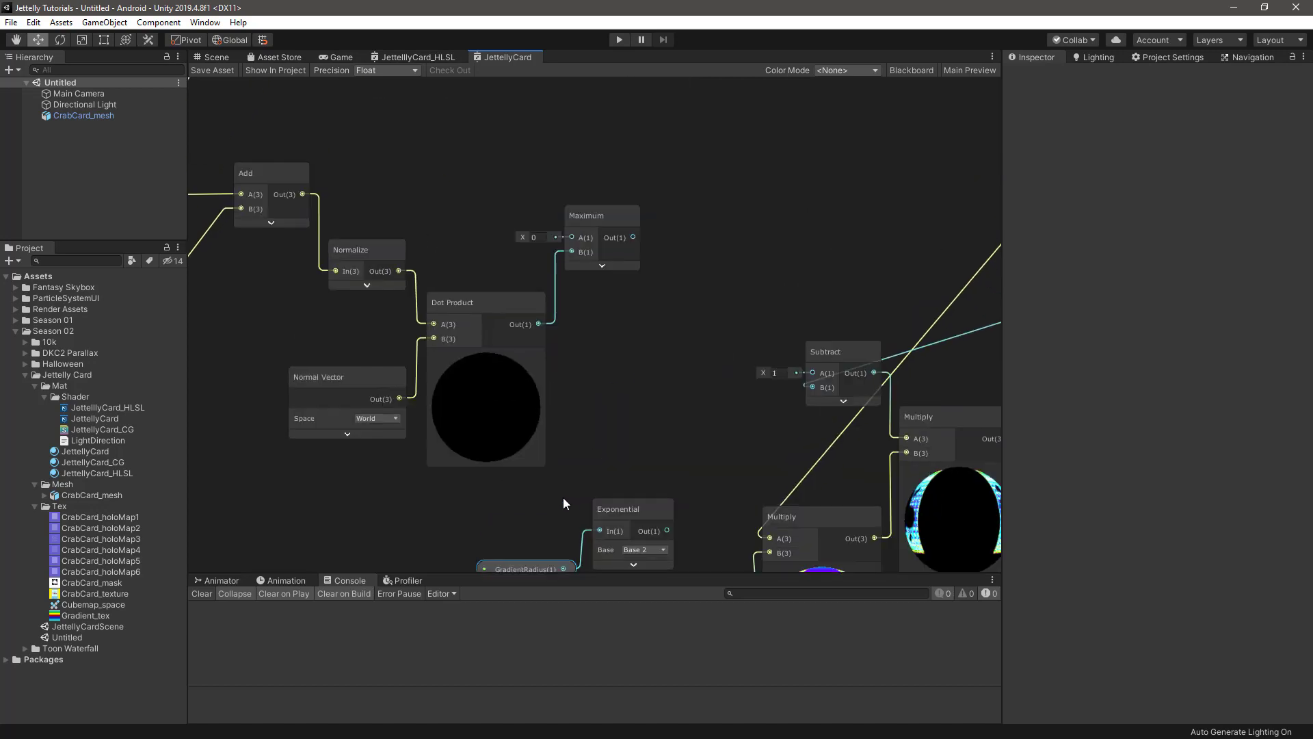
left_click(552, 208)
left_click_drag(551, 208, 532, 216)
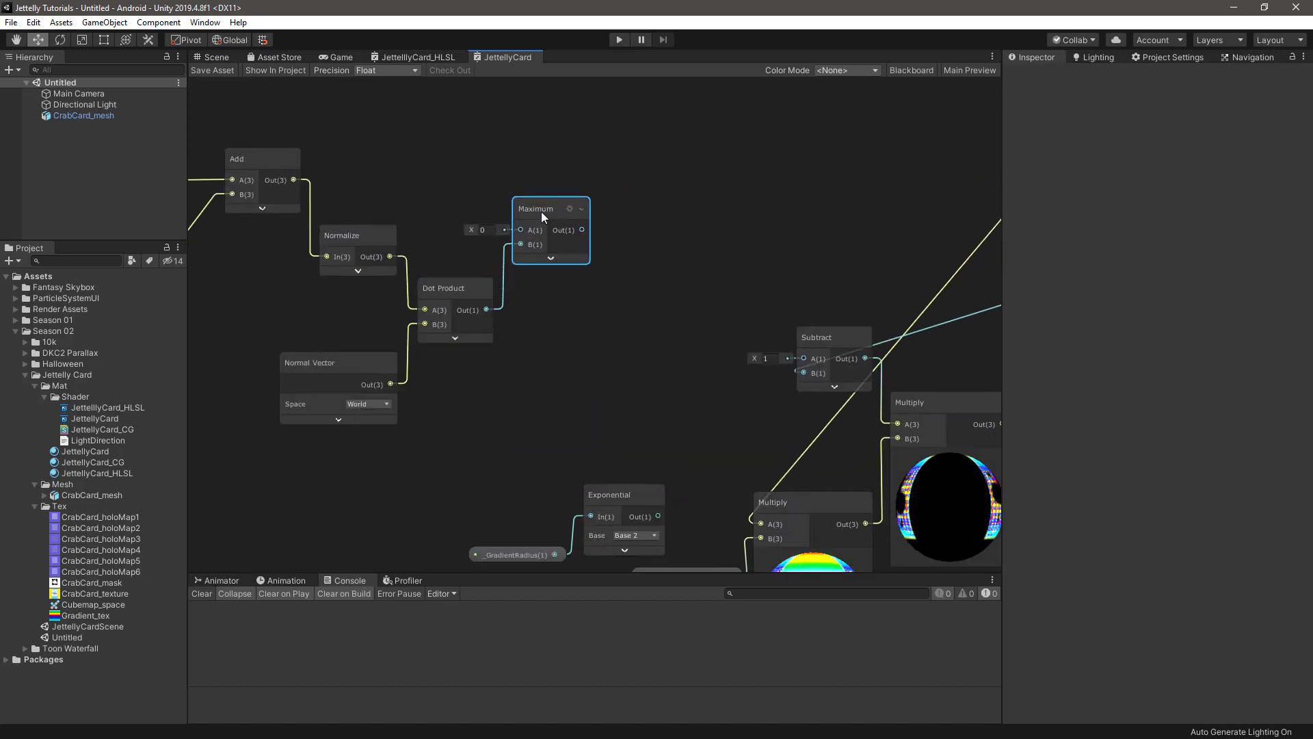
left_click(646, 365)
key("space")
type("power")
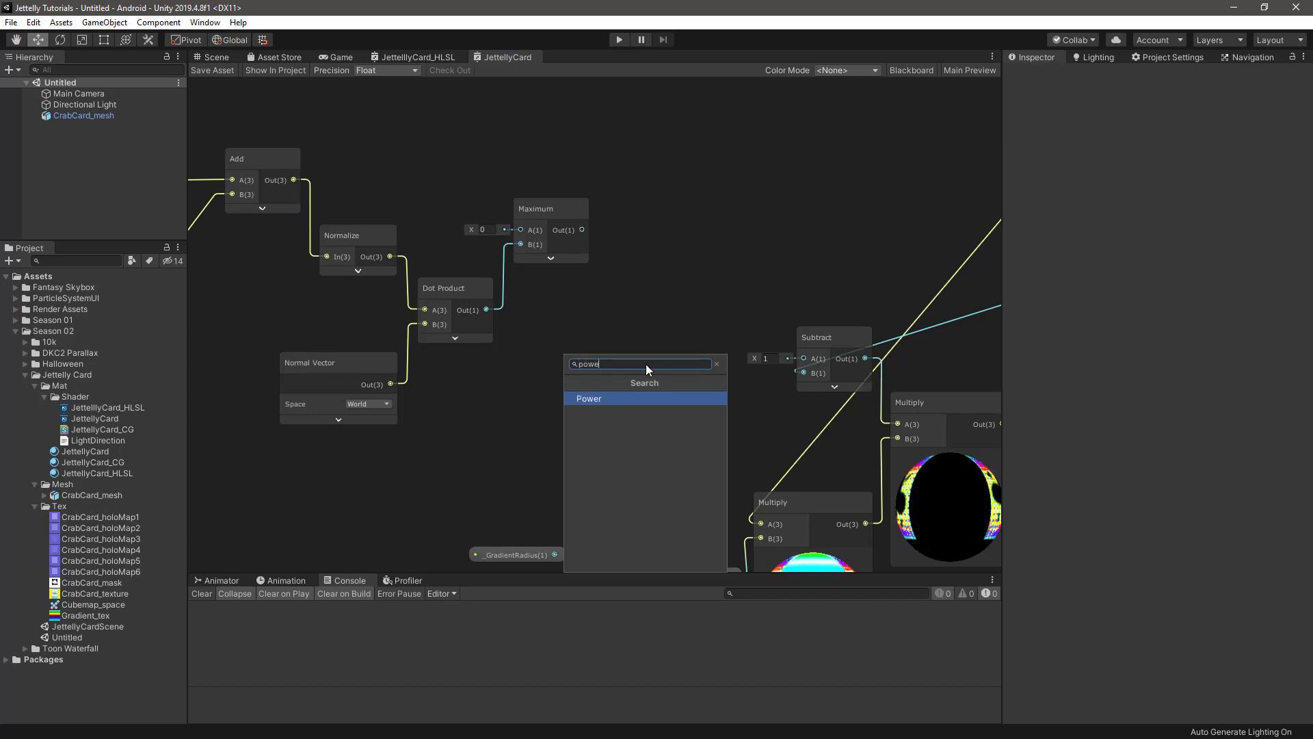
key("Return")
left_click(708, 443)
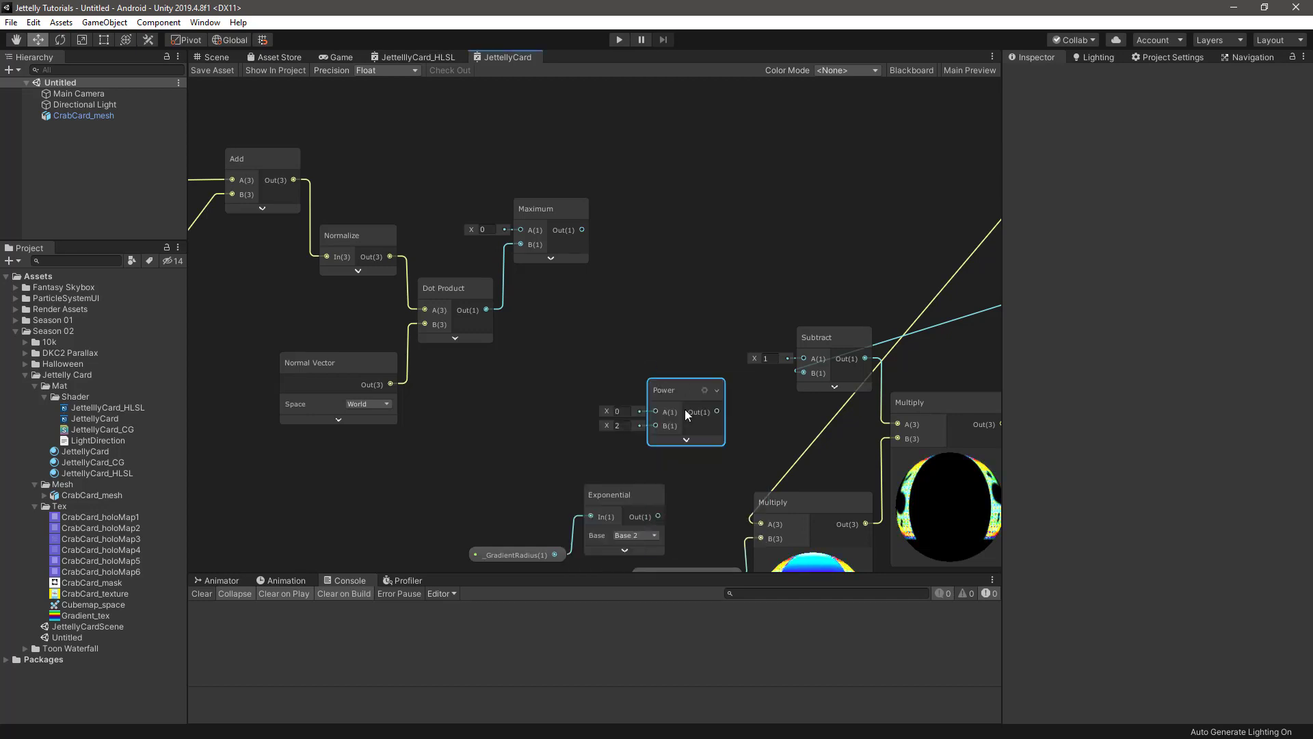
left_click_drag(684, 409, 652, 281)
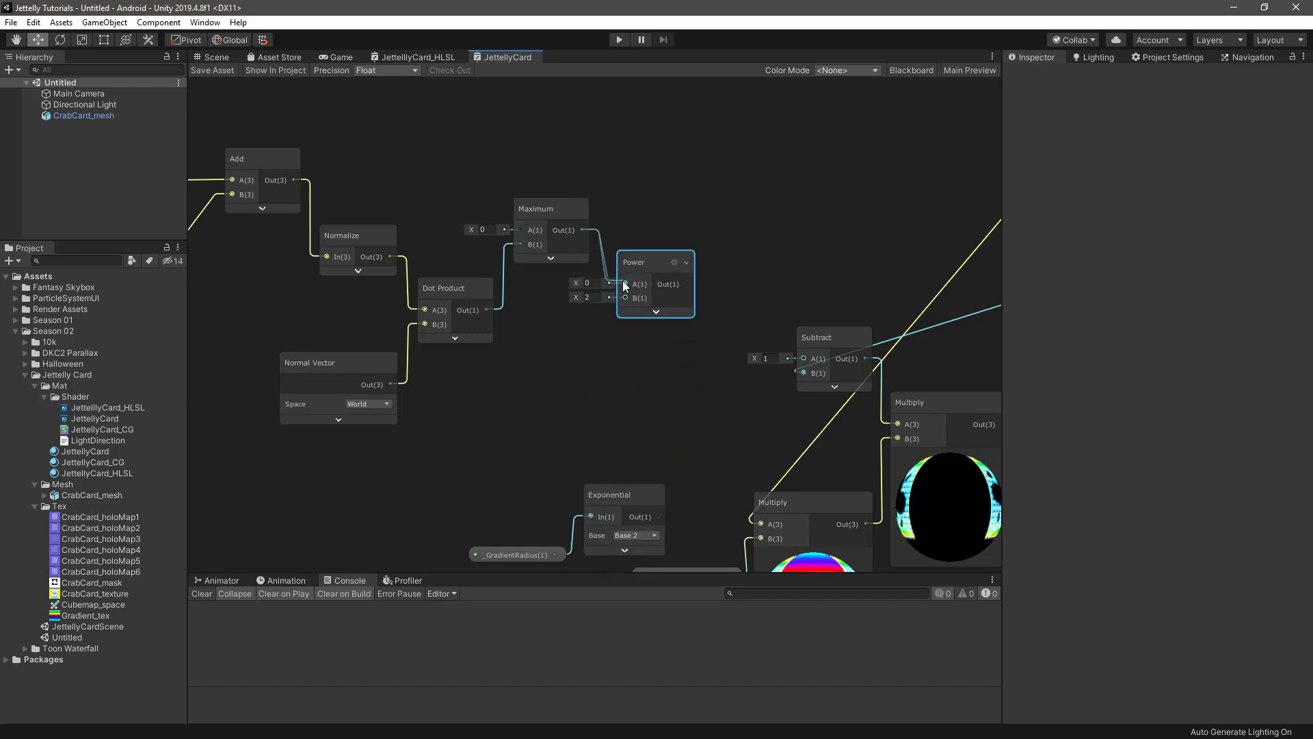
left_click_drag(582, 230, 625, 283)
- Move Exponential and _GradientRadius below Dot Product and wire Exponential into Power B
middle_click_drag(552, 472, 564, 437)
left_click_drag(564, 437, 598, 536)
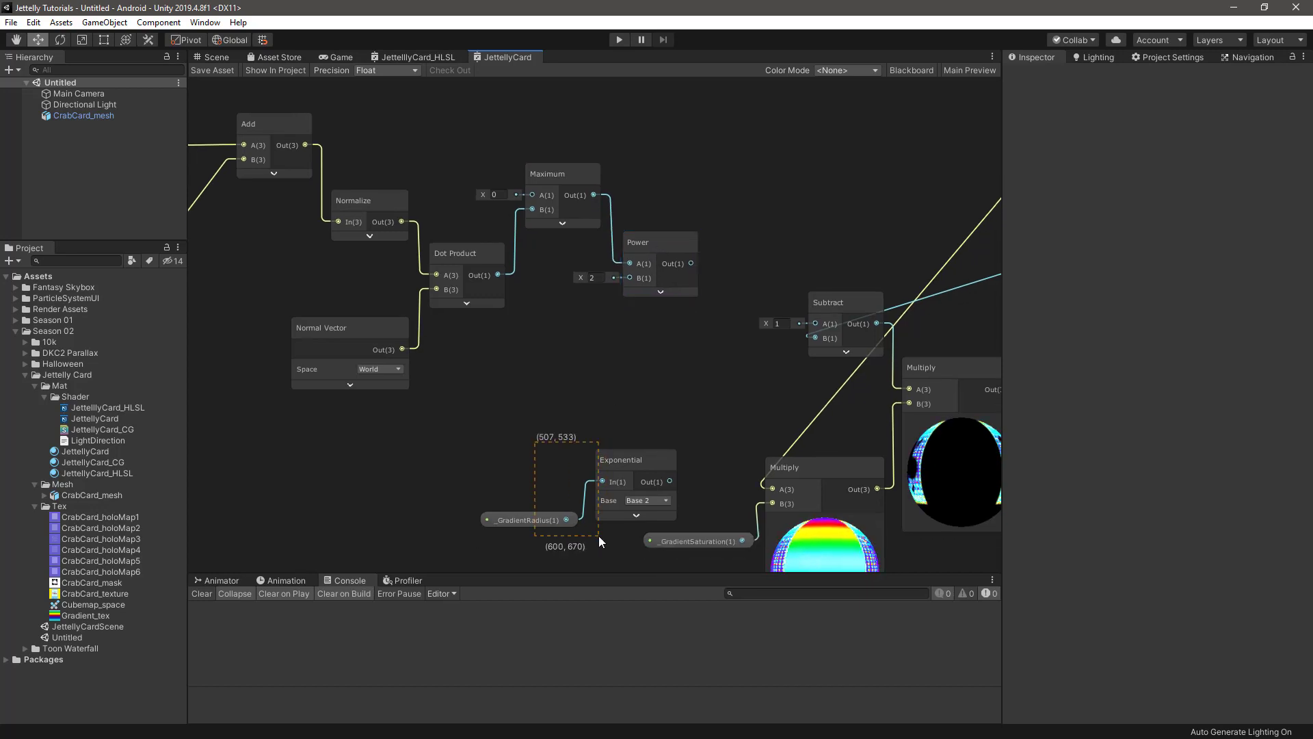
mouse_move(618, 463)
left_mouse_down()
mouse_move(547, 346)
mouse_move(630, 276)
left_mouse_up()
left_click(629, 383)
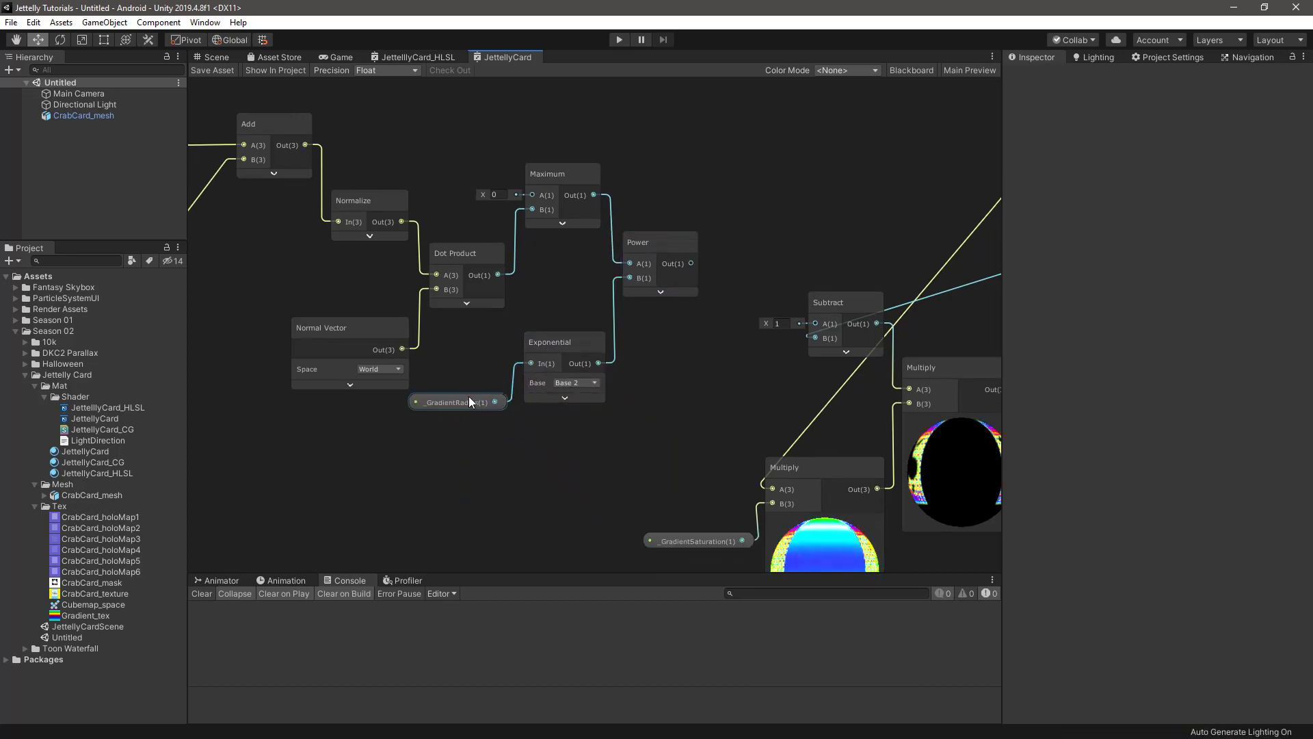
left_click_drag(469, 396, 470, 401)
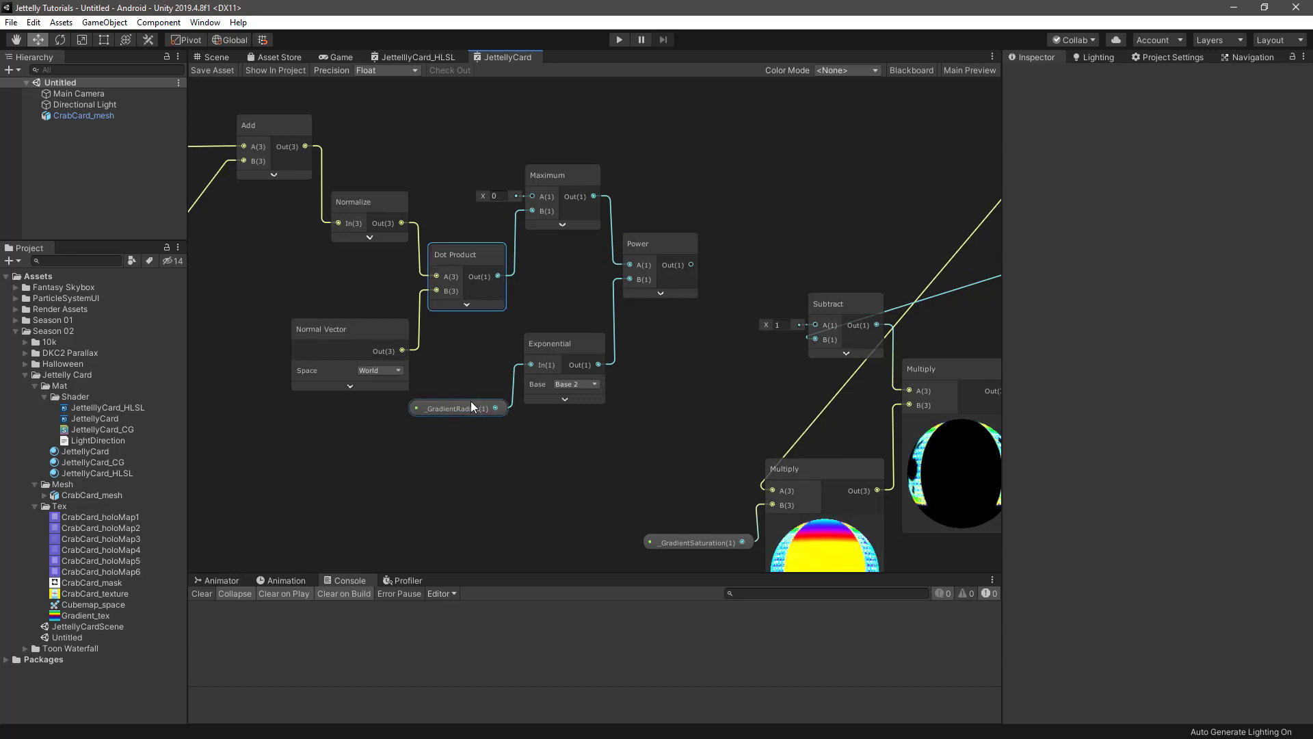
- Add a Floor node placed above the chain
middle_click_drag(467, 257, 575, 406)
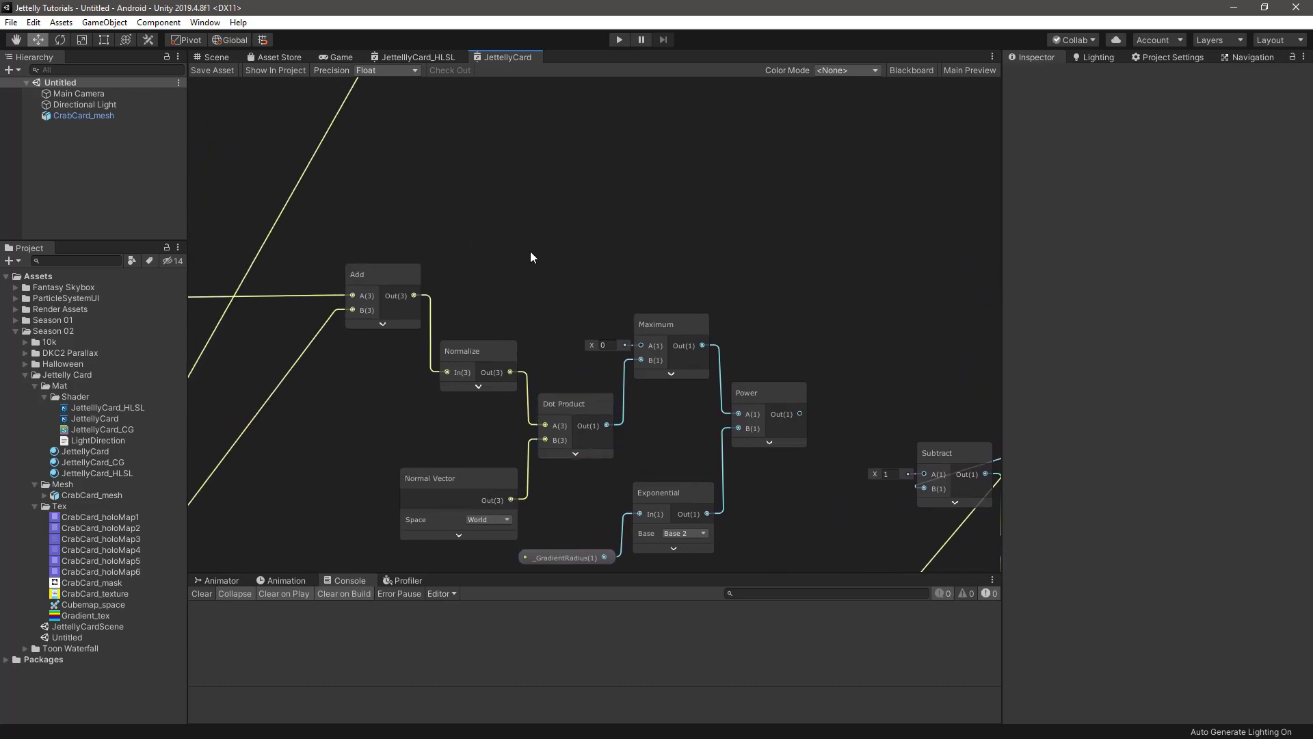
key("space")
type("floor")
key("Return")
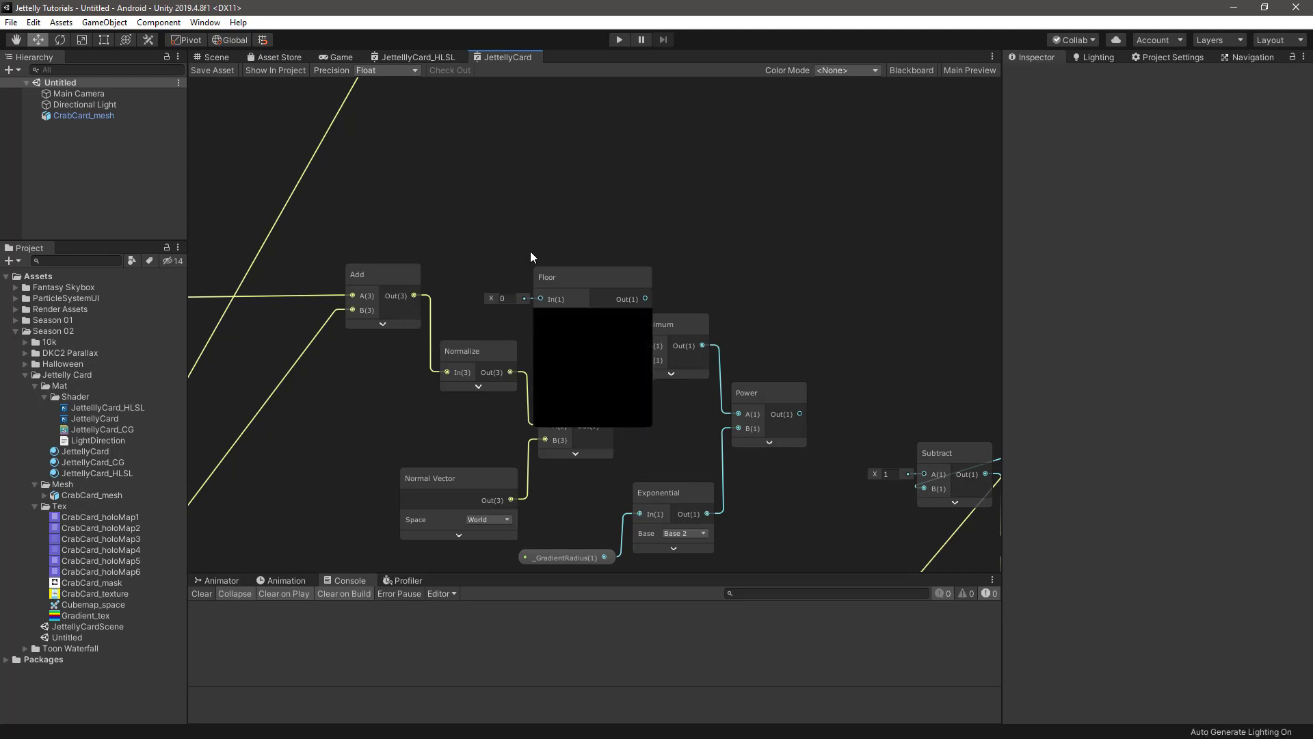
left_click(588, 311)
left_click_drag(586, 277, 531, 178)
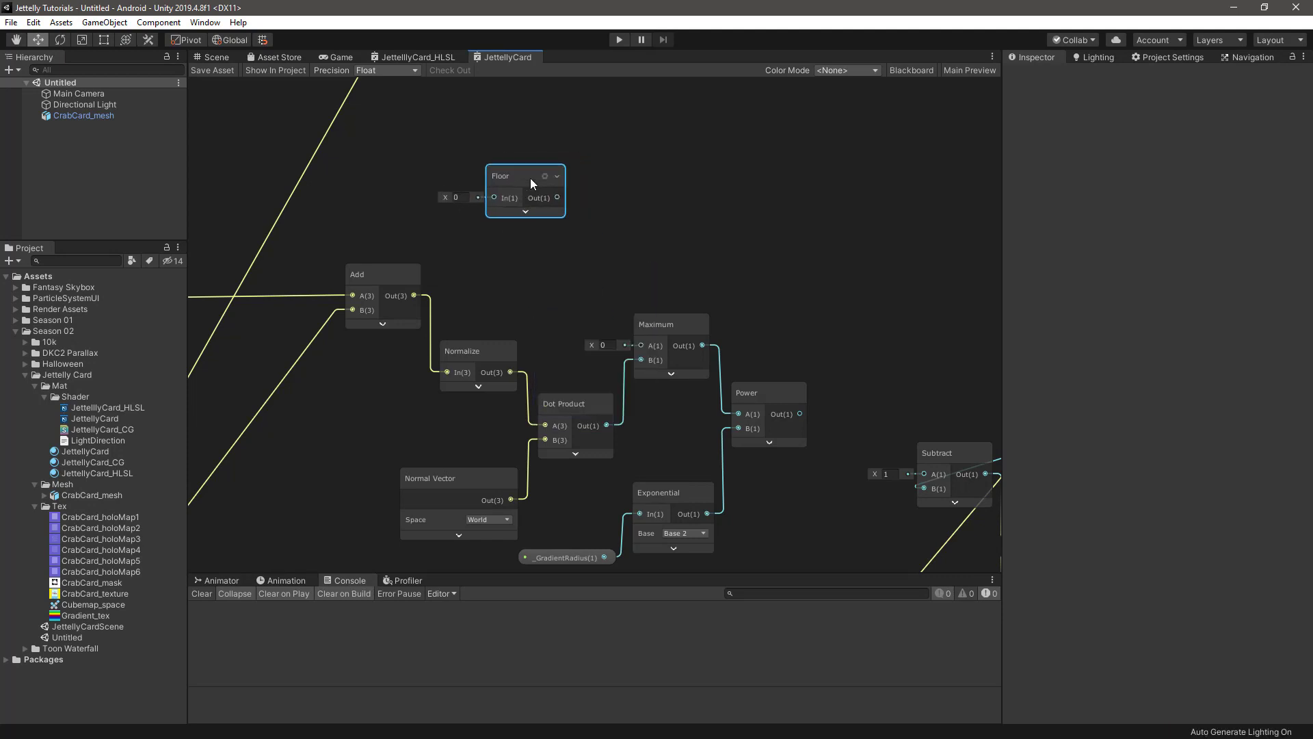
- Move the main_light group near Floor and wire its DistanceAtten output into Floor
left_click(531, 177, "ctrl")
scroll(532, 186, "down", 2)
middle_click_drag(425, 354, 691, 167)
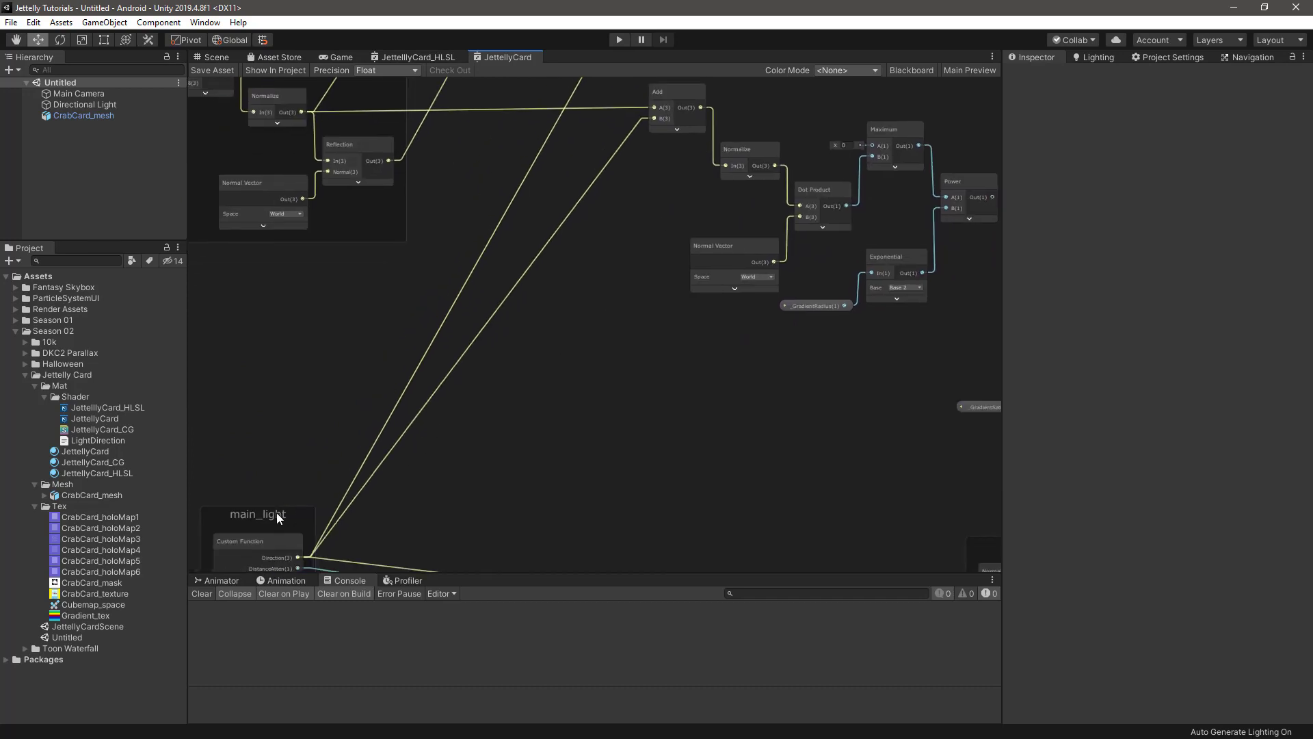
left_click_drag(277, 520, 446, 281)
mouse_move(446, 282)
middle_mouse_down()
mouse_move(435, 412)
mouse_move(419, 433)
middle_mouse_up()
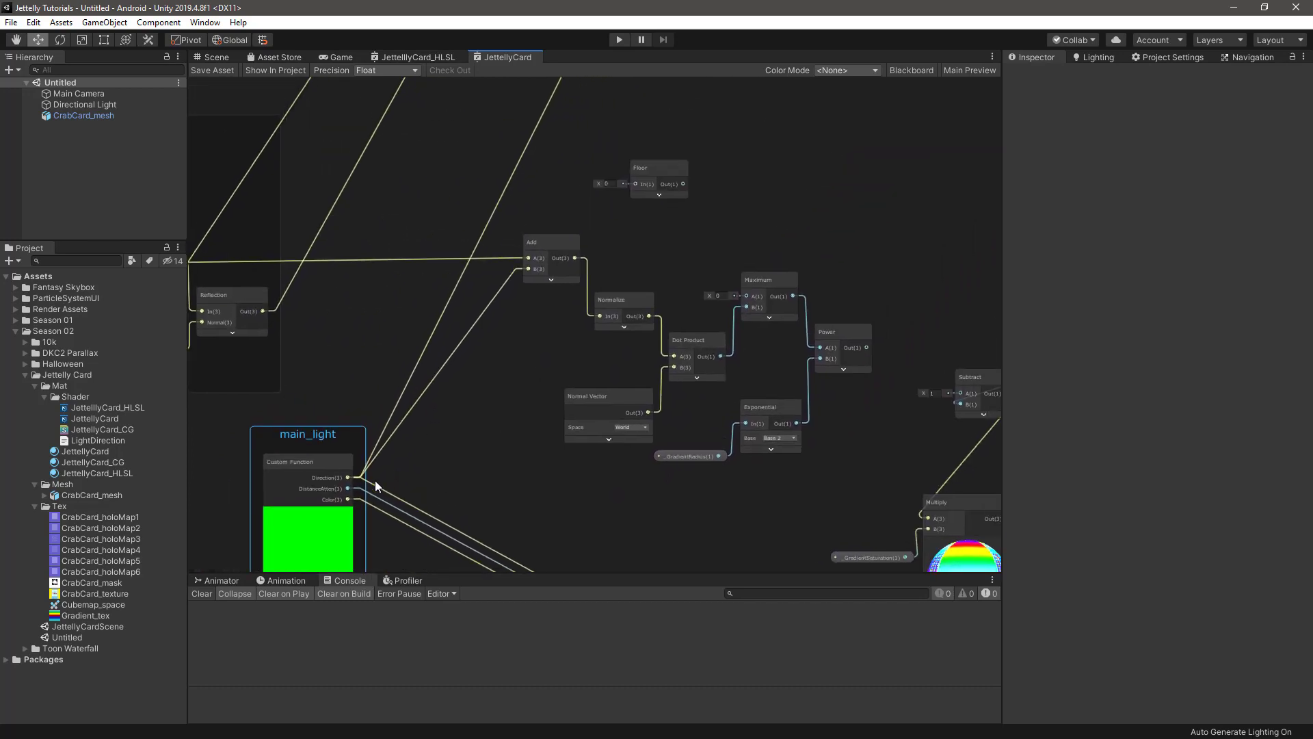
mouse_move(350, 488)
left_mouse_down()
mouse_move(443, 461)
mouse_move(636, 184)
left_mouse_up()
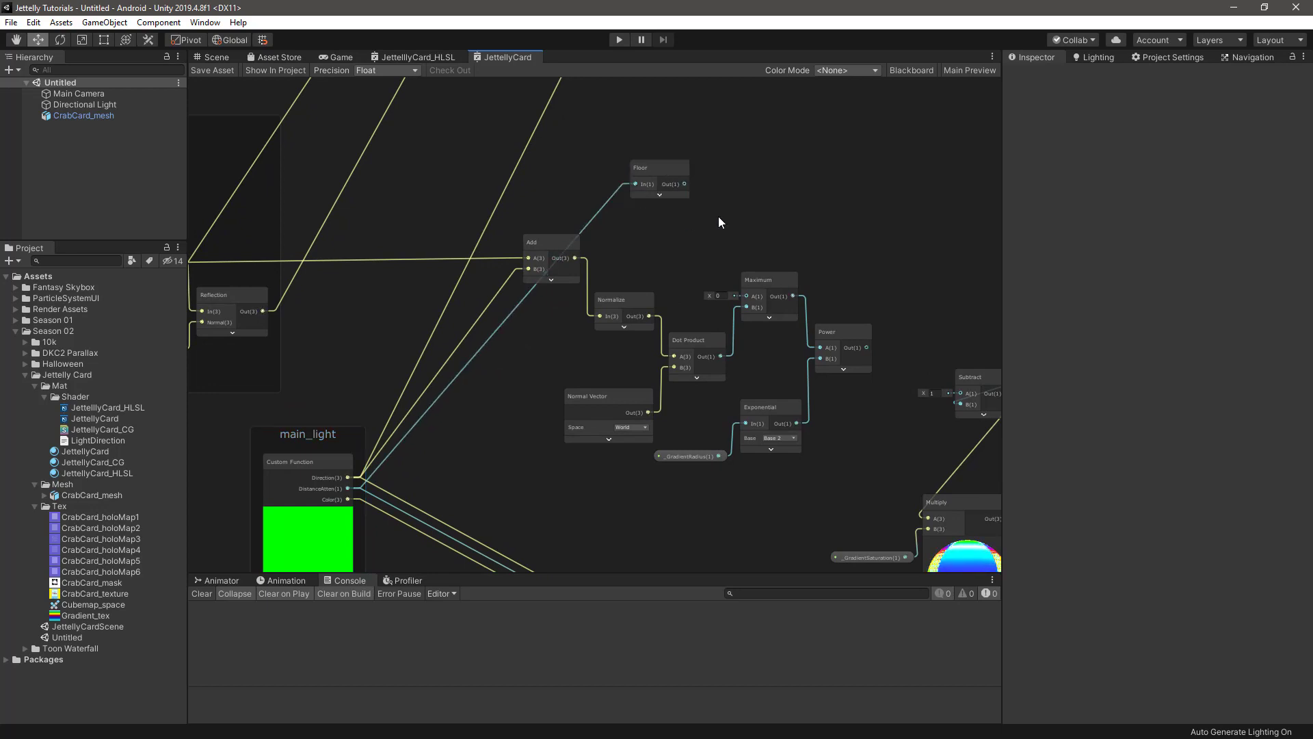
- Multiply Floor's output (A) by the main light's Color (B) in a new Multiply node
key("space")
type("multiply")
key("Return")
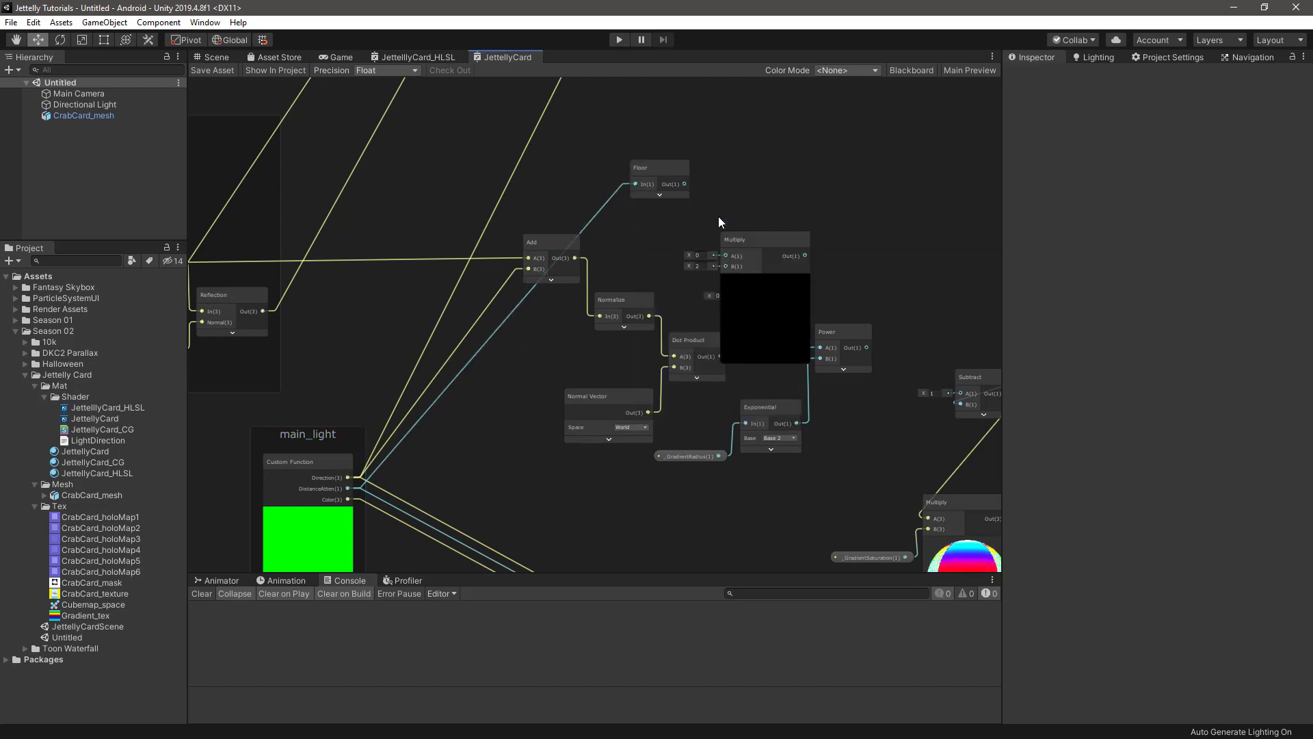
scroll(718, 216, "up", 3)
mouse_move(673, 173)
left_mouse_down()
mouse_move(727, 261)
mouse_move(728, 211)
left_mouse_up()
left_click(780, 300)
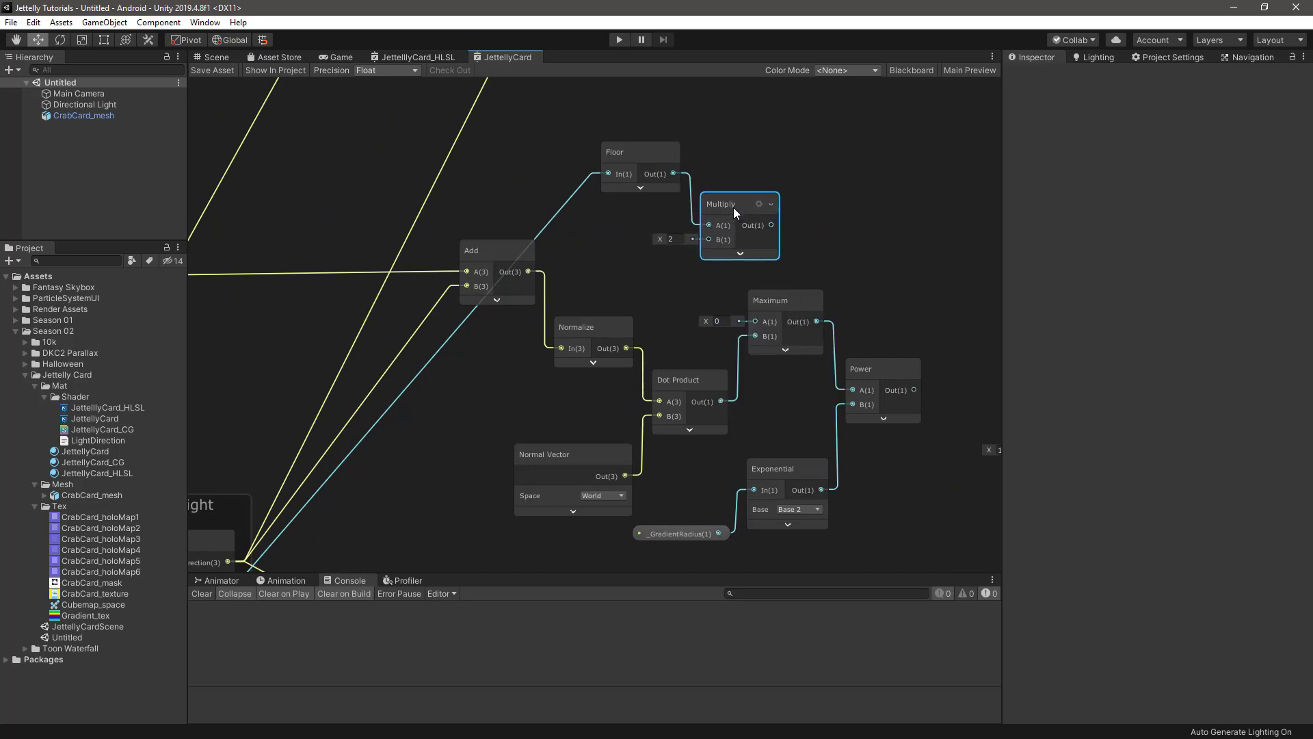
middle_click_drag(731, 210, 462, 424)
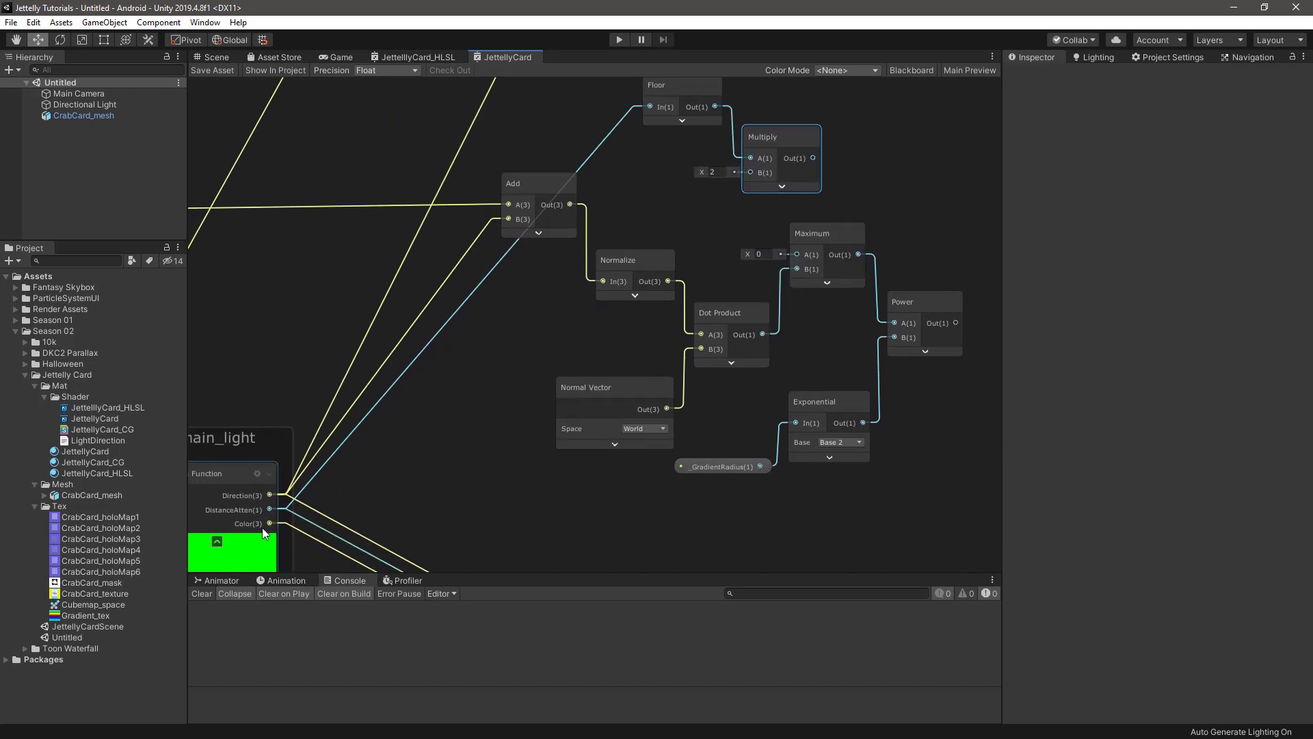
left_click_drag(266, 524, 750, 150)
middle_click_drag(847, 178, 675, 321)
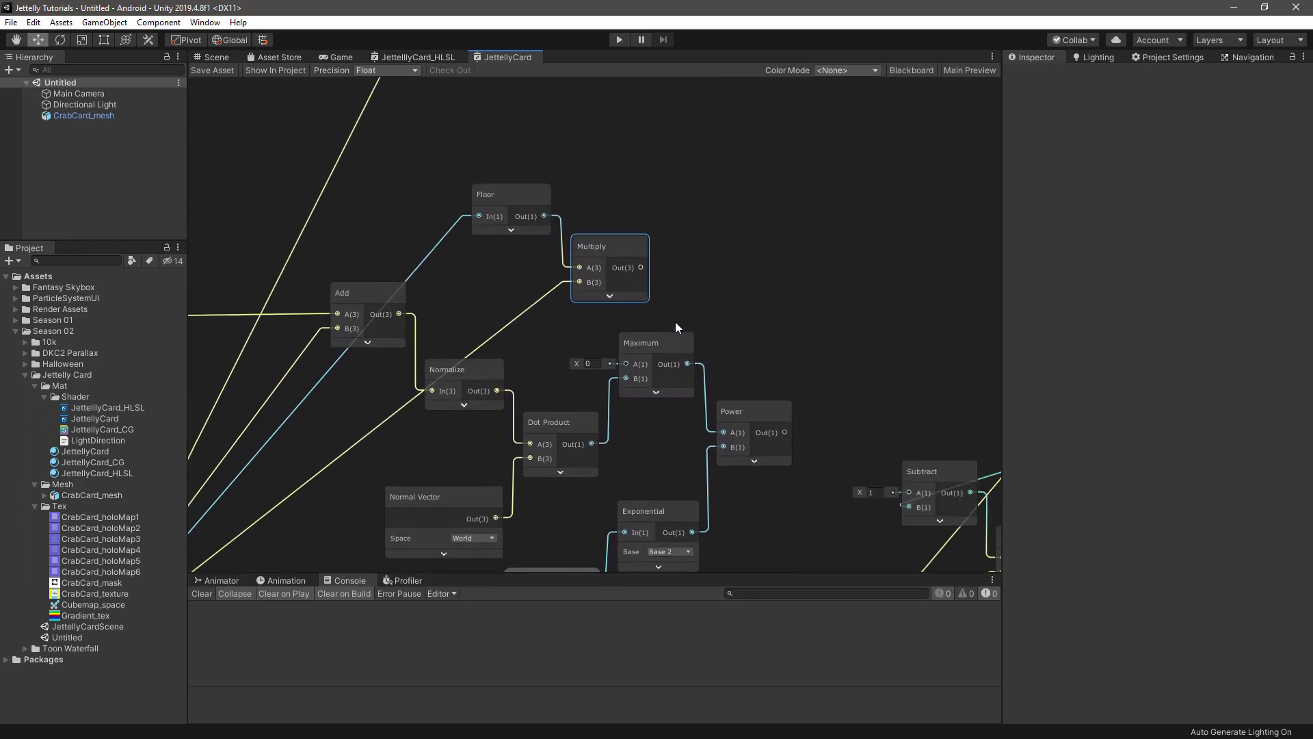
left_click(675, 321)
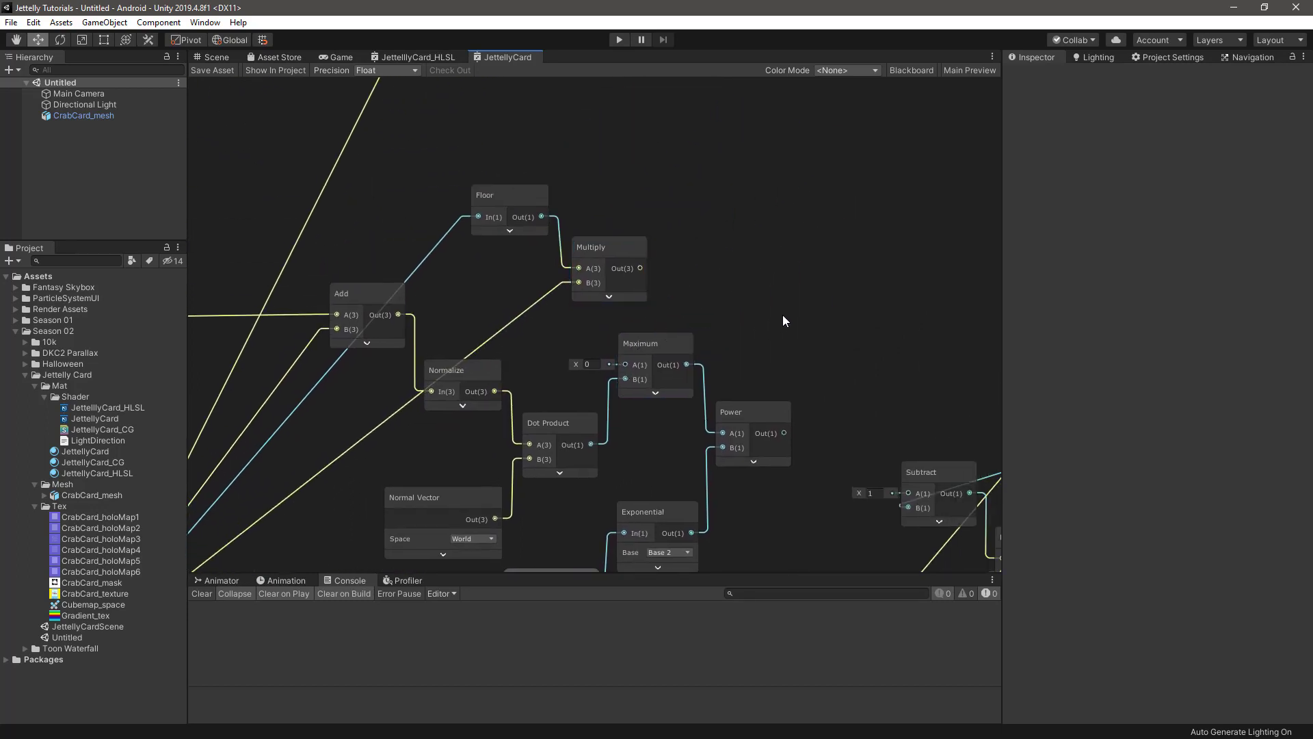
- Create a second Multiply node
key("space")
type("multiply")
key("Return")
- Set the new Multiply beside Power and shift Floor and its Multiply further right
left_click(846, 384)
mouse_move(840, 335)
left_mouse_down()
mouse_move(866, 314)
mouse_move(839, 327)
left_mouse_up()
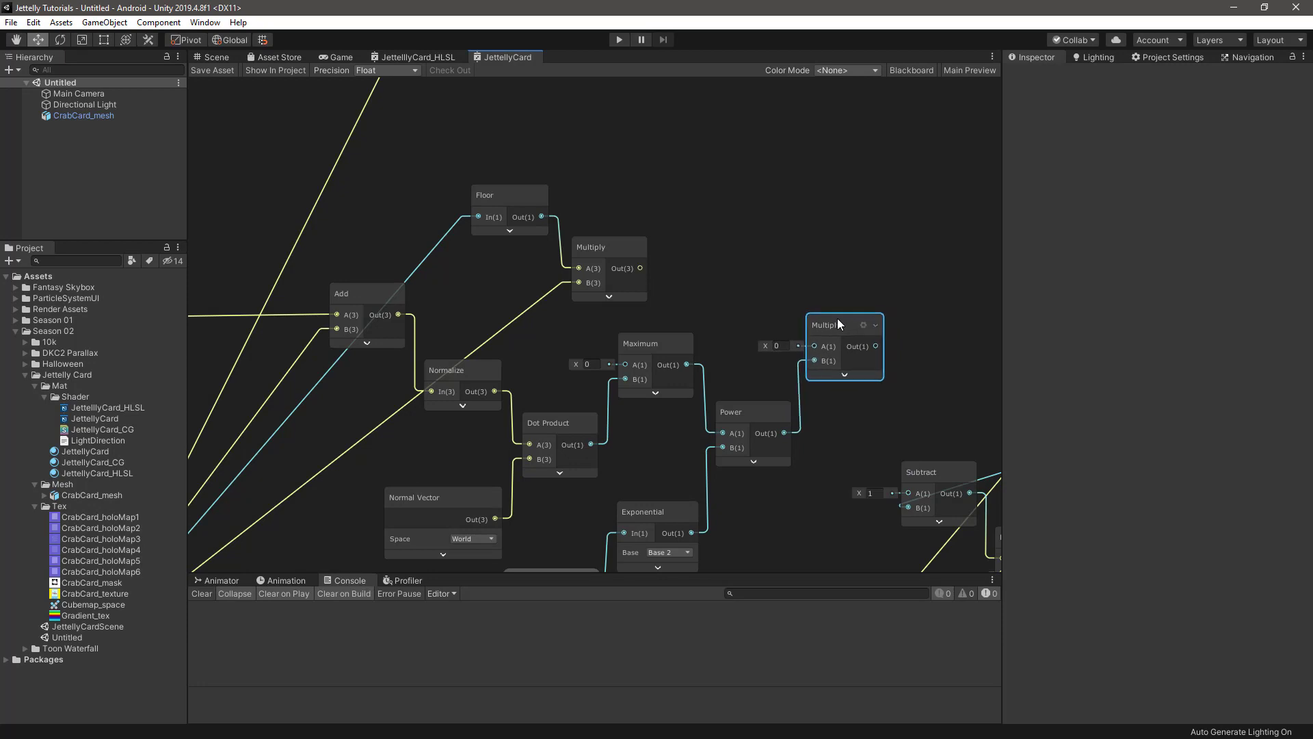
mouse_move(507, 132)
left_mouse_down()
mouse_move(675, 244)
mouse_move(728, 216)
left_mouse_up()
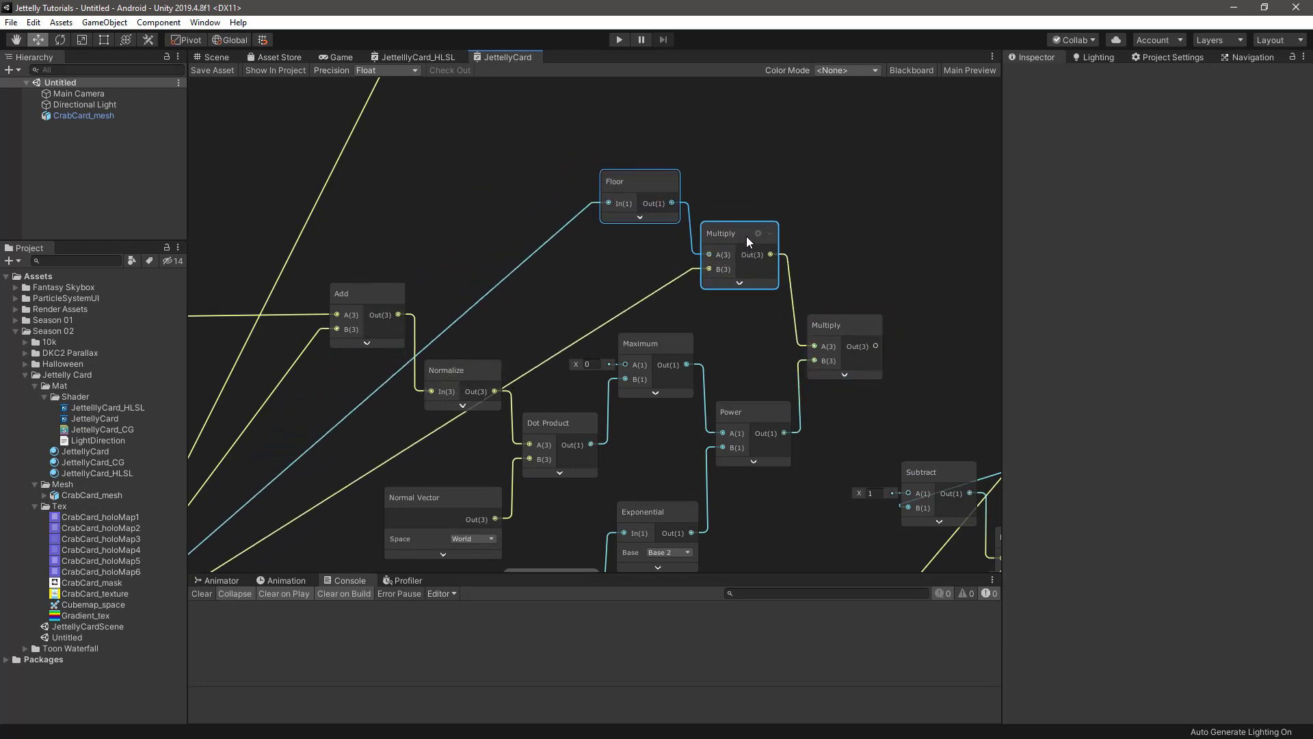
left_click_drag(720, 232, 753, 240)
left_click(889, 294)
middle_click_drag(889, 294, 713, 233)
scroll(713, 233, "down", 2)
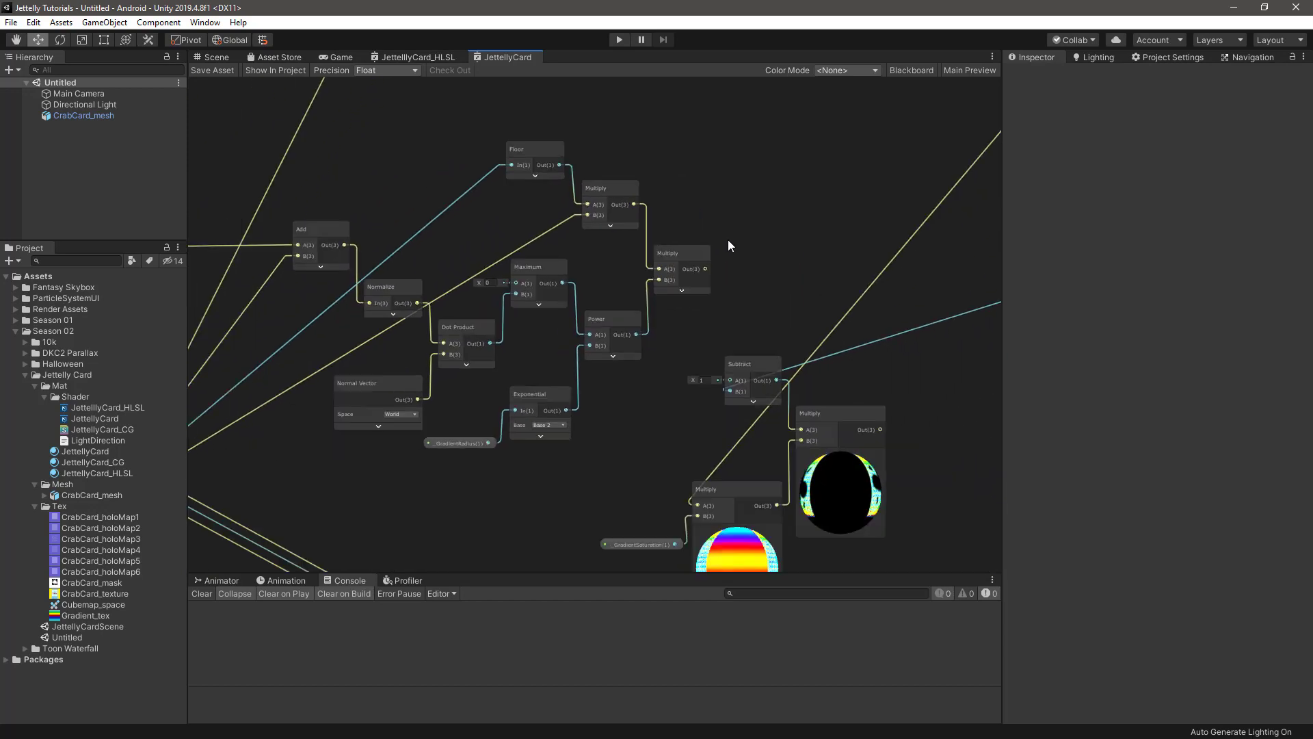
scroll(728, 239, "down", 1)
scroll(745, 241, "down", 1)
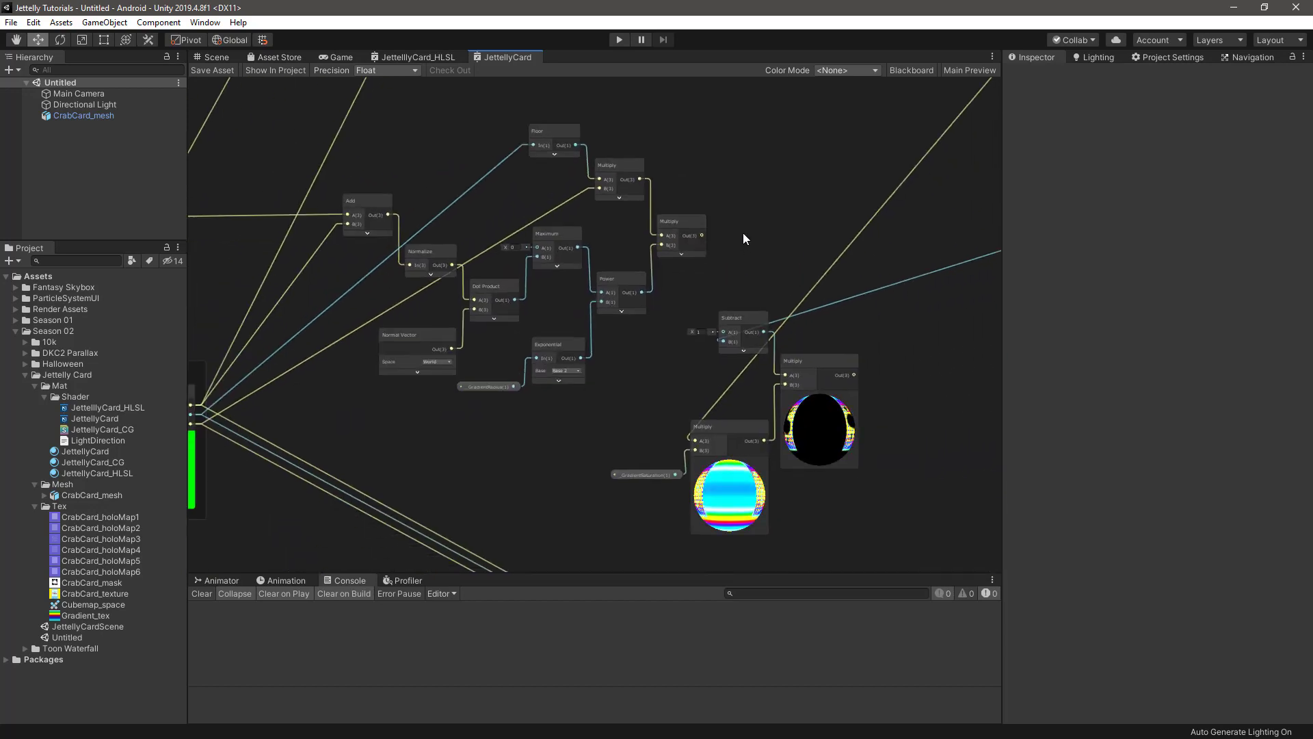
- Add another Multiply node and move the Subtract, Multiply and gradient property nodes down-left
key("space")
type("multiply")
key("Return")
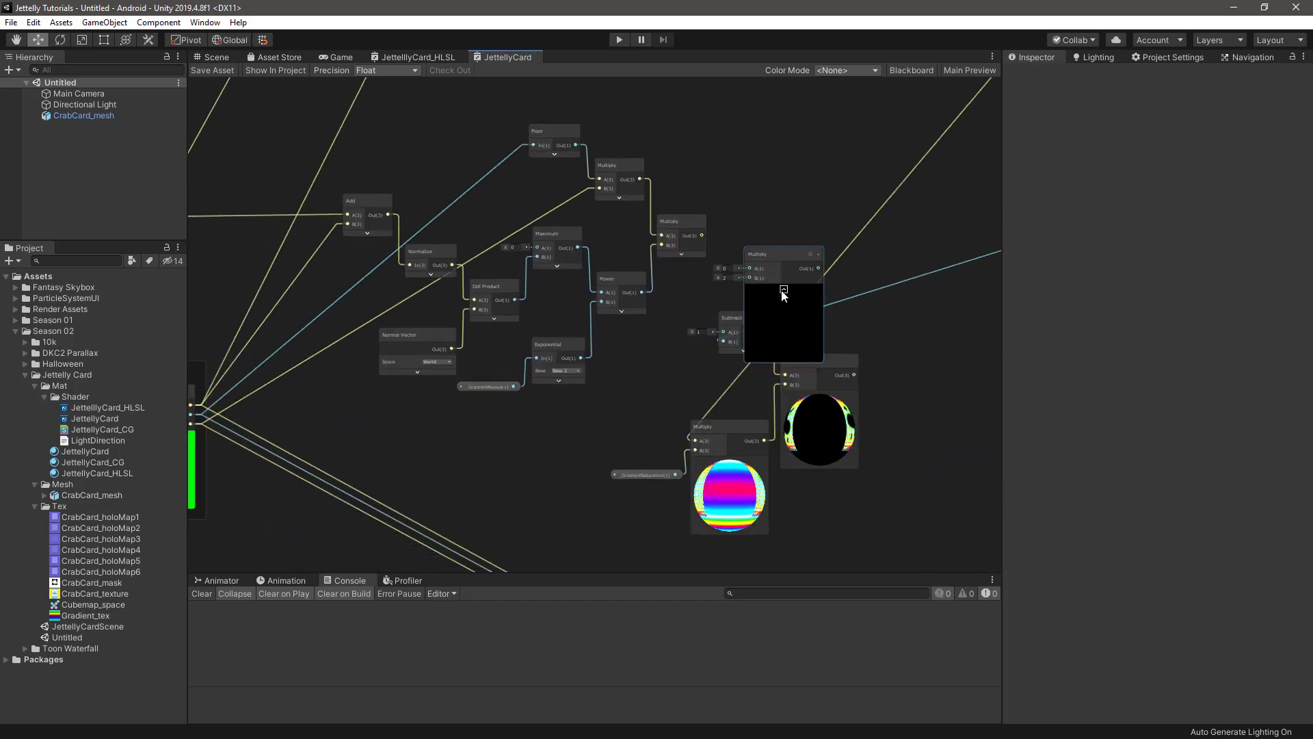
scroll(745, 236, "down", 1)
middle_click_drag(752, 229, 757, 199)
left_click_drag(848, 267, 691, 417)
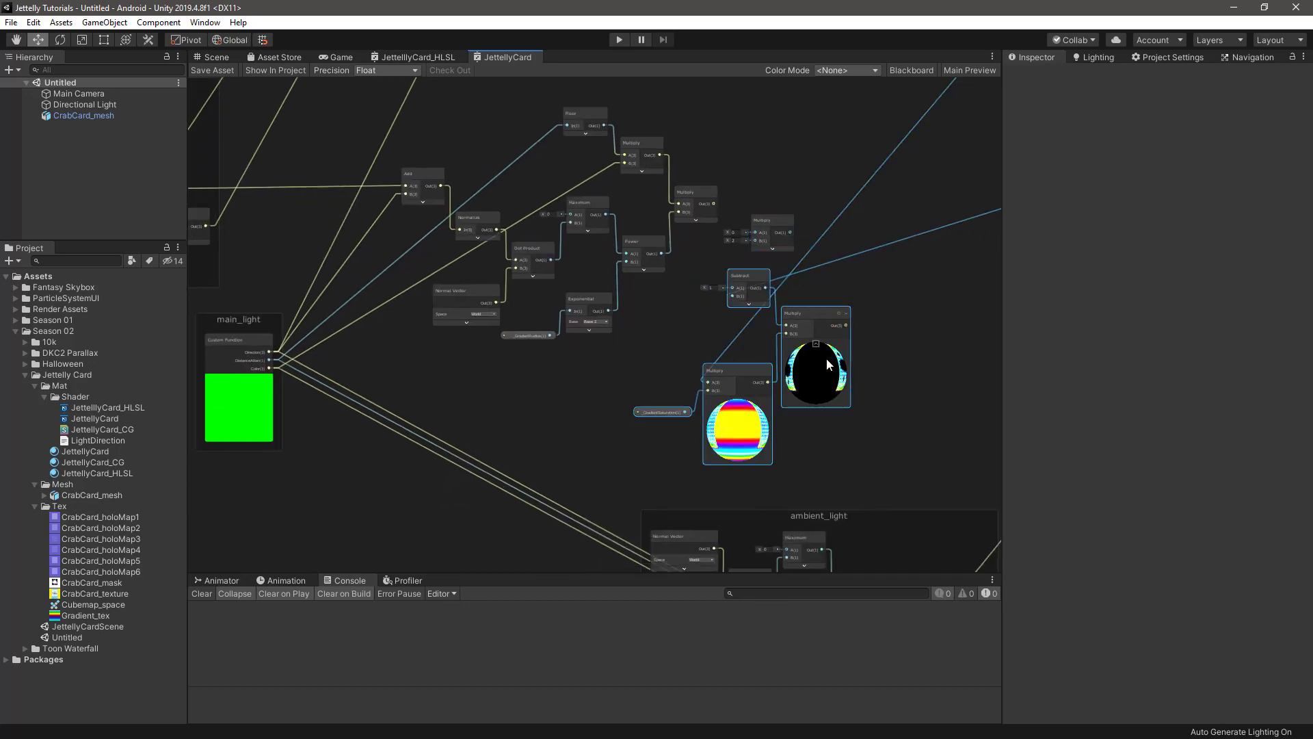
left_click_drag(826, 359, 732, 396)
scroll(750, 260, "up", 2)
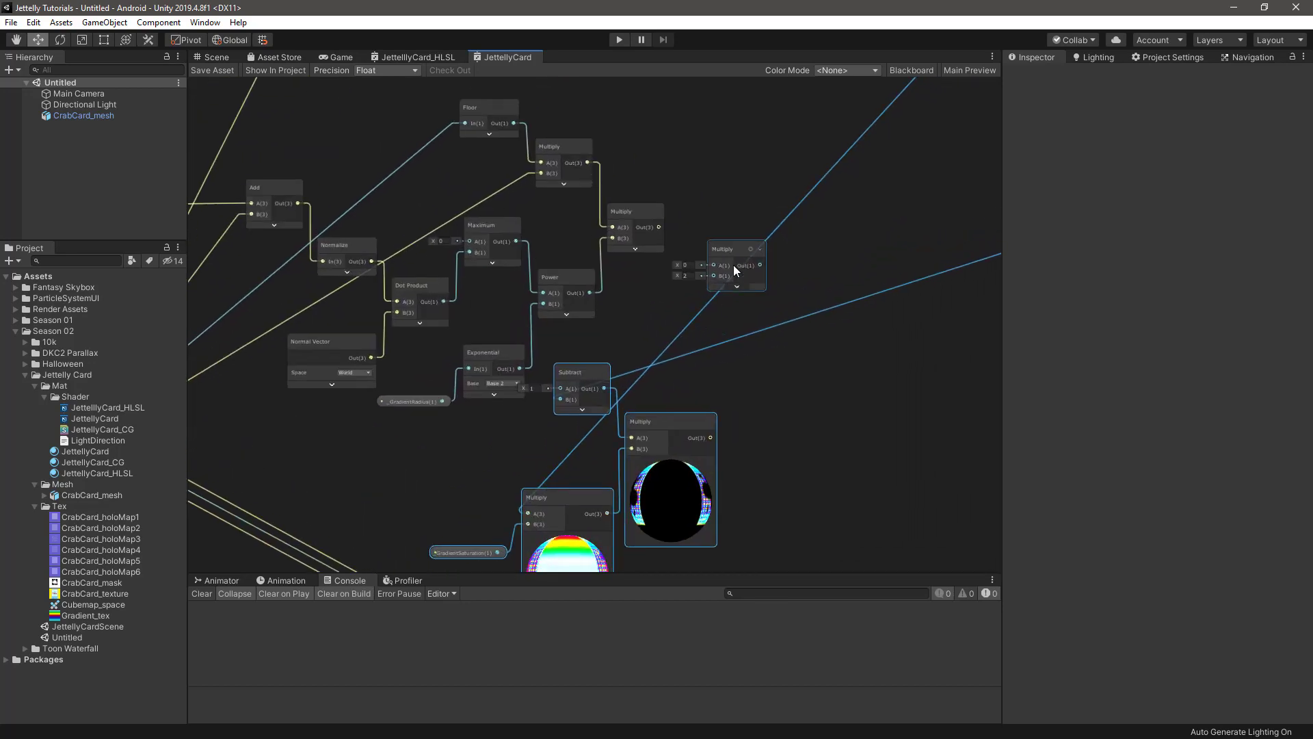
- Wire the specular Multiply into the final Multiply's A and the saturation Multiply into B
left_click(770, 277)
left_click_drag(660, 227, 752, 290)
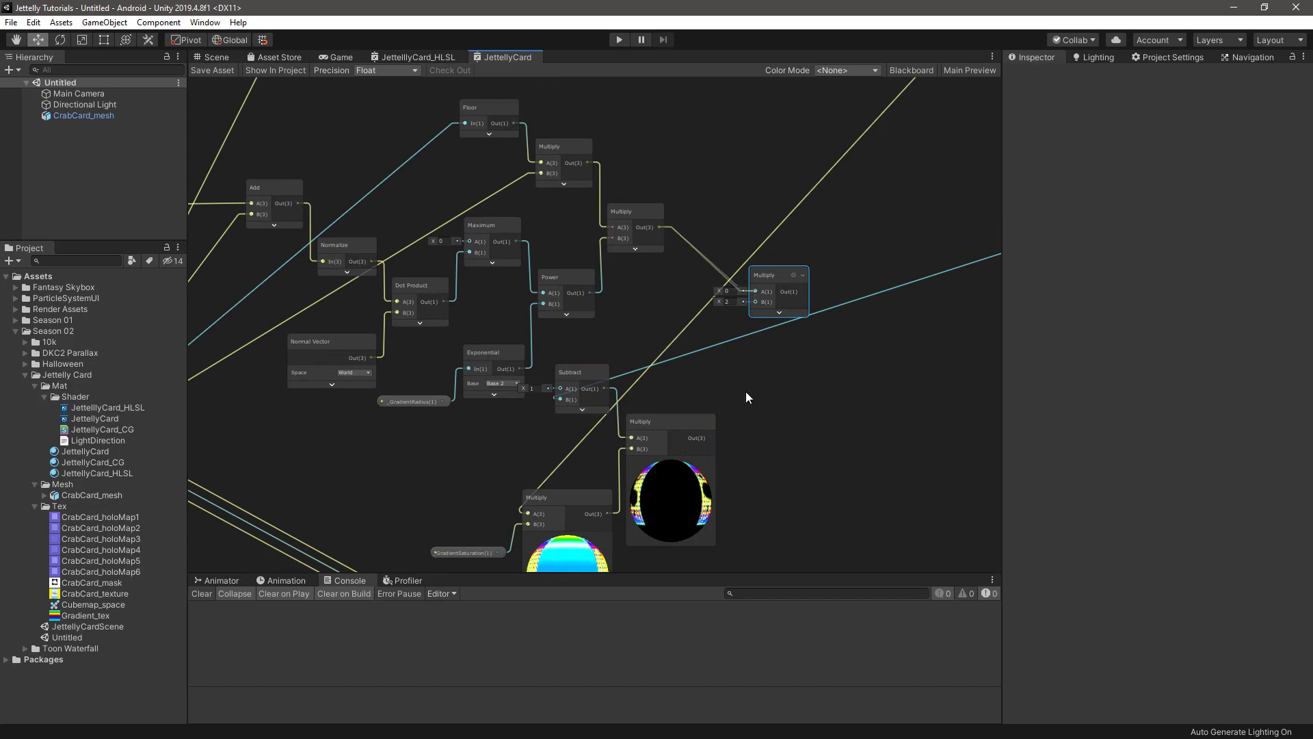
left_click_drag(712, 438, 755, 302)
mouse_move(652, 477)
middle_mouse_down()
mouse_move(680, 369)
mouse_move(621, 400)
middle_mouse_up()
left_click(693, 351)
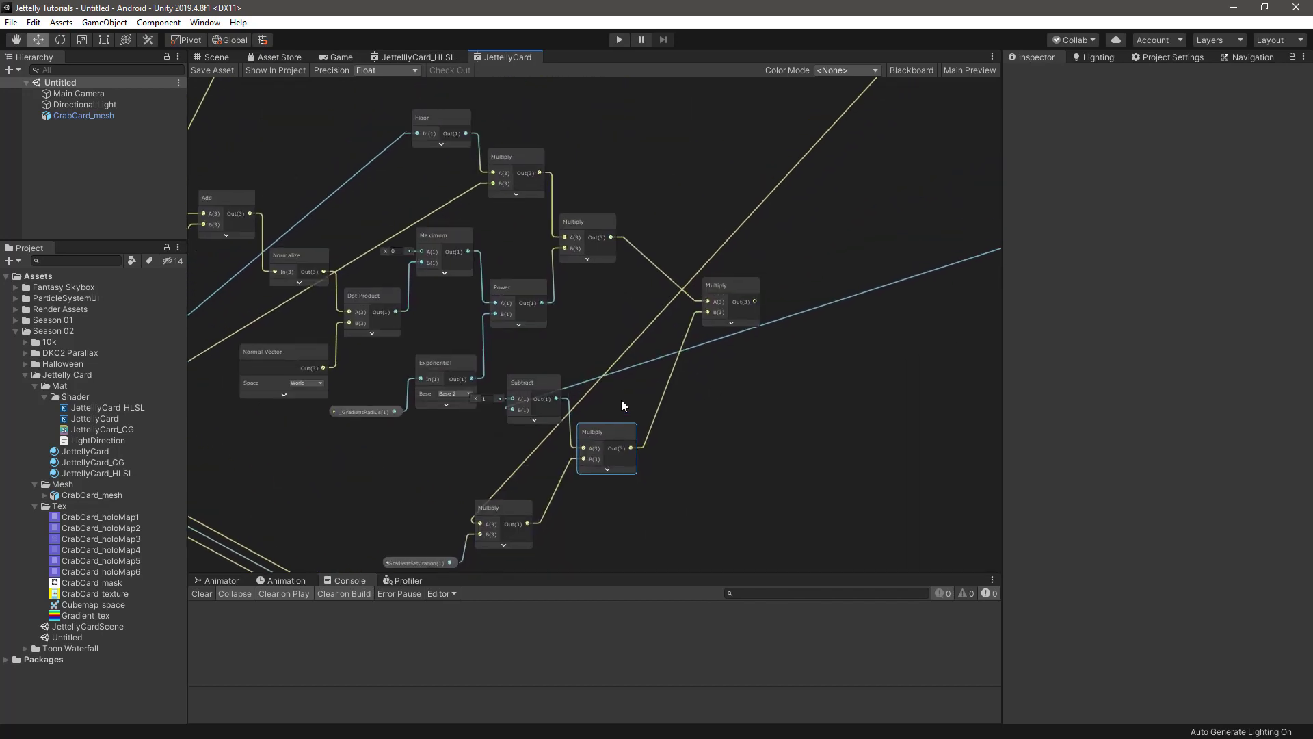
left_click(717, 335)
middle_click_drag(824, 376, 714, 368)
- Box-select all specular and saturation nodes and wrap them in a group titled gradient_saturation
scroll(714, 372, "down", 3)
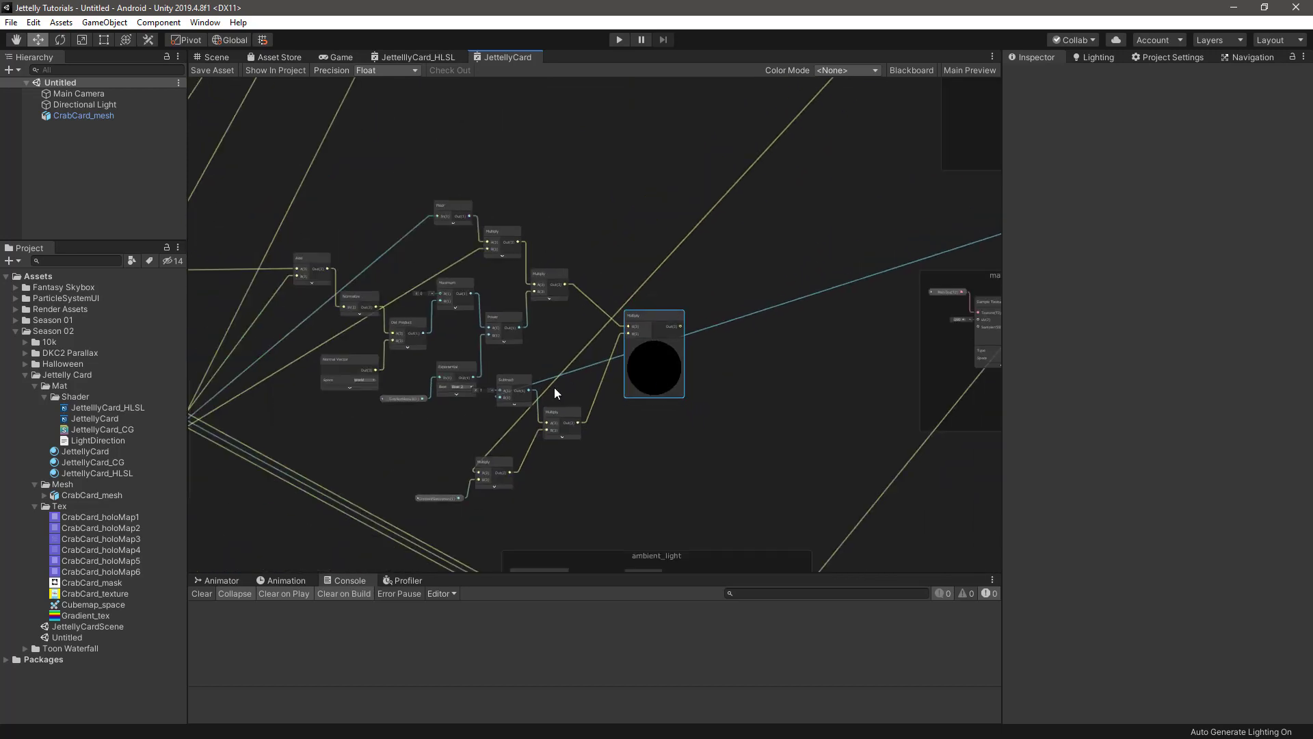
middle_click_drag(384, 287, 485, 258)
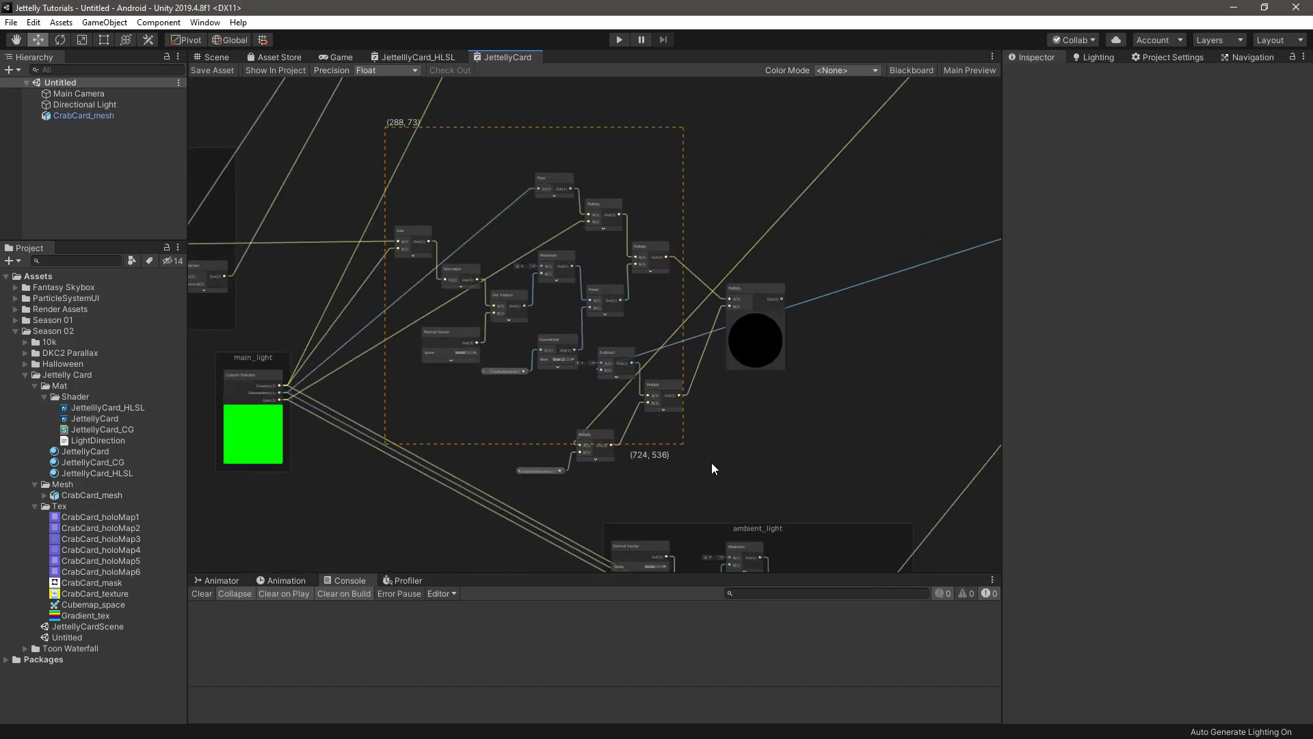
left_click_drag(385, 127, 798, 481)
right_click(747, 287)
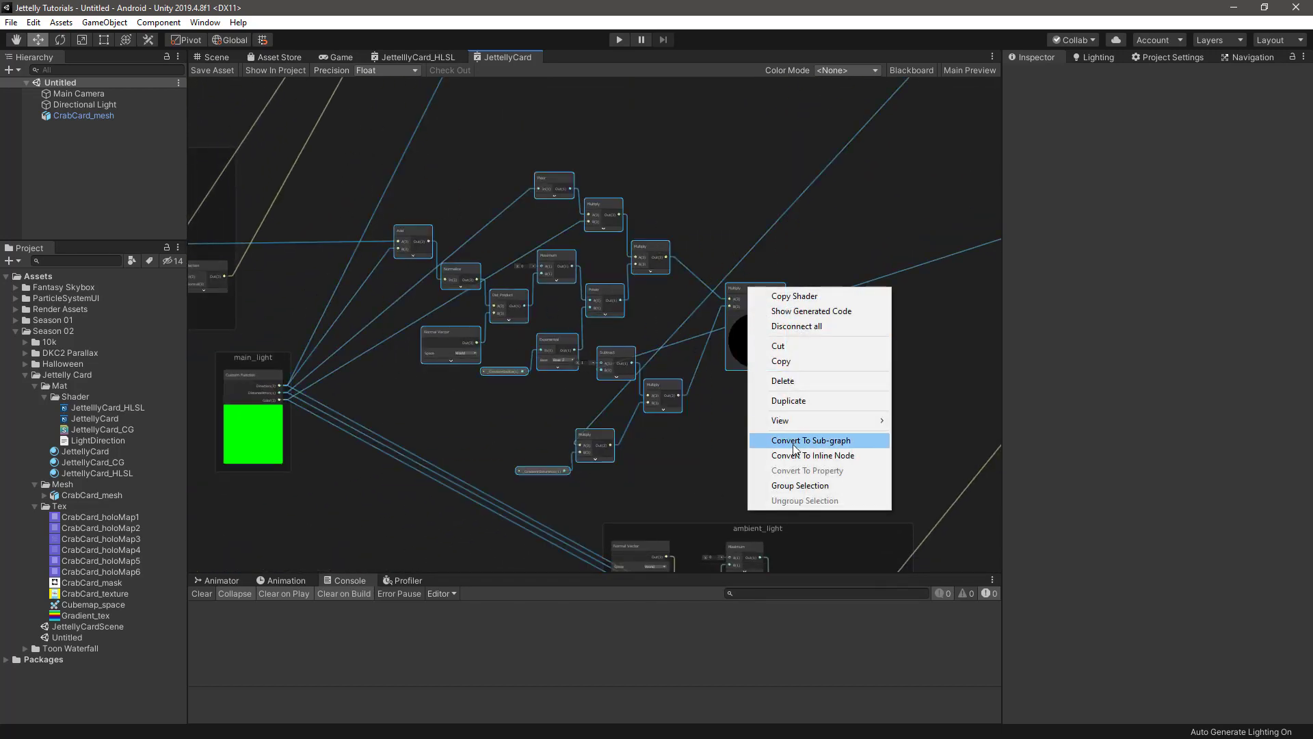
left_click(800, 487)
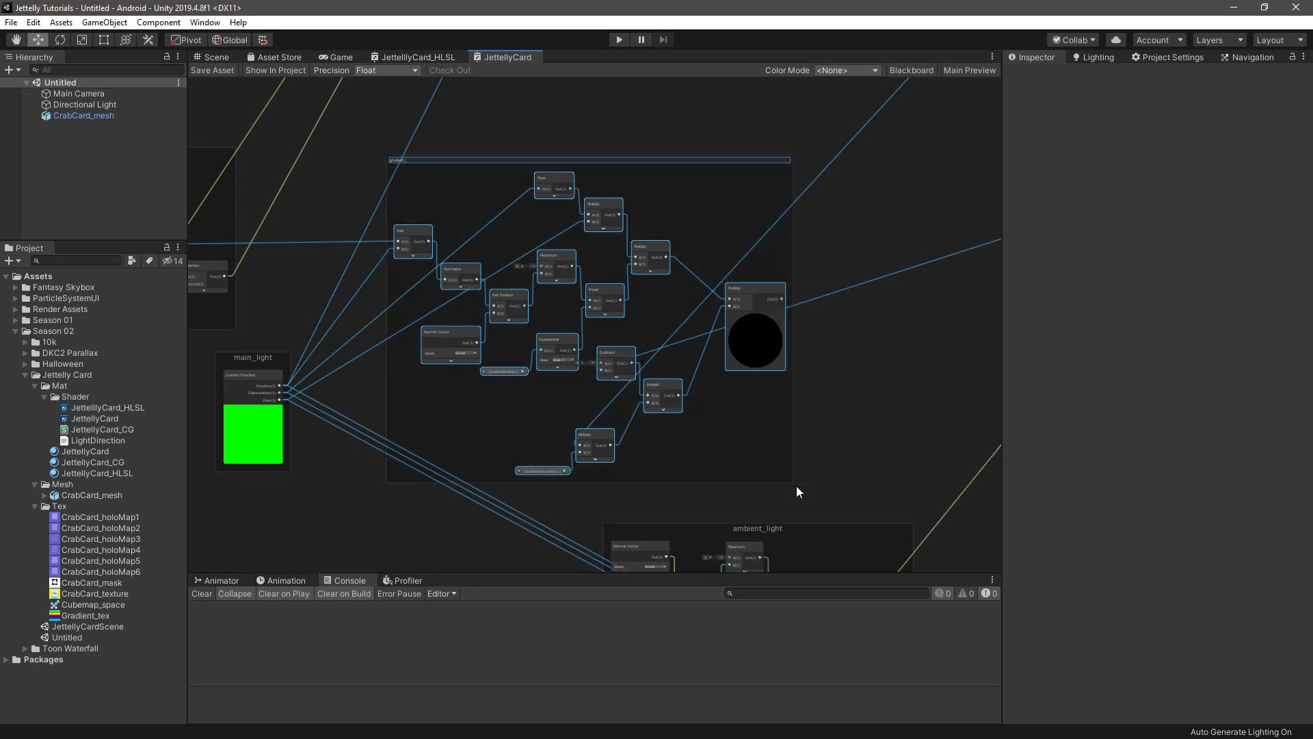
key("Return")
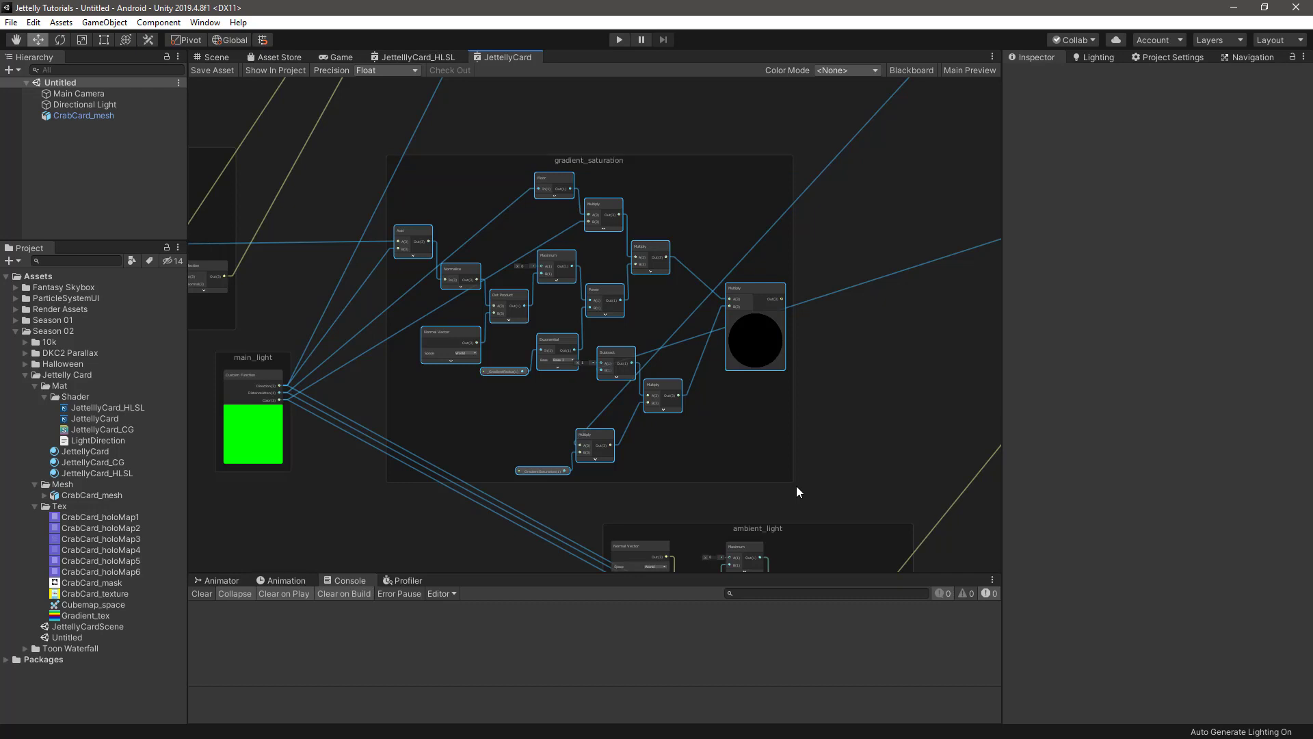
middle_click_drag(862, 395, 711, 392)
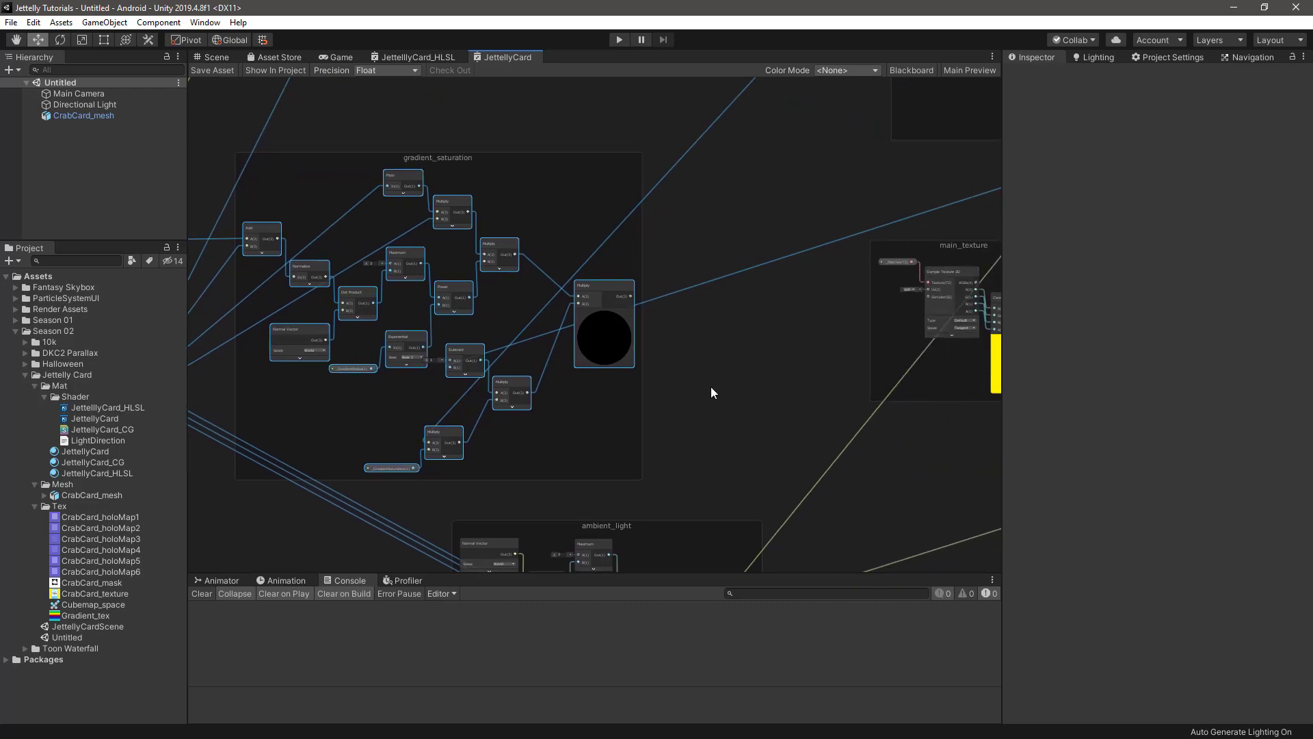
- Reposition the render group and frame it alongside the main_texture group
scroll(677, 376, "down", 2)
scroll(616, 376, "down", 2)
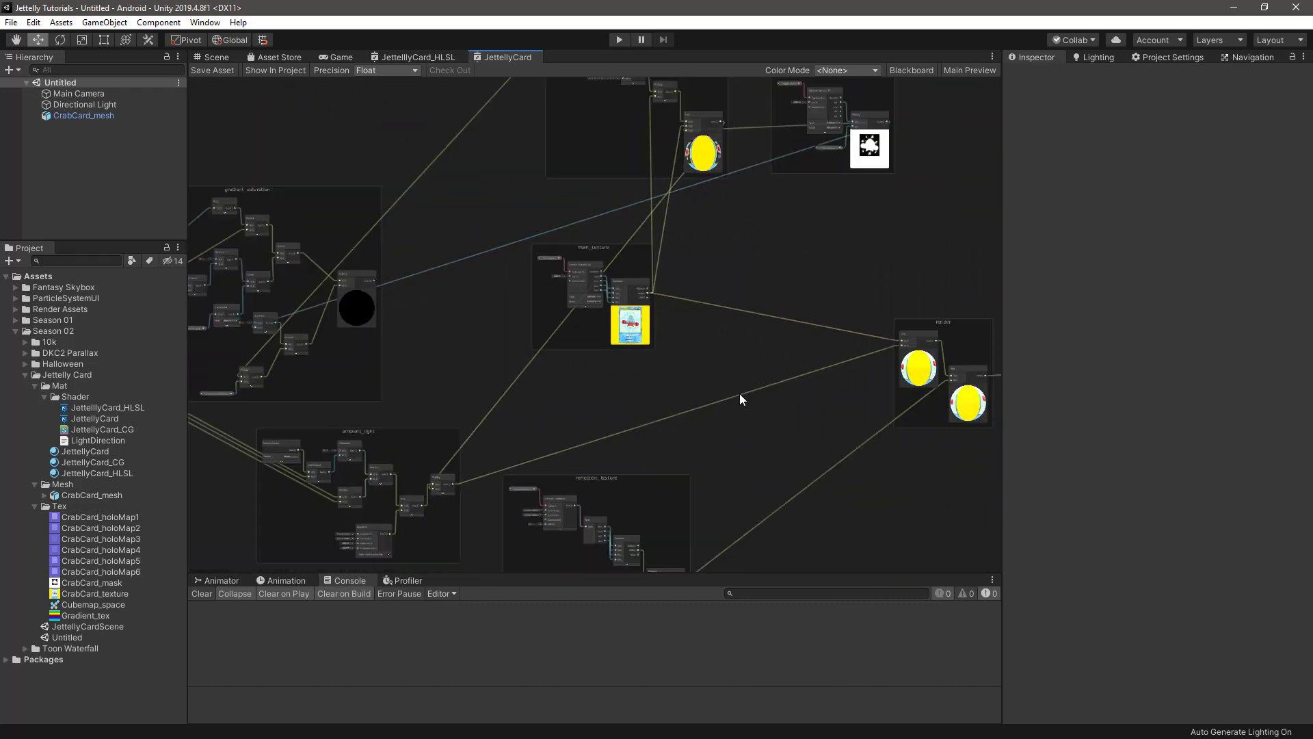
middle_click_drag(740, 400, 633, 390)
scroll(712, 355, "up", 2)
left_click_drag(798, 317, 737, 233)
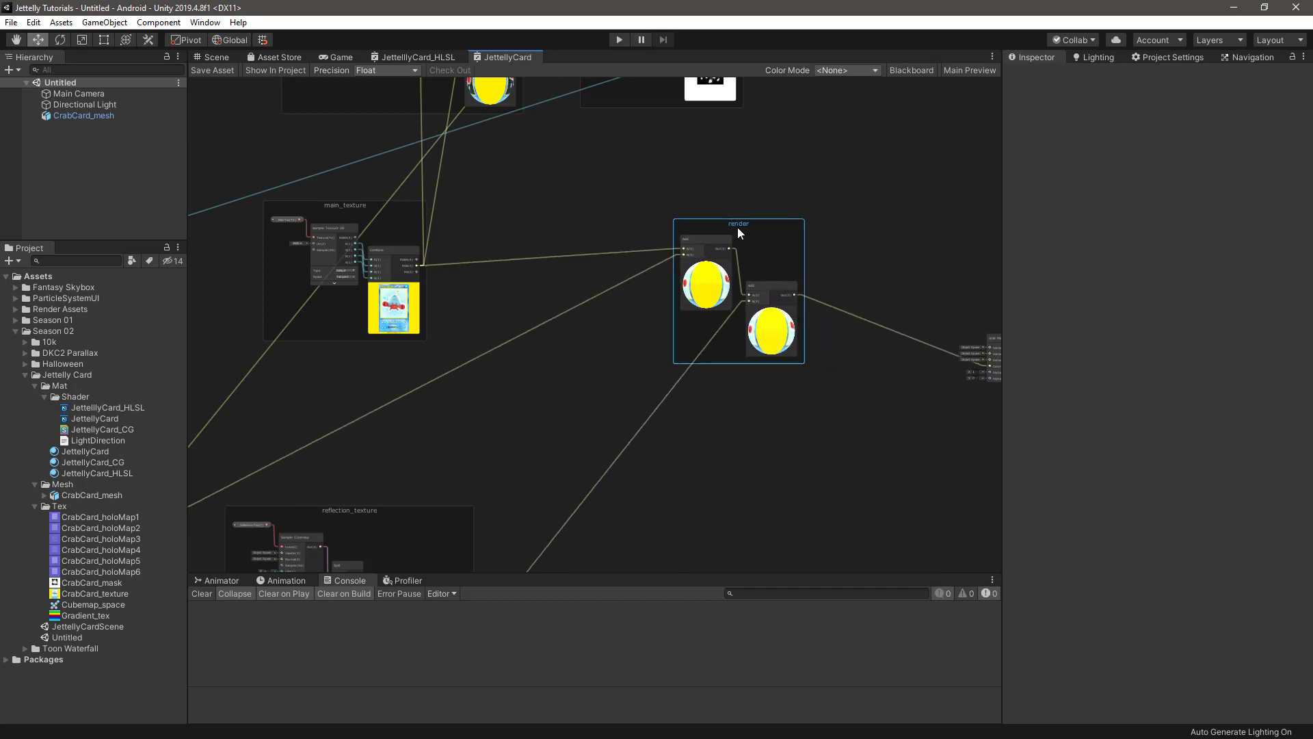
middle_click_drag(737, 233, 625, 267)
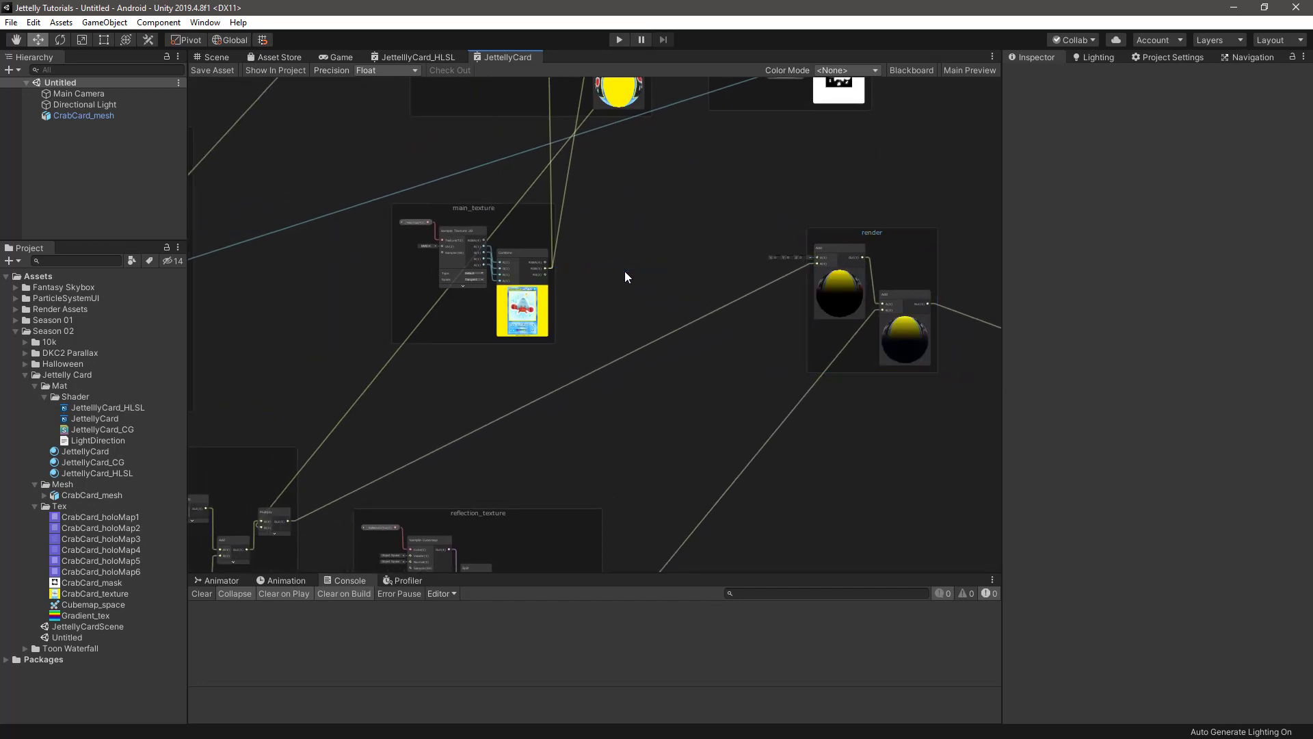
scroll(595, 294, "down", 2)
scroll(410, 294, "up", 1)
scroll(369, 290, "up", 2)
middle_click_drag(350, 290, 361, 344)
- Wire the gradient_saturation Multiply output into the render Add node's A input, placing Unlit Master beside render
left_click_drag(322, 301, 911, 309)
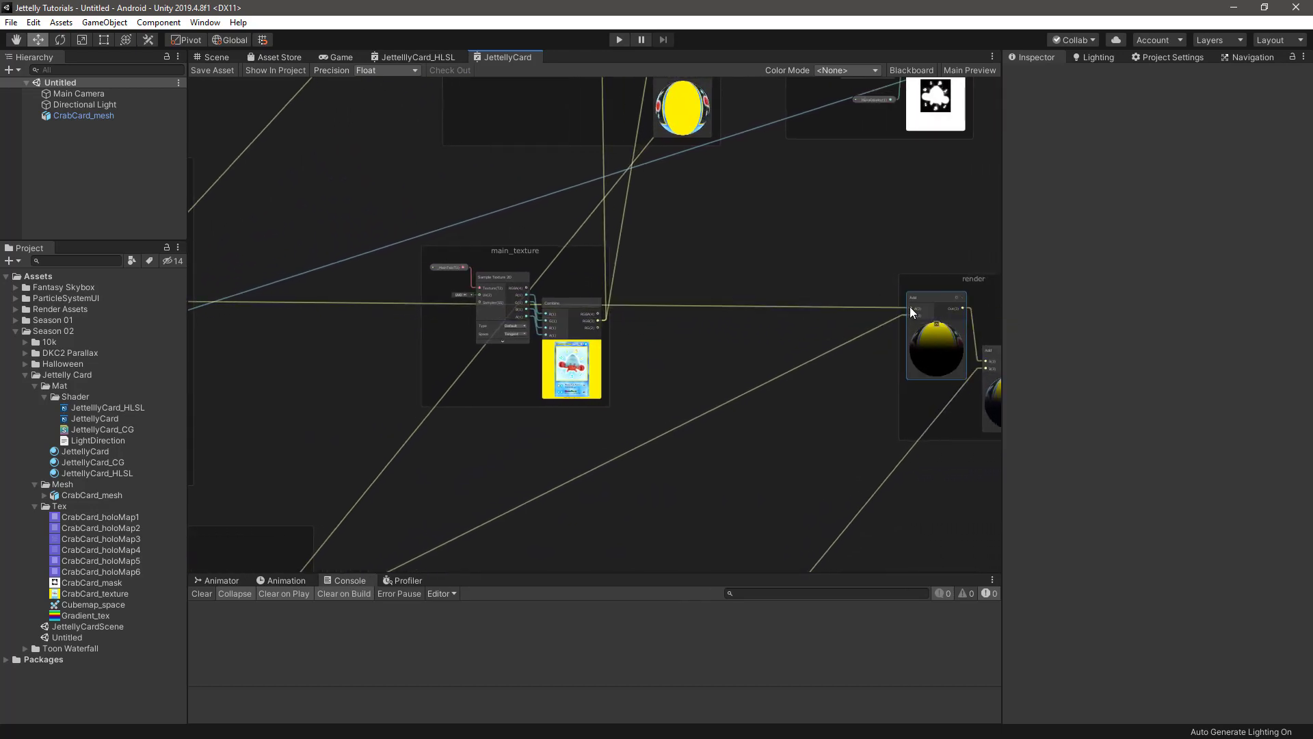
middle_click_drag(877, 380, 536, 333)
left_click_drag(919, 356, 771, 282)
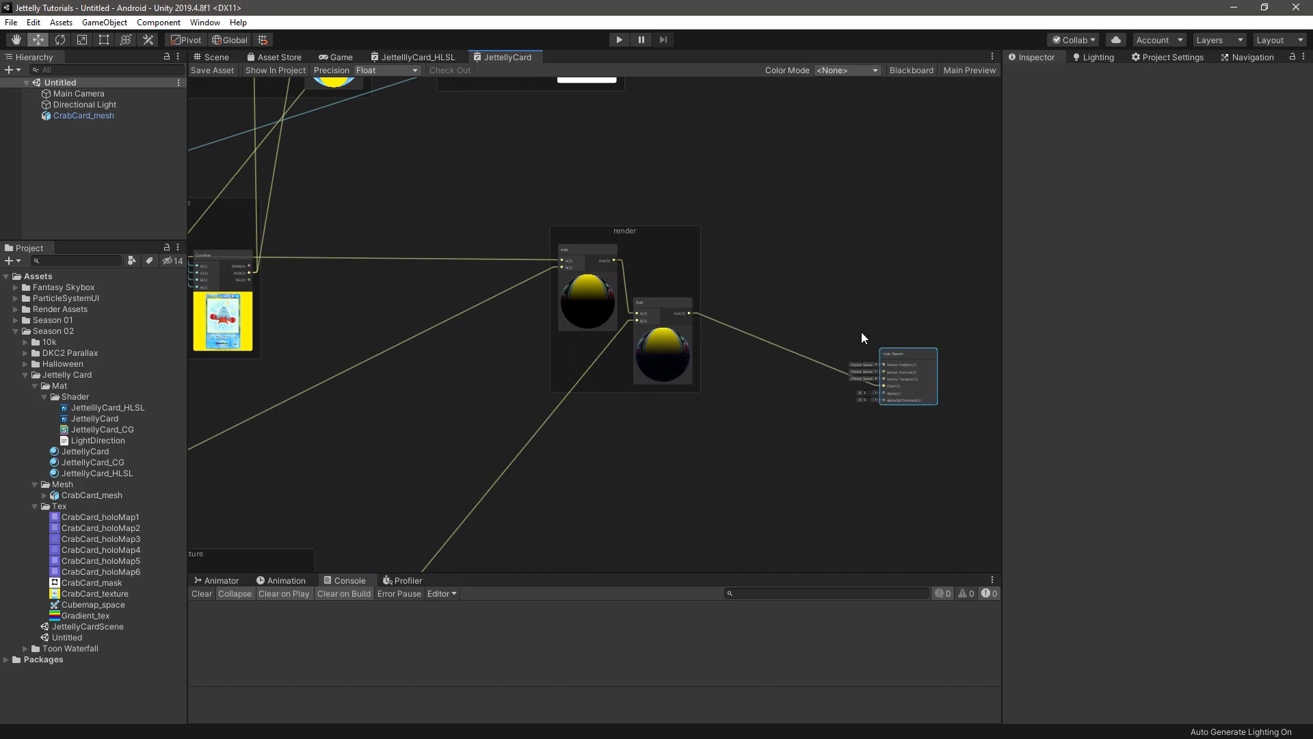
scroll(506, 345, "down", 5)
mouse_move(369, 402)
middle_mouse_down()
mouse_move(613, 461)
mouse_move(633, 421)
middle_mouse_up()
scroll(626, 448, "up", 1)
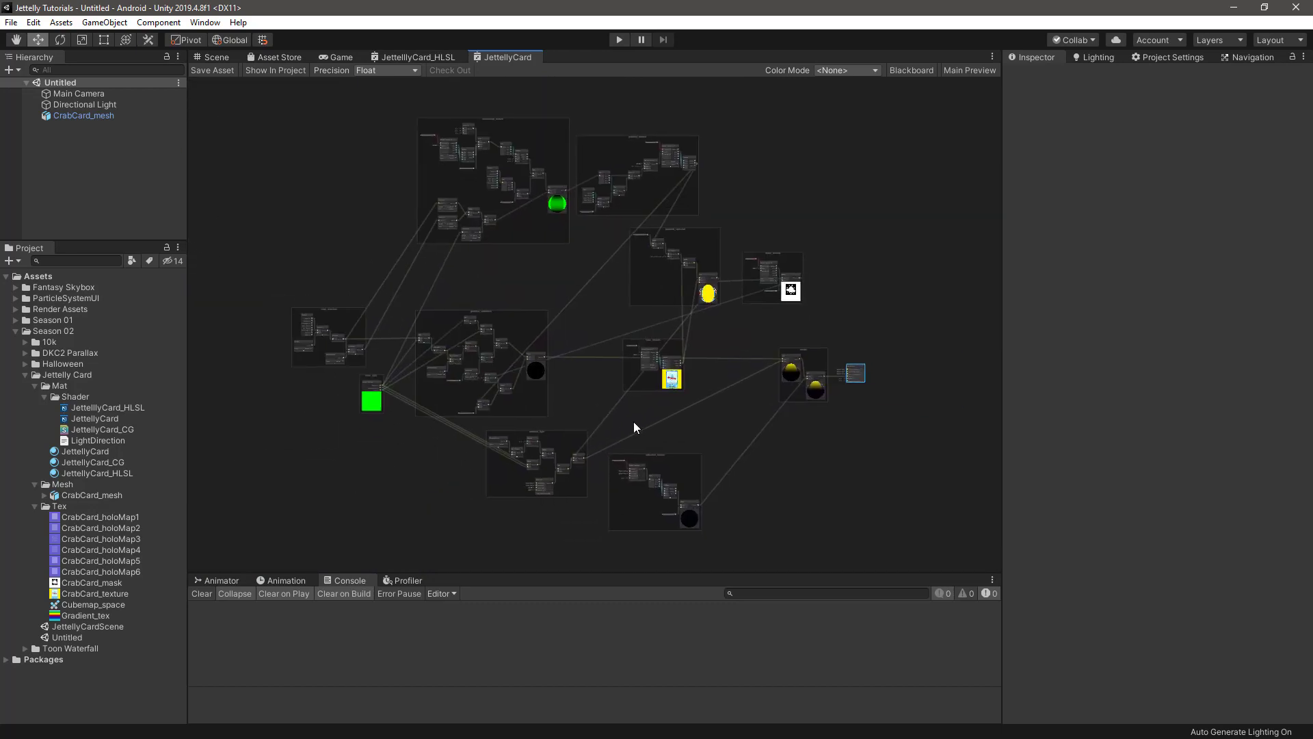
- Save the shader asset and raise the material's _MaksOpacity to 1 in the Scene view
left_click(219, 73)
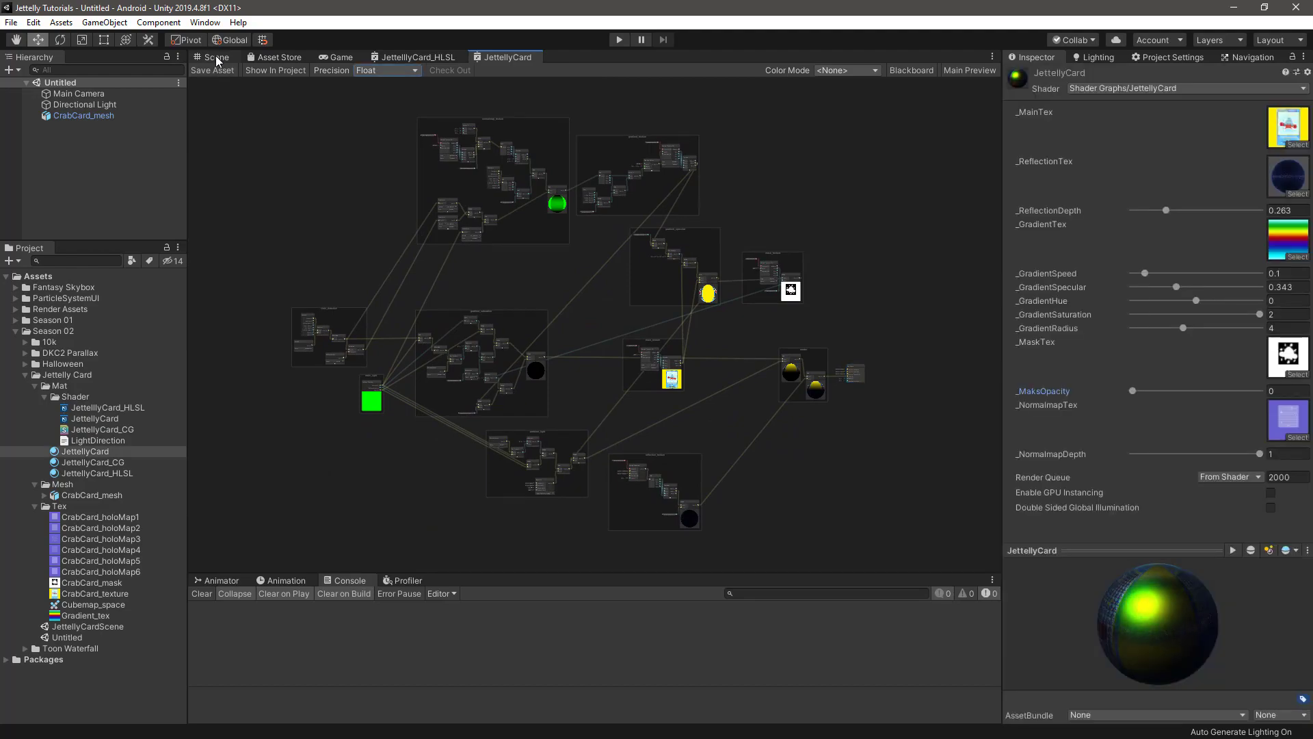
left_click(216, 57)
mouse_move(328, 155)
left_mouse_down("alt")
mouse_move(514, 263)
mouse_move(868, 382)
left_mouse_up("alt")
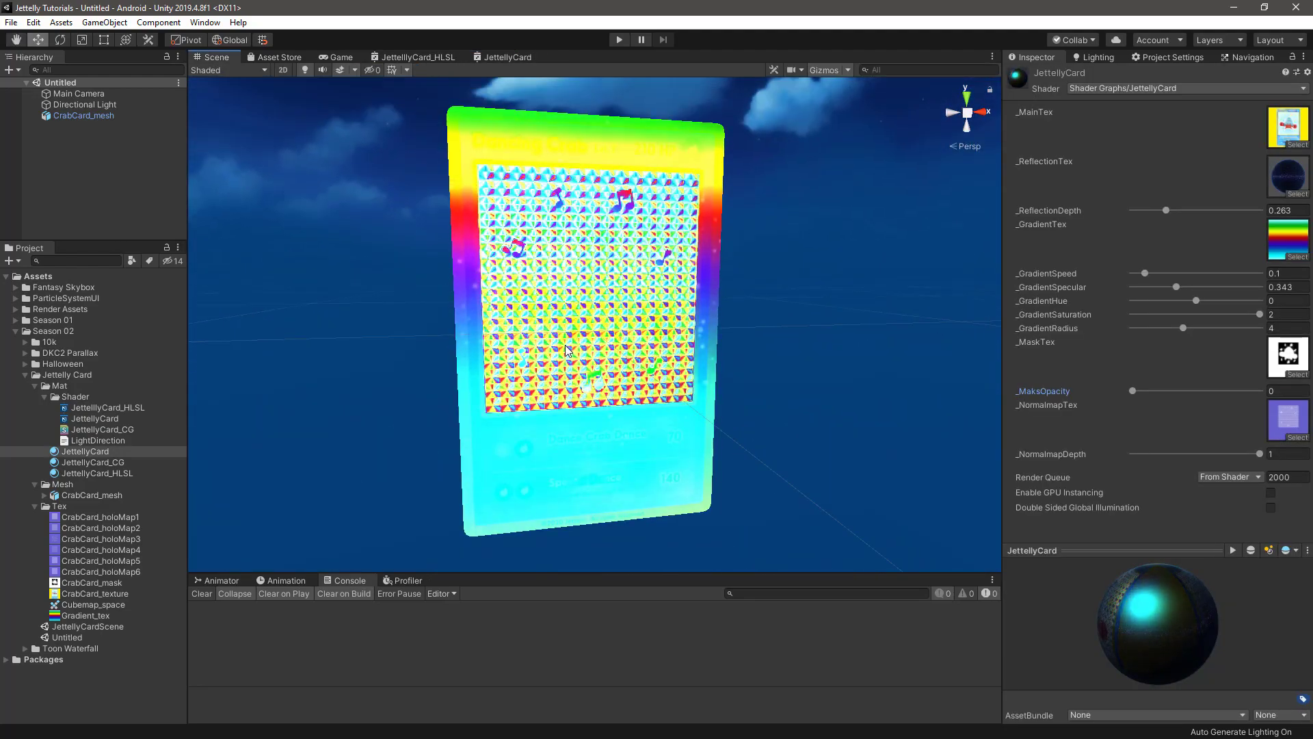
left_click_drag(1133, 390, 1259, 391)
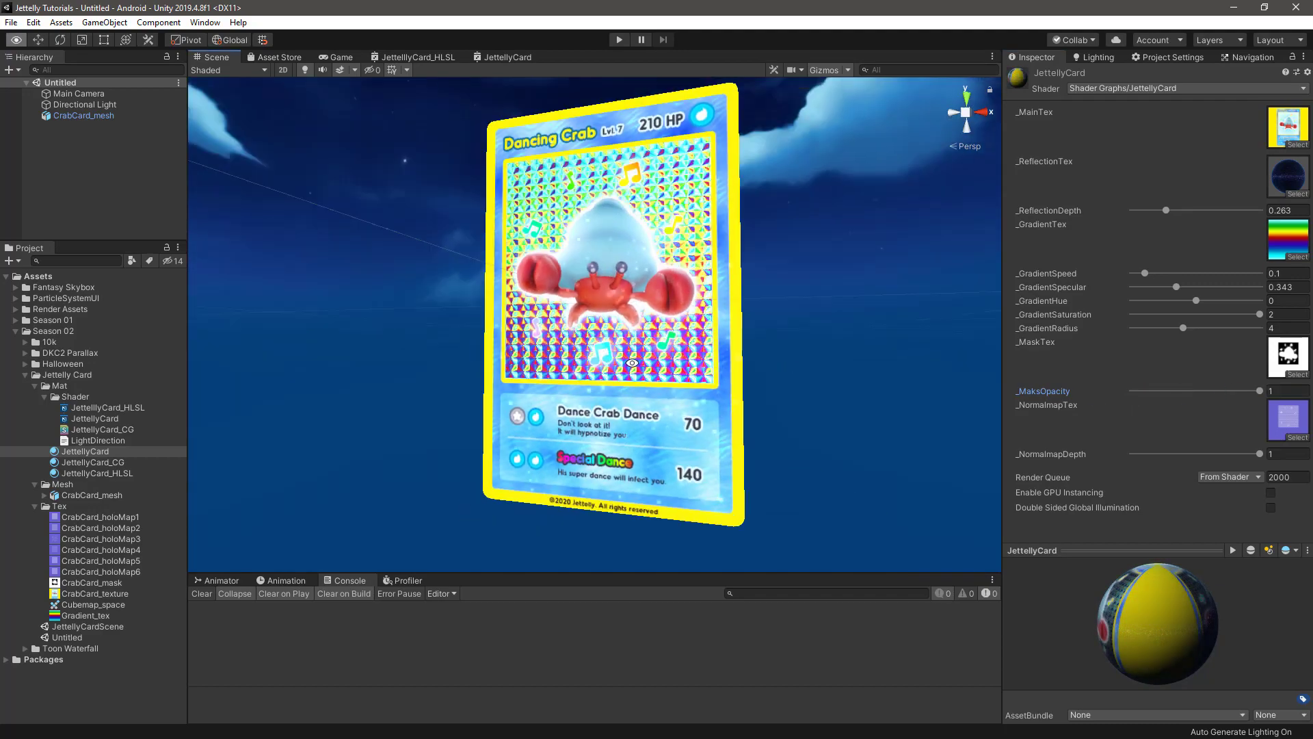
mouse_move(794, 384)
left_mouse_down("alt")
mouse_move(538, 367)
mouse_move(560, 344)
mouse_move(841, 342)
left_mouse_up("alt")
- Set _GradientSpecular to 0.817, _GradientHue to -0.05 and _GradientSaturation to 1.89
left_click_drag(1176, 288, 1241, 299)
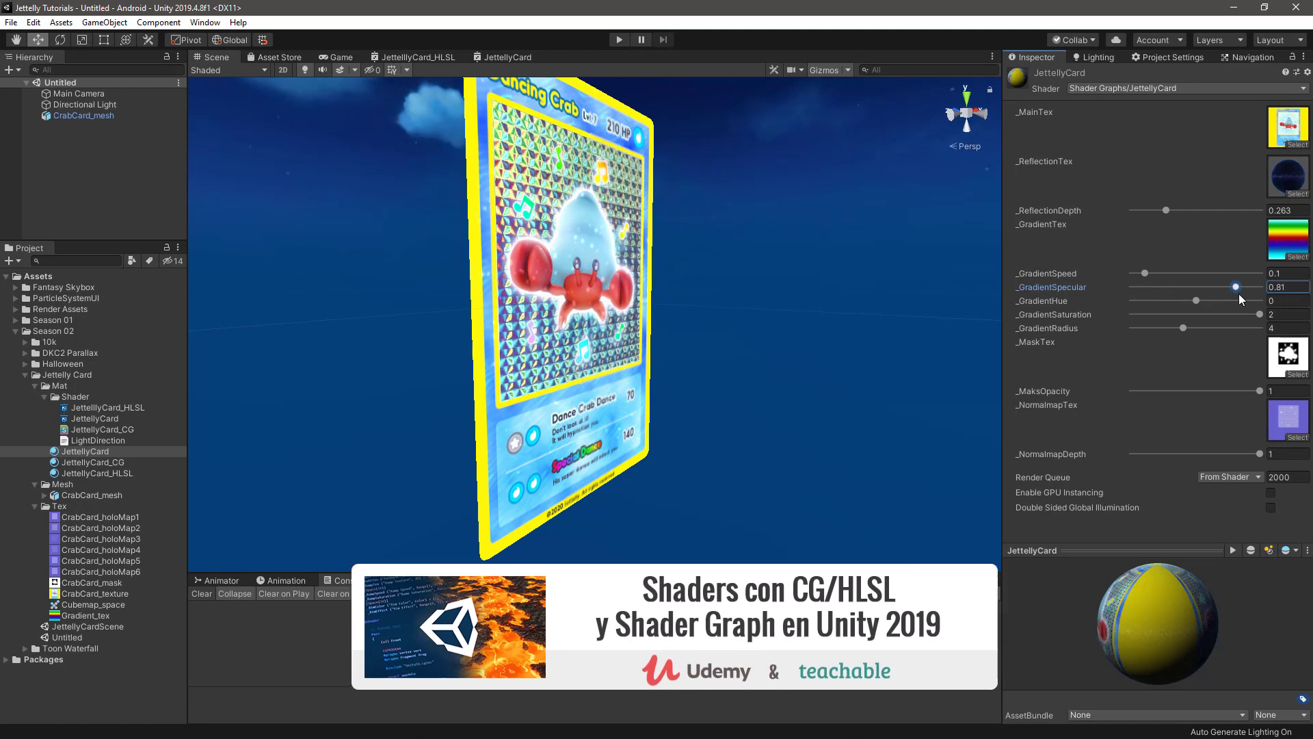
left_click_drag(656, 372, 982, 306, "alt")
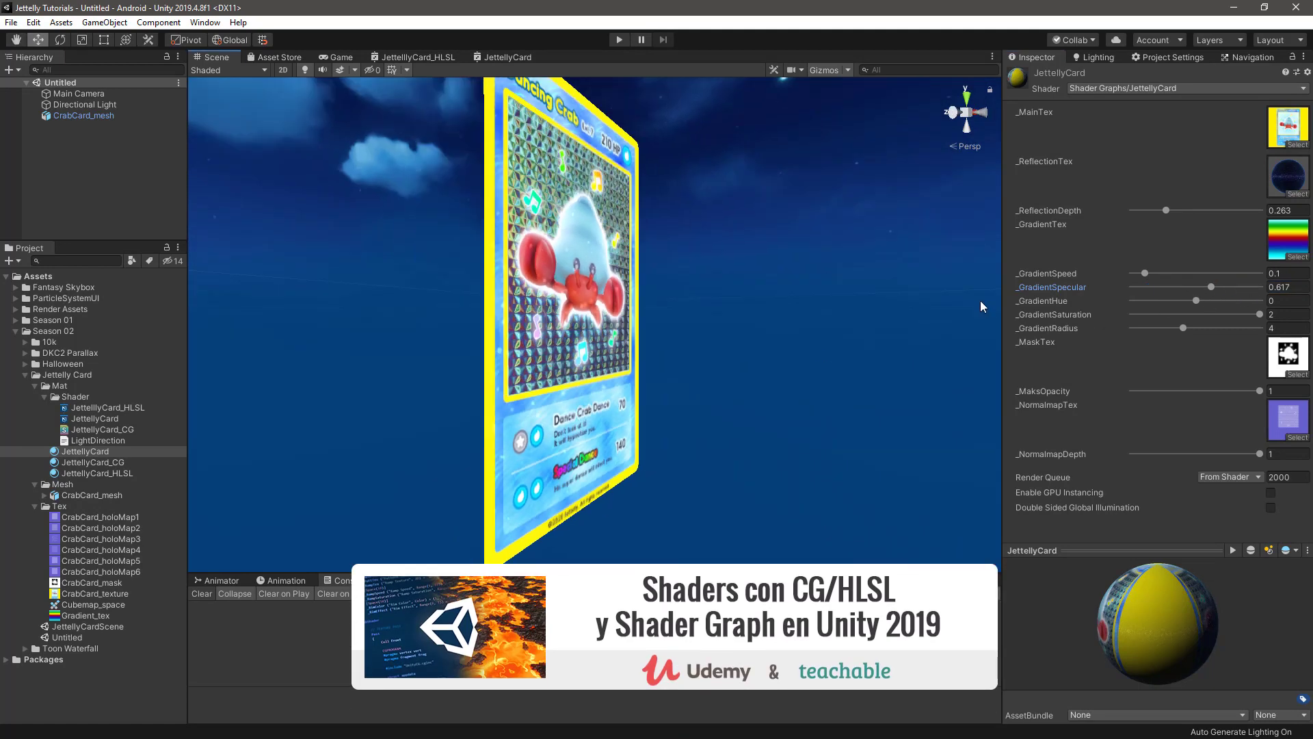
left_click_drag(1195, 301, 1192, 301)
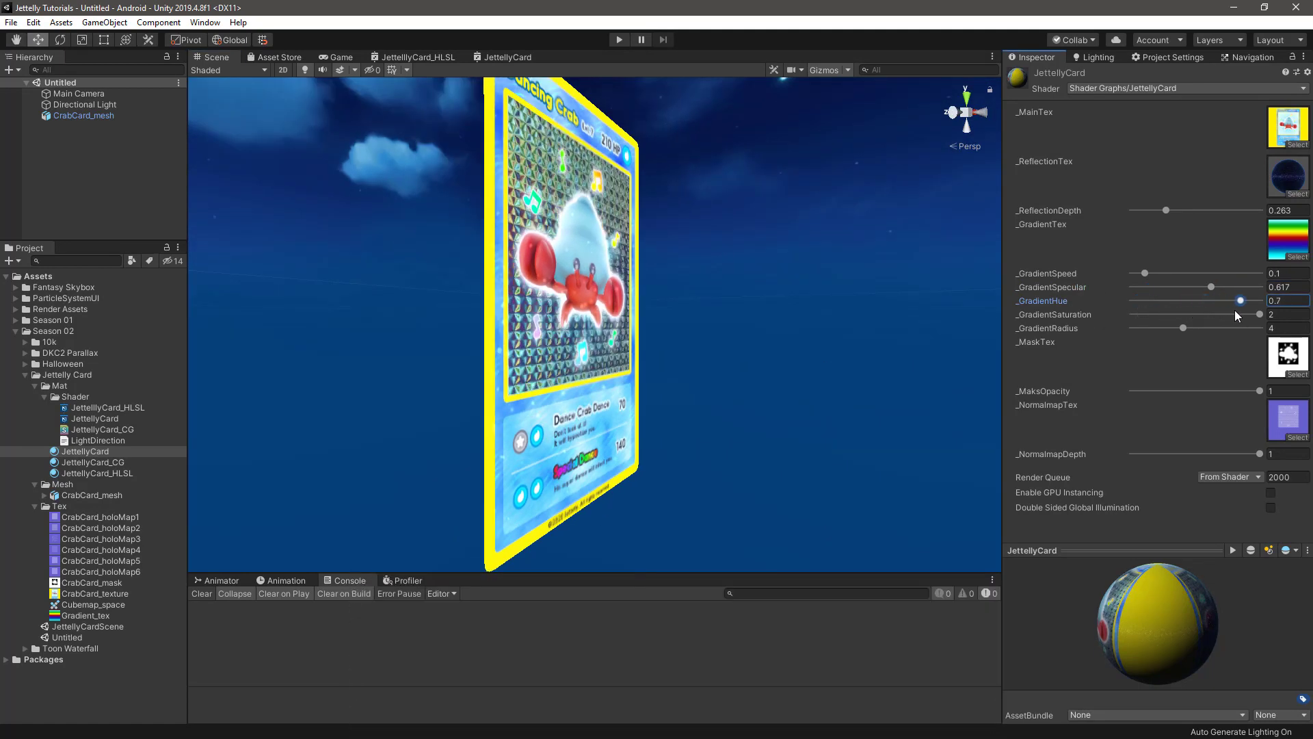
left_click_drag(833, 320, 559, 337, "alt")
mouse_move(1259, 314)
left_mouse_down()
mouse_move(1194, 319)
mouse_move(1222, 335)
left_mouse_up()
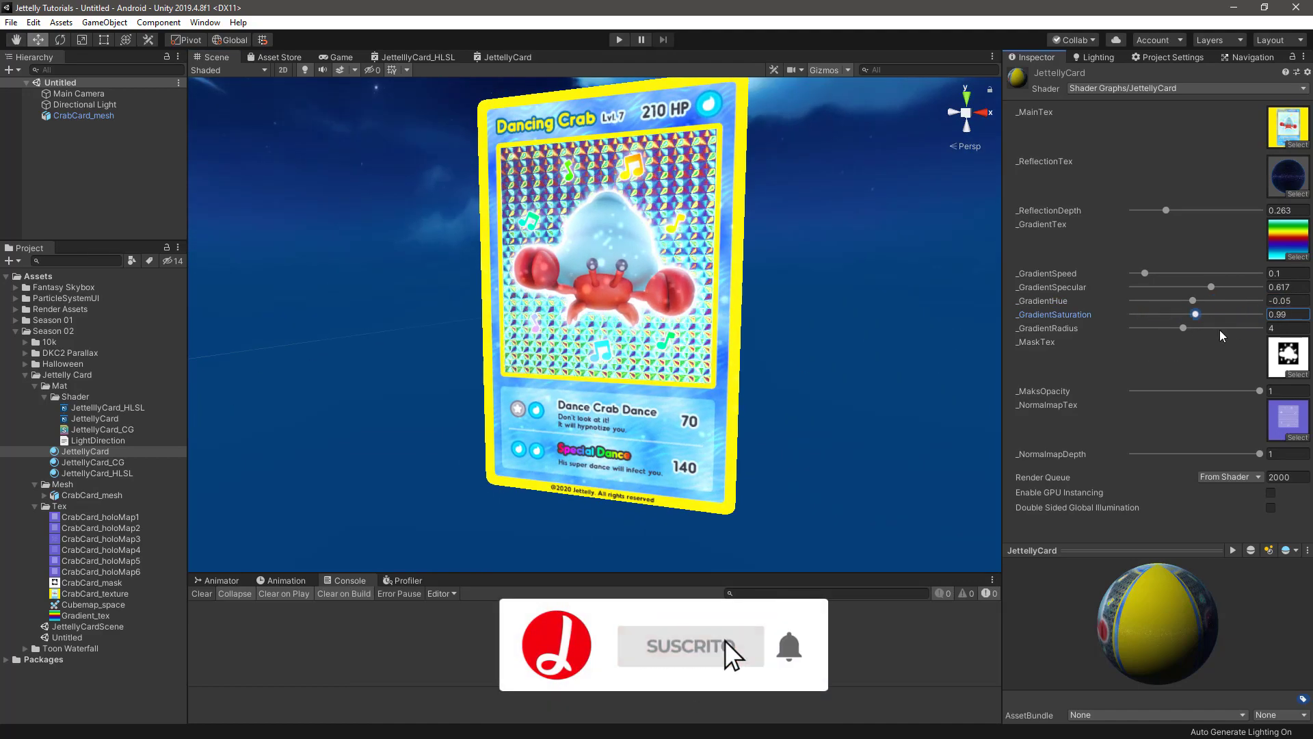
left_click_drag(840, 360, 920, 382, "alt")
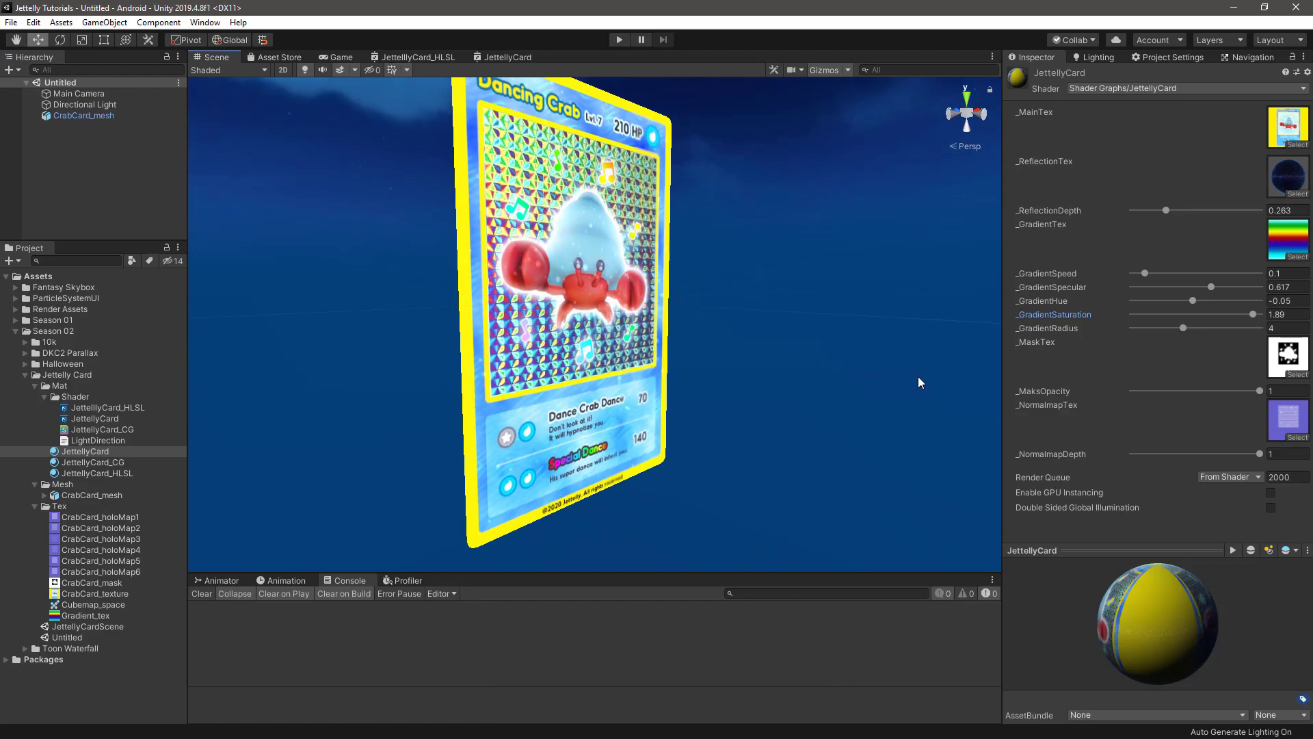
- Lower _MaksOpacity briefly to compare the effect, then restore it to 1
left_click_drag(1262, 393, 1214, 391)
mouse_move(752, 328)
left_mouse_down("alt")
mouse_move(551, 293)
mouse_move(612, 290)
mouse_move(762, 363)
left_mouse_up("alt")
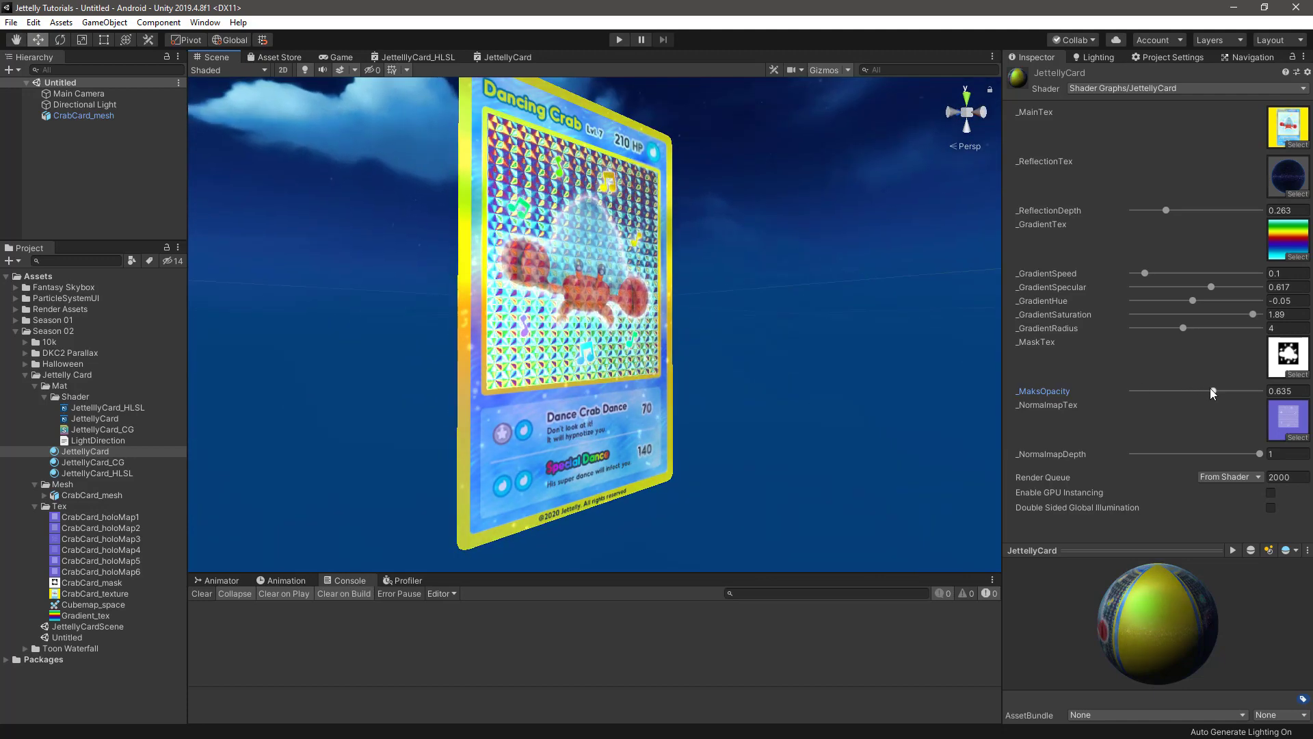
left_click_drag(1213, 391, 1265, 396)
left_click_drag(736, 430, 542, 438, "alt")
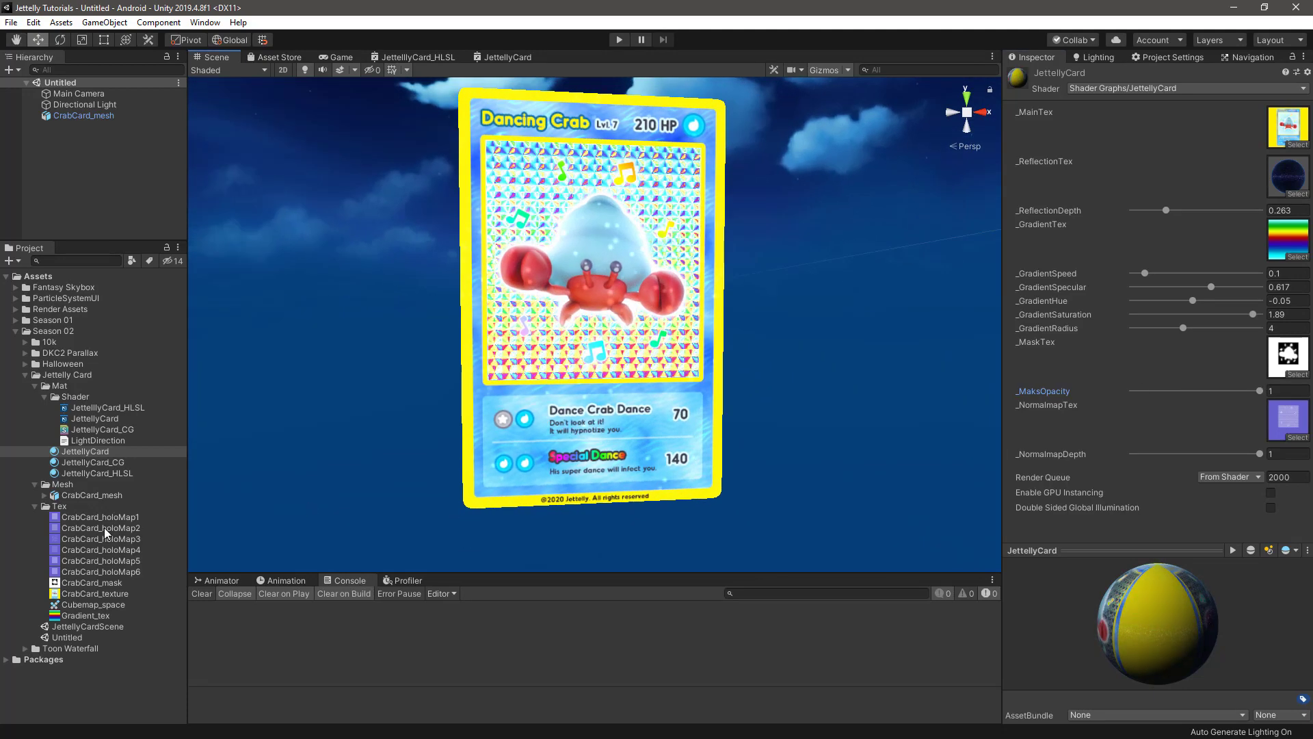
- Assign CrabCard_holoMap3 to _NormalmapTex and orbit to check the speckled holographic pattern
left_click_drag(82, 538, 1120, 454)
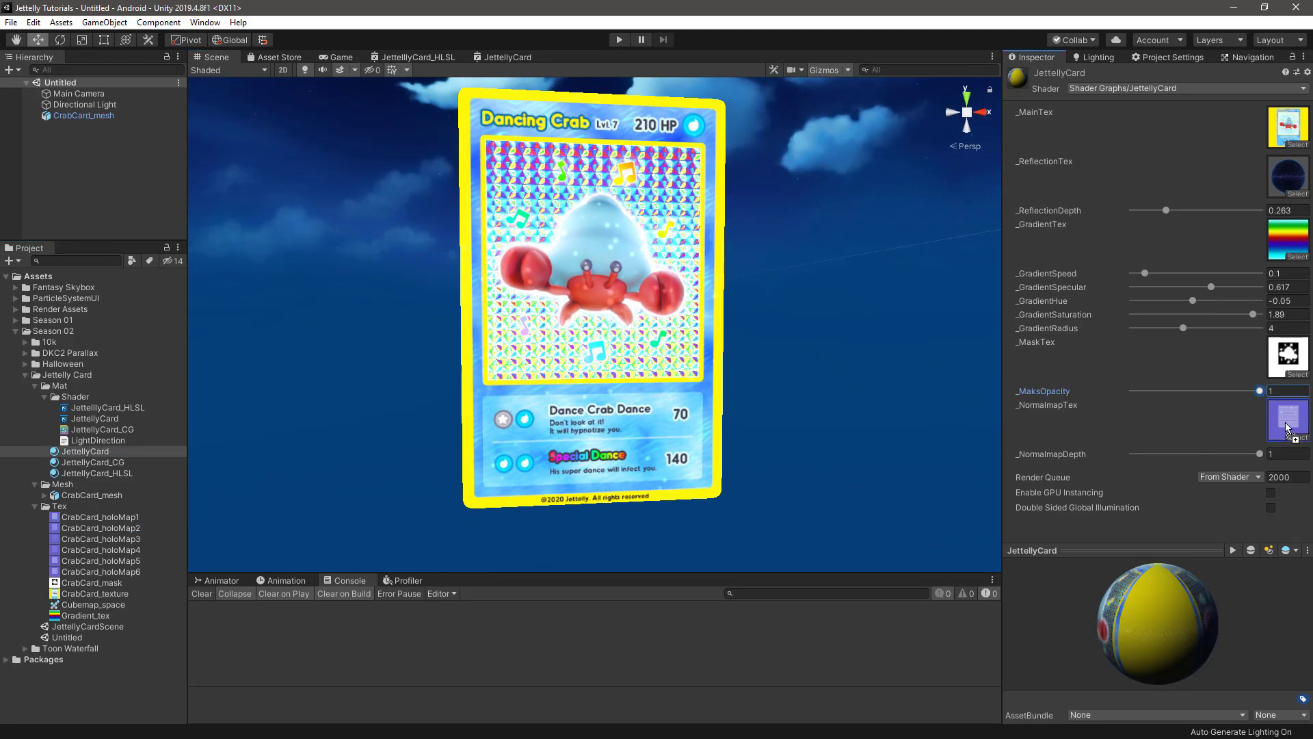
mouse_move(894, 417)
left_mouse_down("alt")
mouse_move(885, 388)
mouse_move(763, 359)
mouse_move(799, 409)
left_mouse_up("alt")
left_click_drag(785, 436, 470, 489, "alt")
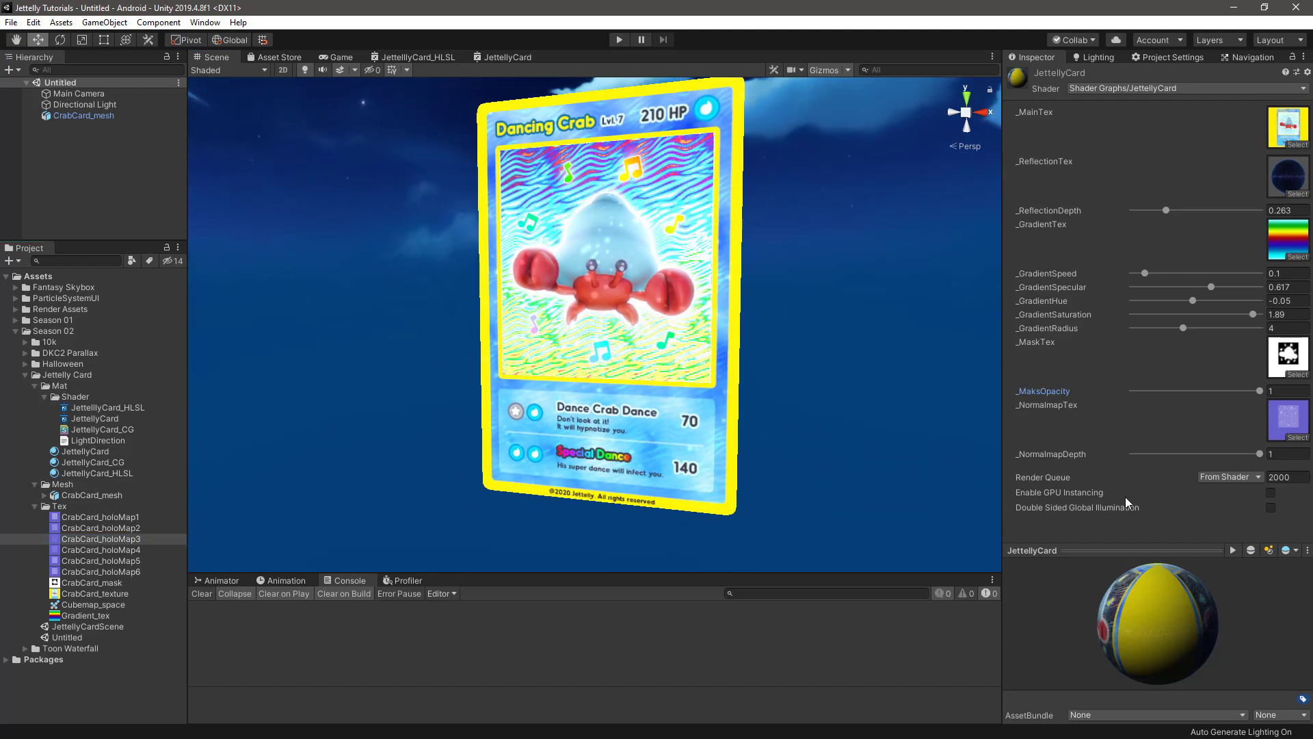
mouse_move(755, 432)
left_mouse_down("alt")
mouse_move(468, 321)
mouse_move(606, 461)
mouse_move(829, 403)
mouse_move(711, 410)
left_mouse_up("alt")
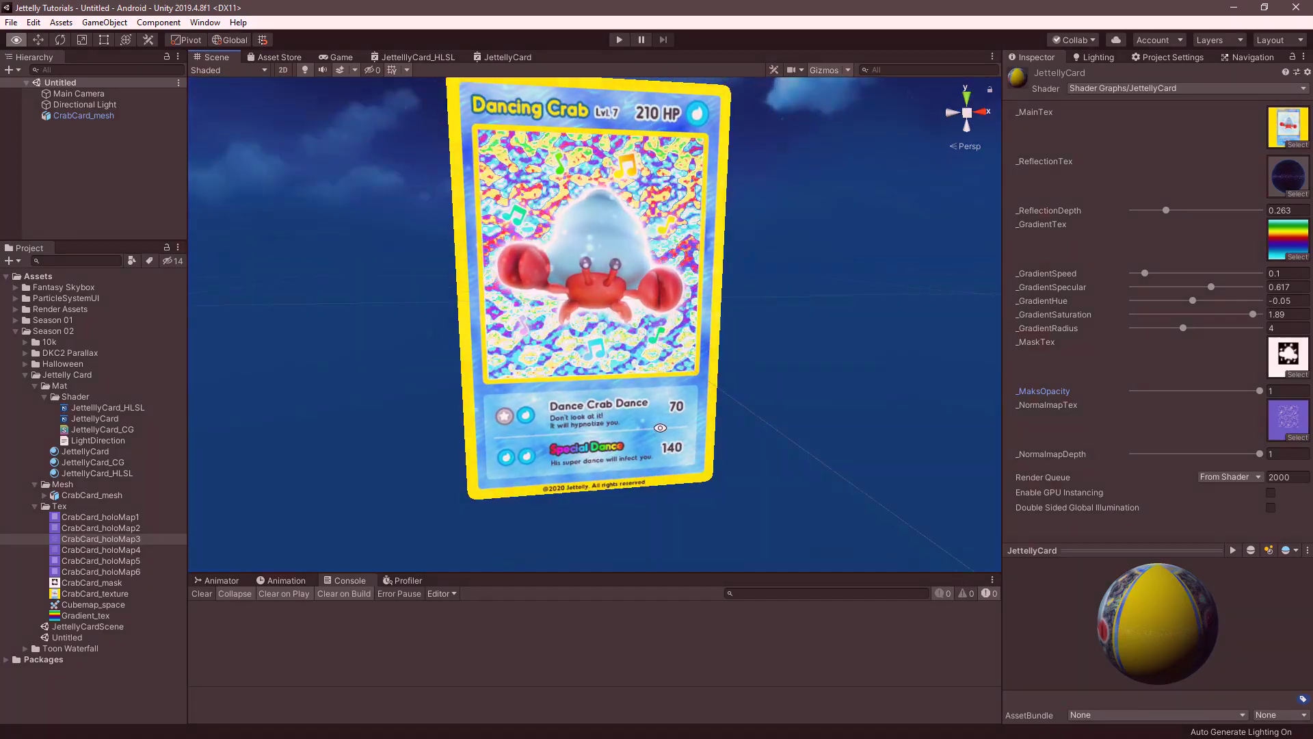